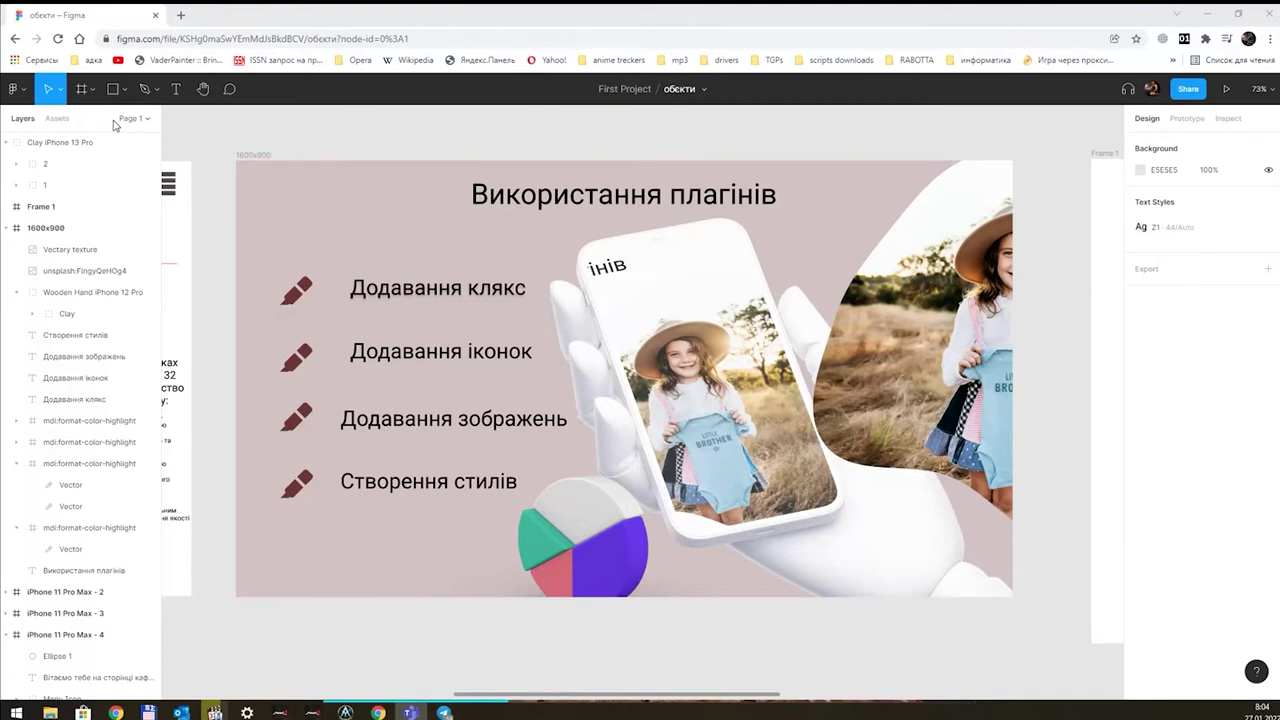
# Step: Leave the old project file and create a blank Untitled design file in Drafts
pyautogui.click(14, 88)
pyautogui.click(31, 122)
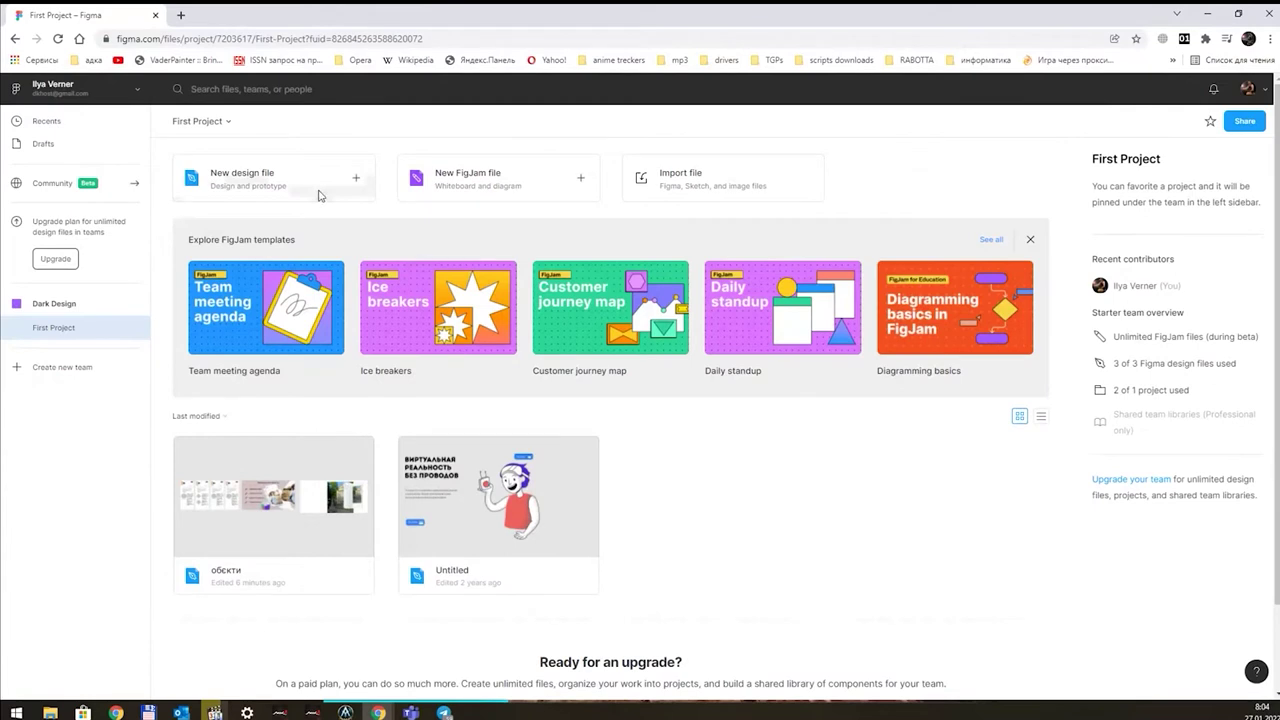
pyautogui.click(290, 177)
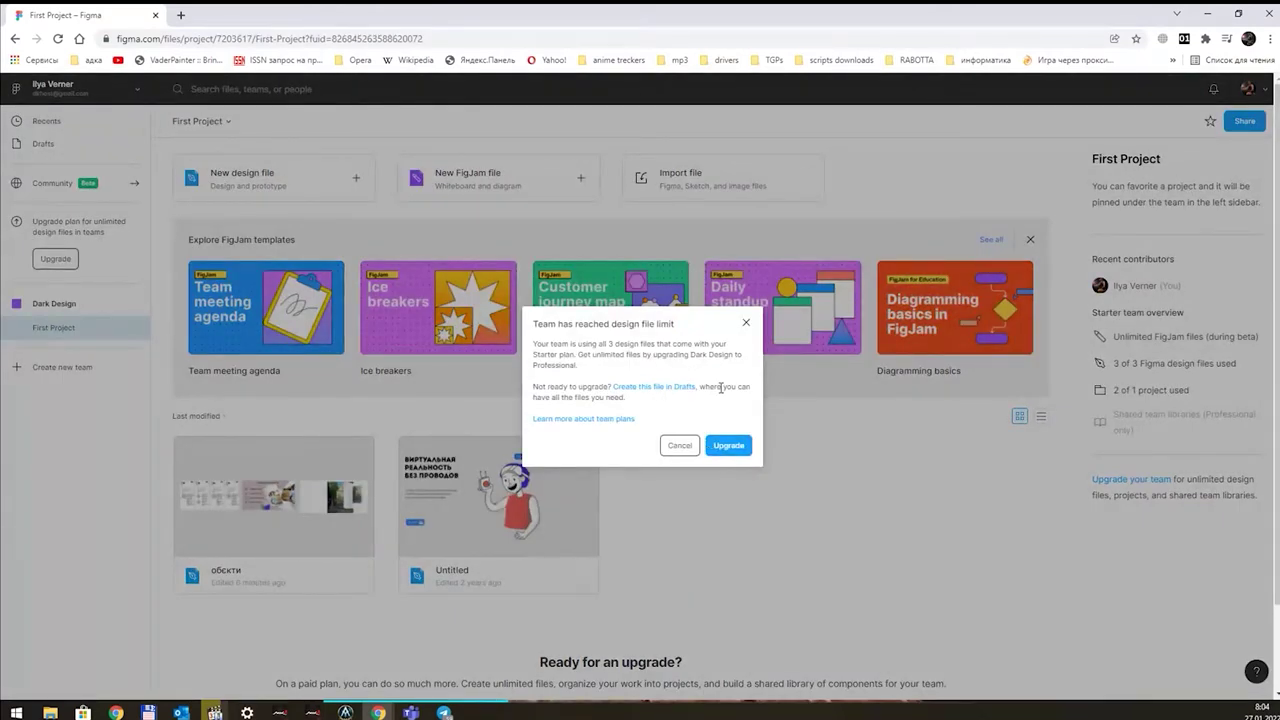
pyautogui.click(746, 323)
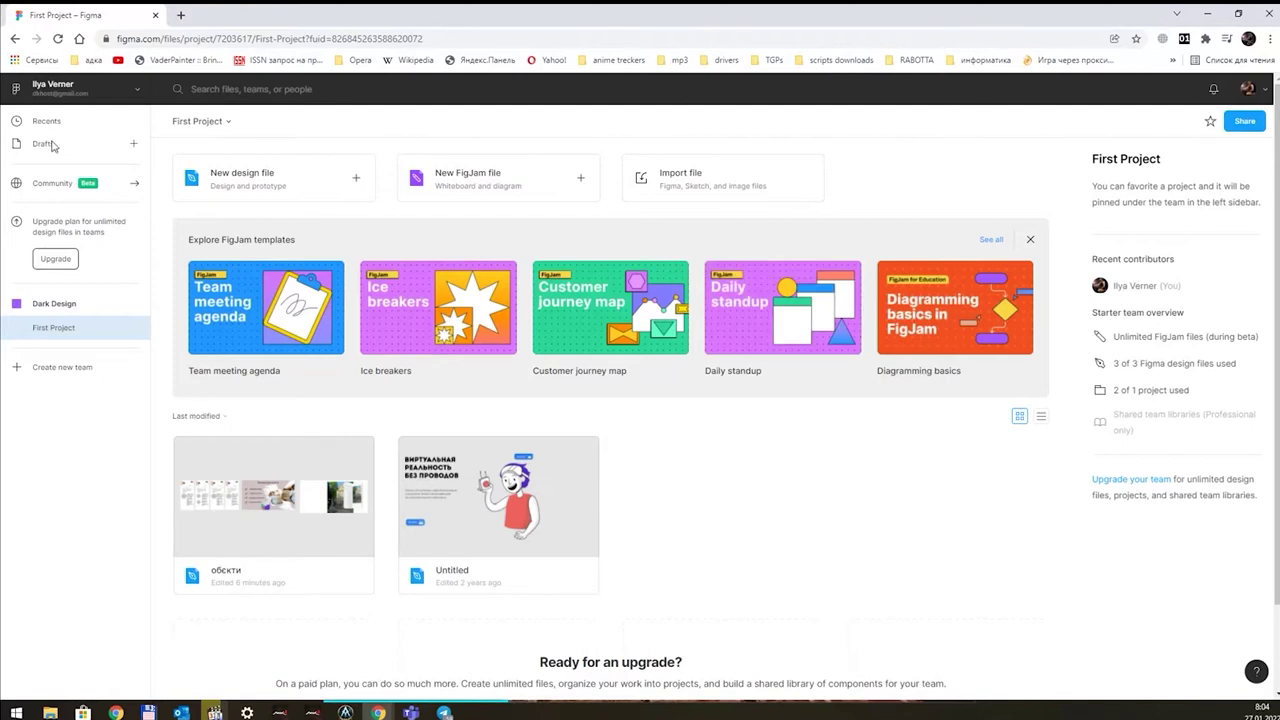
pyautogui.click(50, 146)
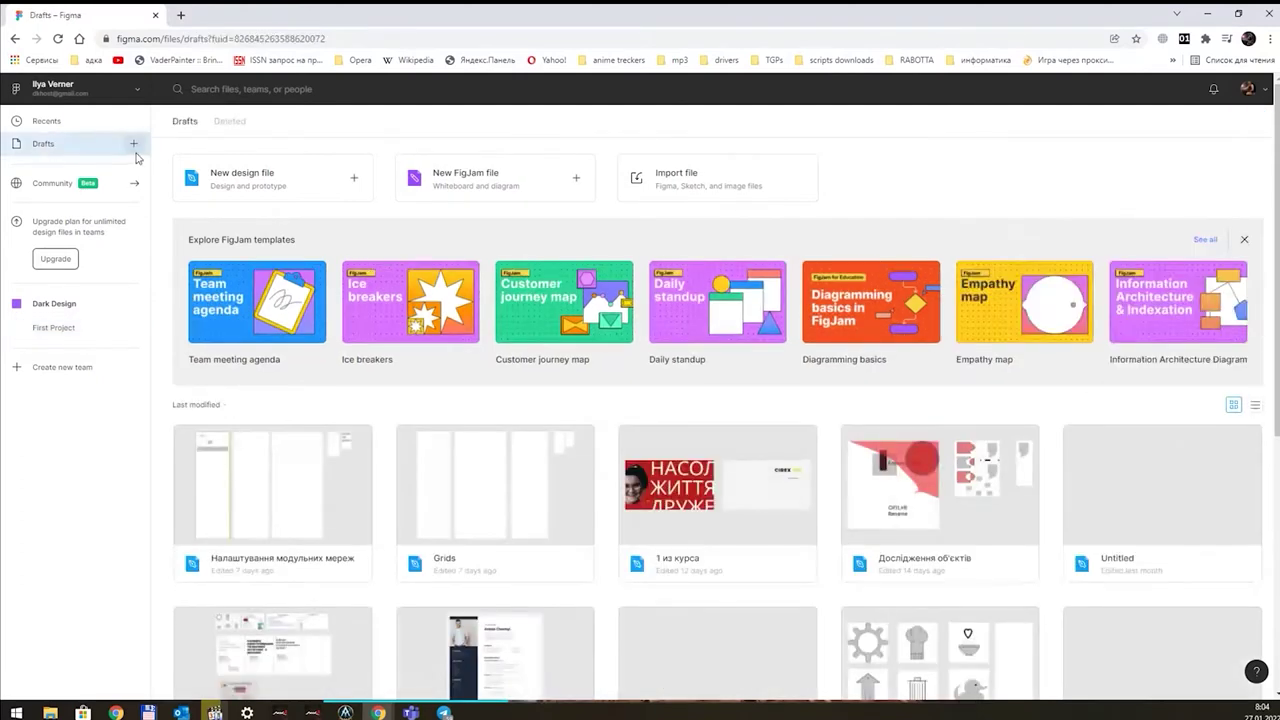
pyautogui.click(318, 180)
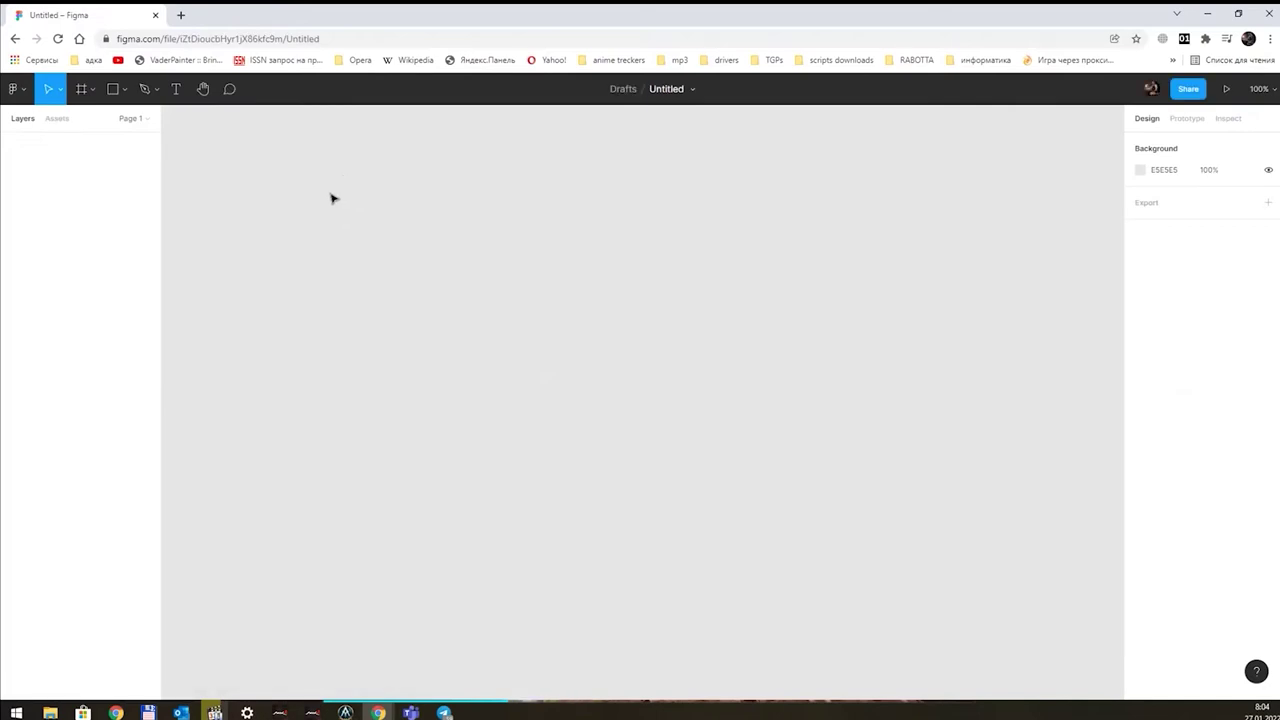
# Step: Rename the draft file to 'Лабораторна 4 - плагіни'
pyautogui.doubleClick(675, 89)
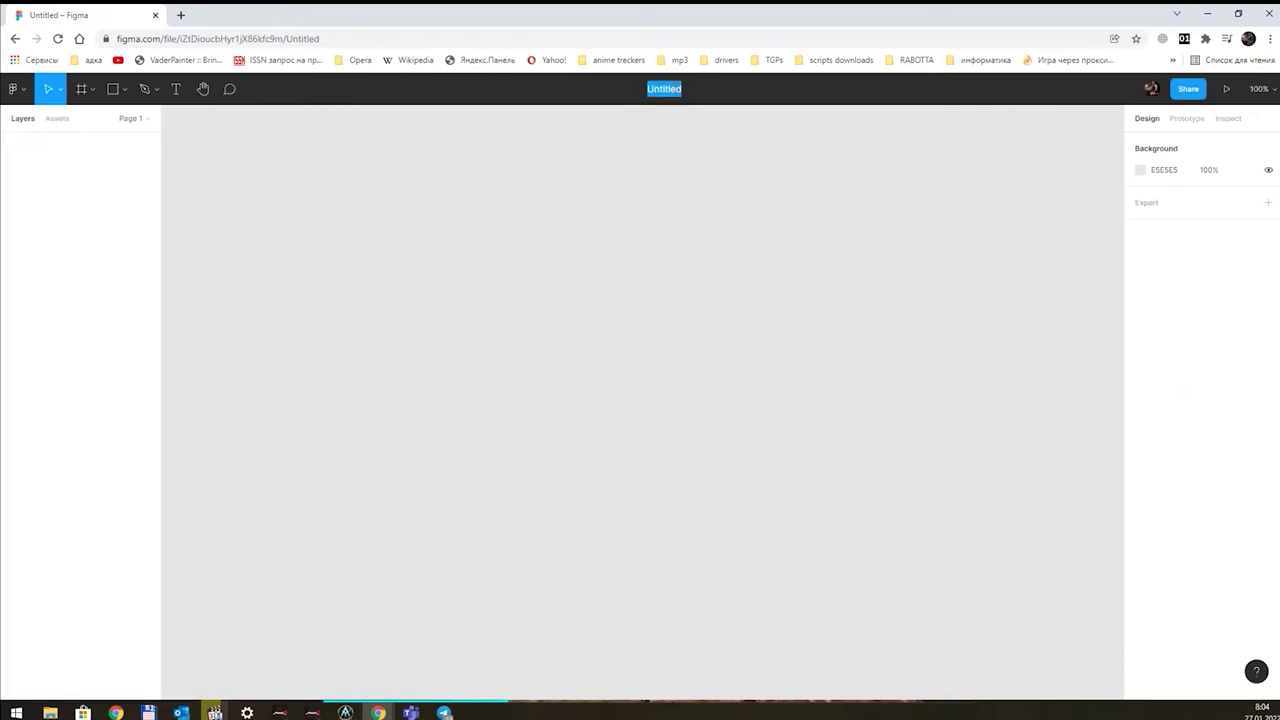
pyautogui.write('Лабораторна ')
pyautogui.write('3')
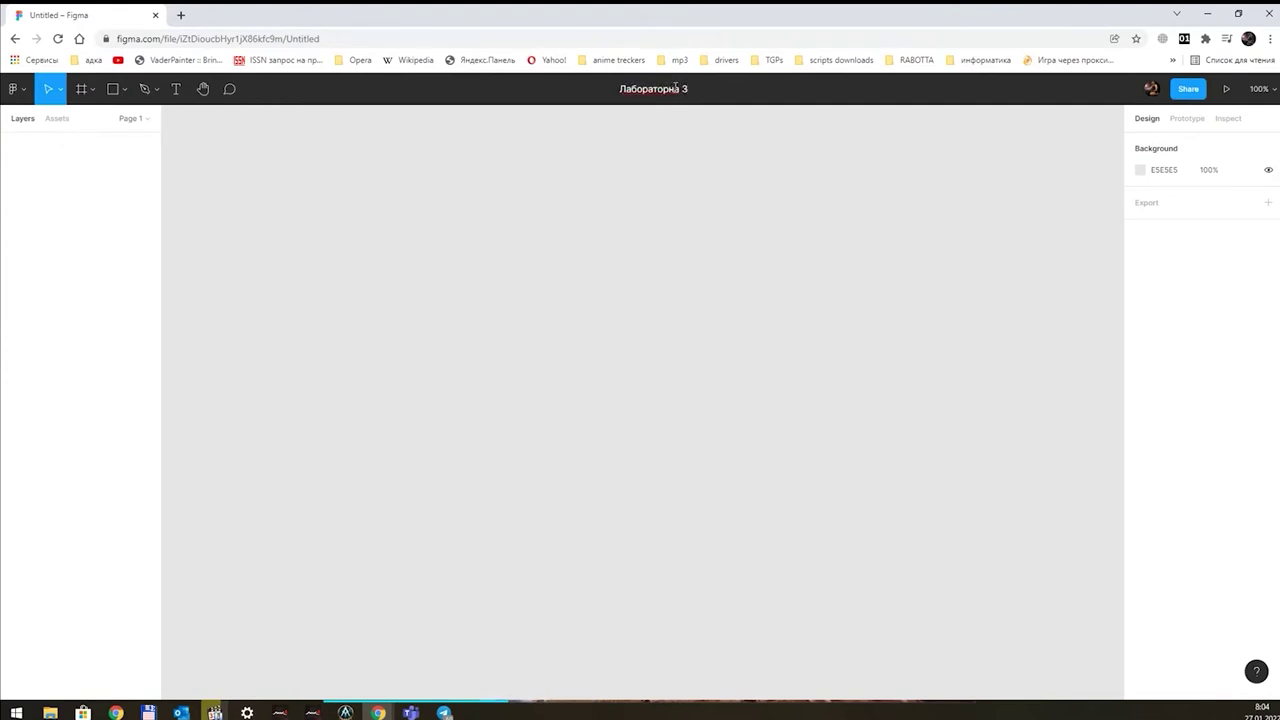
pyautogui.press('BackSpace')
pyautogui.write('4')
pyautogui.write('- плагіни')
pyautogui.press('Return')
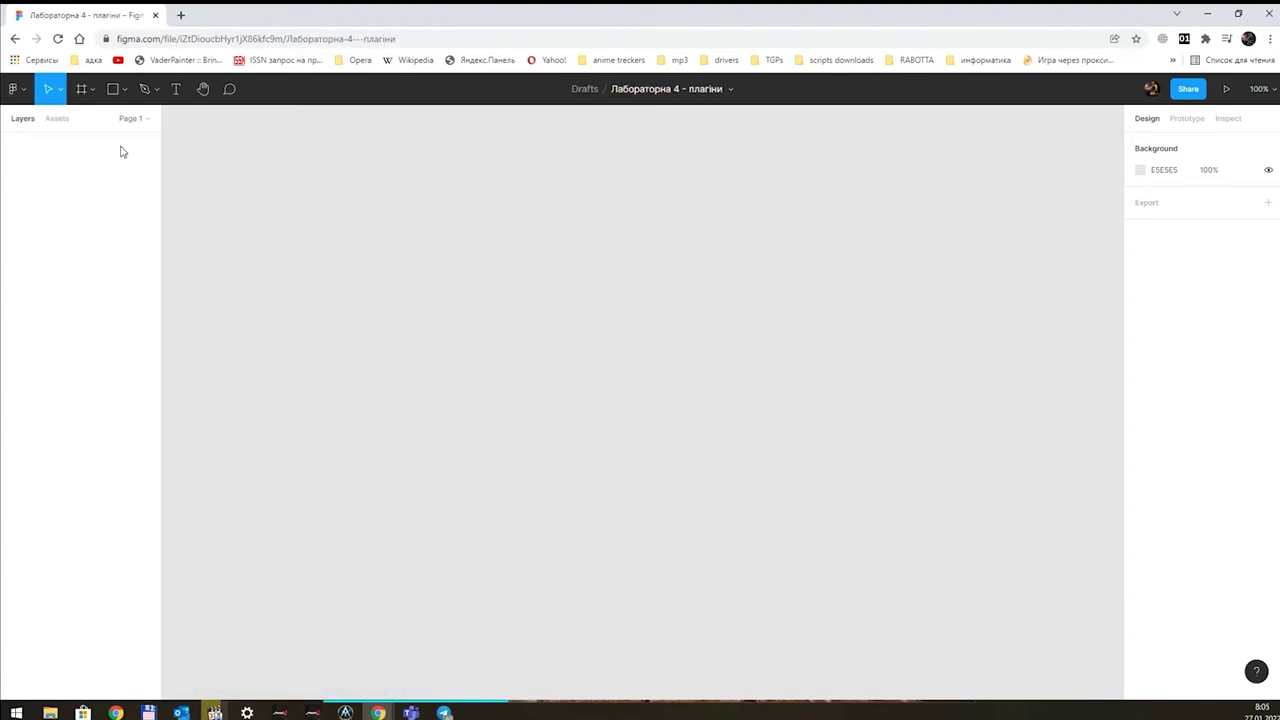
pyautogui.click(82, 88)
# Step: Draw a frame and size it to 1600 wide by 900 high
pyautogui.moveTo(264, 192)
pyautogui.mouseDown()
pyautogui.moveTo(786, 514)
pyautogui.moveTo(999, 563)
pyautogui.mouseUp()
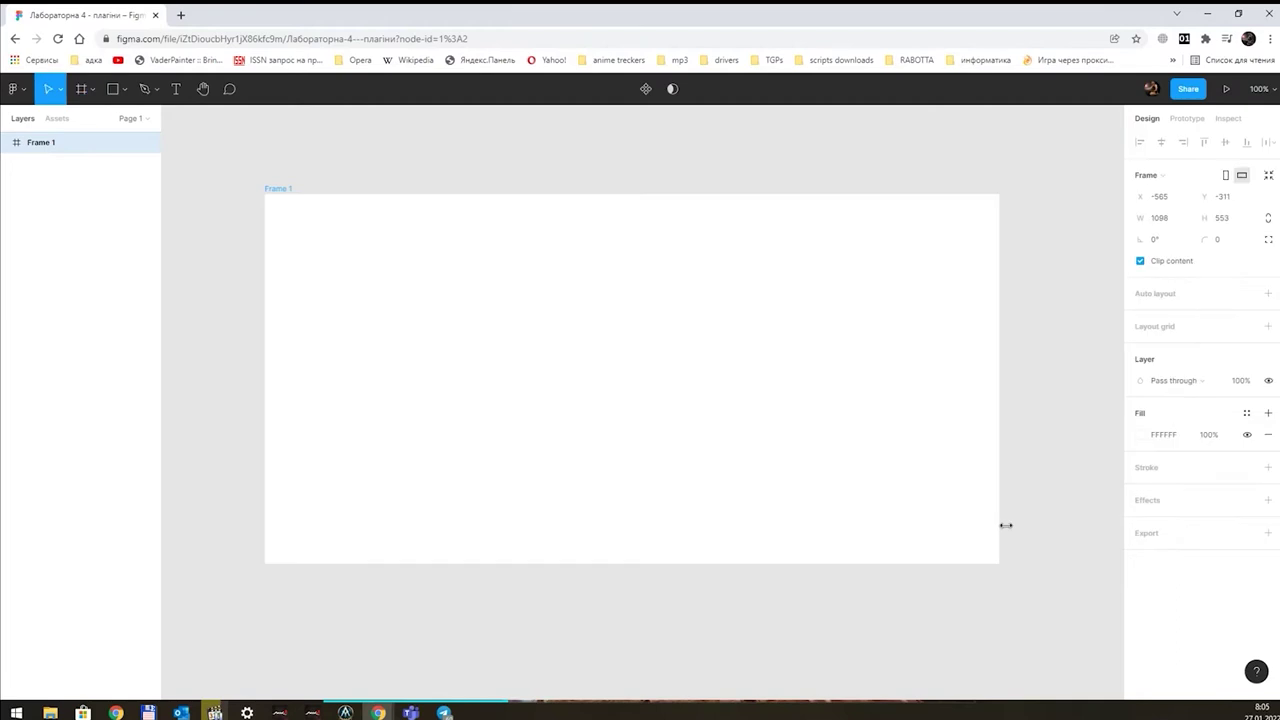
pyautogui.click(1154, 222)
pyautogui.press('BackSpace')
pyautogui.write('1600')
pyautogui.press('Tab')
pyautogui.write('900')
pyautogui.press('Return')
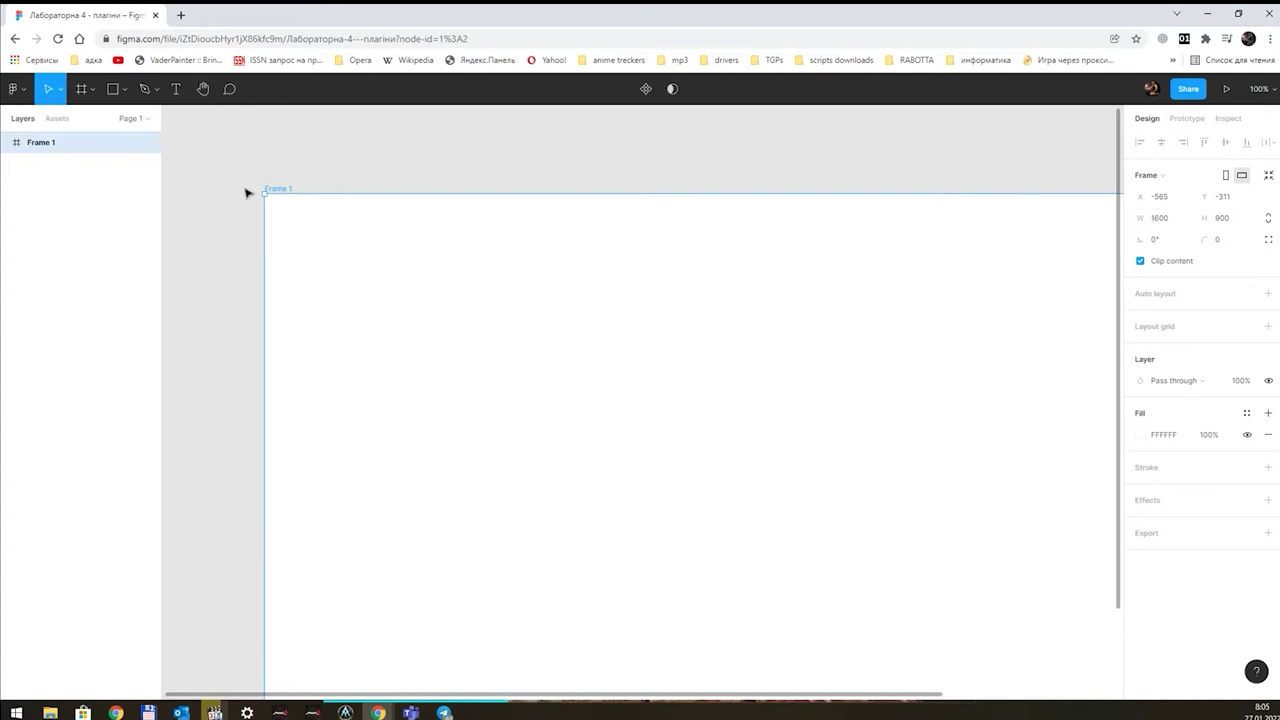
# Step: Name the frame '1600x900' and centre it in the view
pyautogui.doubleClick(276, 189)
pyautogui.write('1600x900')
pyautogui.press('Return')
pyautogui.moveTo(677, 381); pyautogui.dragTo(600, 337)
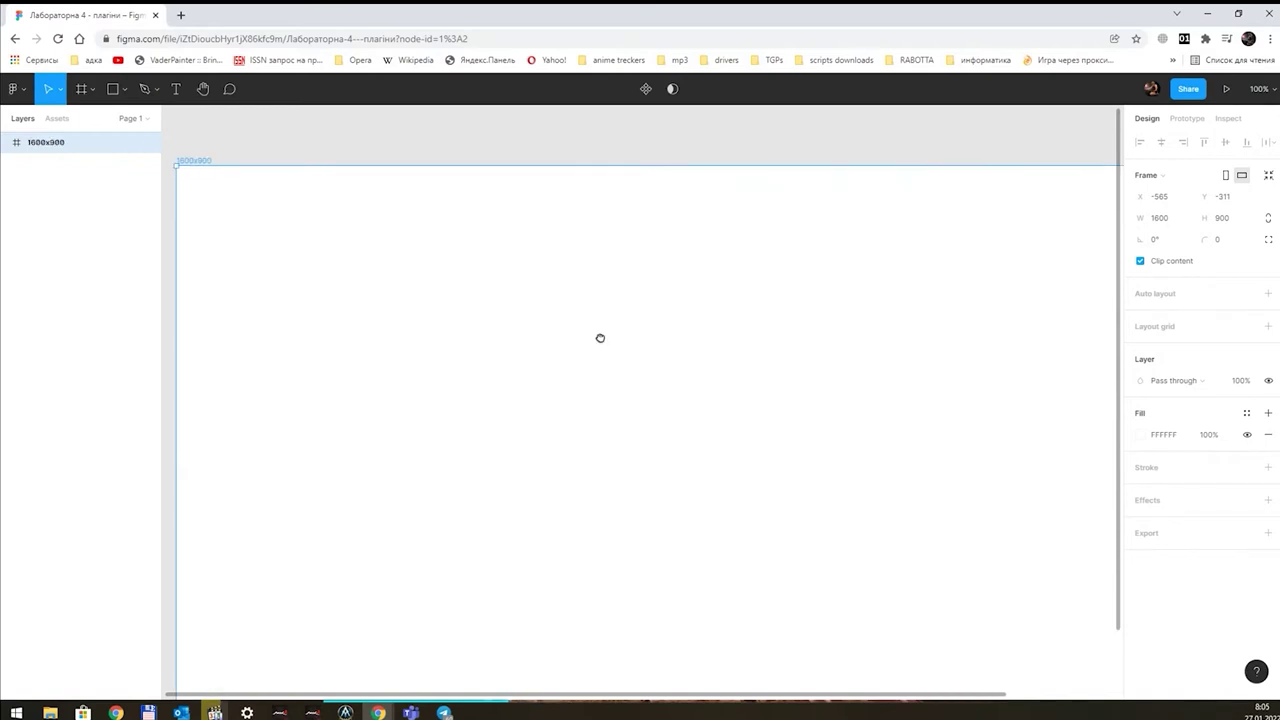
pyautogui.scroll(-1, 632, 335)
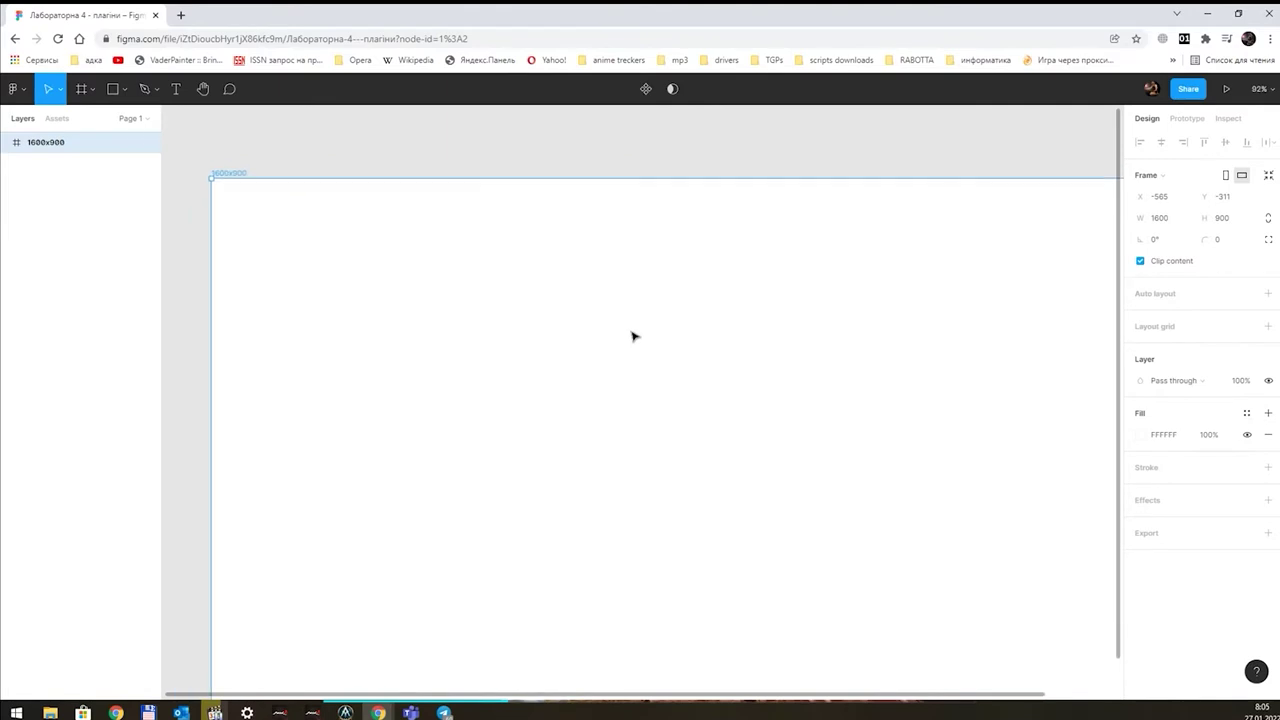
pyautogui.scroll(-1, 632, 335)
pyautogui.scroll(-1, 632, 335)
pyautogui.moveTo(705, 314)
pyautogui.mouseDown()
pyautogui.moveTo(666, 283)
pyautogui.moveTo(663, 307)
pyautogui.mouseUp()
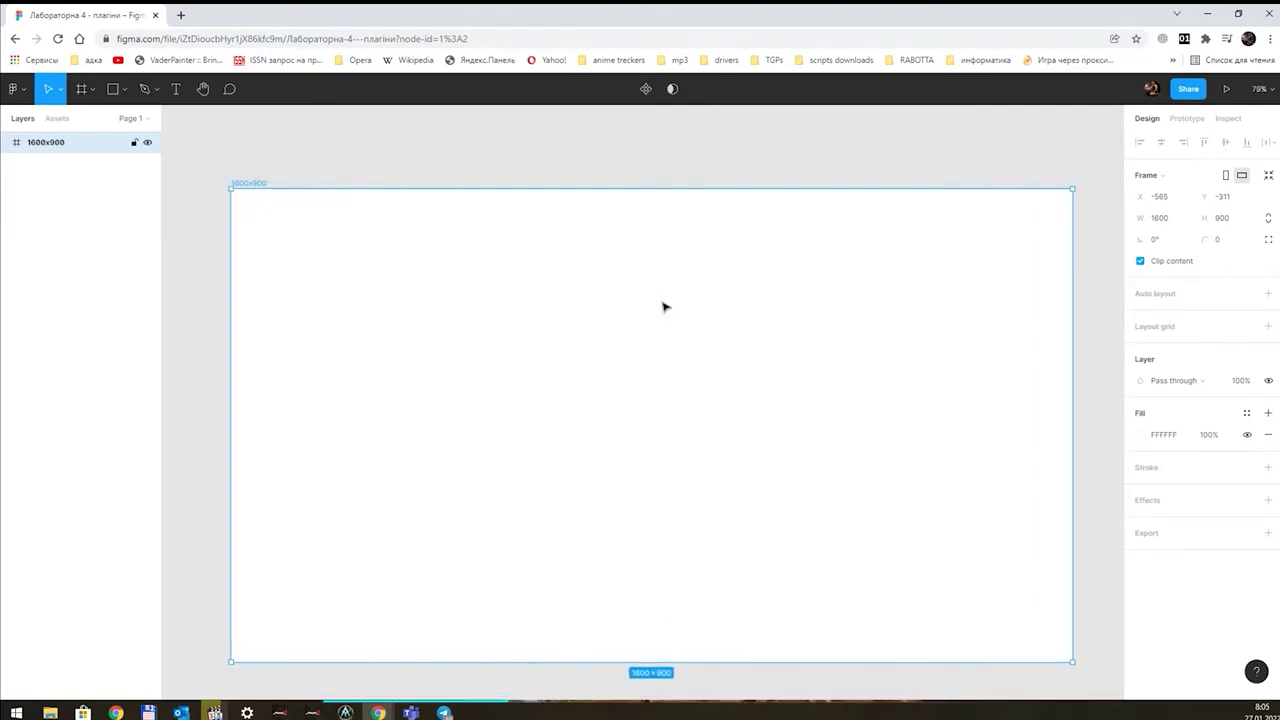
pyautogui.scroll(1, 658, 334)
pyautogui.scroll(-1, 658, 334)
pyautogui.scroll(1, 658, 334)
pyautogui.scroll(-1, 658, 334)
pyautogui.moveTo(680, 309); pyautogui.dragTo(651, 297)
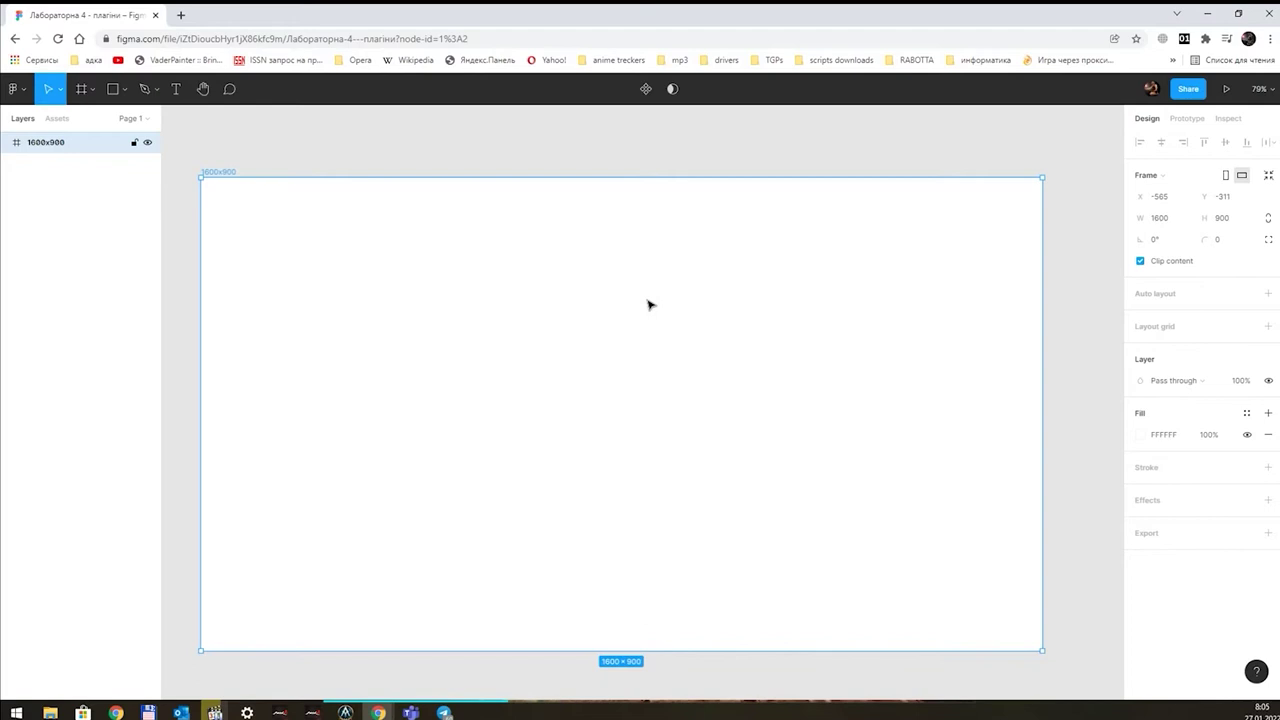
# Step: Add the text 'Лабораторна робота із користування плагінами' inside the frame
pyautogui.click(176, 88)
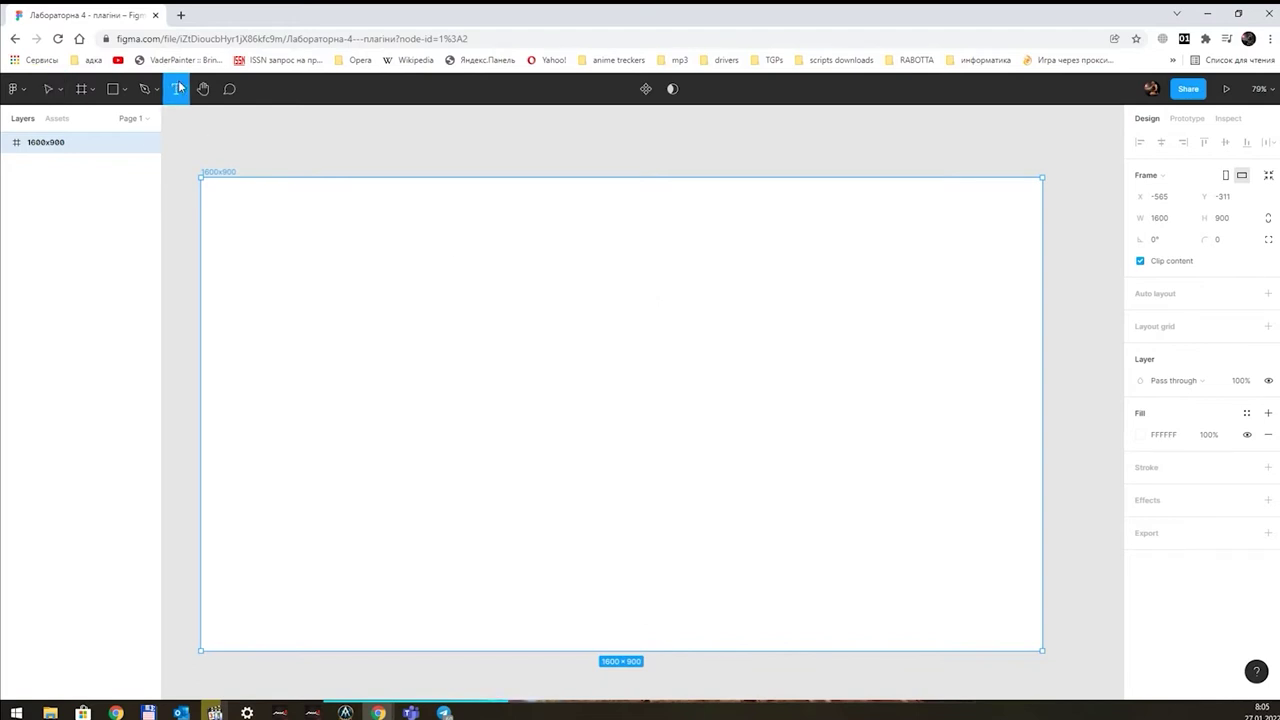
pyautogui.click(507, 224)
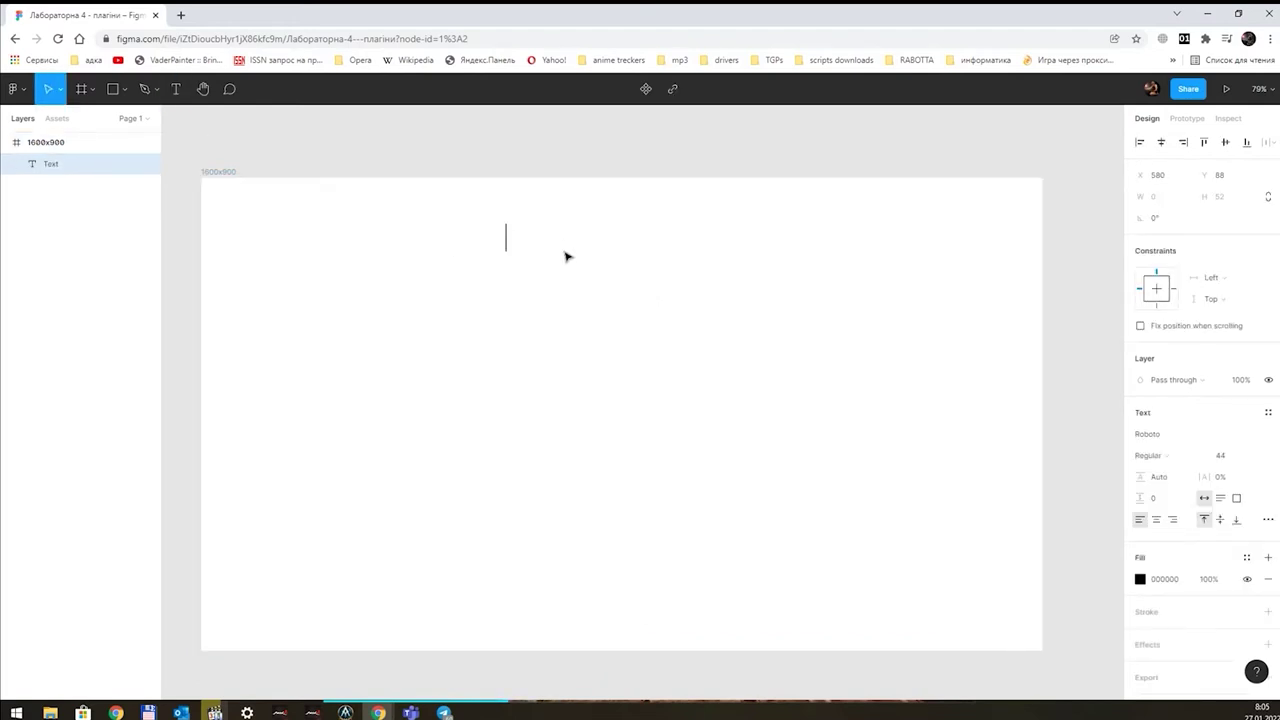
pyautogui.write('Лаборатор')
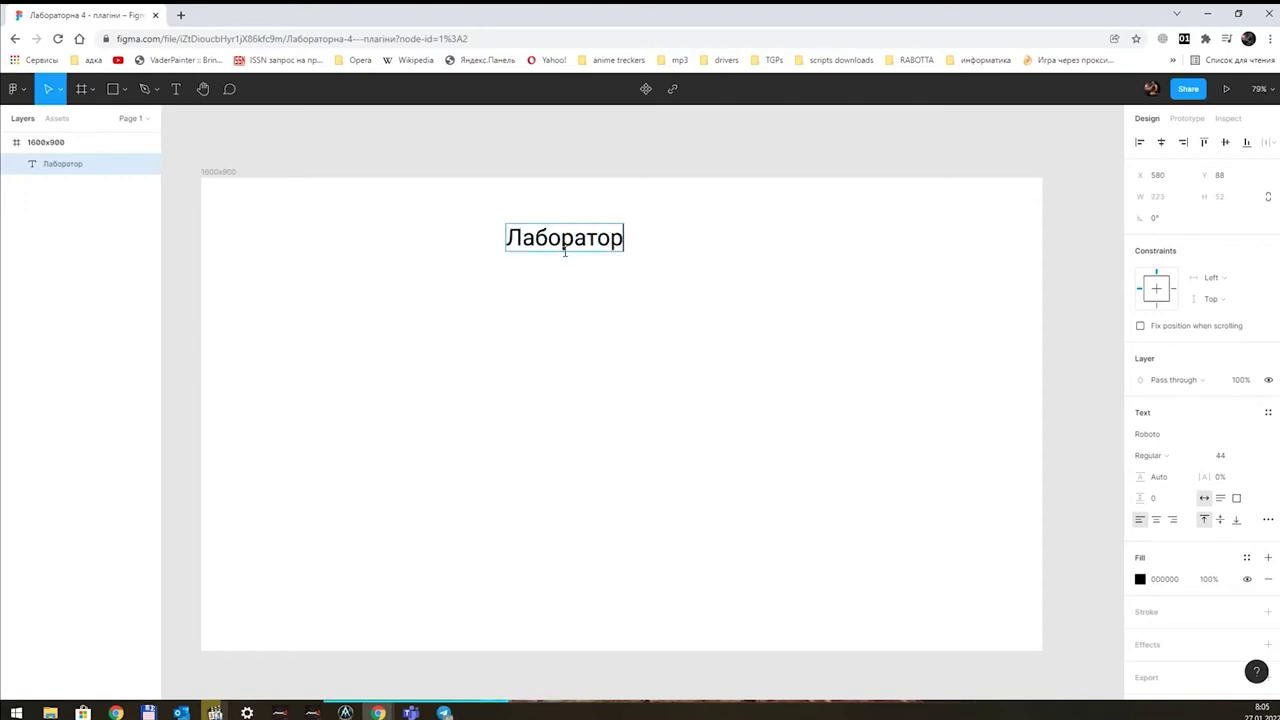
pyautogui.write('на робота')
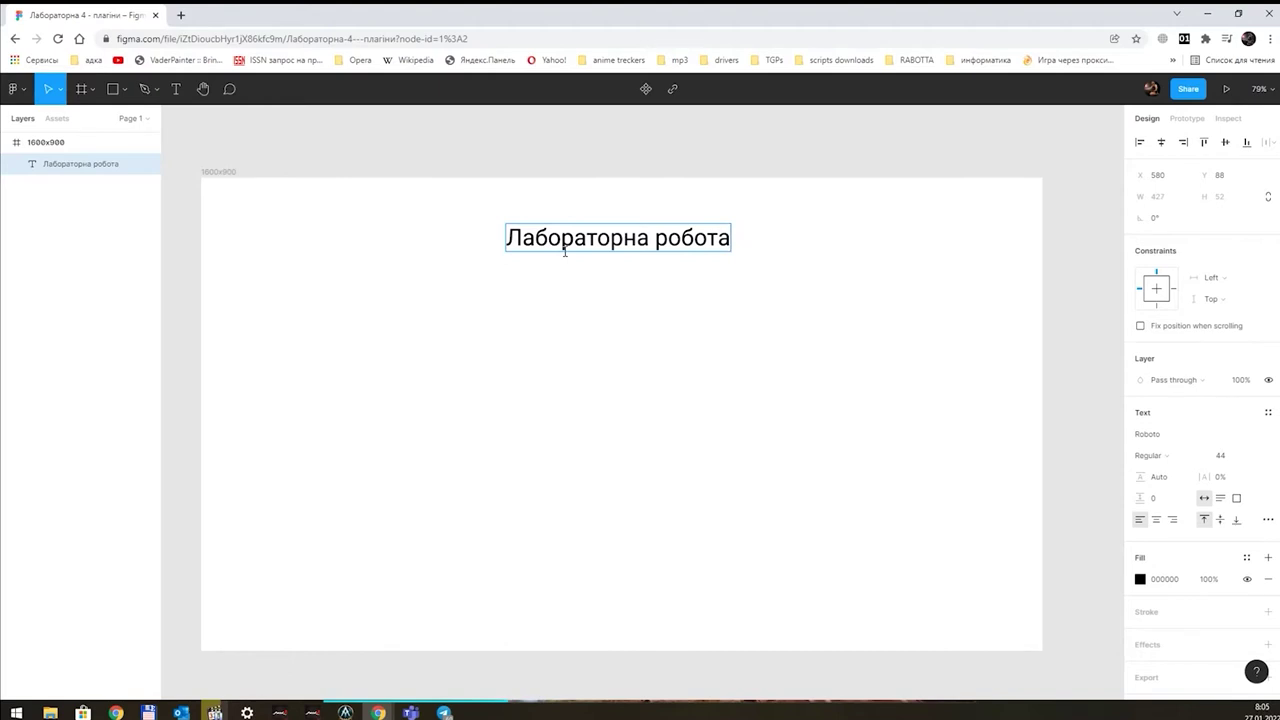
pyautogui.write(' із користування плагінами')
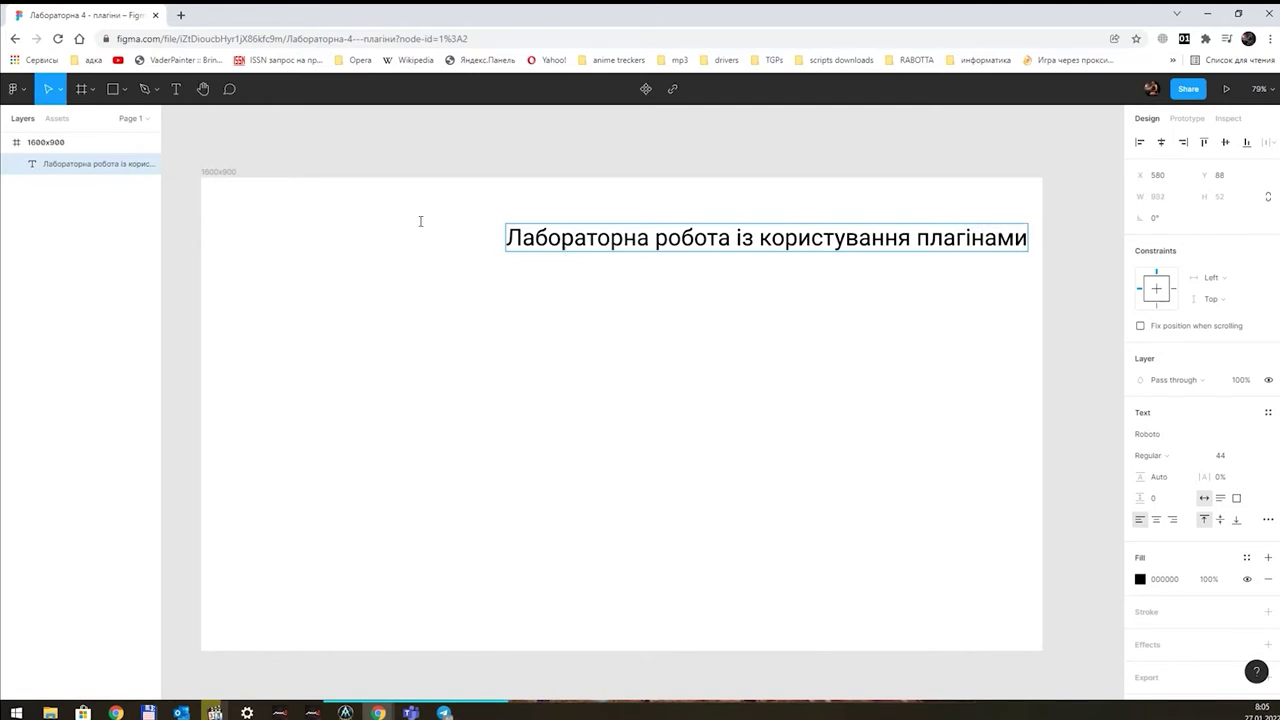
pyautogui.press('Escape')
# Step: Set the title's font size to 36 and centre it near the frame's top
pyautogui.moveTo(606, 245); pyautogui.dragTo(509, 228)
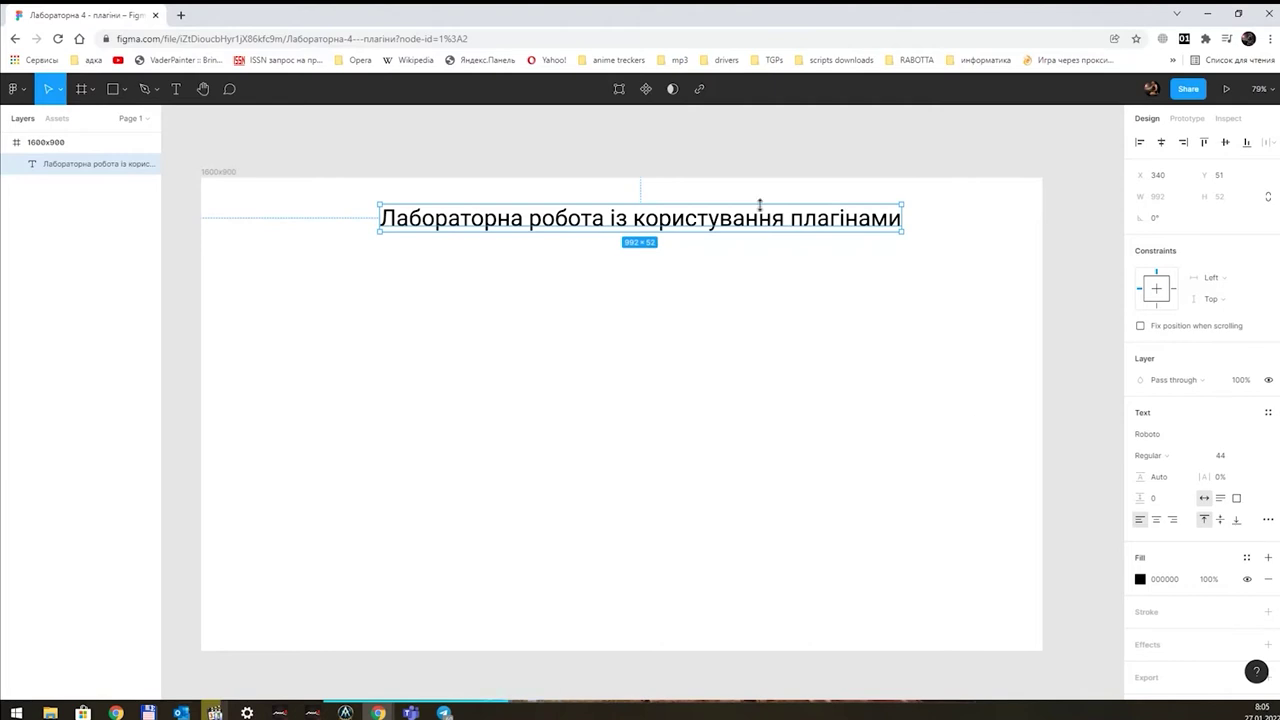
pyautogui.moveTo(744, 225); pyautogui.dragTo(737, 225)
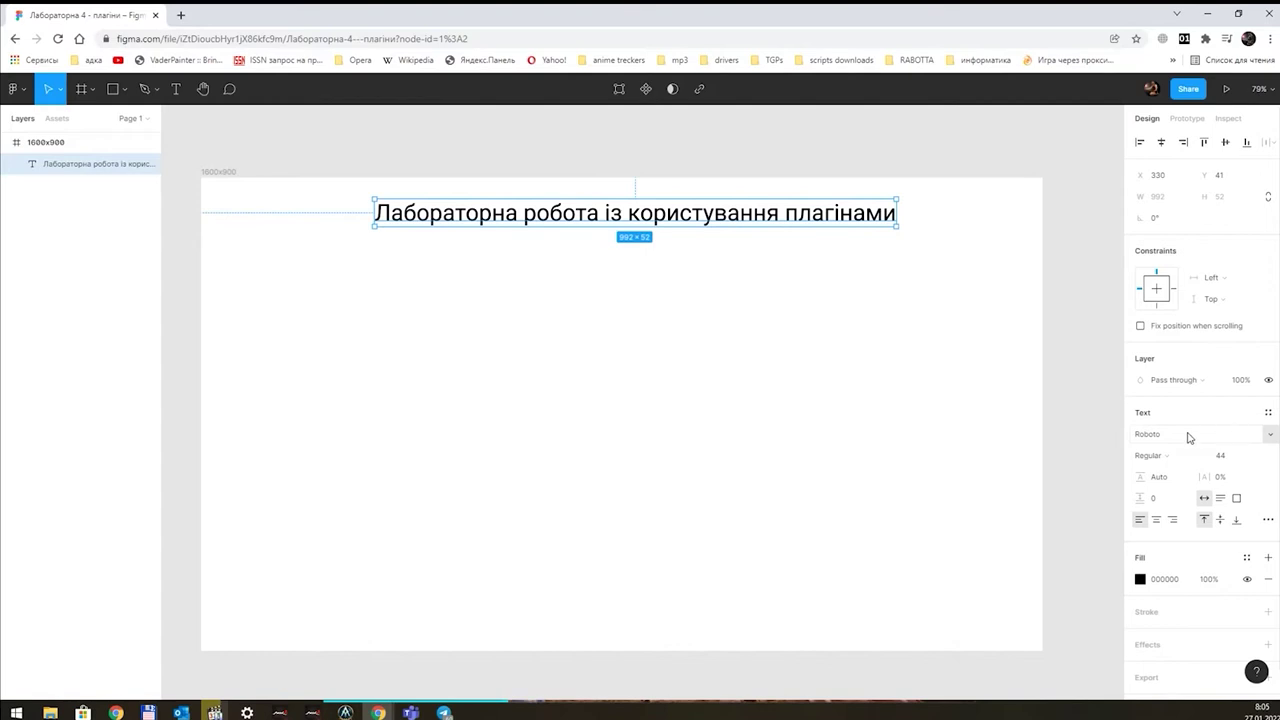
pyautogui.click(1255, 456)
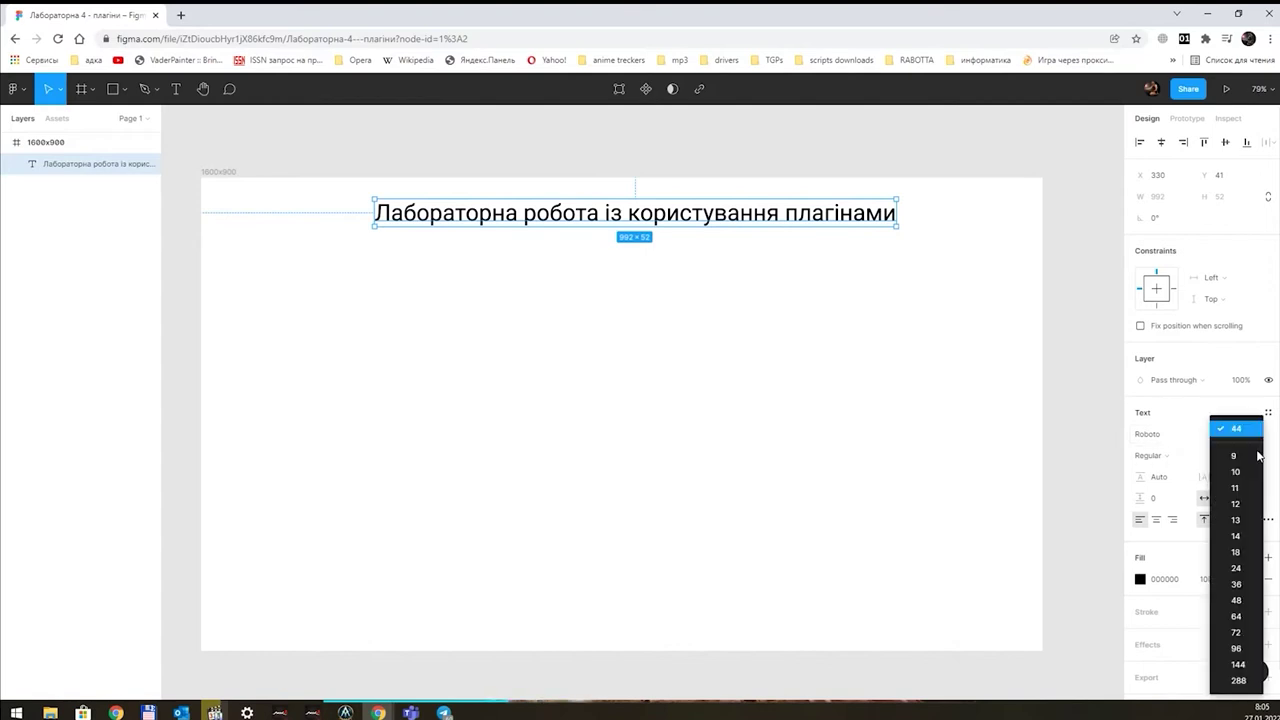
pyautogui.click(1236, 584)
pyautogui.moveTo(735, 220); pyautogui.dragTo(747, 222)
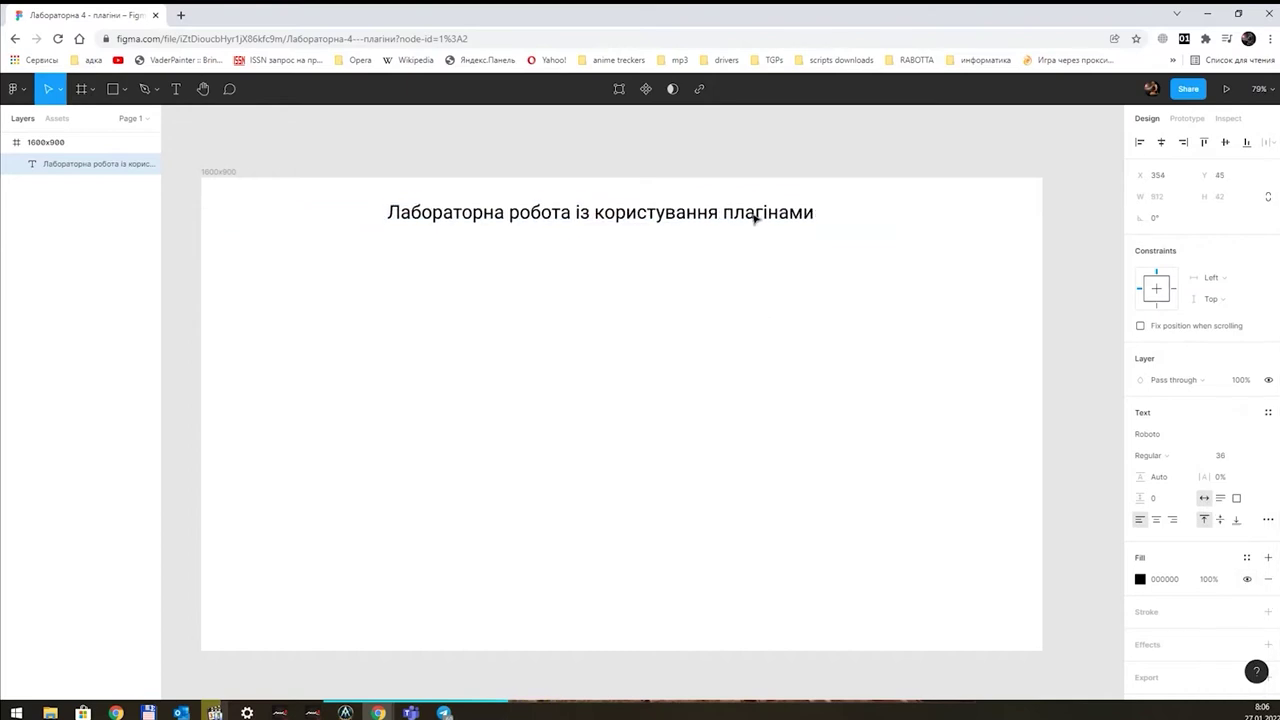
pyautogui.click(880, 153)
pyautogui.moveTo(671, 220); pyautogui.dragTo(691, 206)
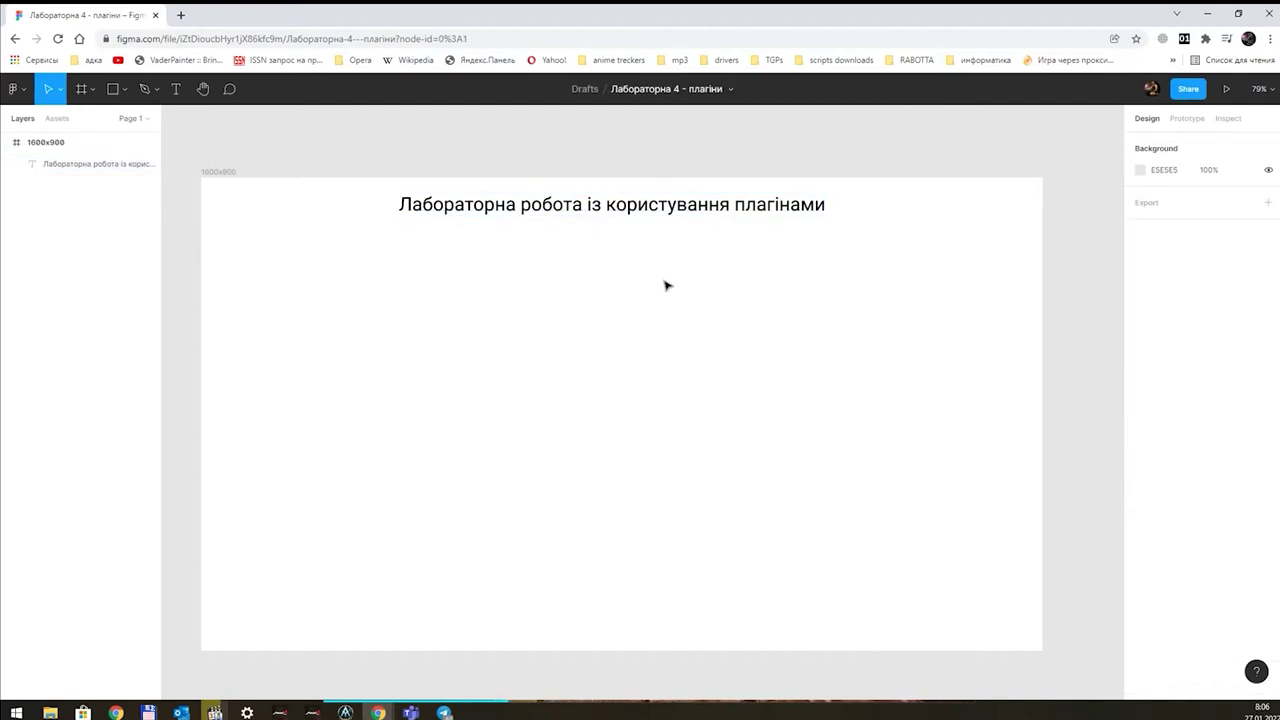
# Step: Open the Community plugin catalogue from the Figma main menu's Plugins entry
pyautogui.click(17, 89)
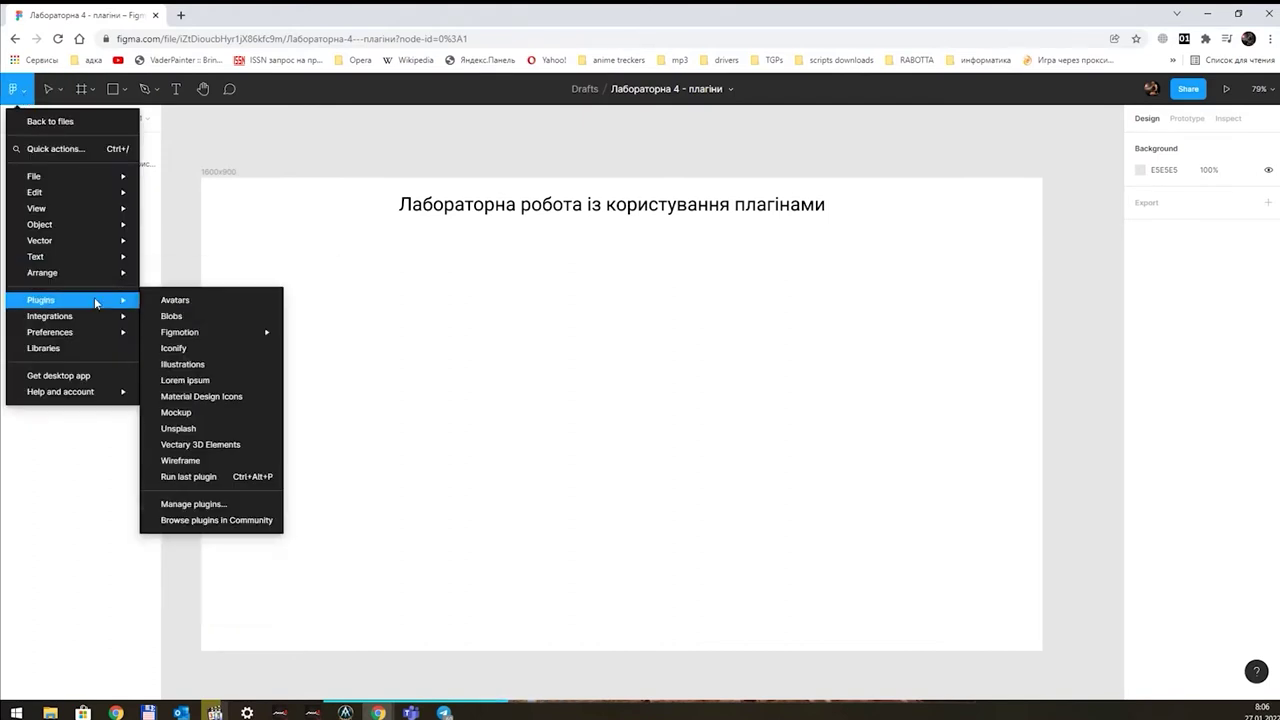
pyautogui.moveTo(70, 300)
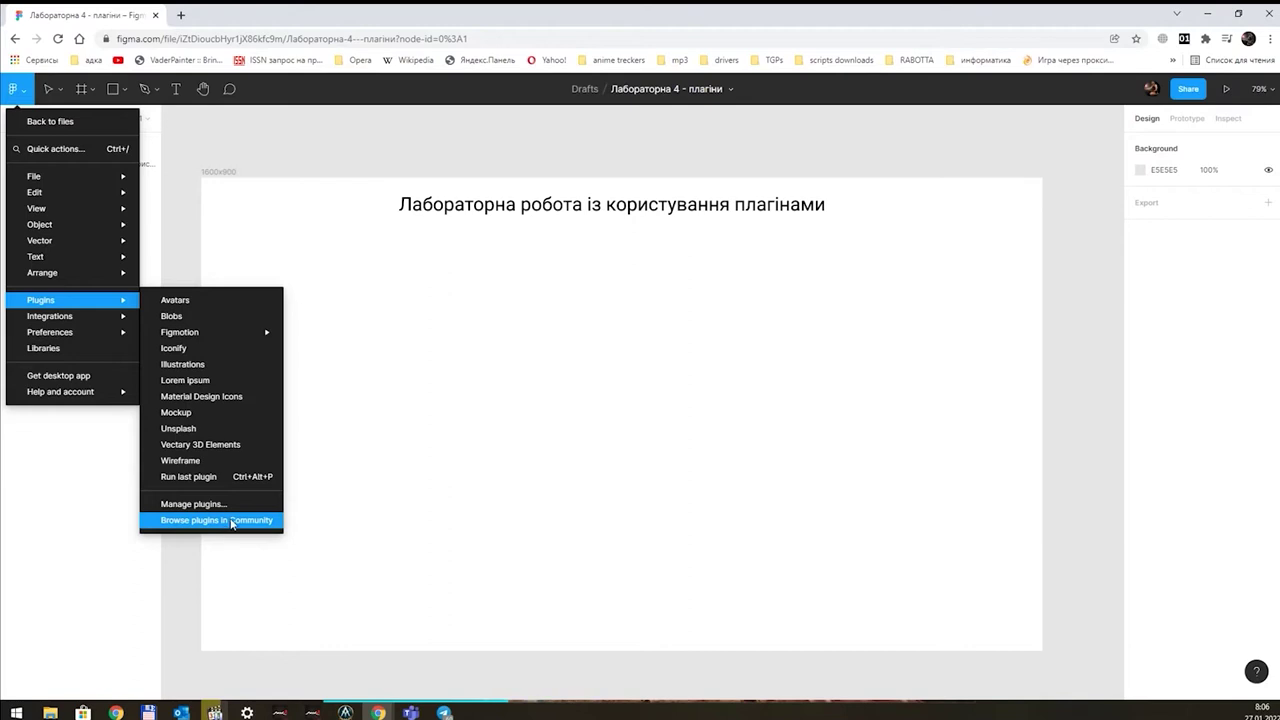
pyautogui.click(232, 521)
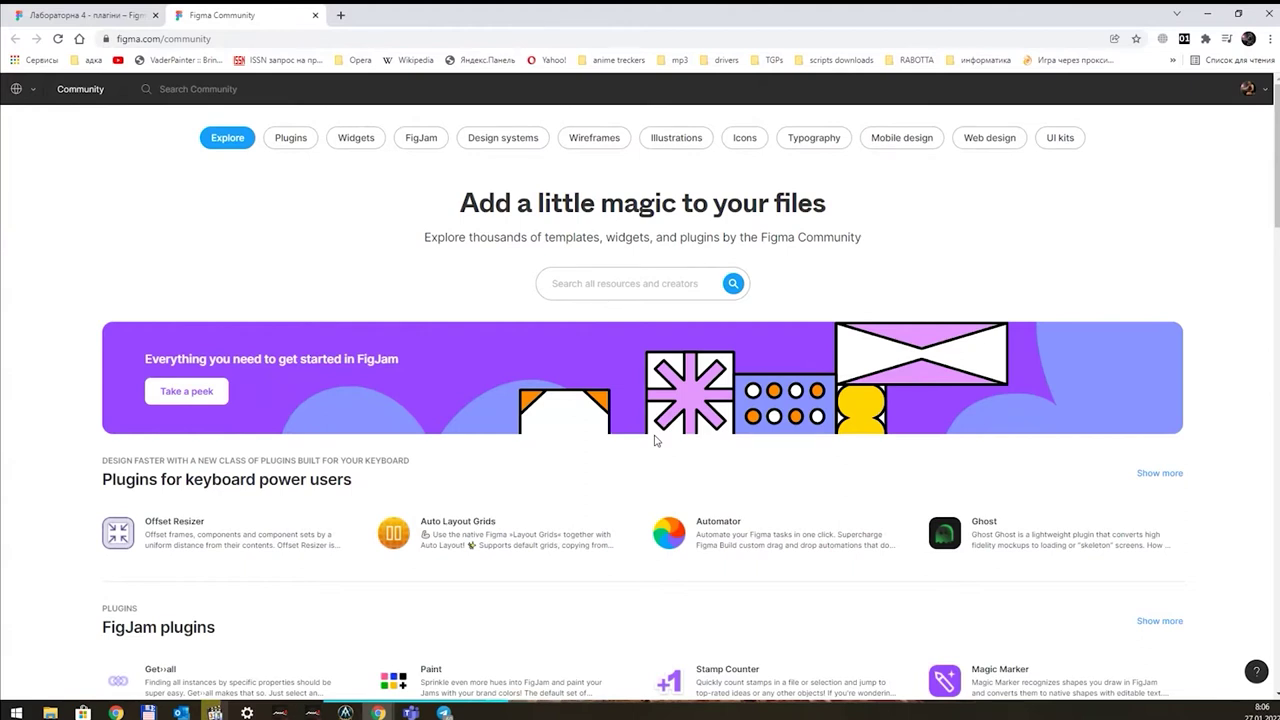
# Step: Search Community for 'blob' plugins, confirm Blobs is installed, and return to the design file
pyautogui.click(643, 285)
pyautogui.write('и')
pyautogui.press('BackSpace')
pyautogui.write('blobsd')
pyautogui.press('BackSpace')
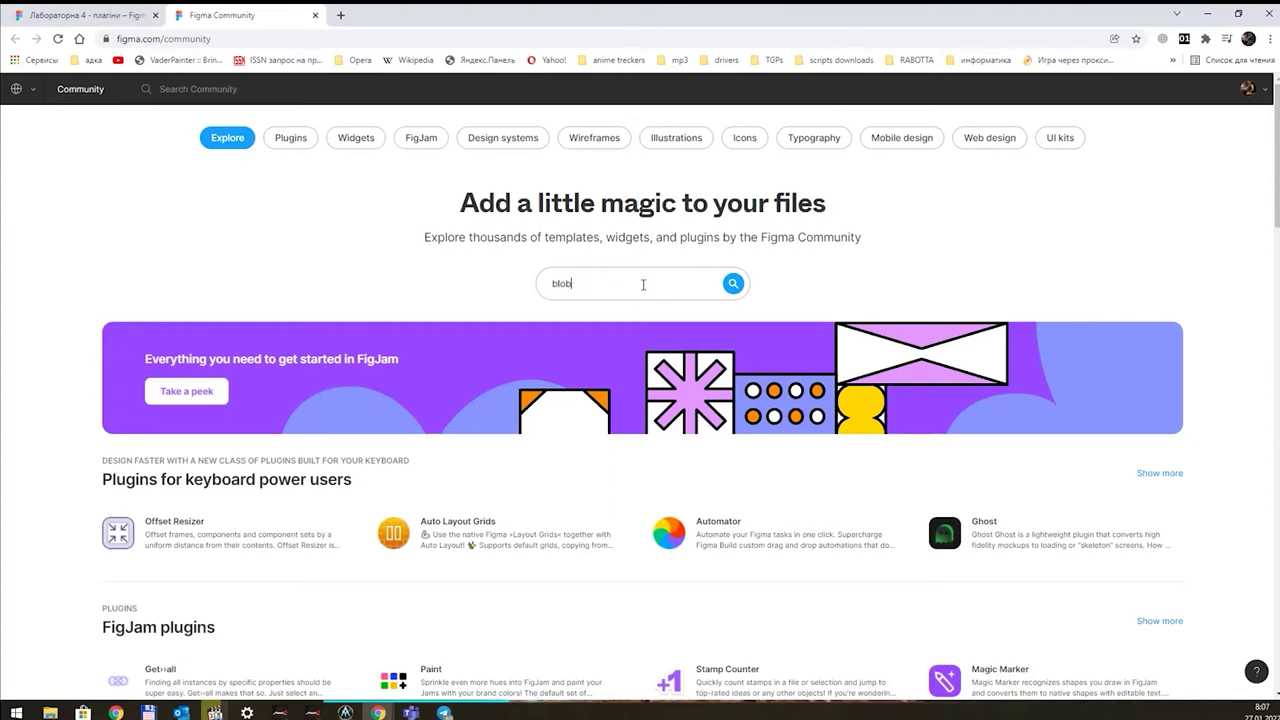
pyautogui.click(733, 284)
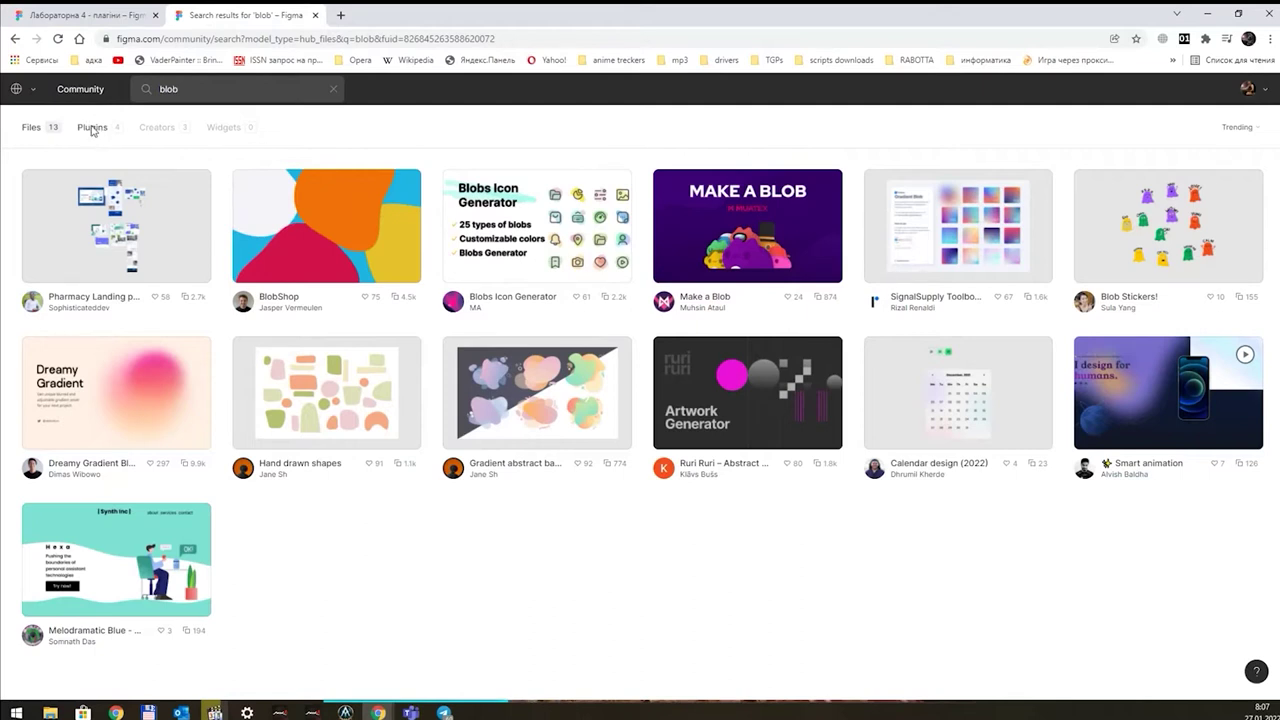
pyautogui.click(93, 130)
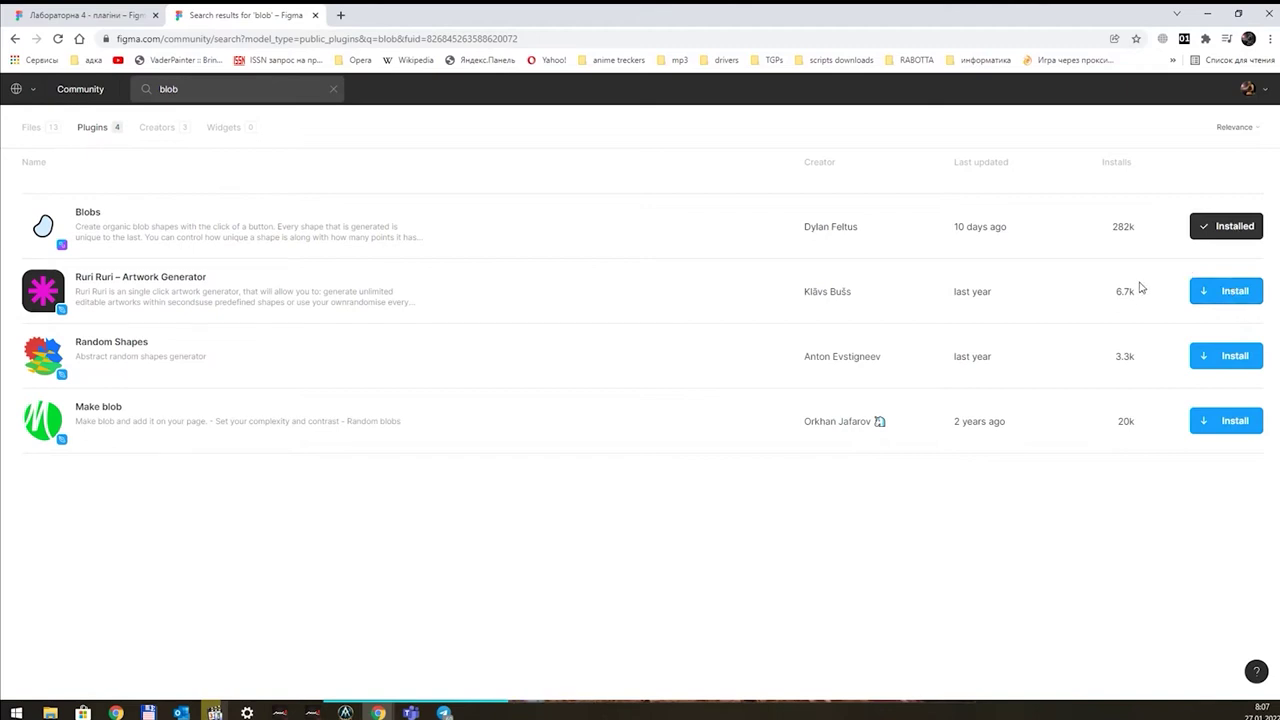
pyautogui.click(107, 17)
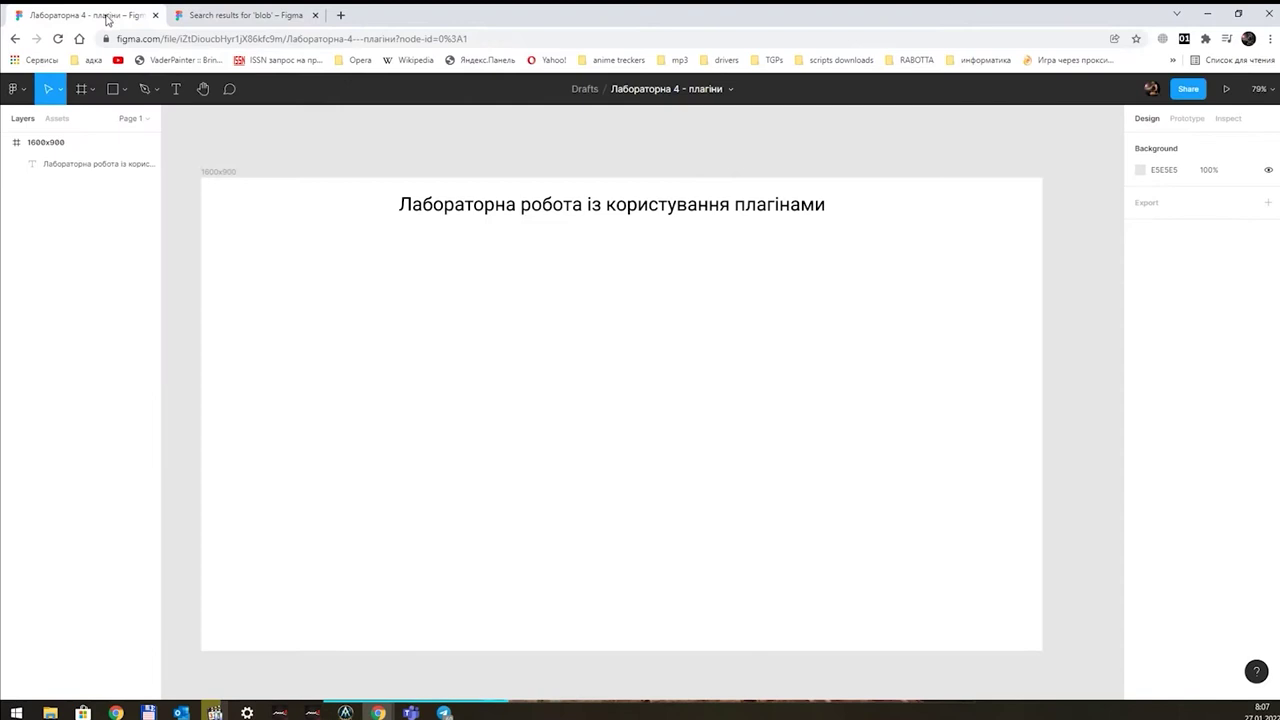
# Step: Bring up the 1600x900 frame's context menu to reach its installed plugins
pyautogui.click(14, 88)
pyautogui.moveTo(75, 300)
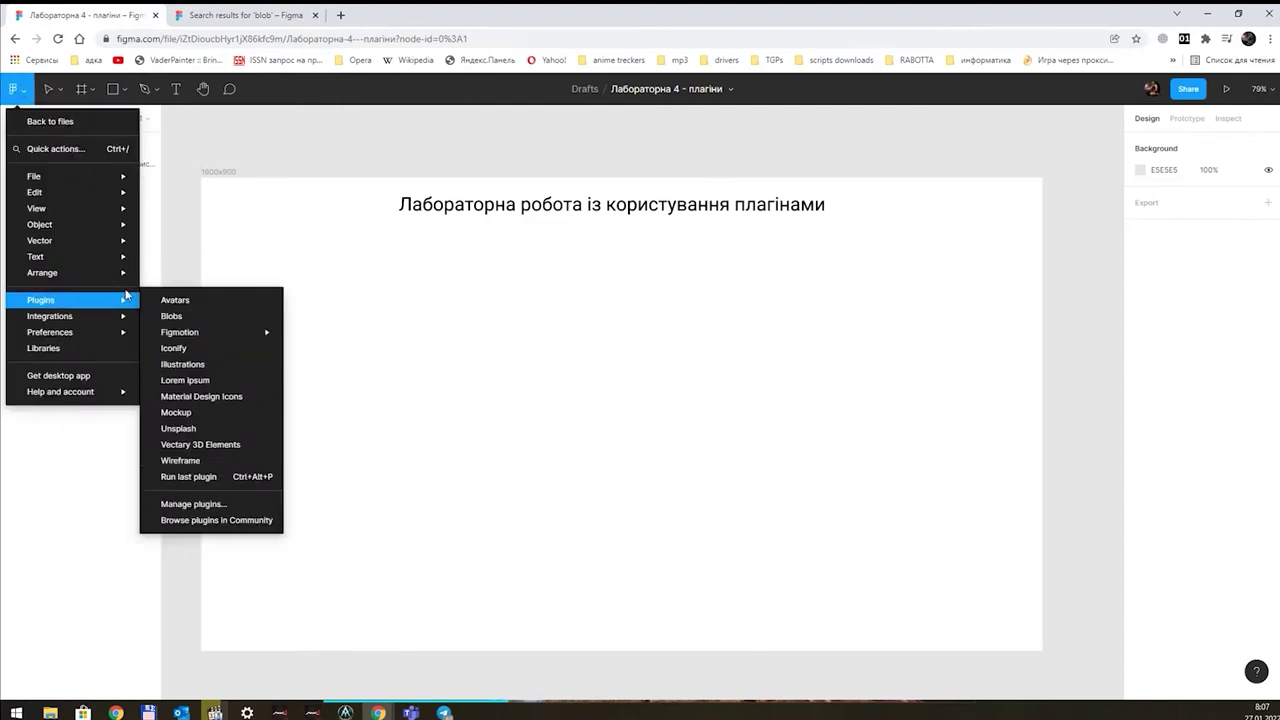
pyautogui.click(612, 317)
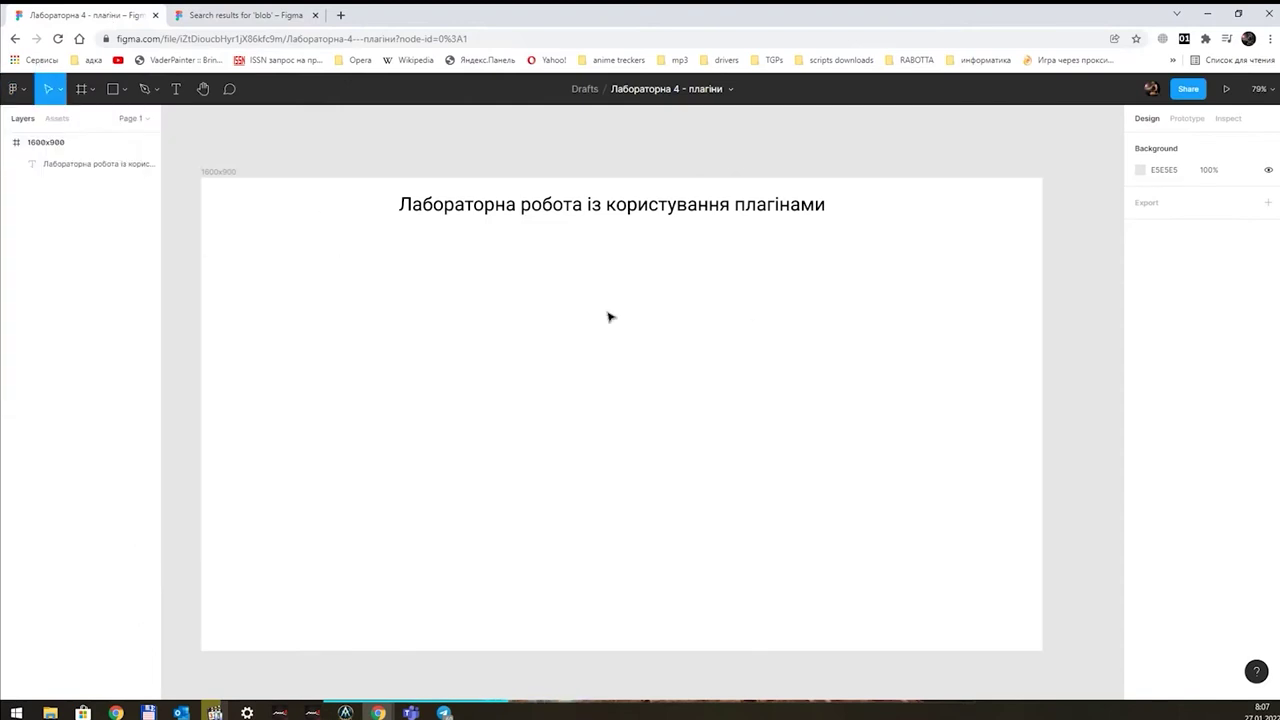
pyautogui.rightClick(559, 278)
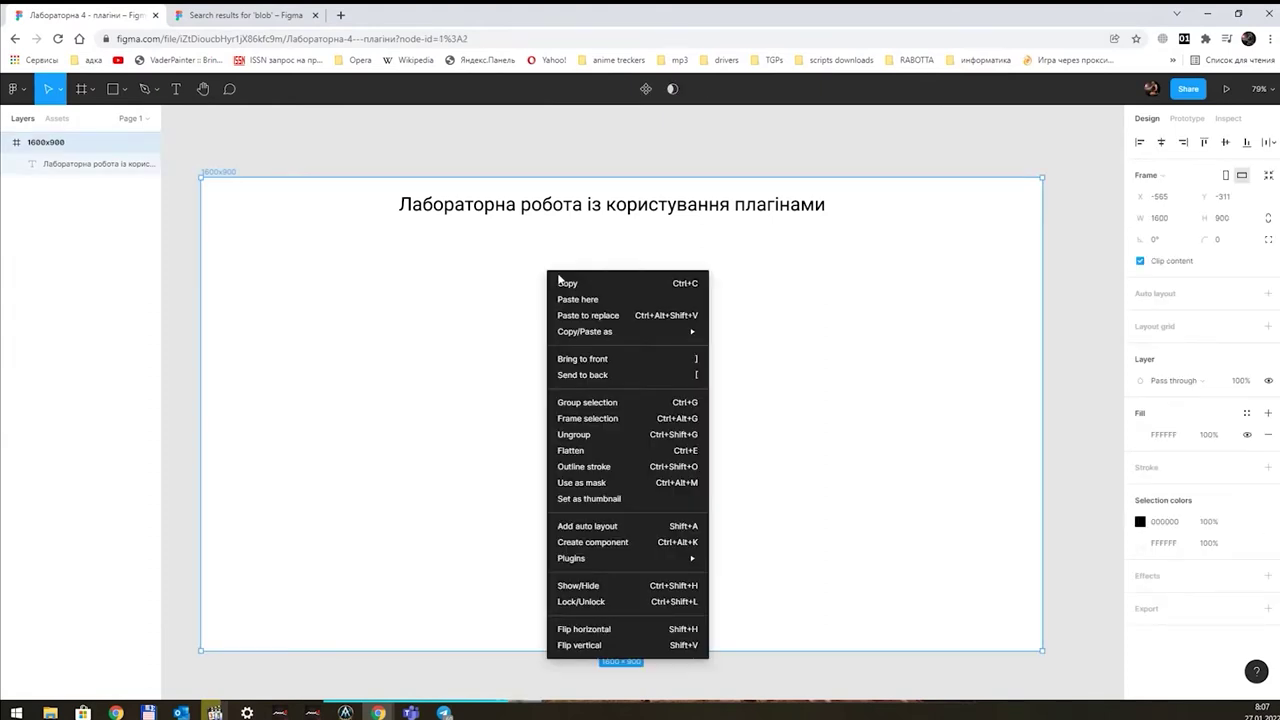
pyautogui.click(389, 270)
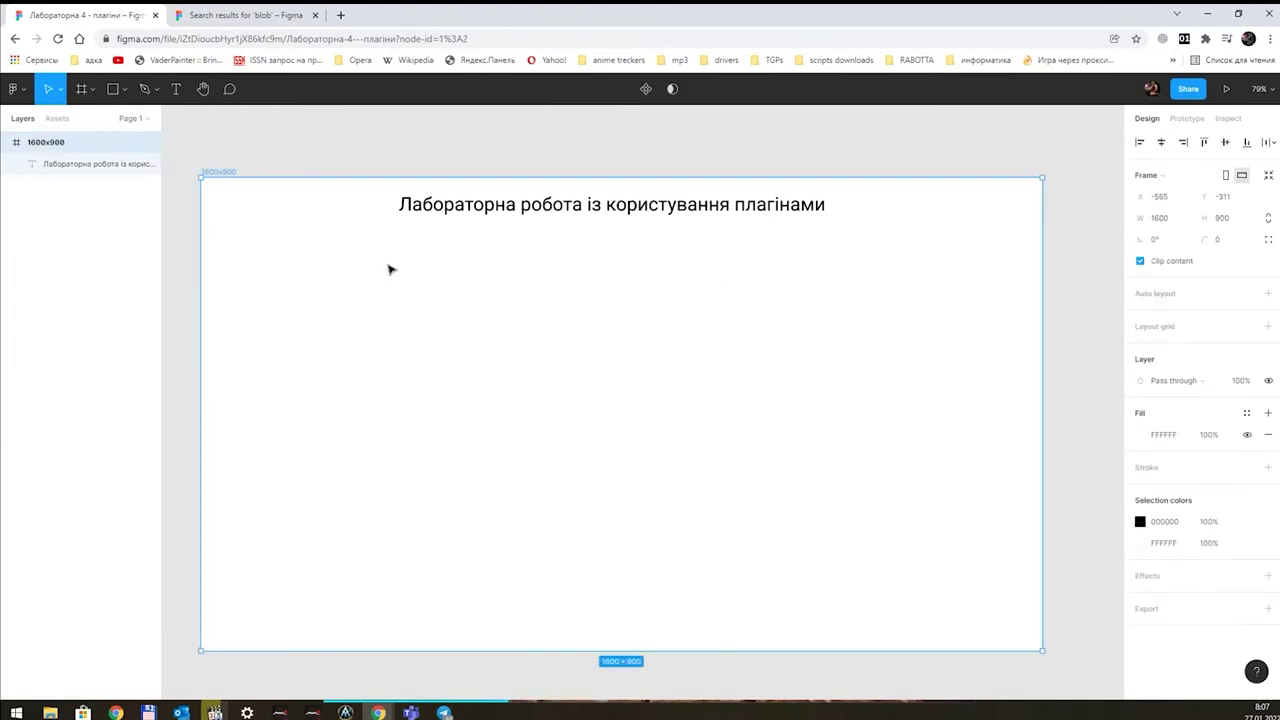
pyautogui.rightClick(518, 272)
pyautogui.moveTo(585, 551)
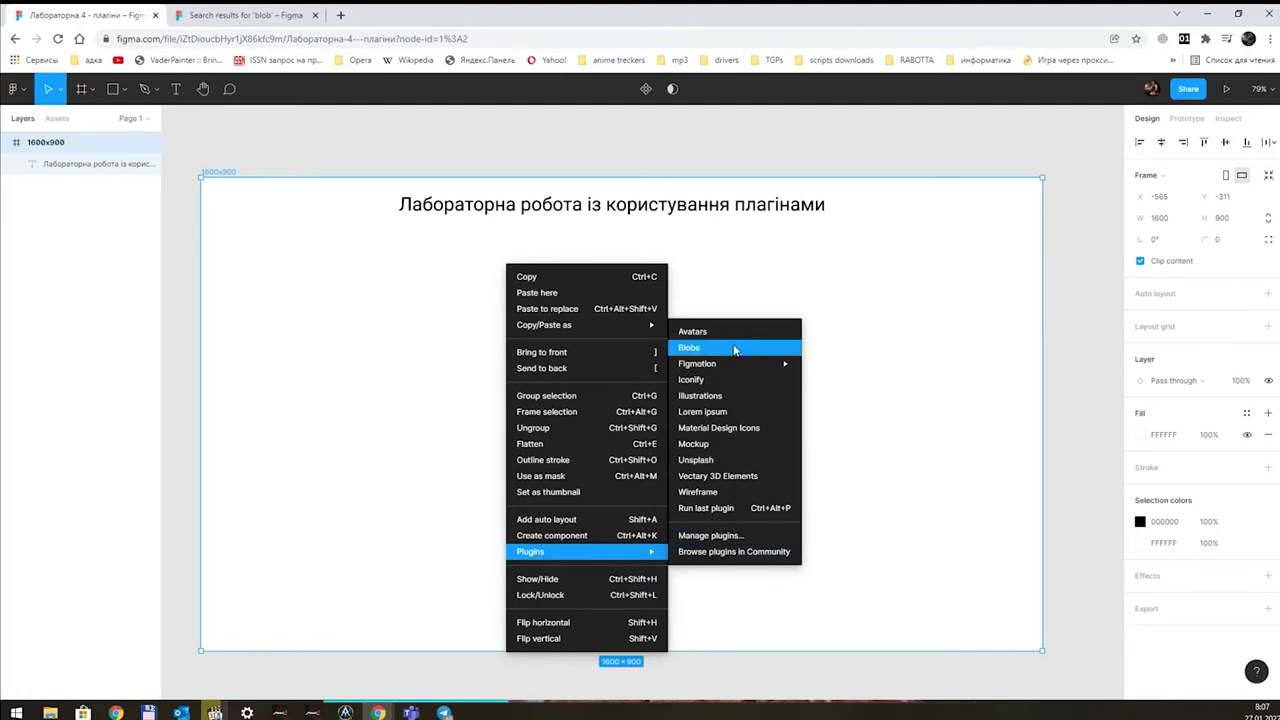
# Step: Run Blobs with higher complexity, insert two grey blobs, and move them apart
pyautogui.click(735, 349)
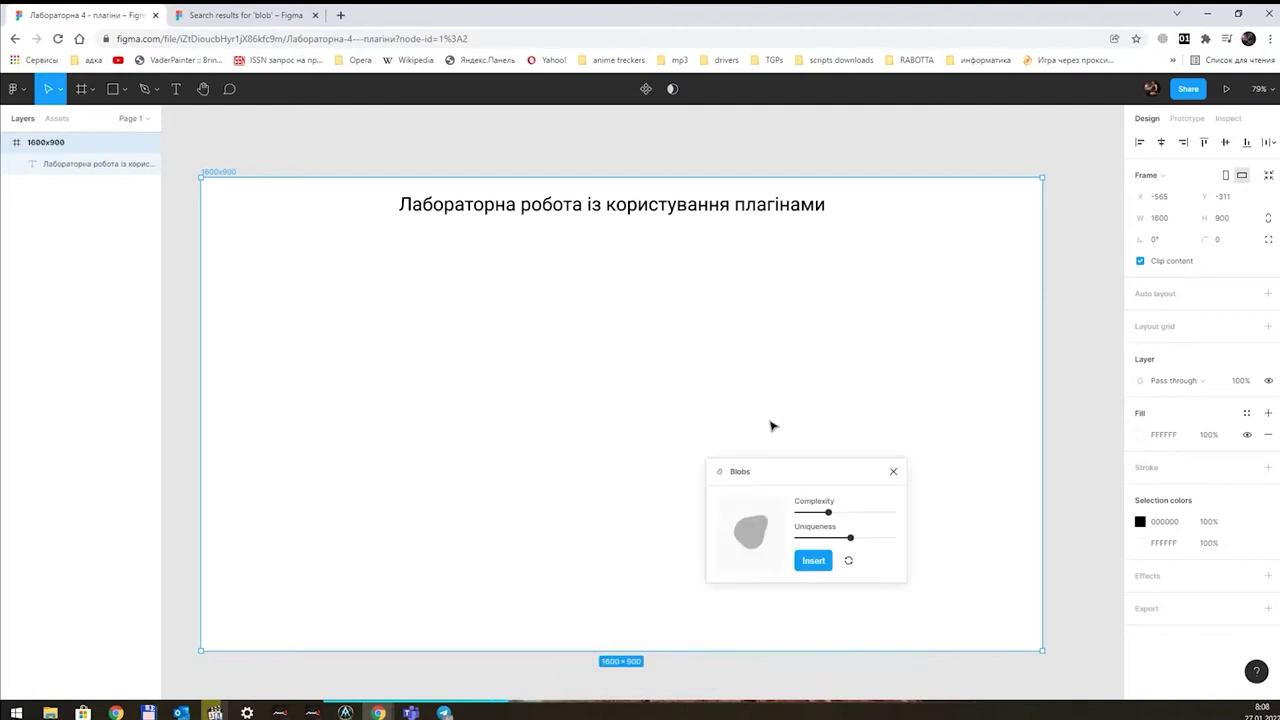
pyautogui.moveTo(829, 513)
pyautogui.mouseDown()
pyautogui.moveTo(857, 514)
pyautogui.moveTo(817, 513)
pyautogui.moveTo(871, 538)
pyautogui.moveTo(794, 539)
pyautogui.moveTo(900, 539)
pyautogui.moveTo(872, 541)
pyautogui.mouseUp()
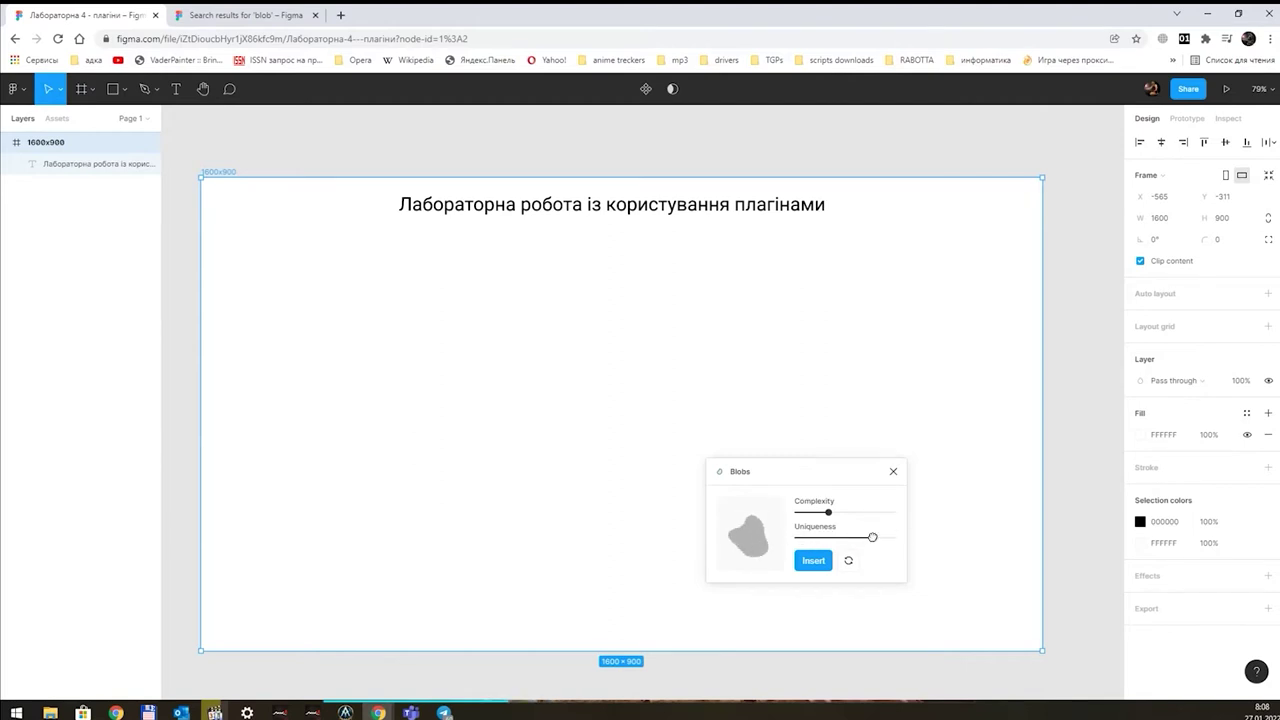
pyautogui.moveTo(826, 512)
pyautogui.mouseDown()
pyautogui.moveTo(851, 513)
pyautogui.moveTo(839, 513)
pyautogui.moveTo(873, 538)
pyautogui.mouseUp()
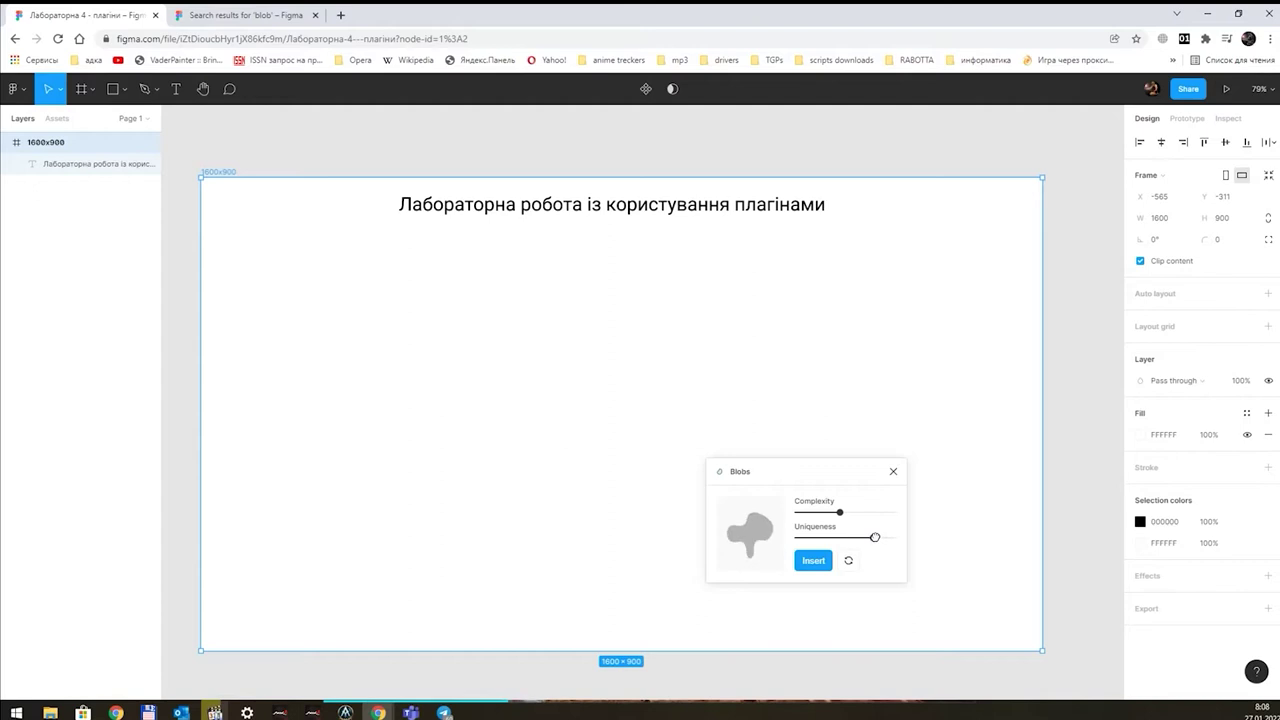
pyautogui.click(811, 562)
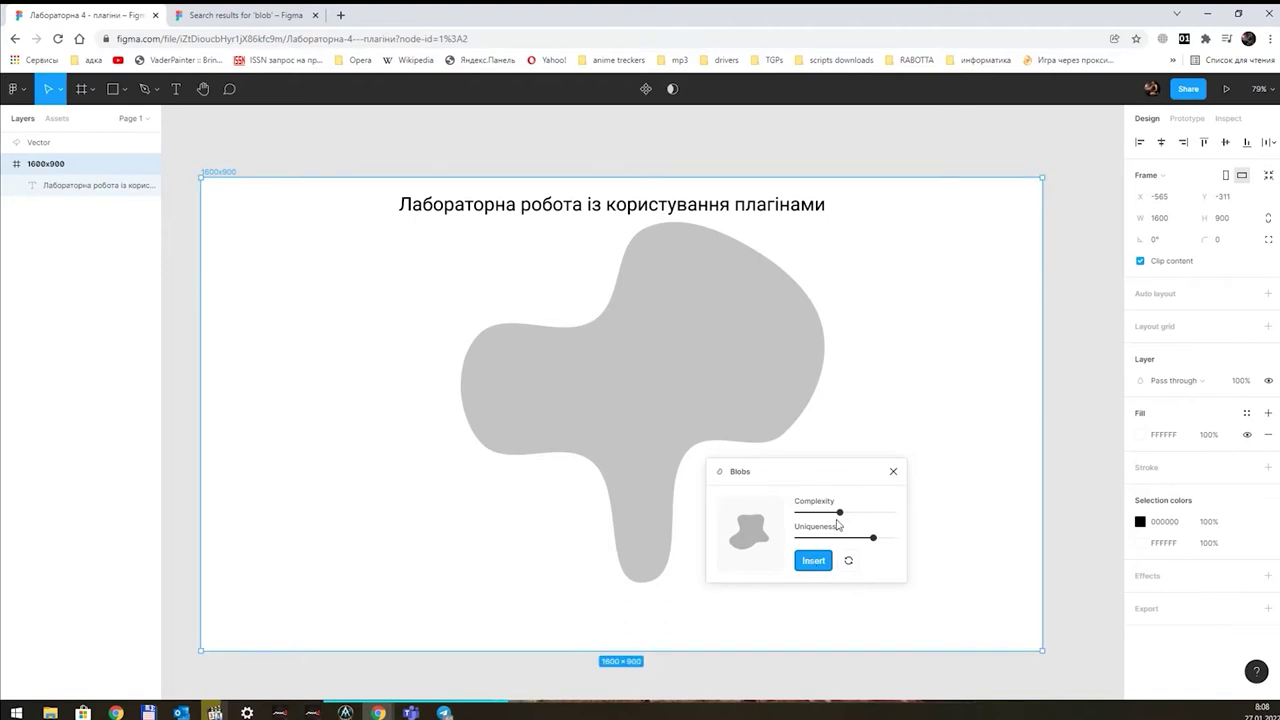
pyautogui.moveTo(836, 512); pyautogui.dragTo(838, 514)
pyautogui.click(816, 562)
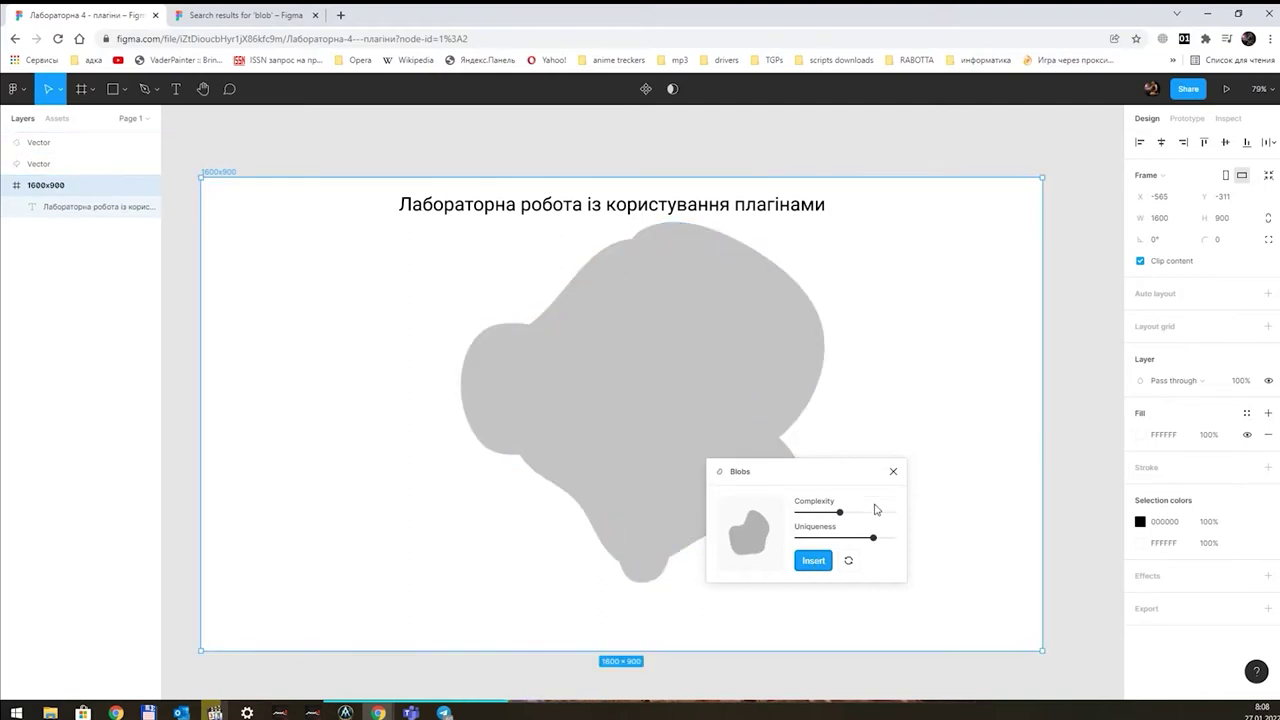
pyautogui.click(894, 472)
pyautogui.moveTo(674, 340)
pyautogui.mouseDown()
pyautogui.moveTo(443, 366)
pyautogui.moveTo(719, 340)
pyautogui.moveTo(834, 352)
pyautogui.mouseUp()
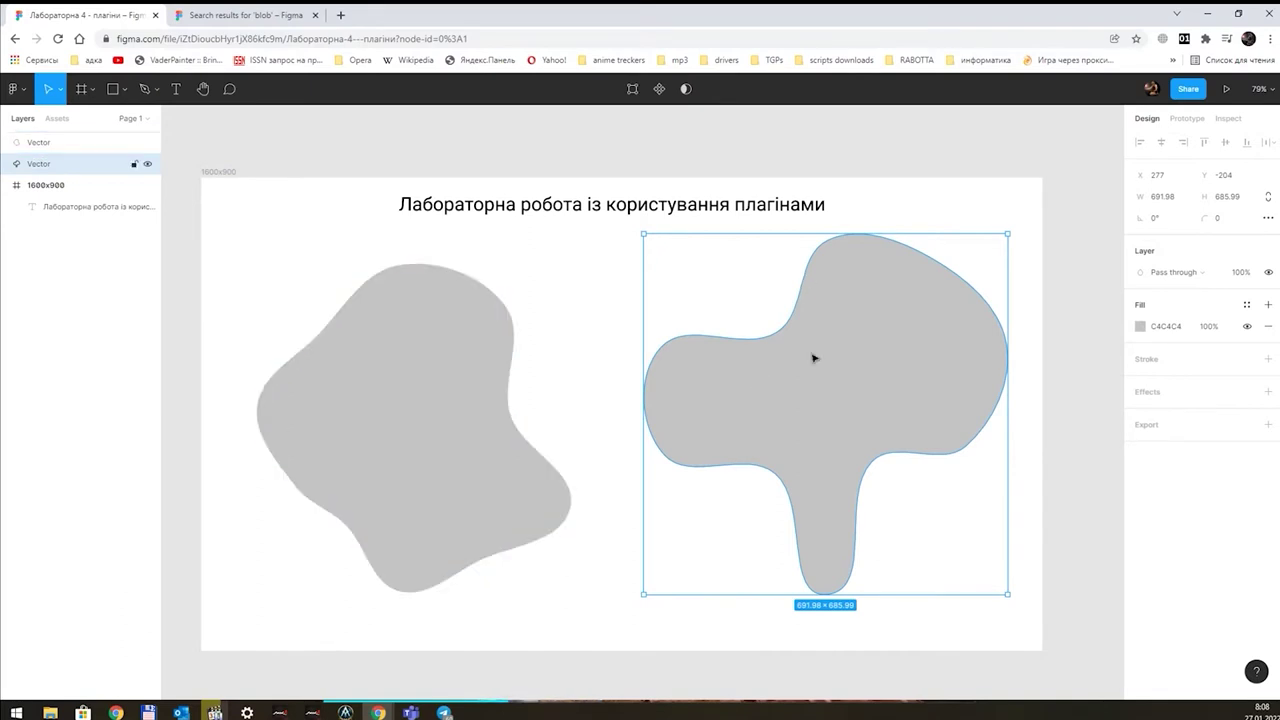
# Step: Delete the left blob and rotate the remaining blob about 62°
pyautogui.click(420, 376)
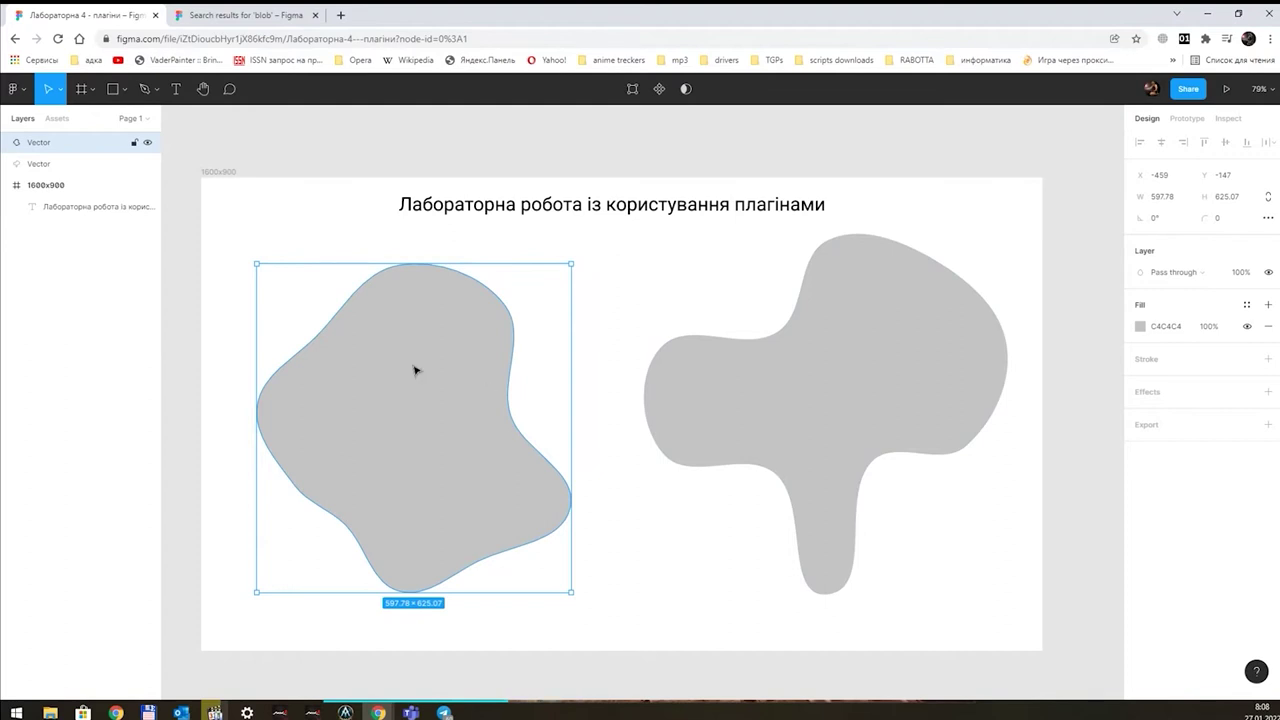
pyautogui.click(620, 298)
pyautogui.click(441, 349)
pyautogui.press('Delete')
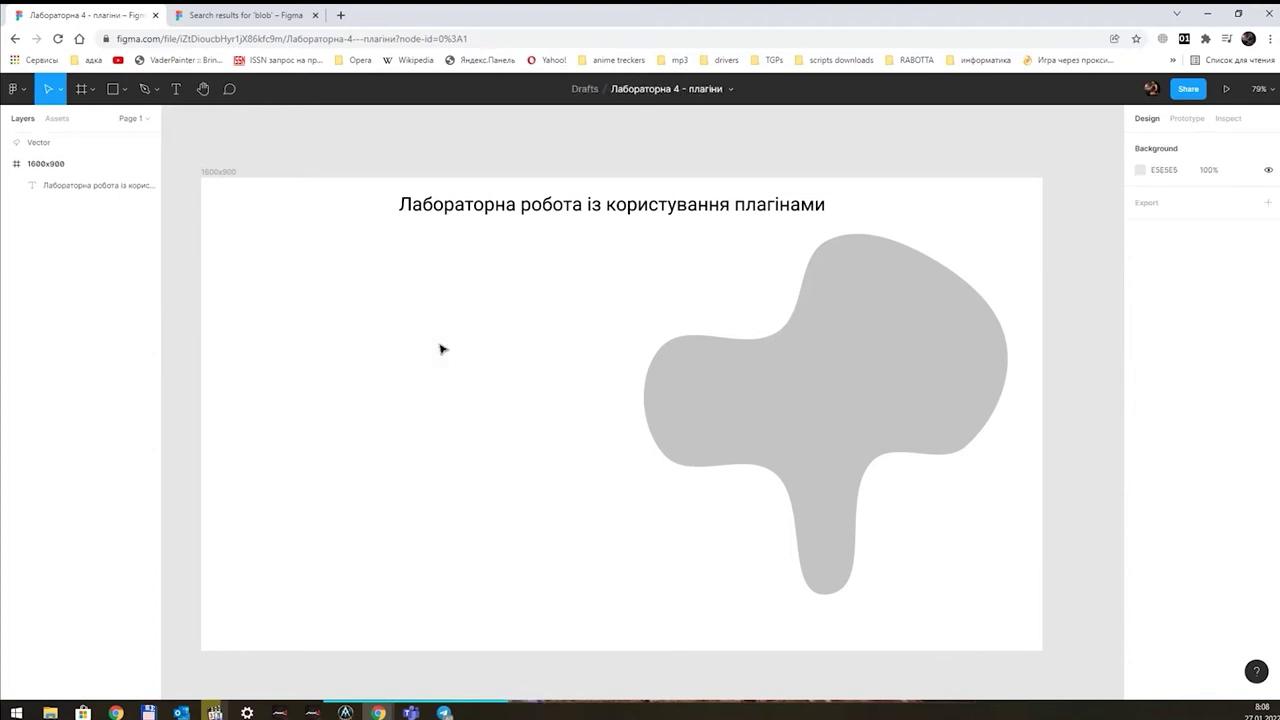
pyautogui.click(778, 395)
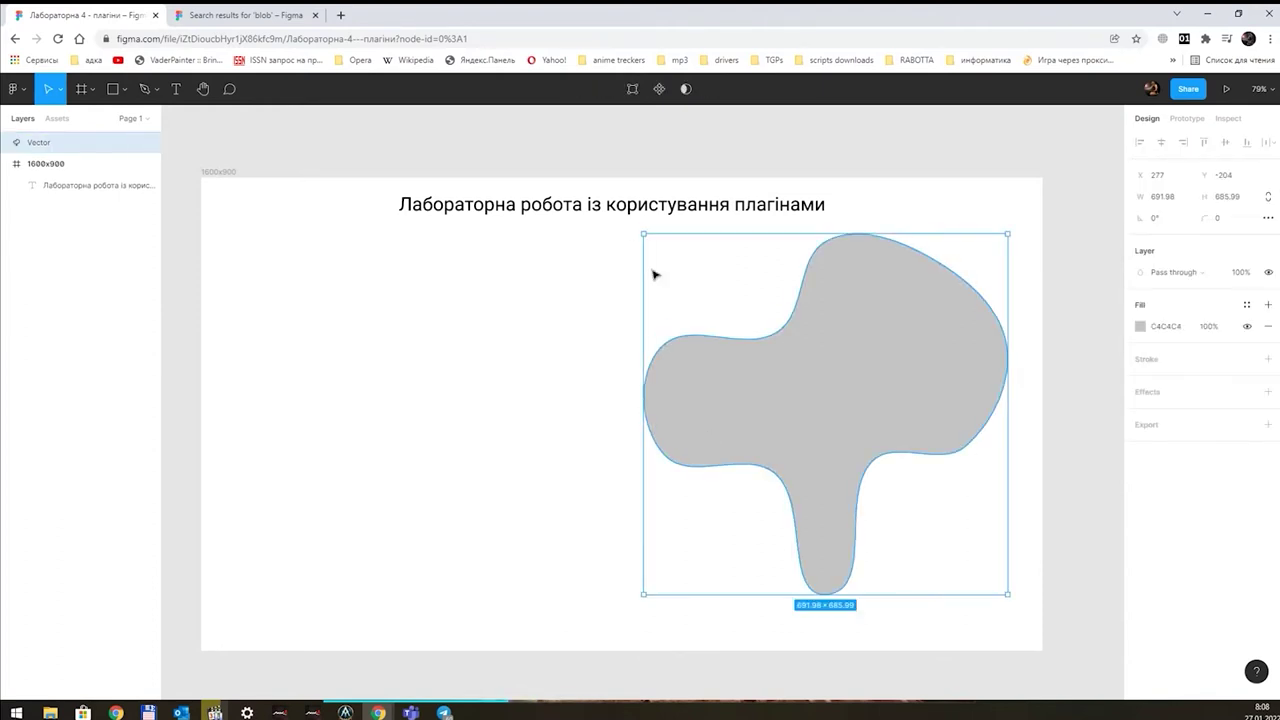
pyautogui.moveTo(643, 228); pyautogui.dragTo(585, 493)
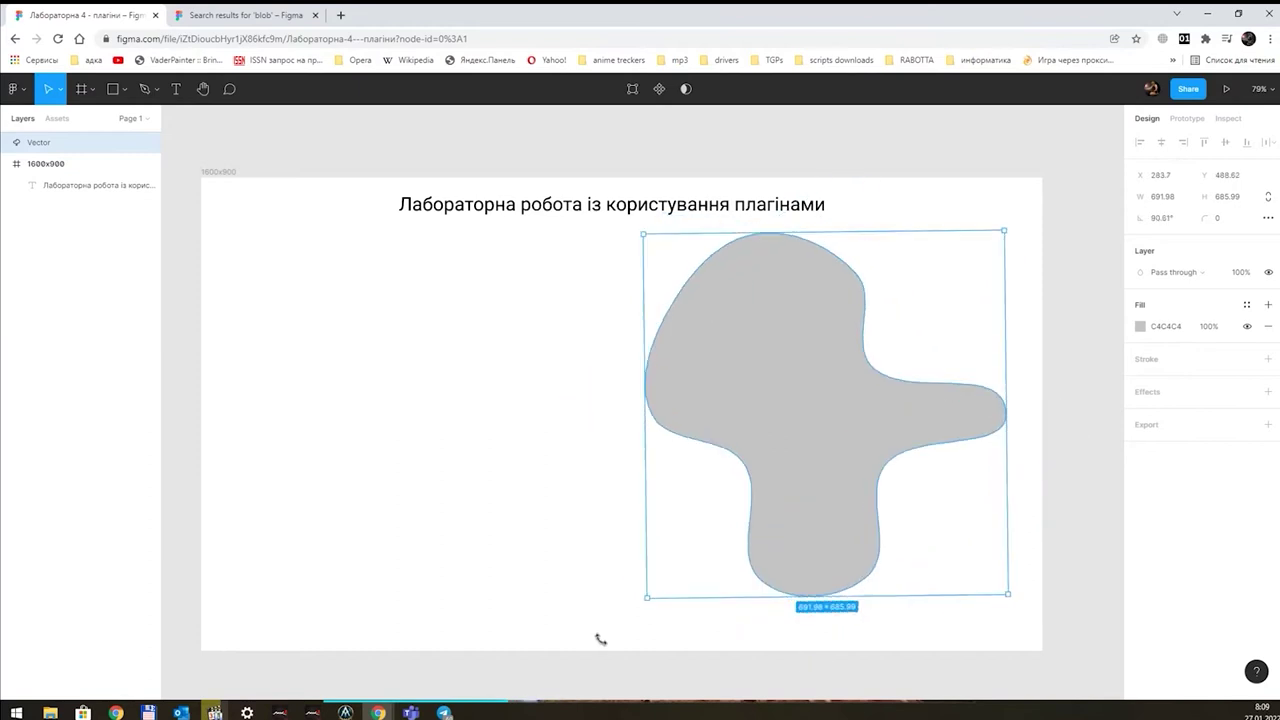
pyautogui.moveTo(843, 340)
pyautogui.mouseDown()
pyautogui.moveTo(863, 355)
pyautogui.moveTo(759, 337)
pyautogui.mouseUp()
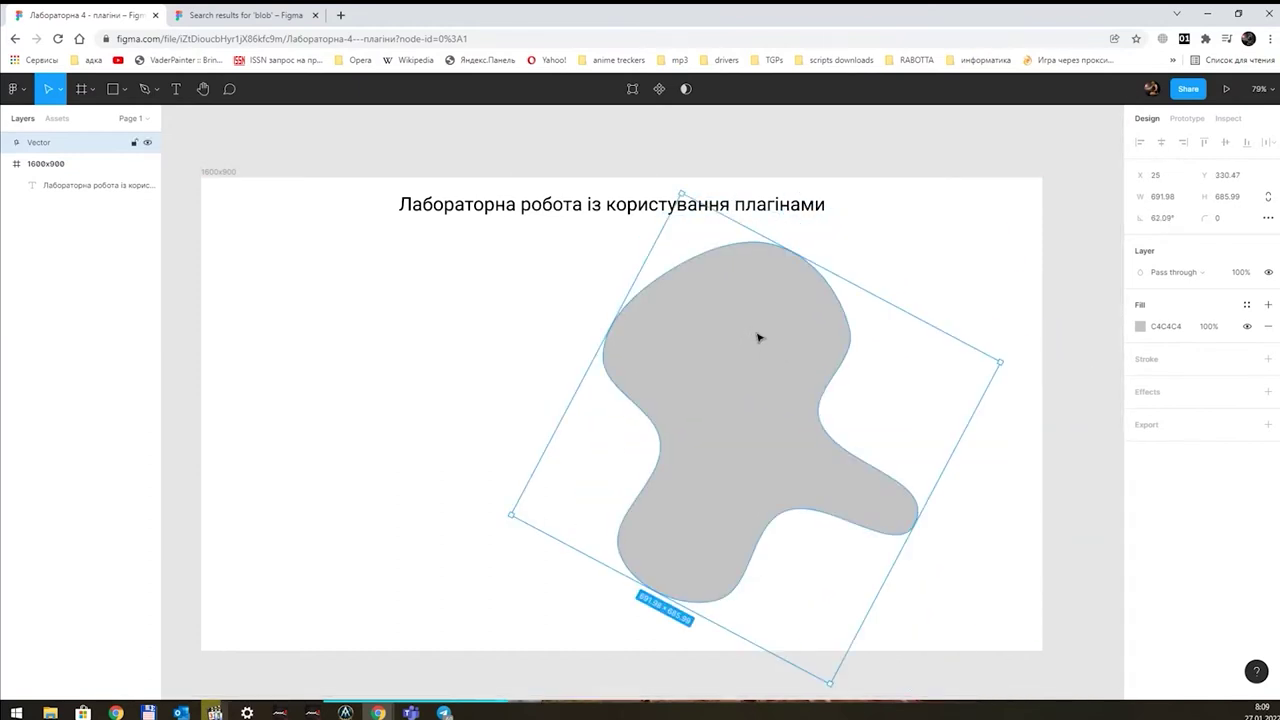
pyautogui.moveTo(783, 351)
pyautogui.mouseDown()
pyautogui.moveTo(861, 218)
pyautogui.moveTo(749, 300)
pyautogui.moveTo(760, 440)
pyautogui.moveTo(777, 444)
pyautogui.mouseUp()
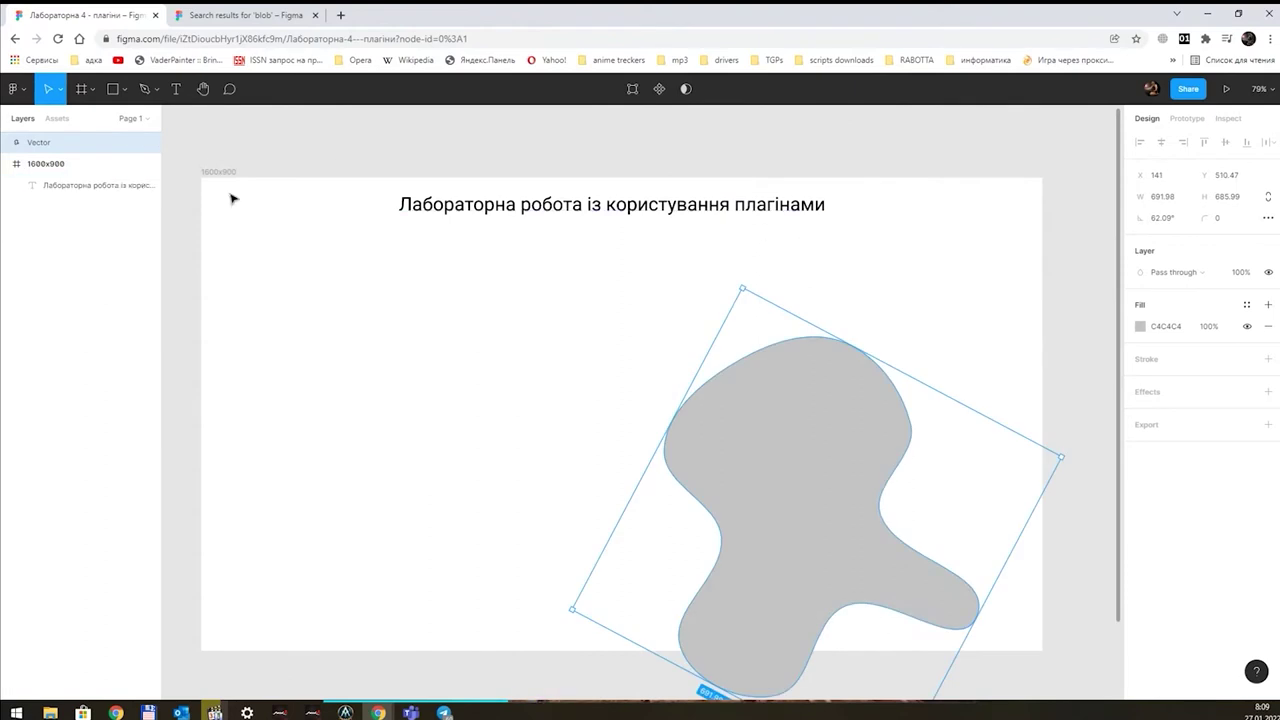
# Step: Place the blob inside the frame at its lower right, enlarged to roughly 817×865
pyautogui.moveTo(305, 394); pyautogui.dragTo(632, 424)
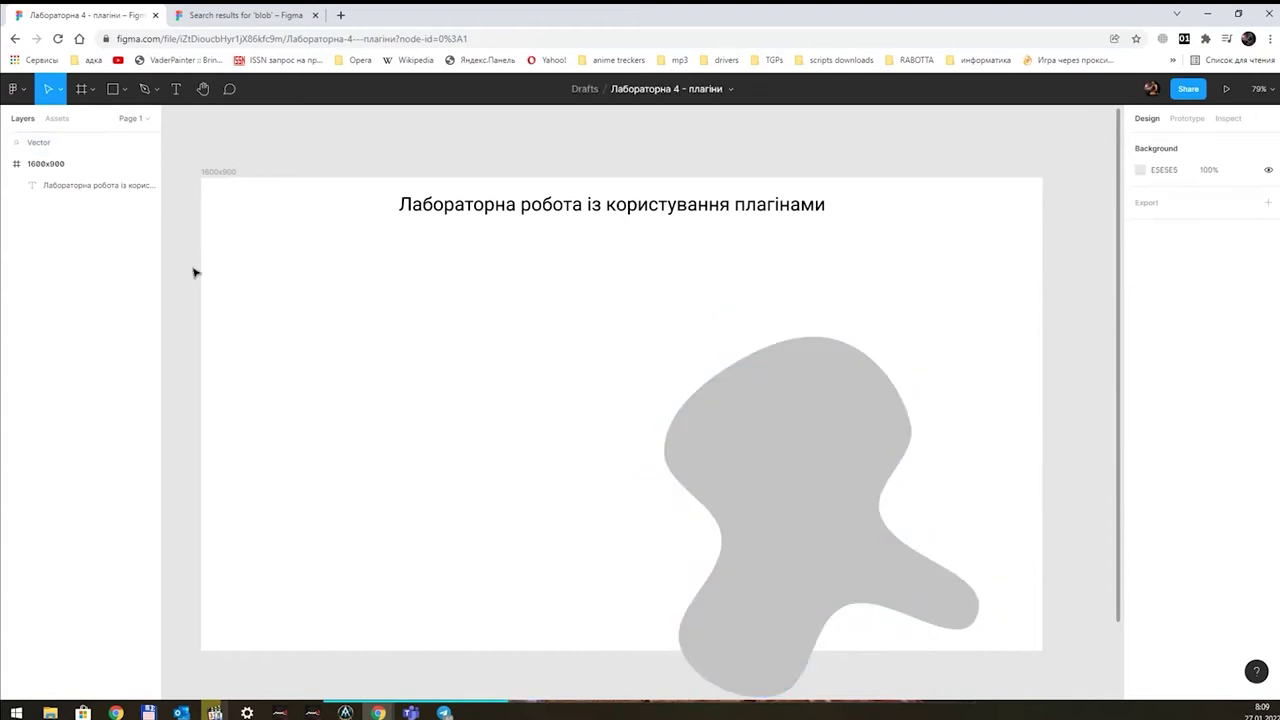
pyautogui.moveTo(782, 414); pyautogui.dragTo(712, 332)
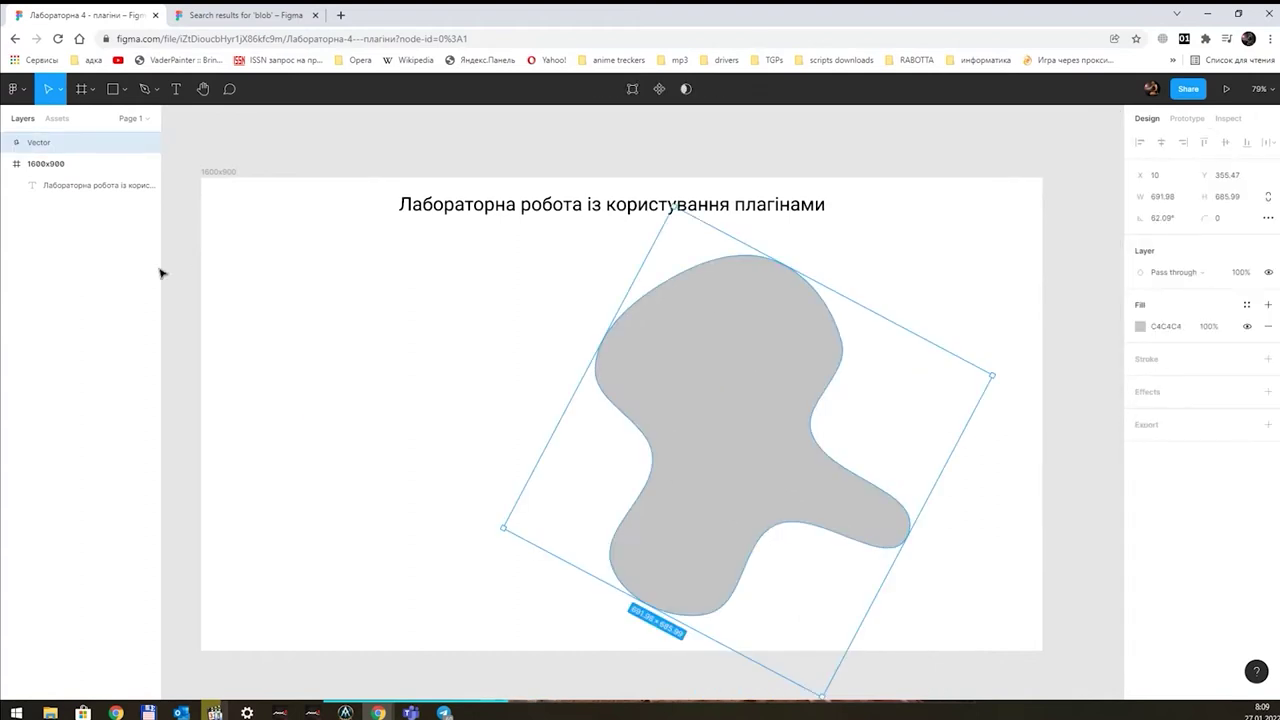
pyautogui.moveTo(80, 148); pyautogui.dragTo(86, 166)
pyautogui.click(664, 372)
pyautogui.moveTo(731, 377); pyautogui.dragTo(937, 500)
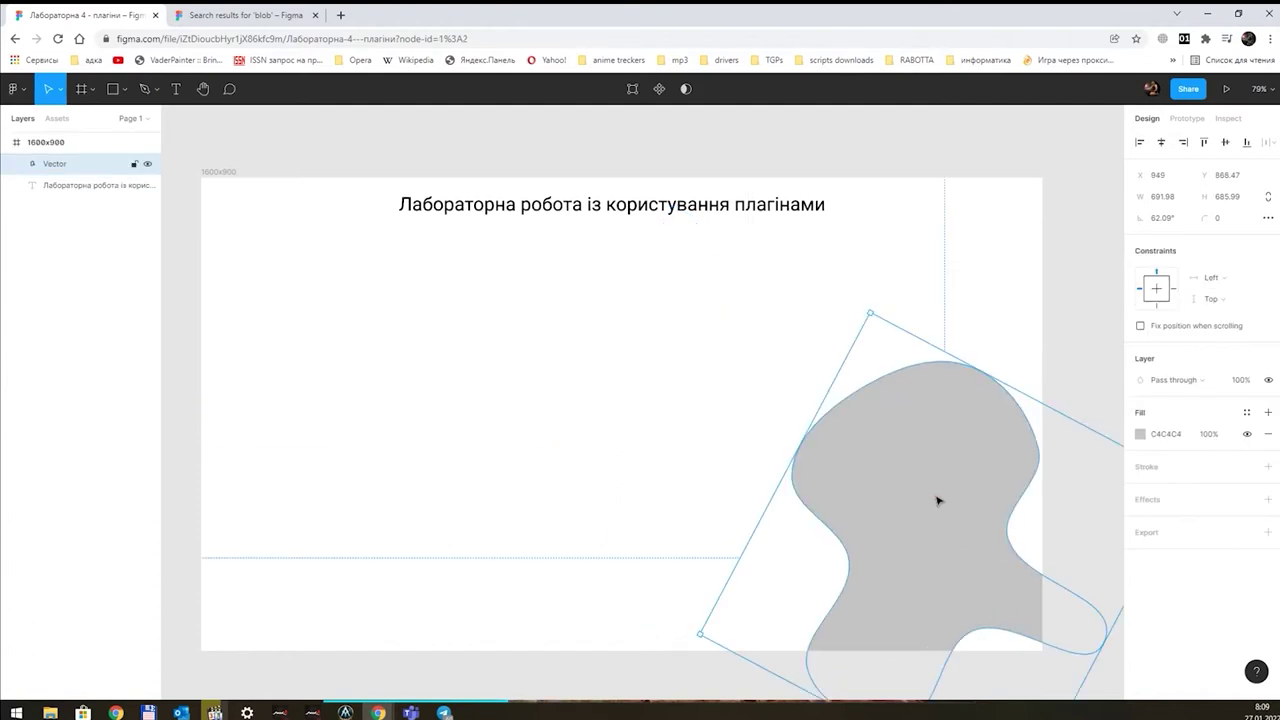
pyautogui.scroll(-2, 623, 346)
pyautogui.hscroll(3, 623, 346)
pyautogui.click(500, 283)
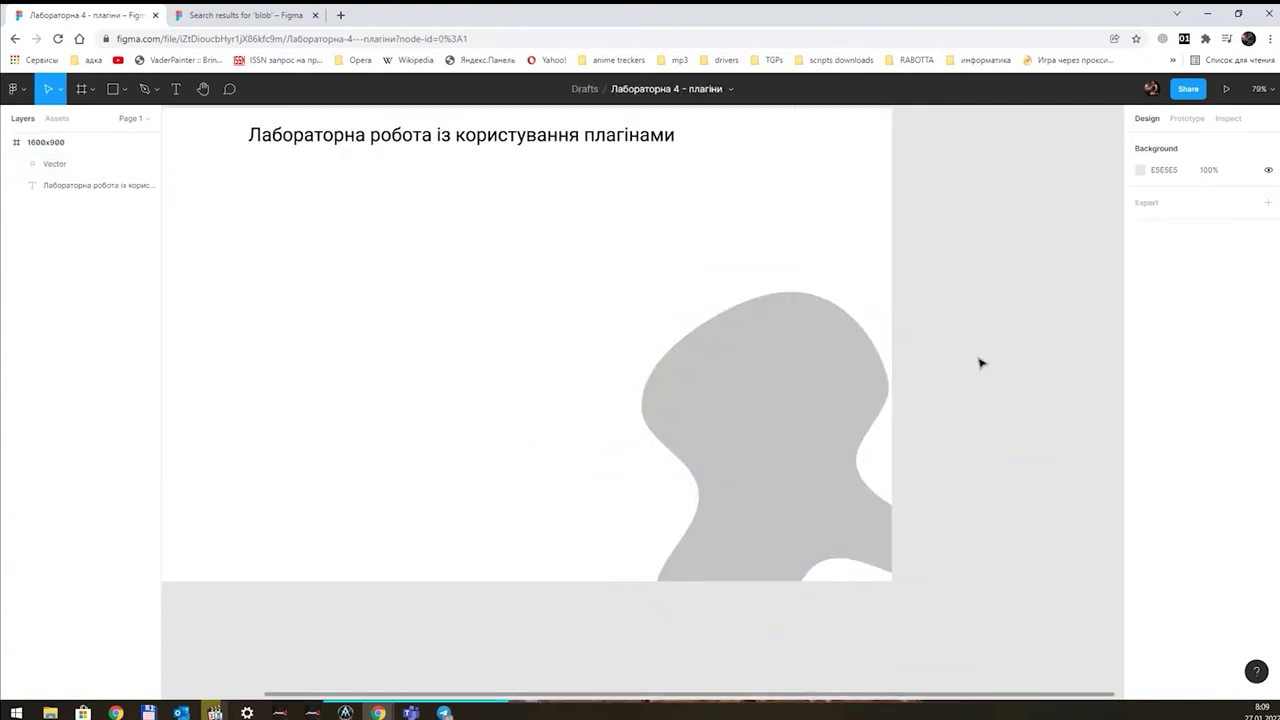
pyautogui.hotkey('ctrl', 'z')
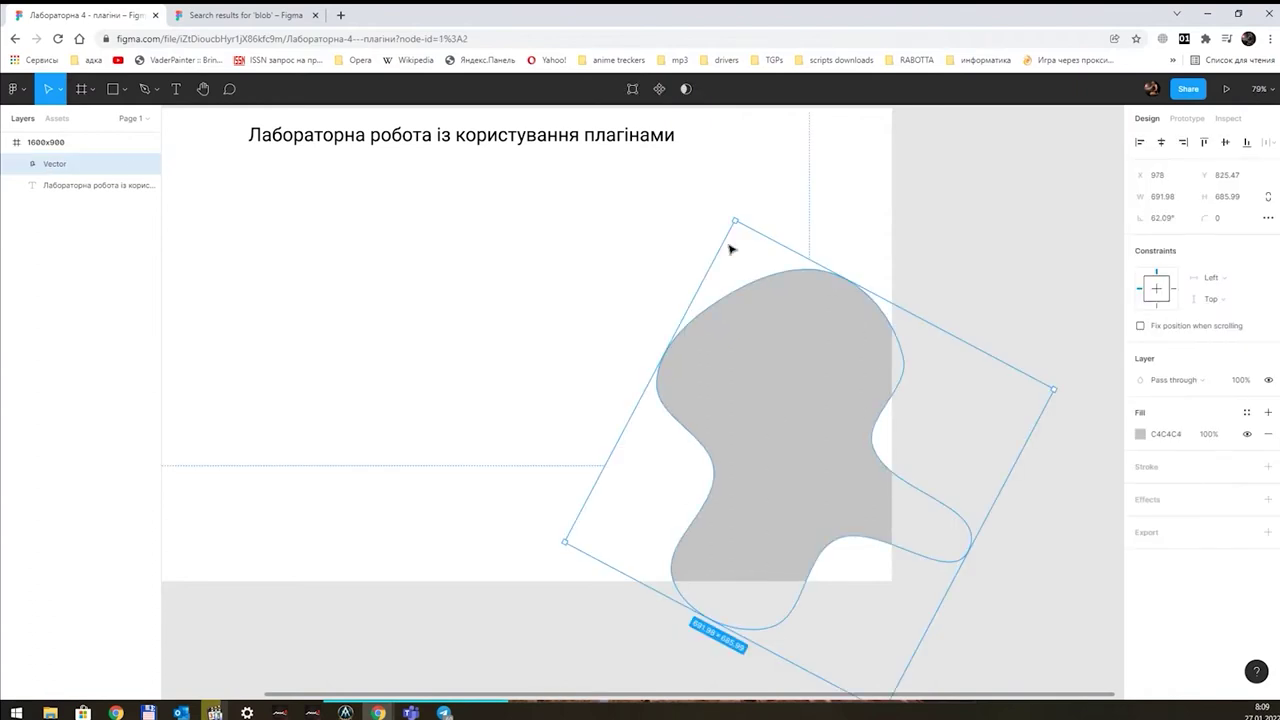
pyautogui.hotkey('ctrl', 'z')
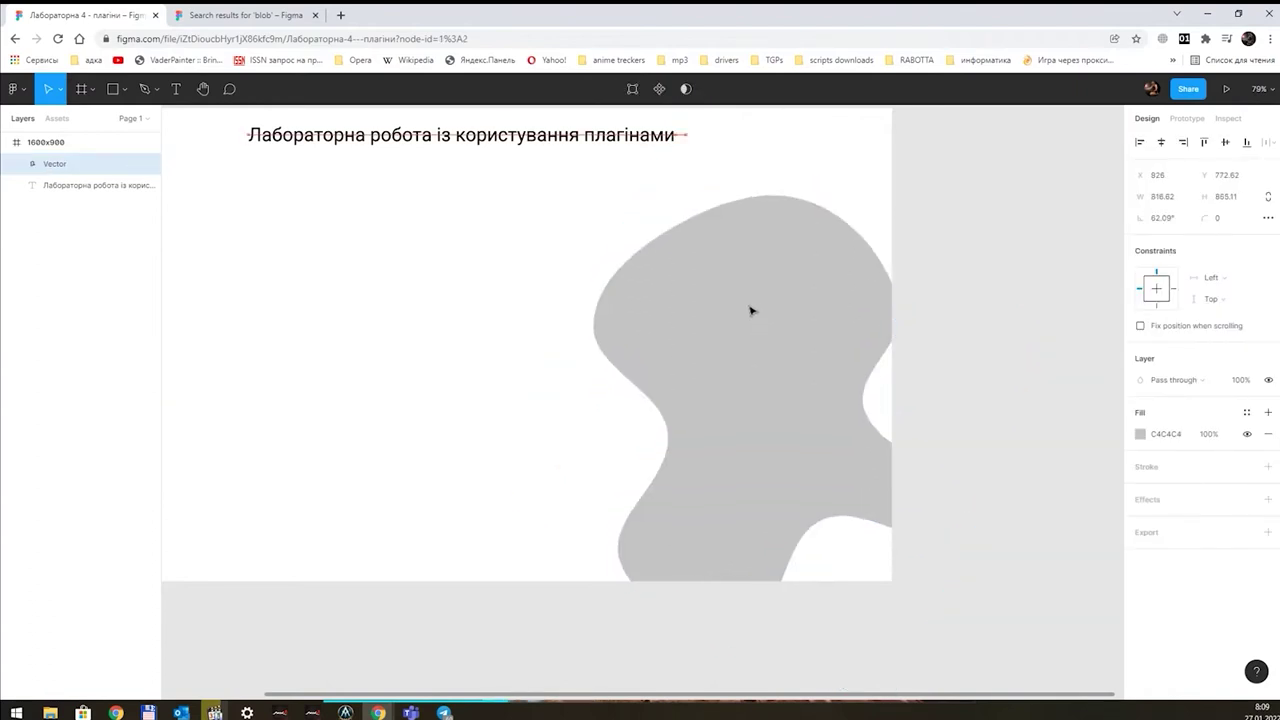
pyautogui.moveTo(417, 263)
pyautogui.mouseDown()
pyautogui.moveTo(485, 322)
pyautogui.moveTo(543, 305)
pyautogui.mouseUp()
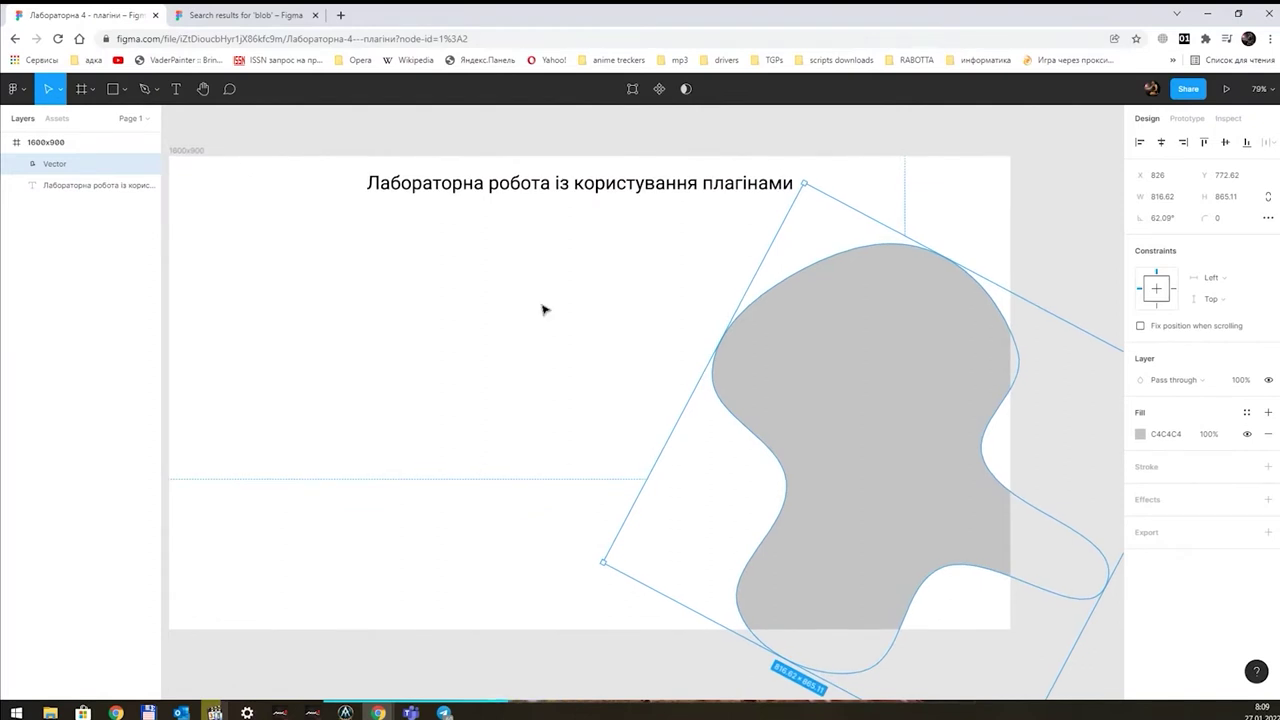
# Step: Fill the blob with the 'нтудл корпус 1.jpg' building photo
pyautogui.click(124, 89)
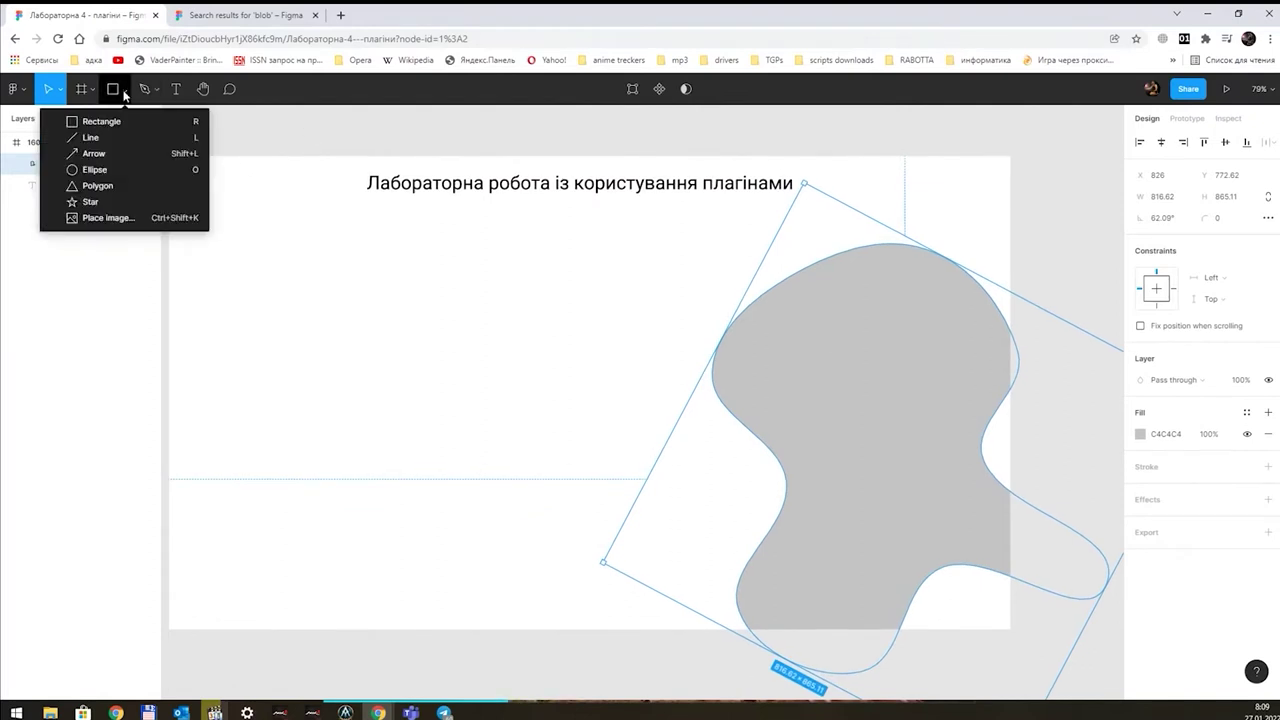
pyautogui.click(134, 219)
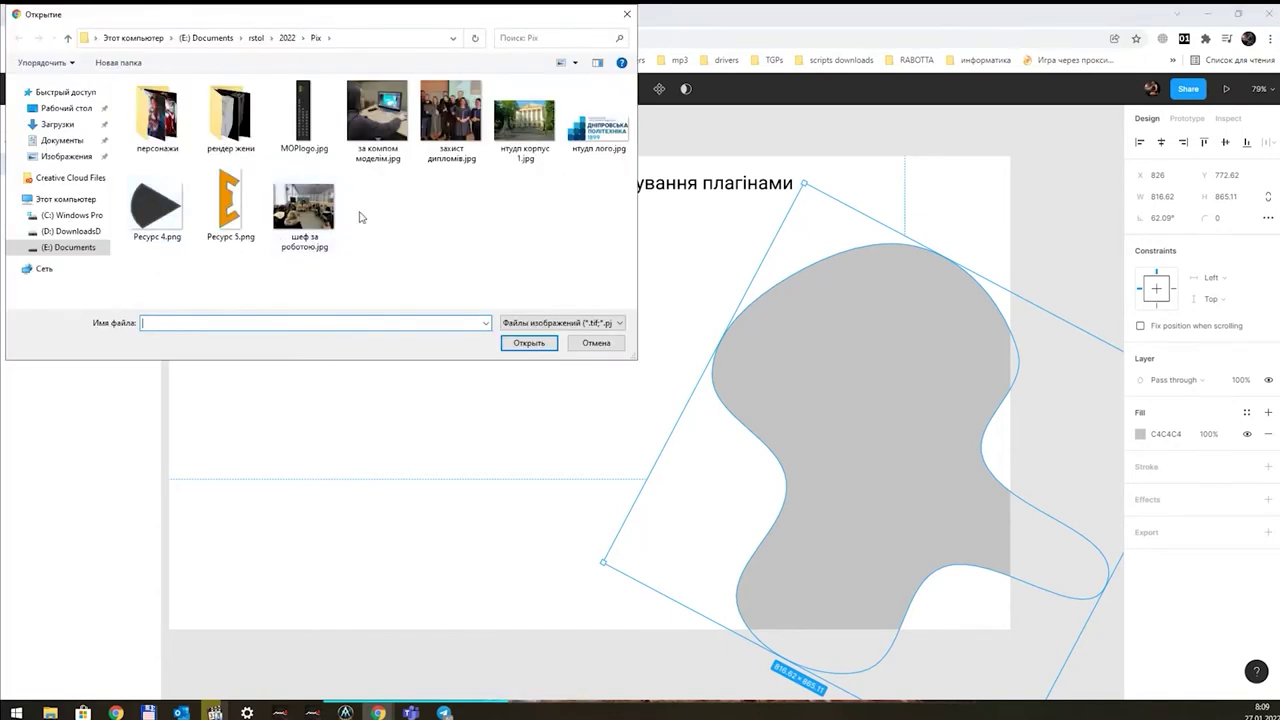
pyautogui.doubleClick(524, 120)
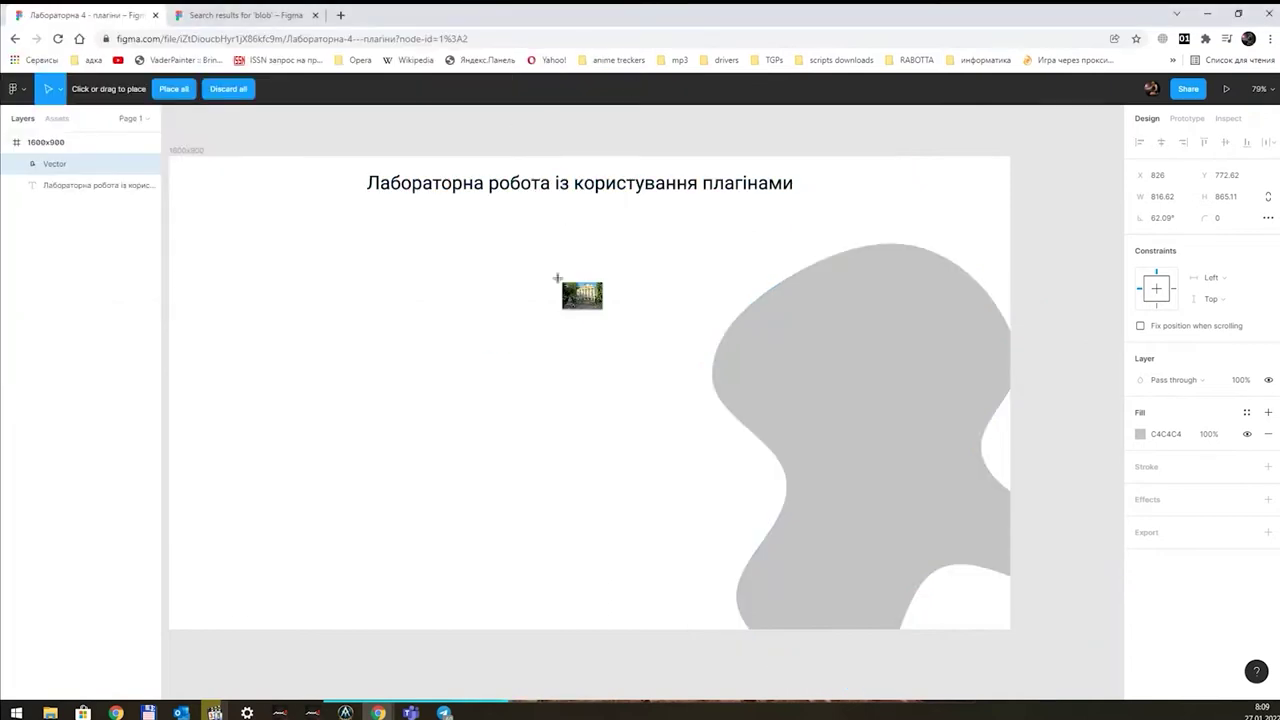
pyautogui.click(849, 365)
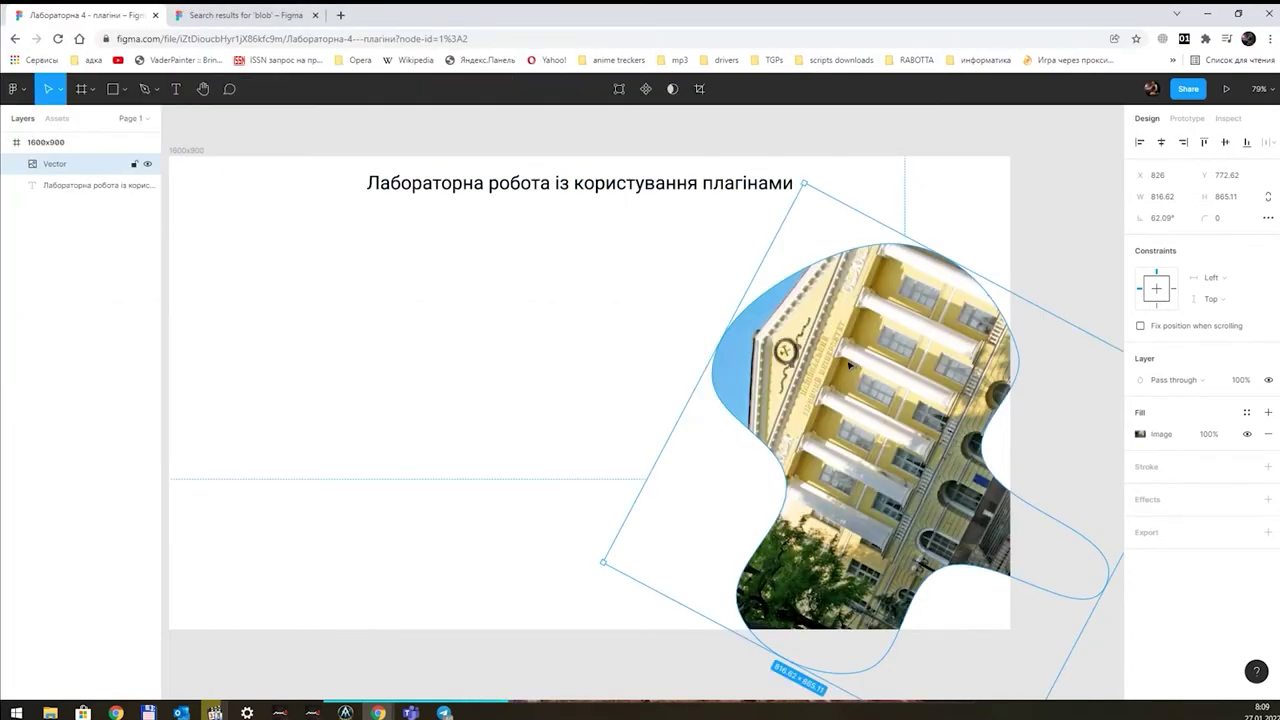
pyautogui.moveTo(583, 311); pyautogui.dragTo(437, 289)
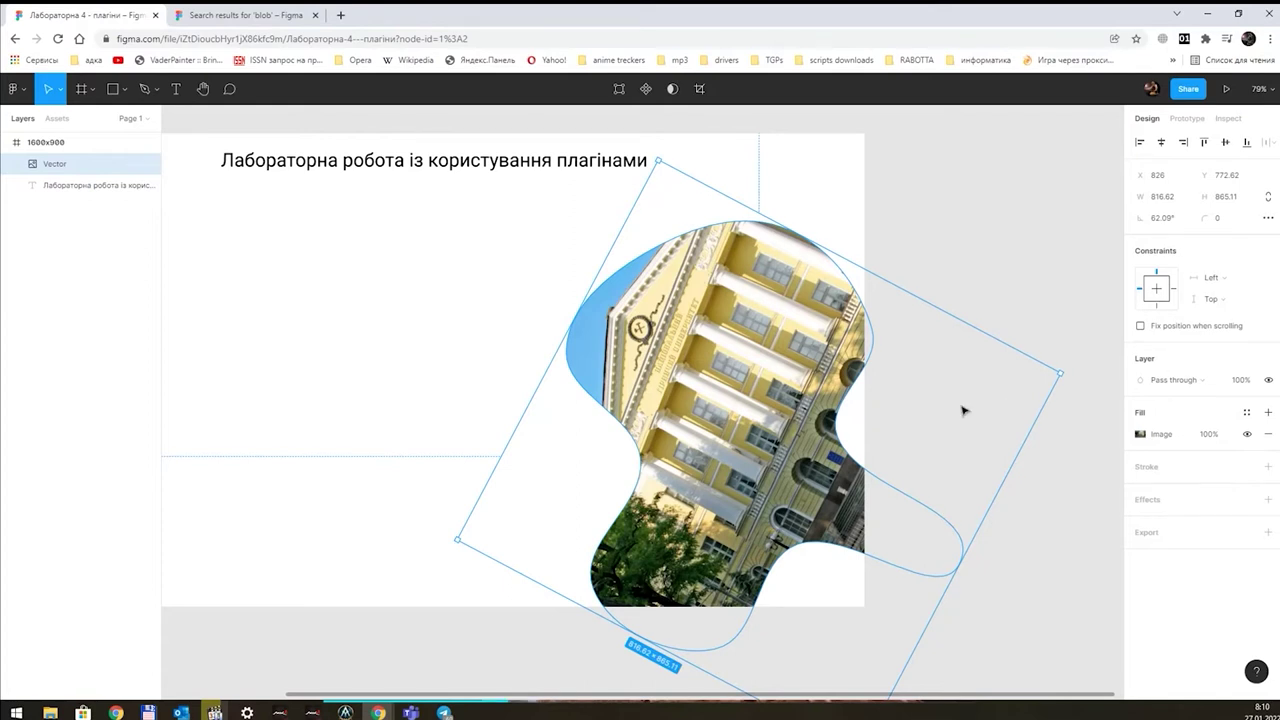
# Step: Rotate the blob's image fill in 90° turns until the yellow building stands upright, keeping fill type Image
pyautogui.click(1170, 442)
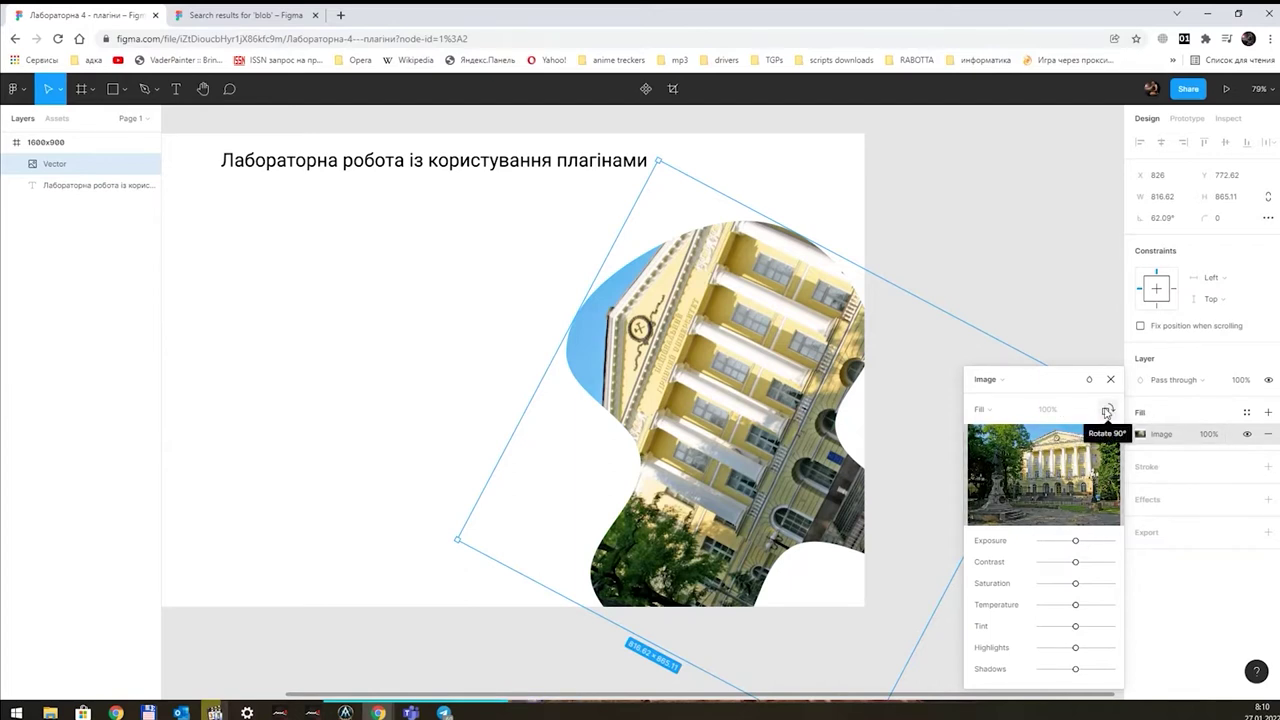
pyautogui.click(1107, 413)
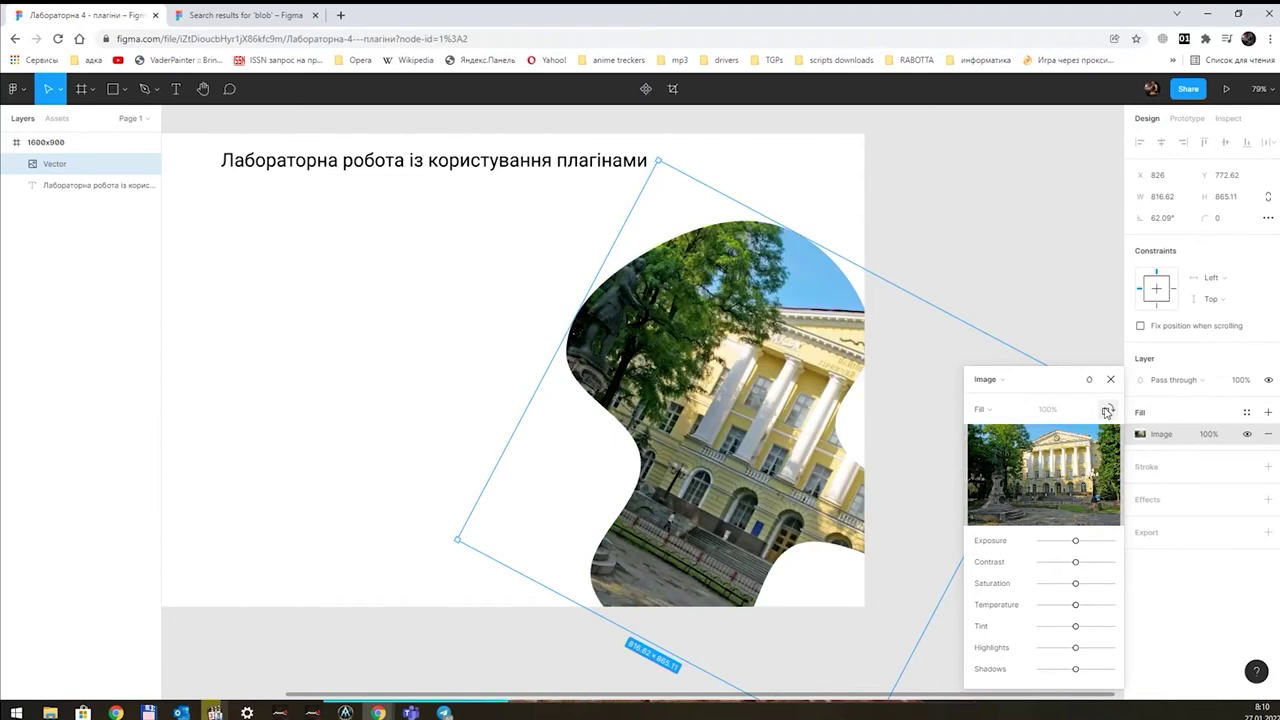
pyautogui.click(1107, 413)
pyautogui.click(1107, 413)
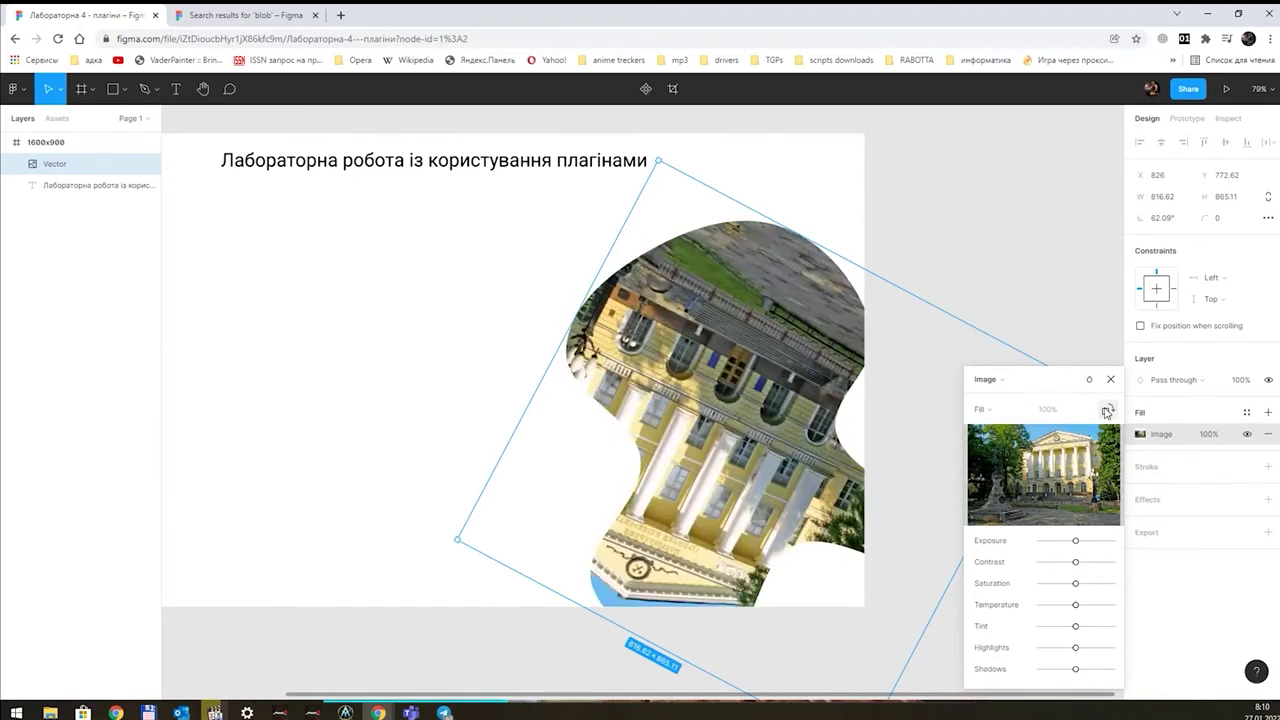
pyautogui.click(1107, 413)
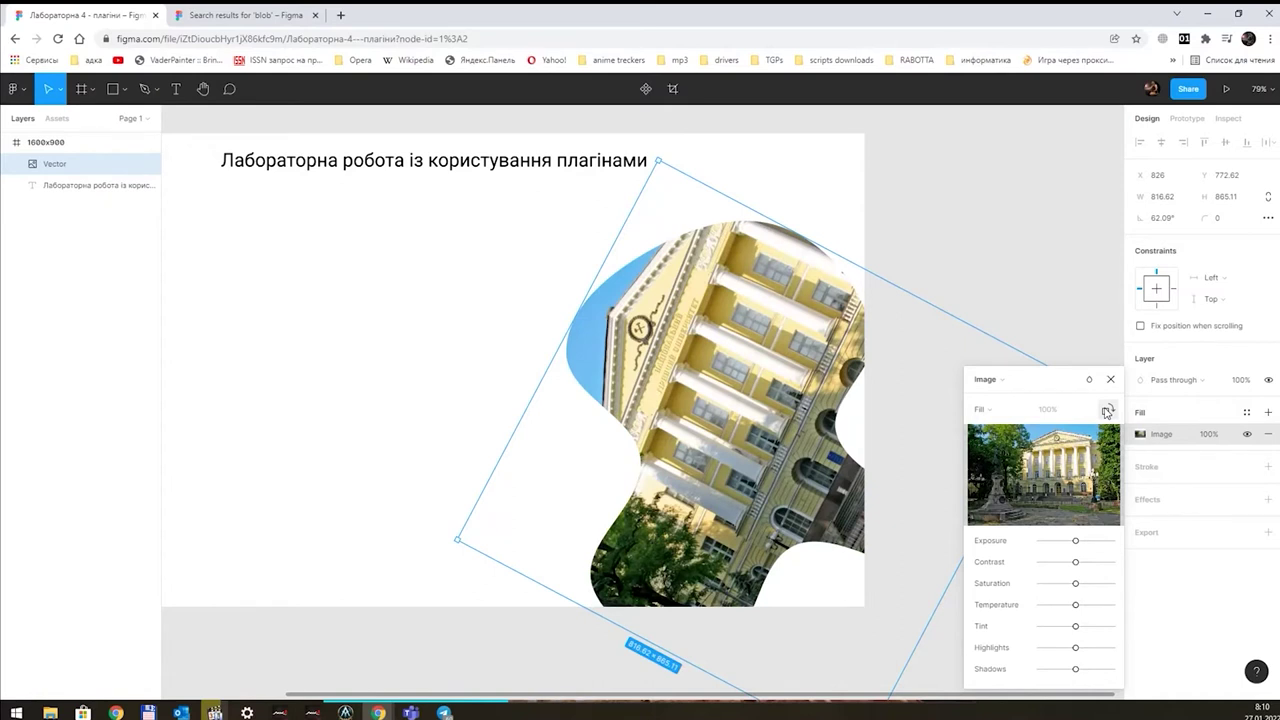
pyautogui.click(1107, 413)
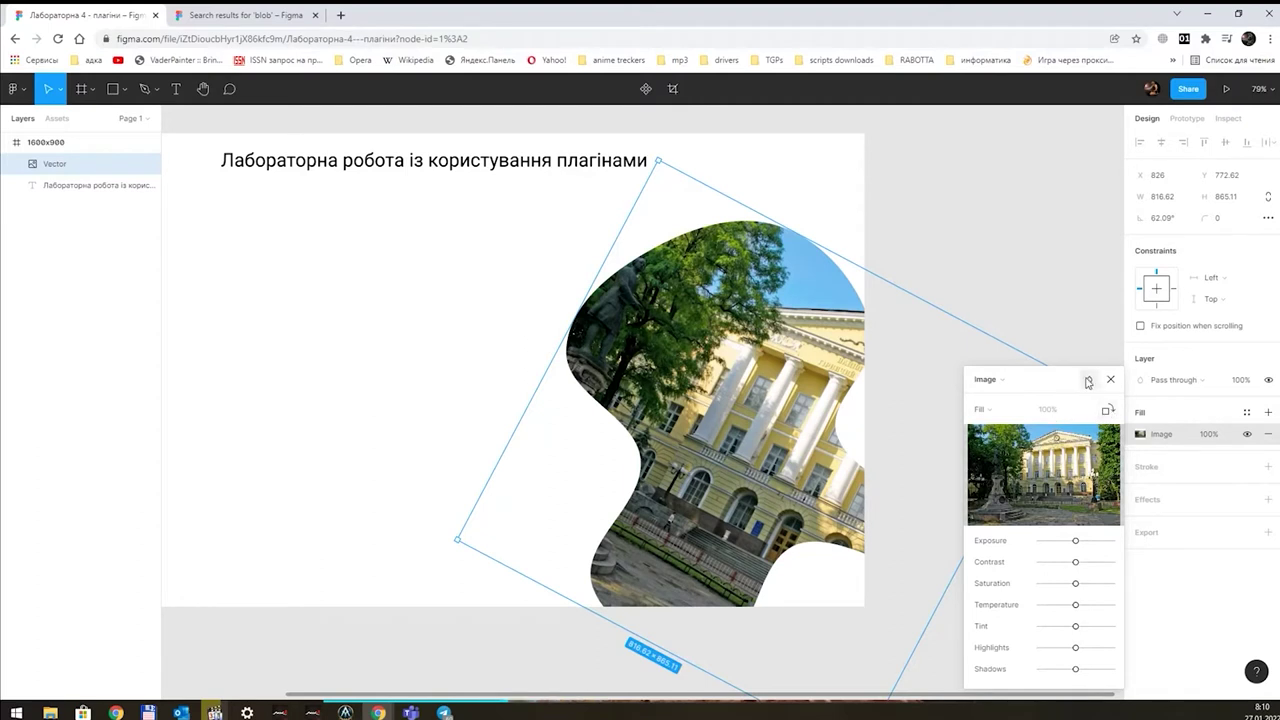
pyautogui.click(1013, 381)
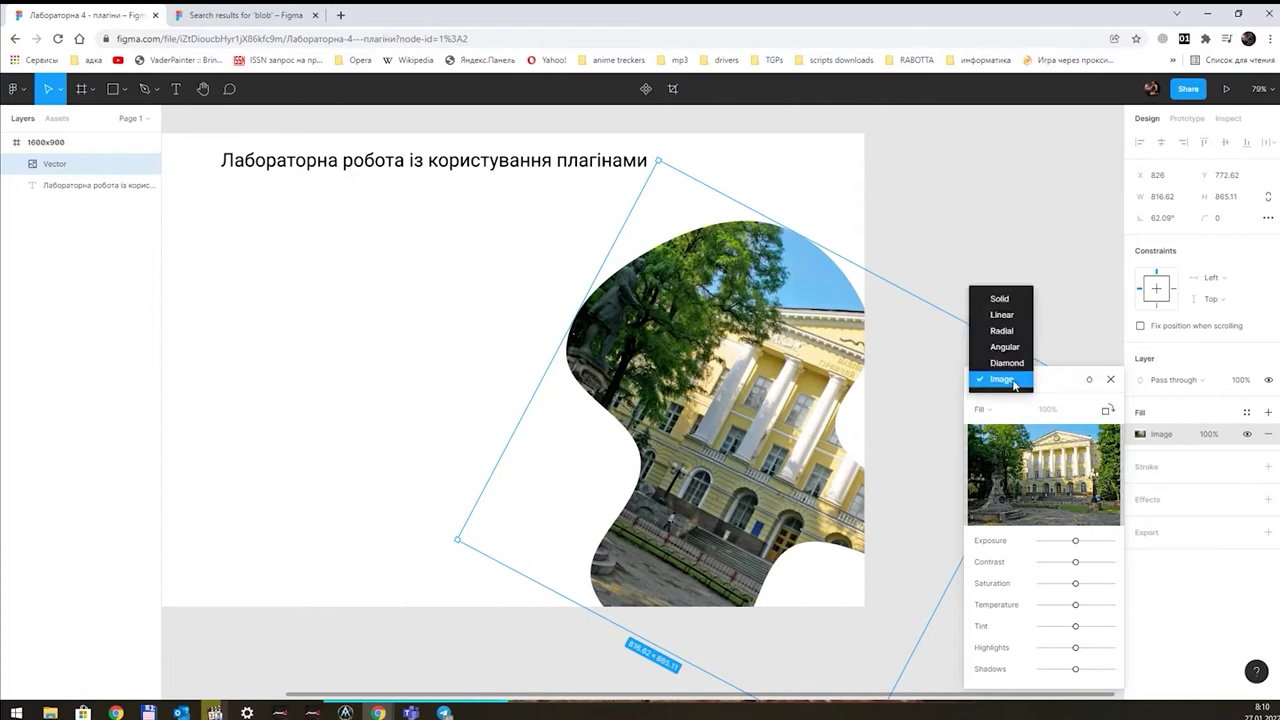
pyautogui.click(1074, 388)
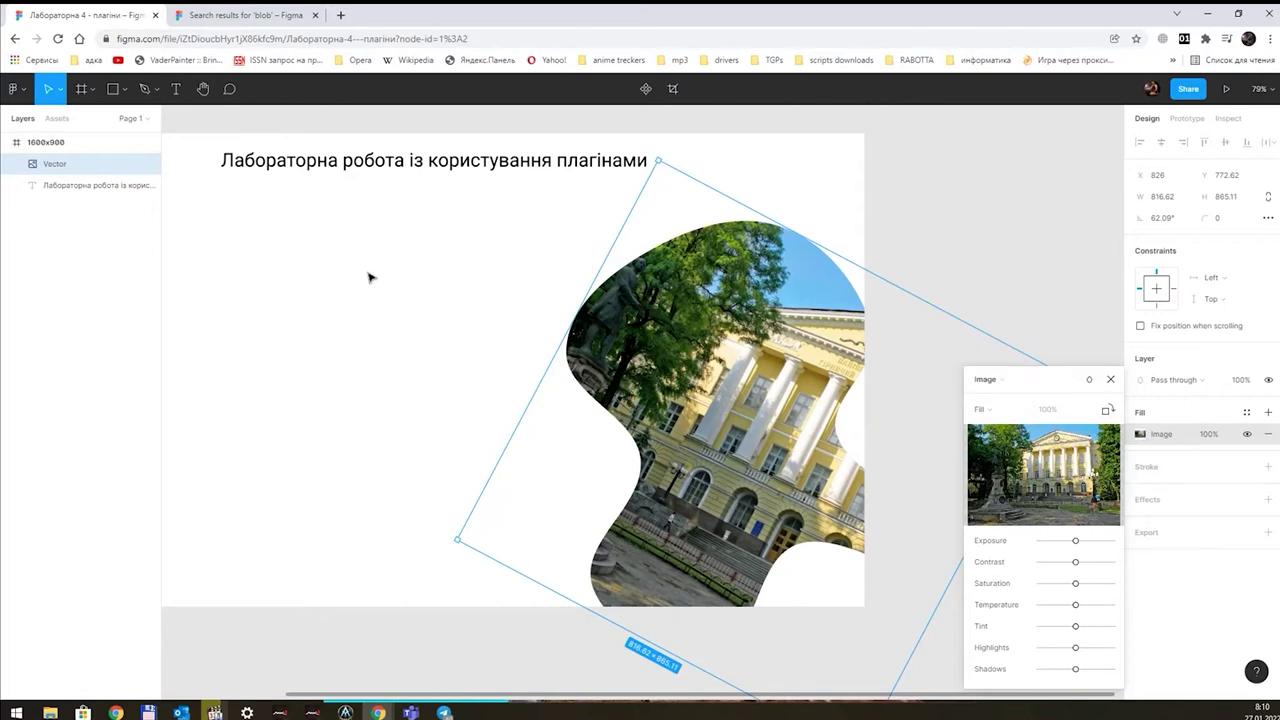
pyautogui.click(690, 333)
# Step: Reshape the blob by dragging its top-left anchor up and its left and lower-left anchors outward
pyautogui.doubleClick(697, 330)
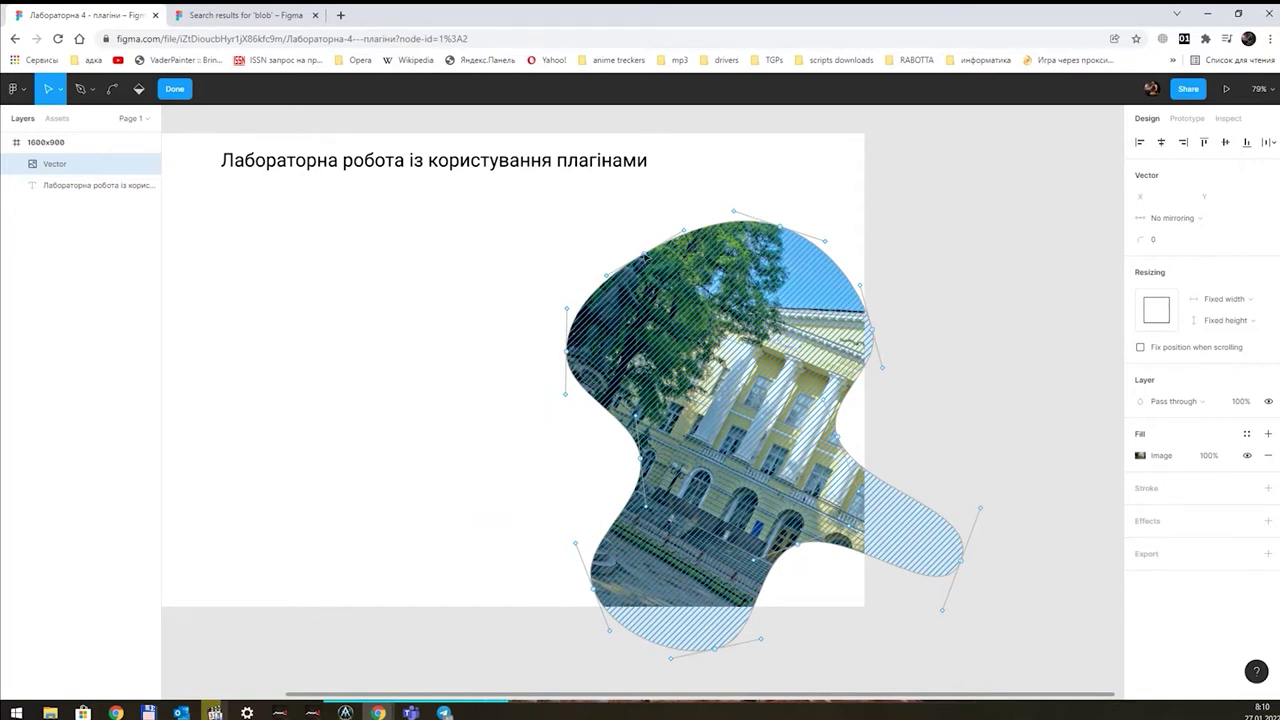
pyautogui.click(651, 260)
pyautogui.moveTo(651, 260); pyautogui.dragTo(614, 234)
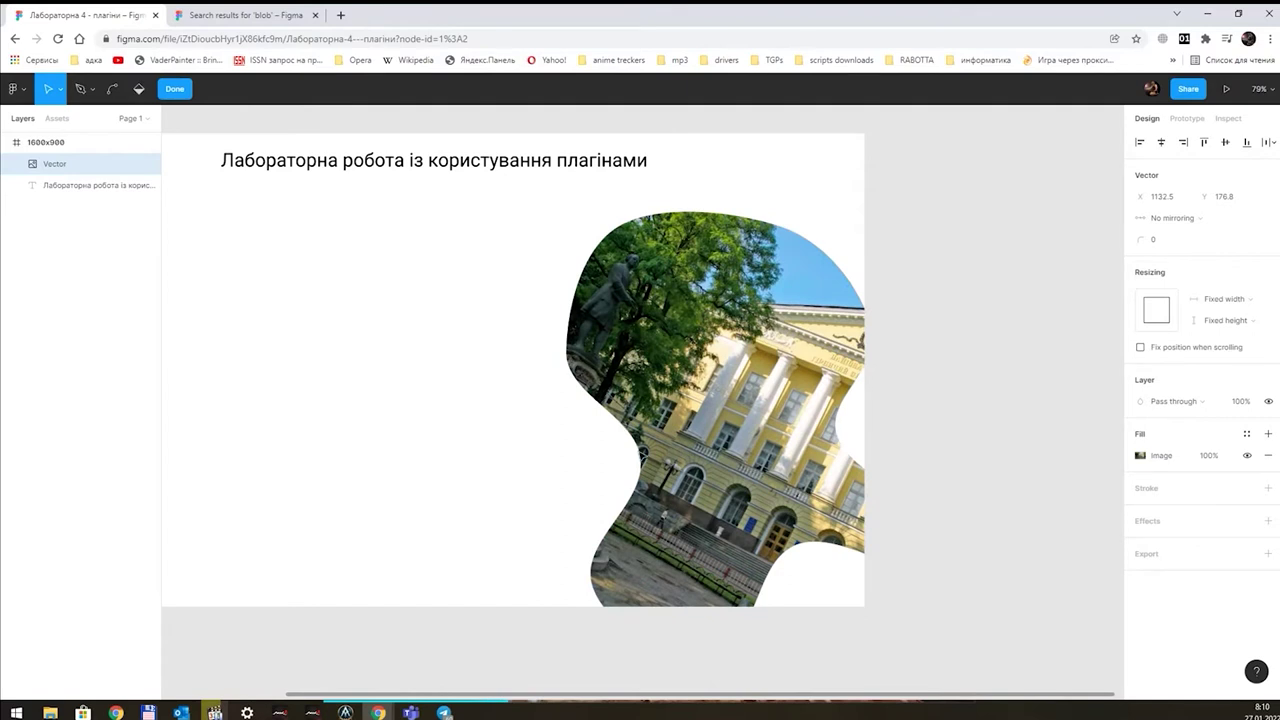
pyautogui.click(643, 461)
pyautogui.moveTo(643, 461); pyautogui.dragTo(623, 458)
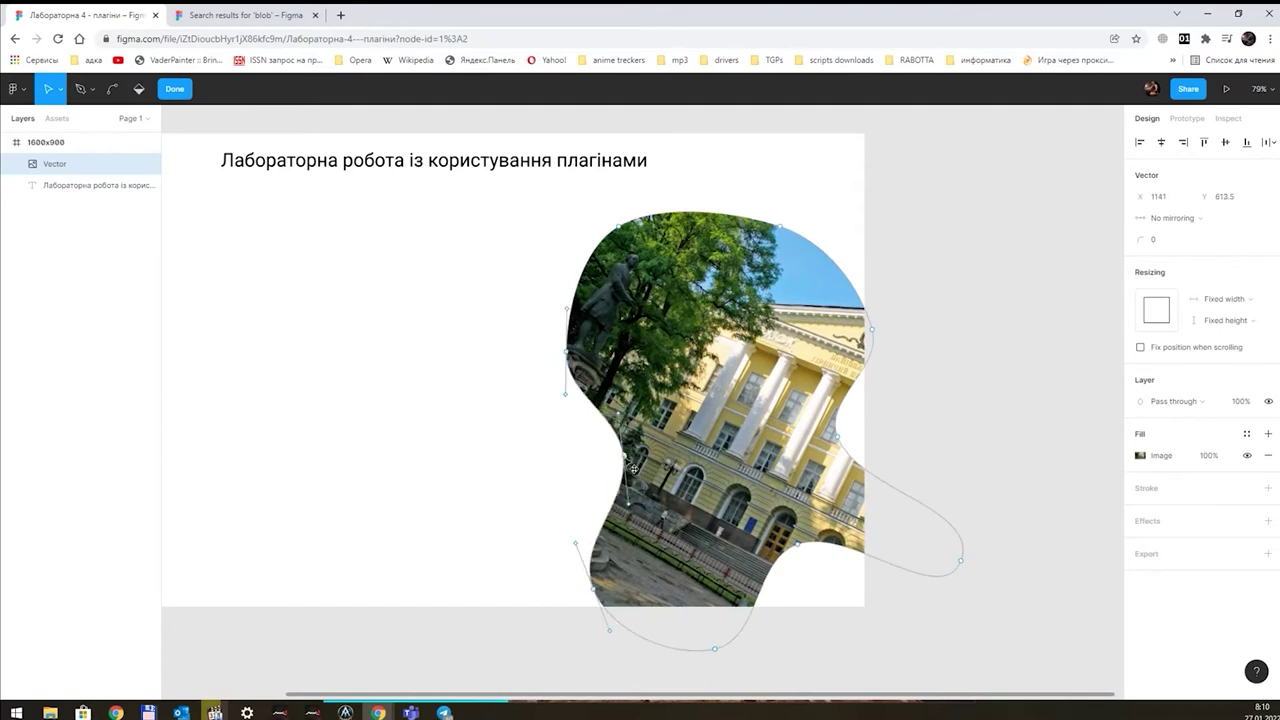
pyautogui.click(596, 595)
pyautogui.moveTo(596, 597); pyautogui.dragTo(532, 585)
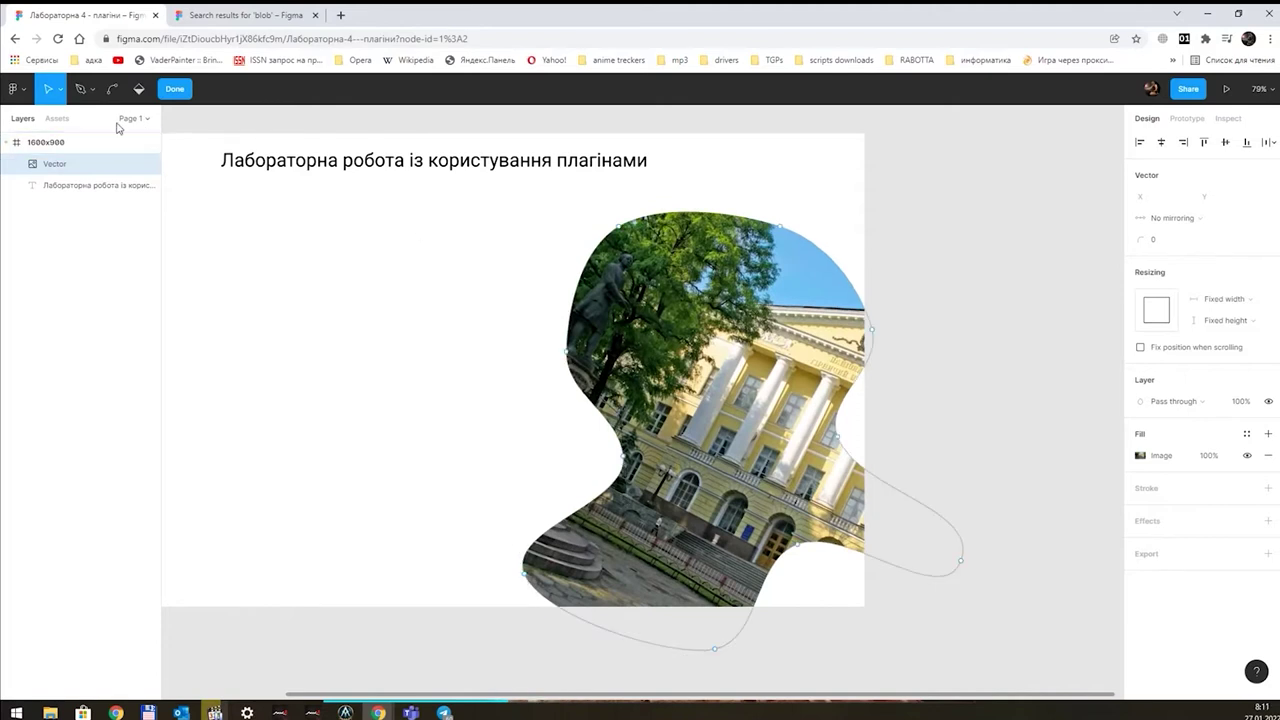
pyautogui.click(174, 89)
pyautogui.click(378, 240)
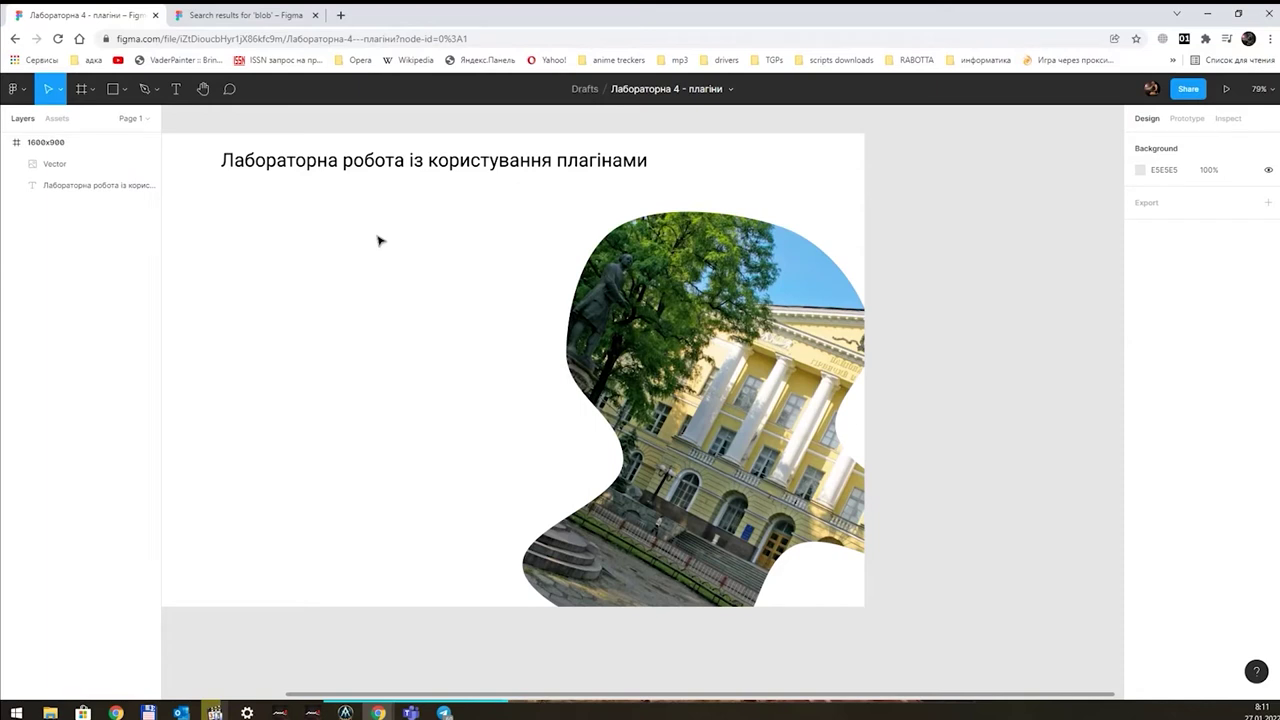
pyautogui.rightClick(295, 209)
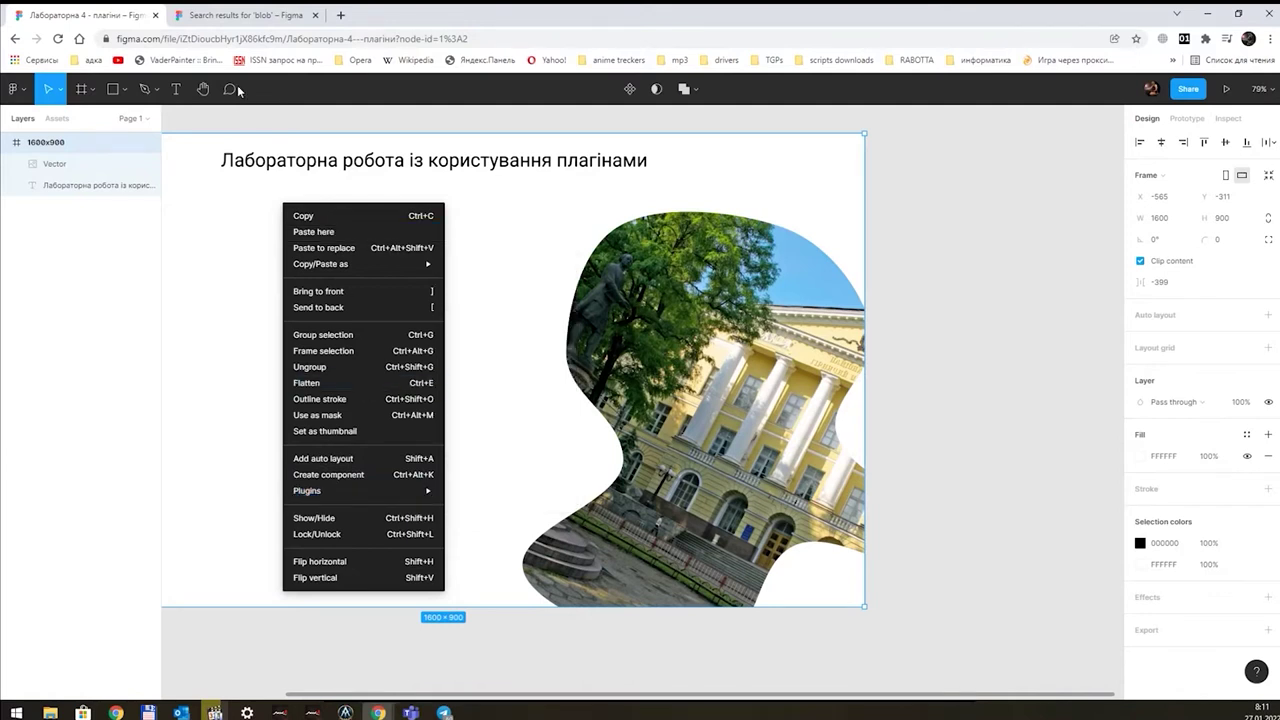
# Step: Search Community plugins for 'unsplash', confirm Unsplash is installed, and return to the design file
pyautogui.click(228, 16)
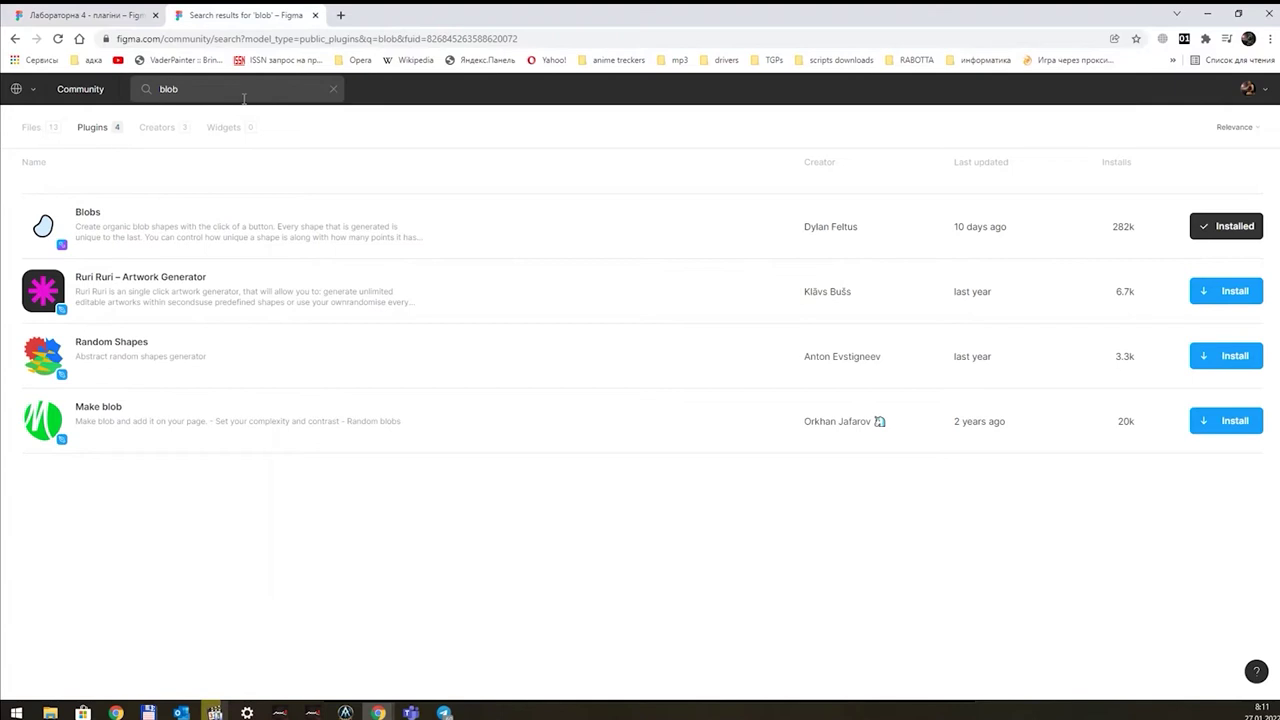
pyautogui.click(75, 91)
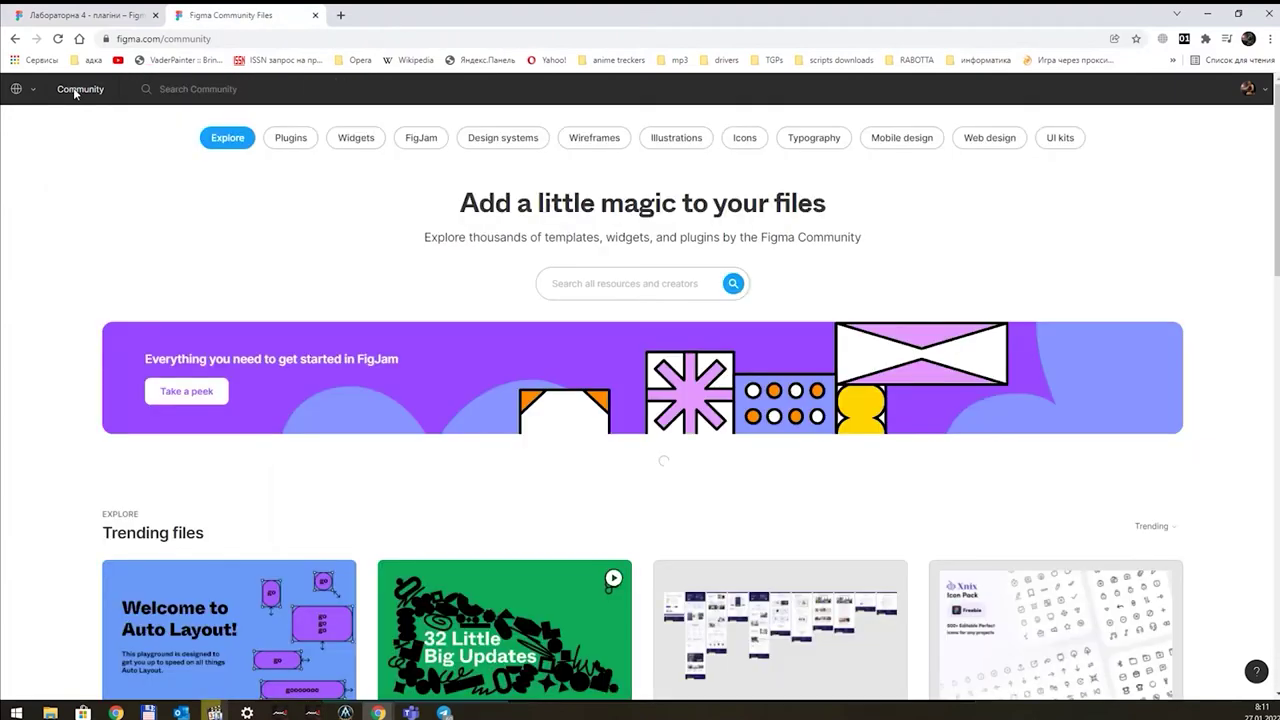
pyautogui.click(618, 284)
pyautogui.write('un')
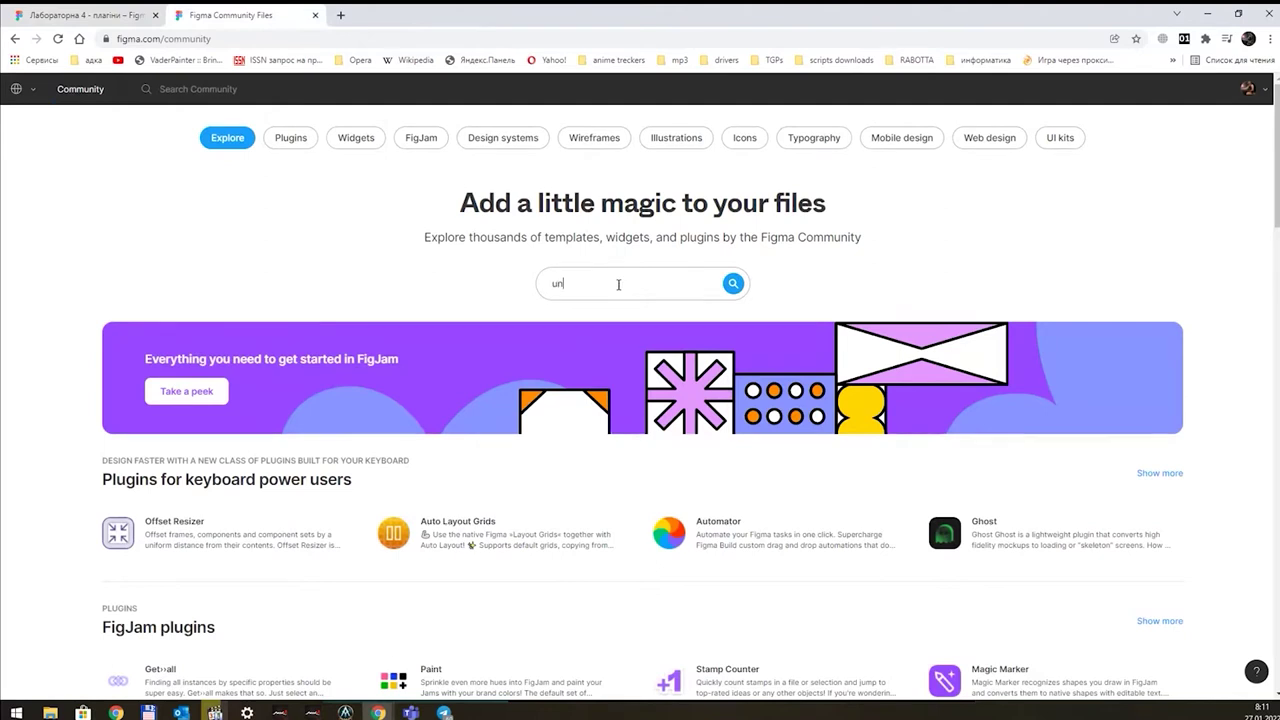
pyautogui.write('splash')
pyautogui.press('Return')
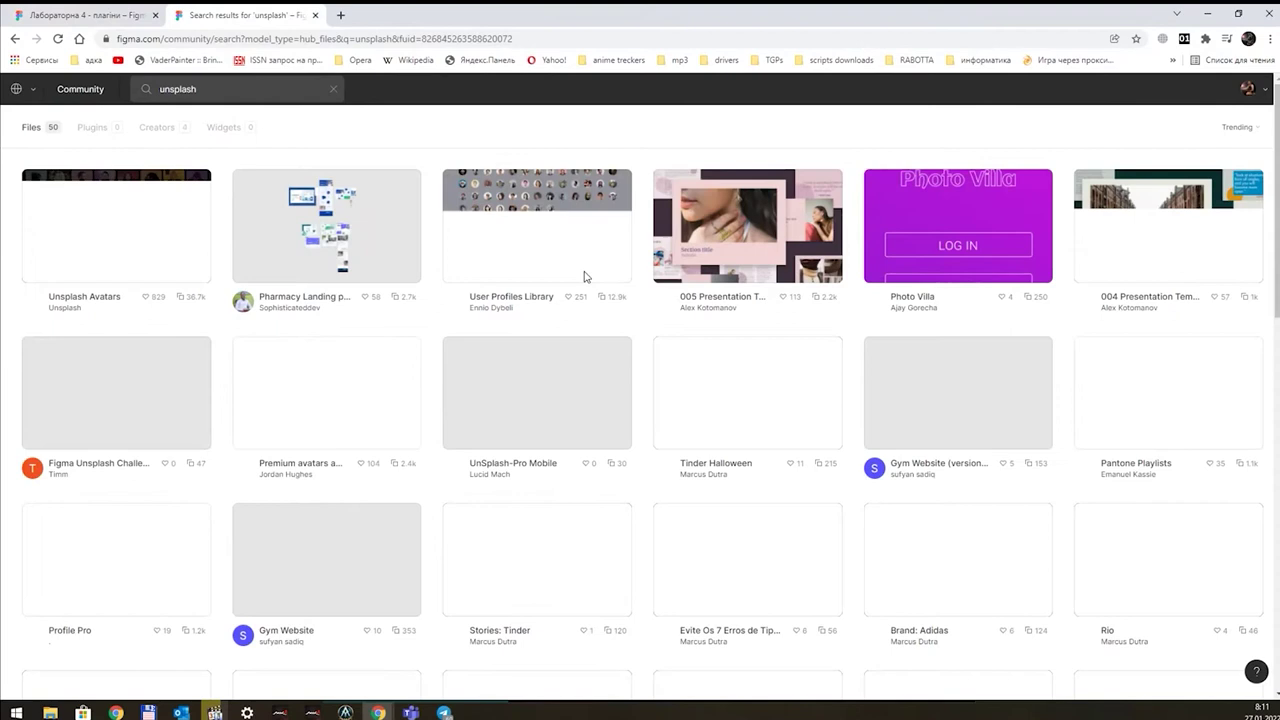
pyautogui.click(90, 128)
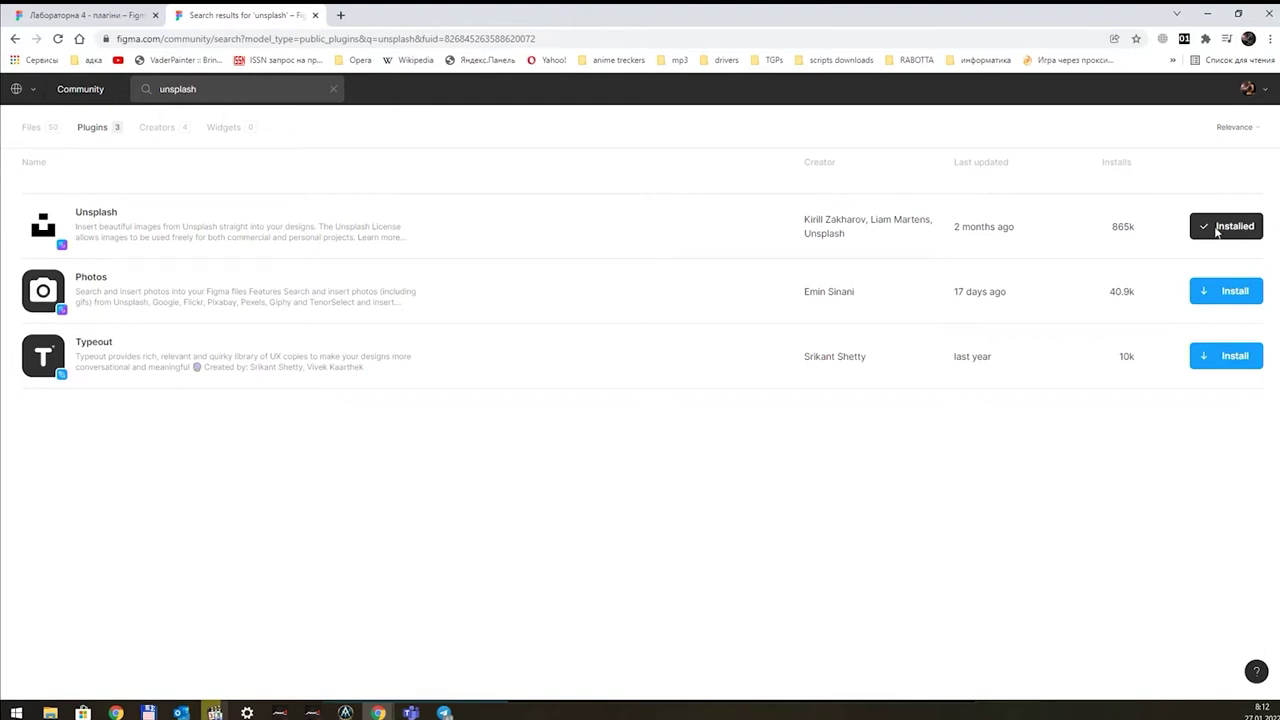
pyautogui.click(85, 15)
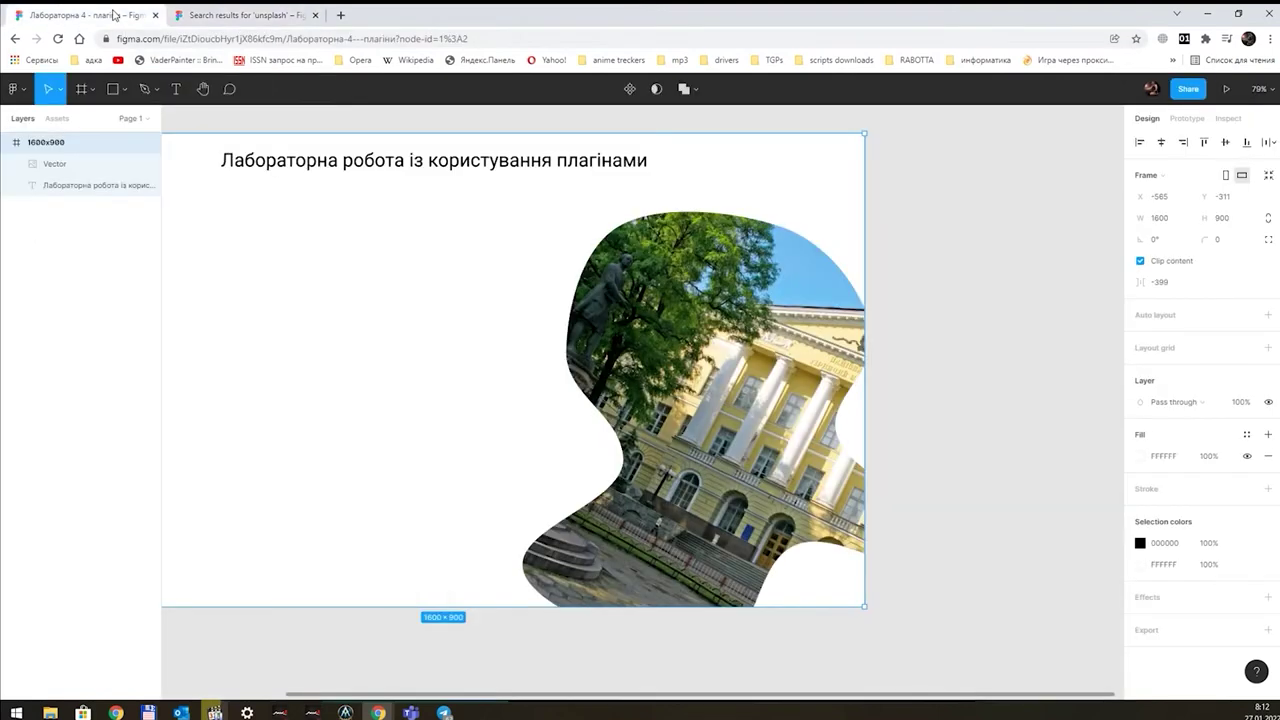
# Step: Run the Unsplash plugin on the frame and insert the smiling girl-in-a-hat photo as its background
pyautogui.rightClick(338, 245)
pyautogui.moveTo(415, 530)
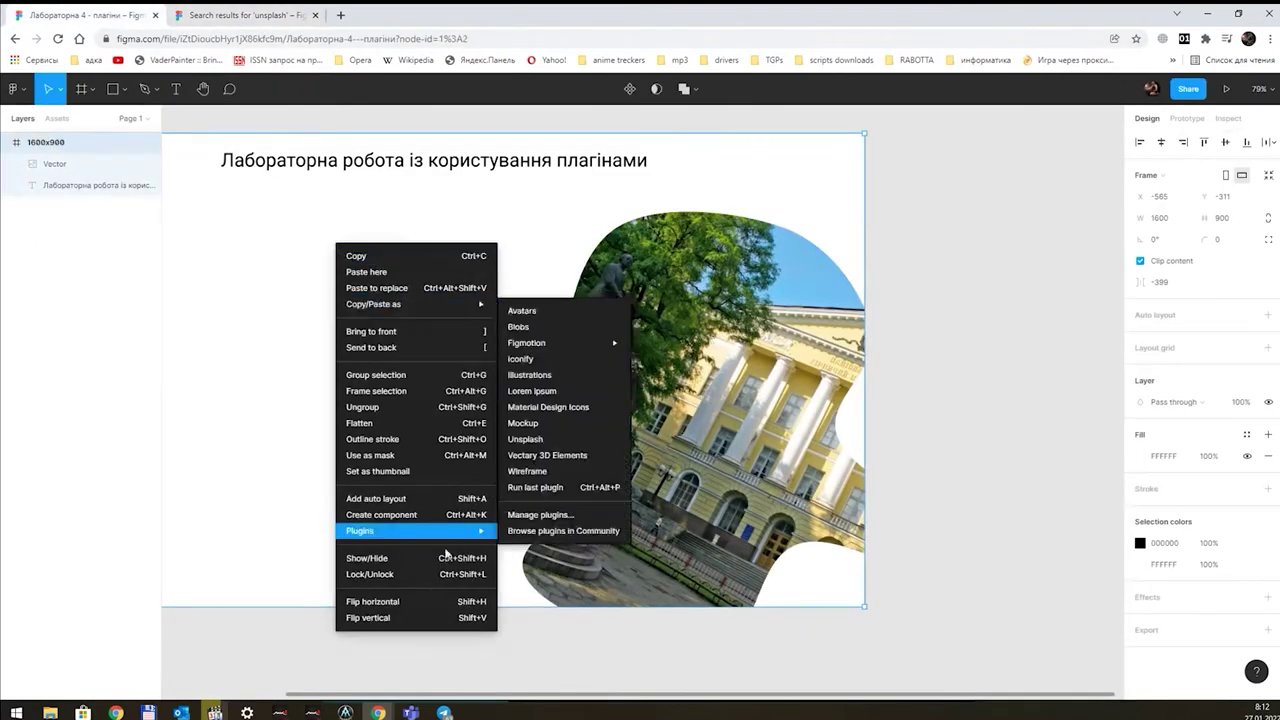
pyautogui.click(586, 441)
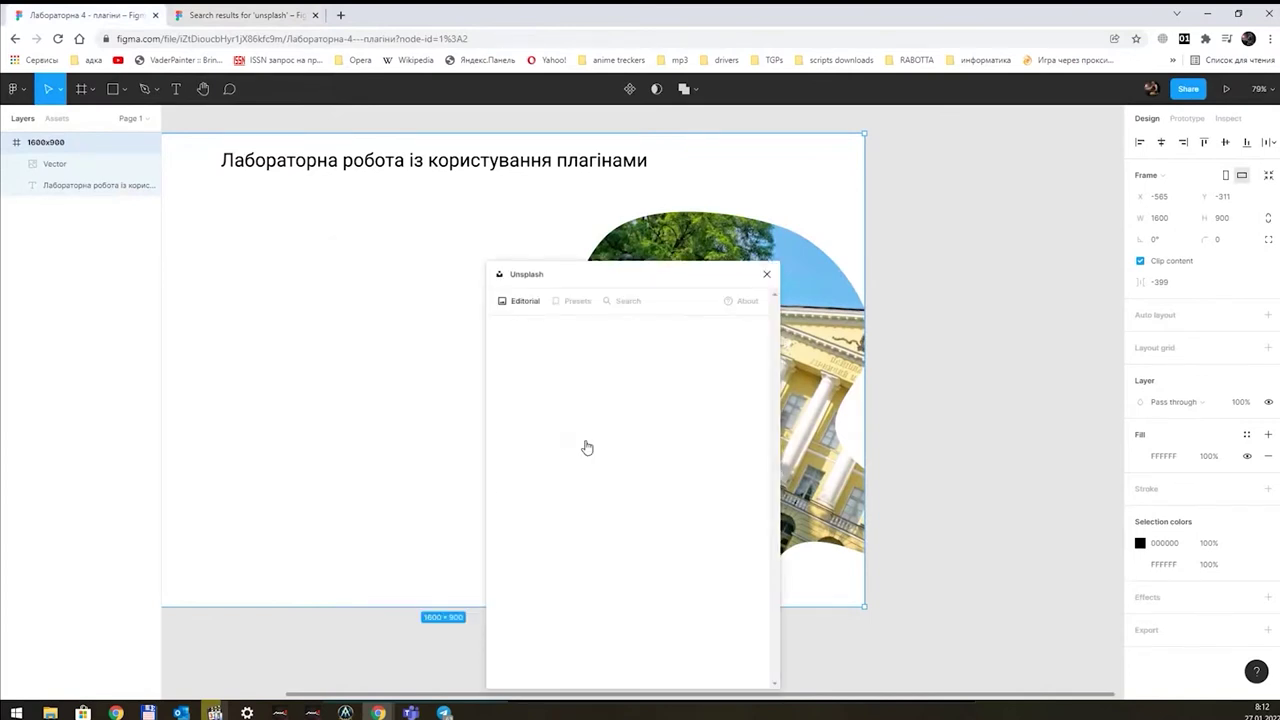
pyautogui.moveTo(648, 271); pyautogui.dragTo(538, 179)
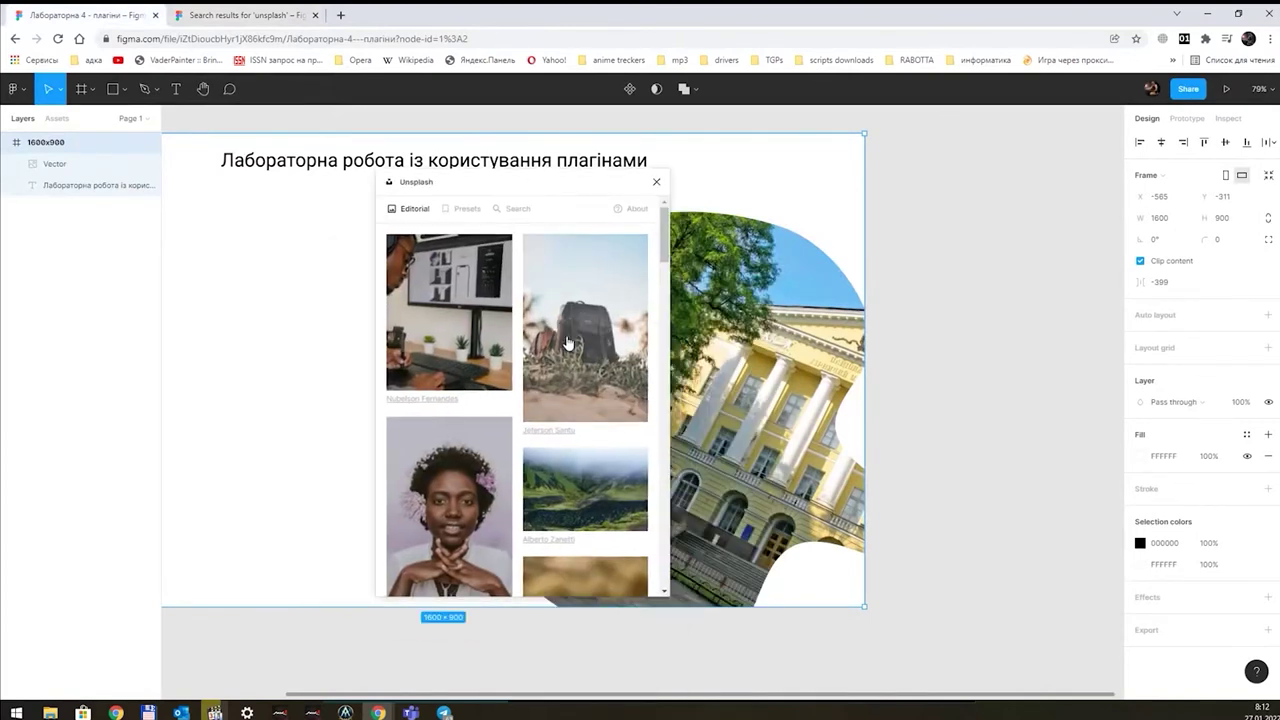
pyautogui.scroll(-3, 567, 343)
pyautogui.scroll(-1, 567, 343)
pyautogui.scroll(-1, 568, 345)
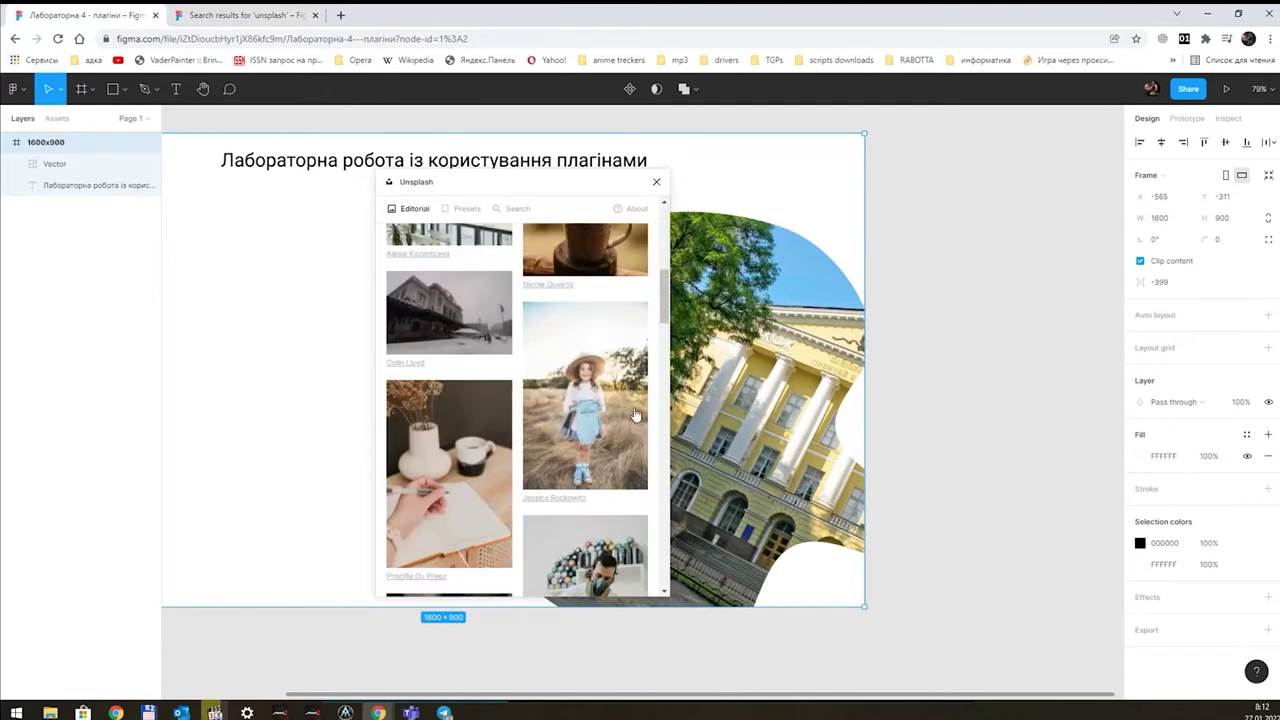
pyautogui.click(589, 370)
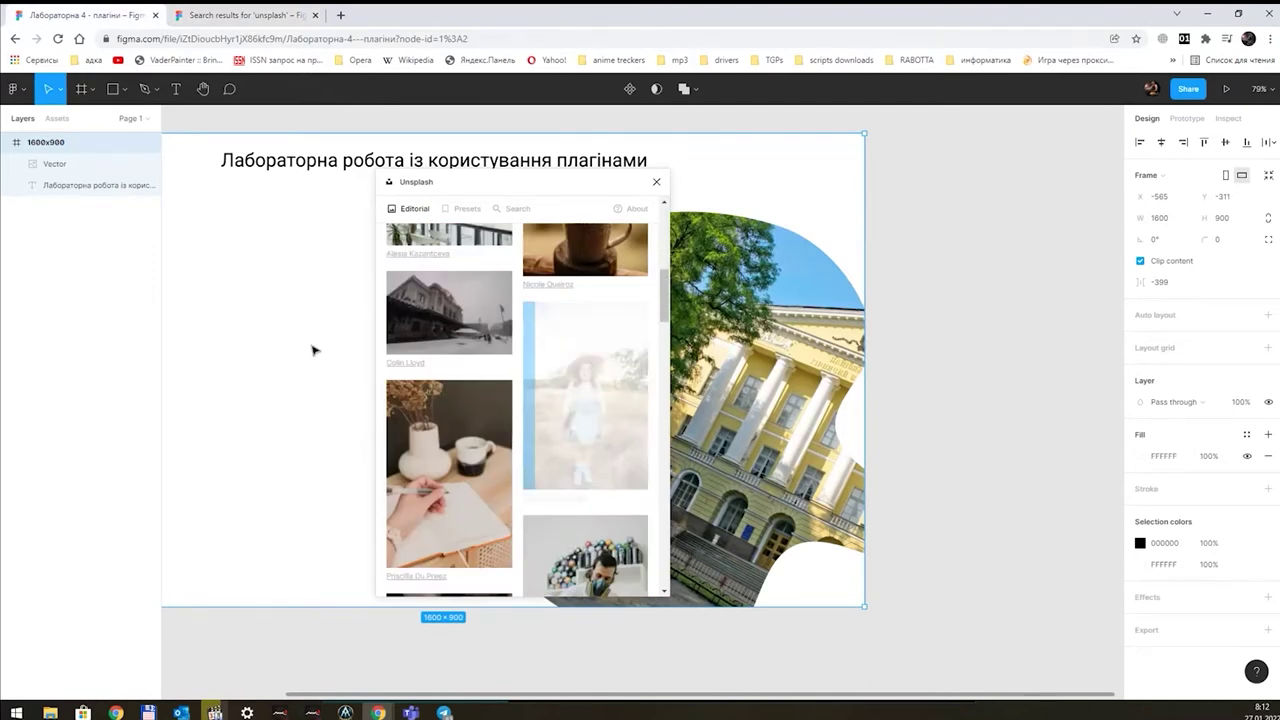
pyautogui.click(656, 182)
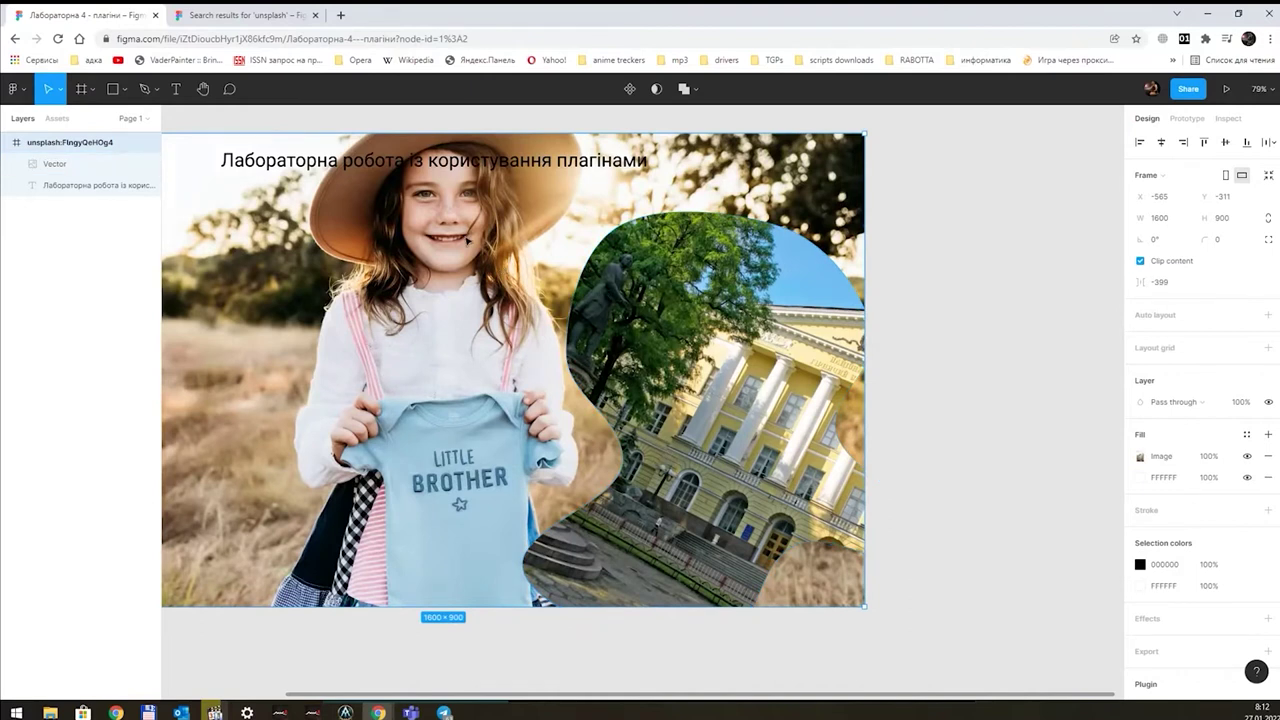
pyautogui.click(55, 163)
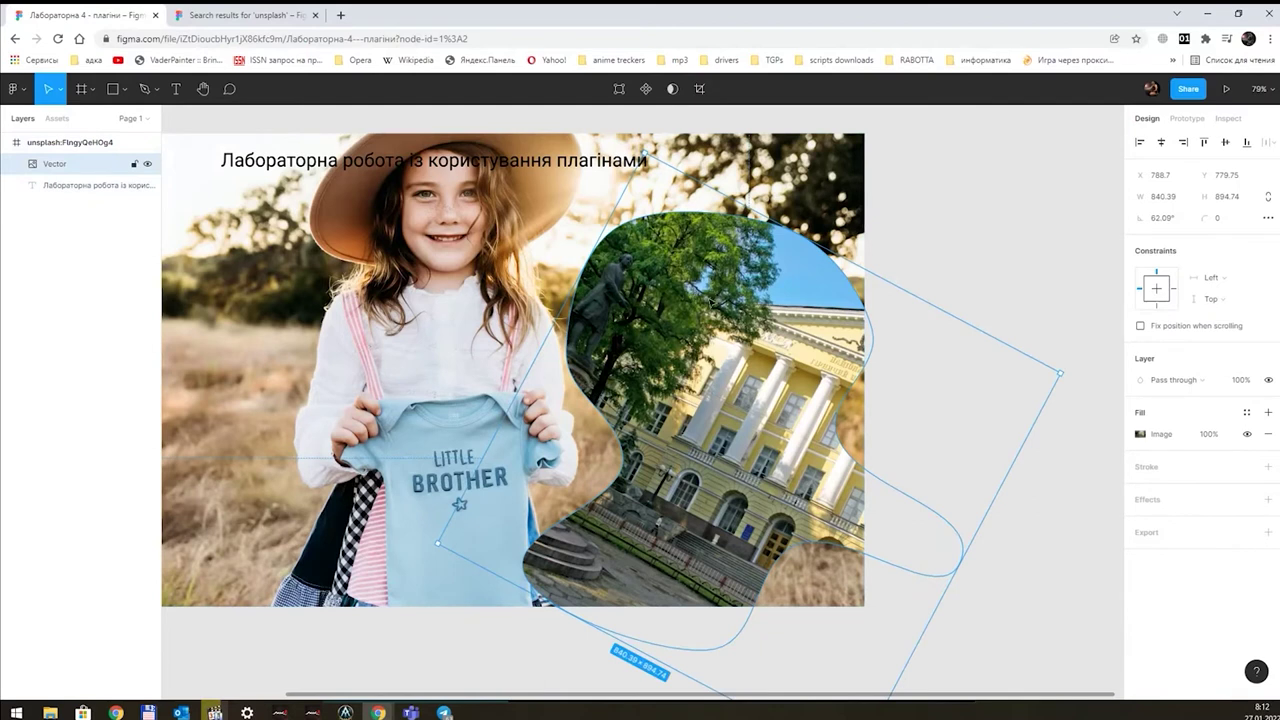
# Step: Run the Unsplash plugin on the blob and apply the girl-in-a-hat photo, replacing the building
pyautogui.rightClick(708, 298)
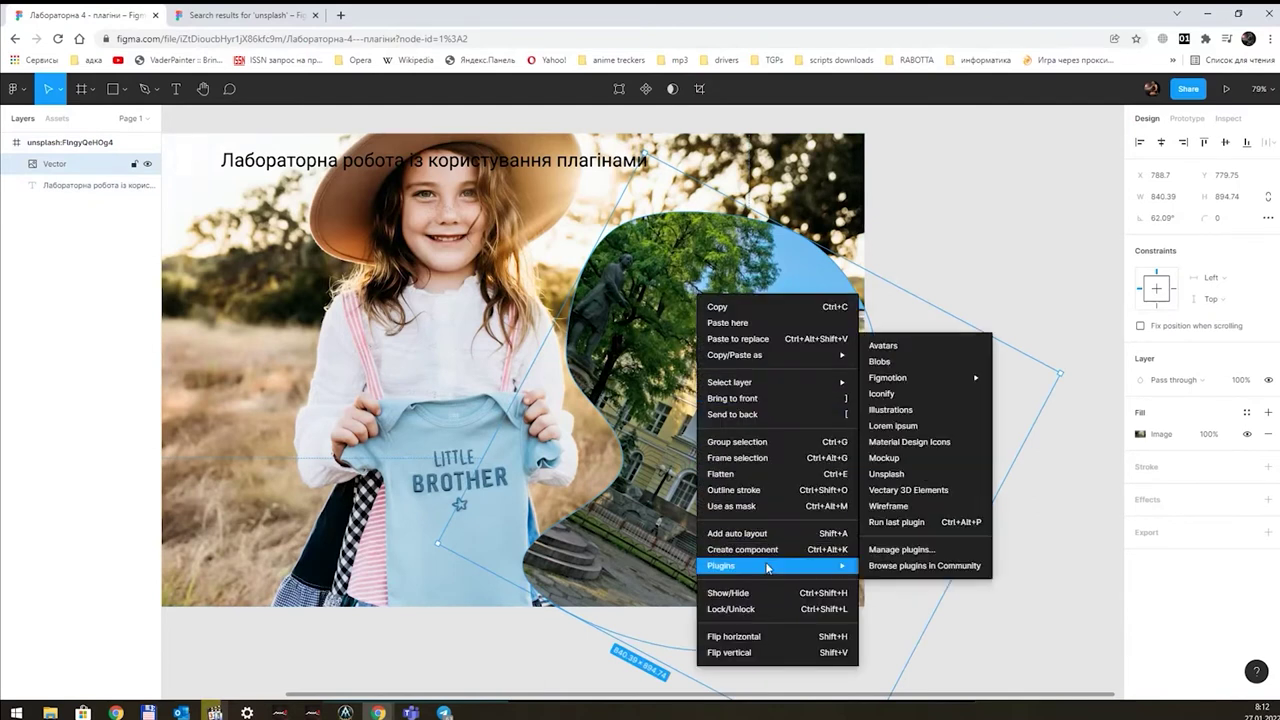
pyautogui.click(910, 473)
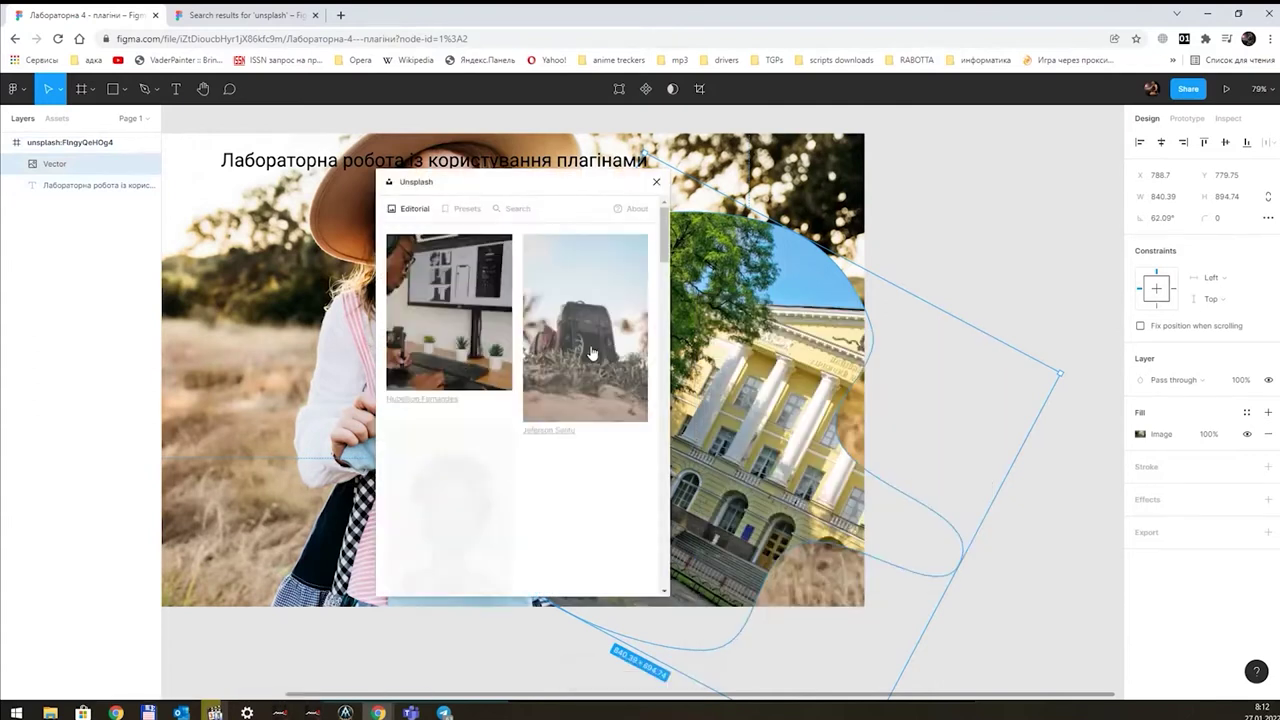
pyautogui.click(475, 487)
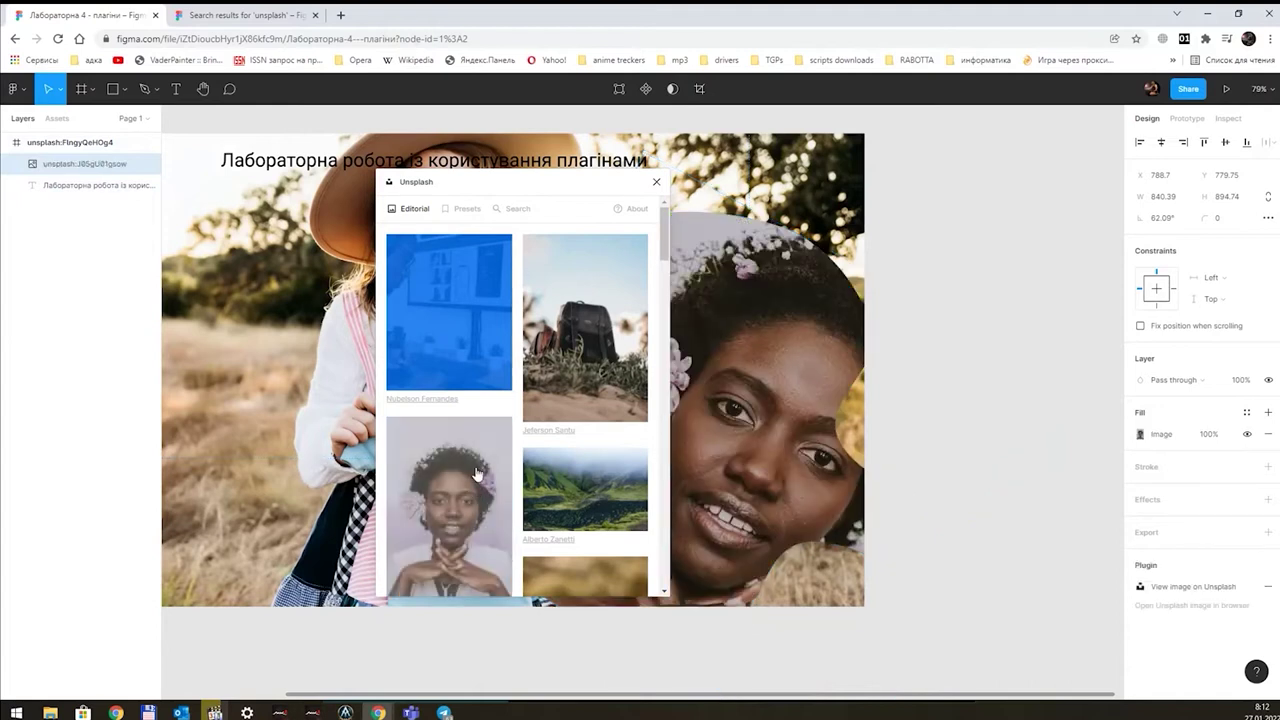
pyautogui.scroll(-5, 532, 374)
pyautogui.click(564, 404)
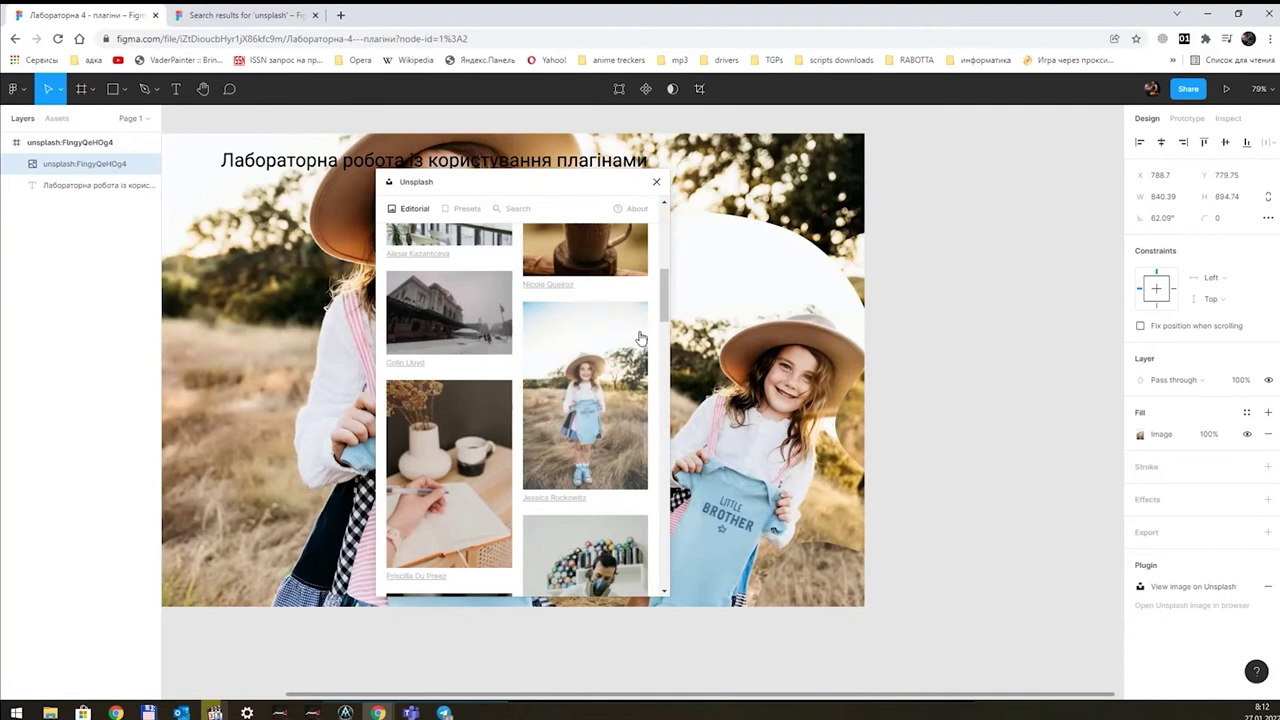
pyautogui.click(656, 181)
pyautogui.press('Escape')
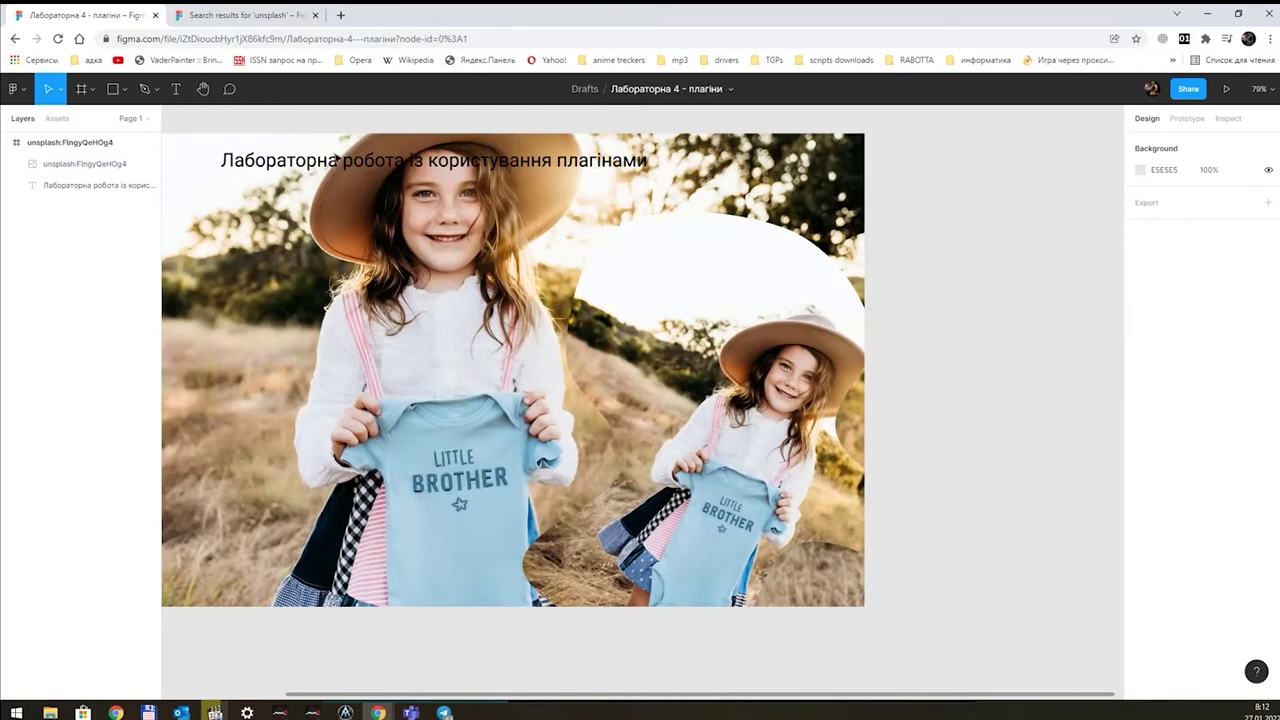
# Step: Rename the frame layer to '1600x900'
pyautogui.click(95, 146)
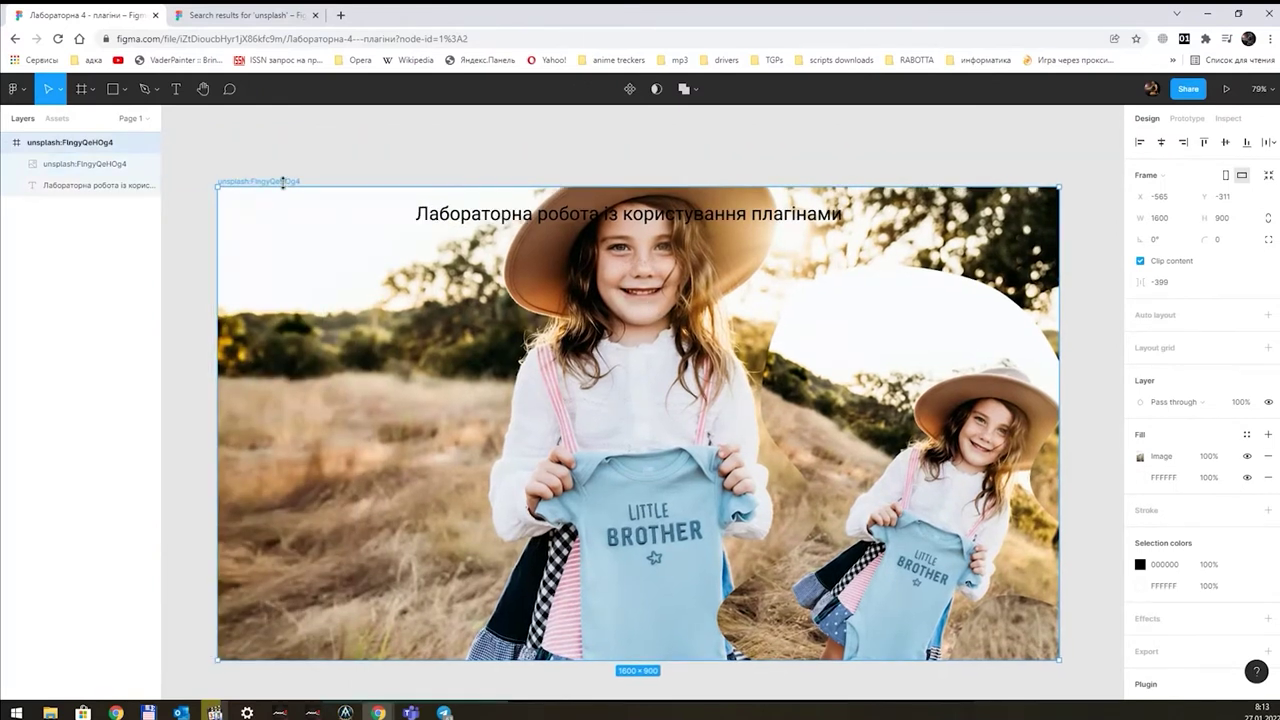
pyautogui.doubleClick(284, 182)
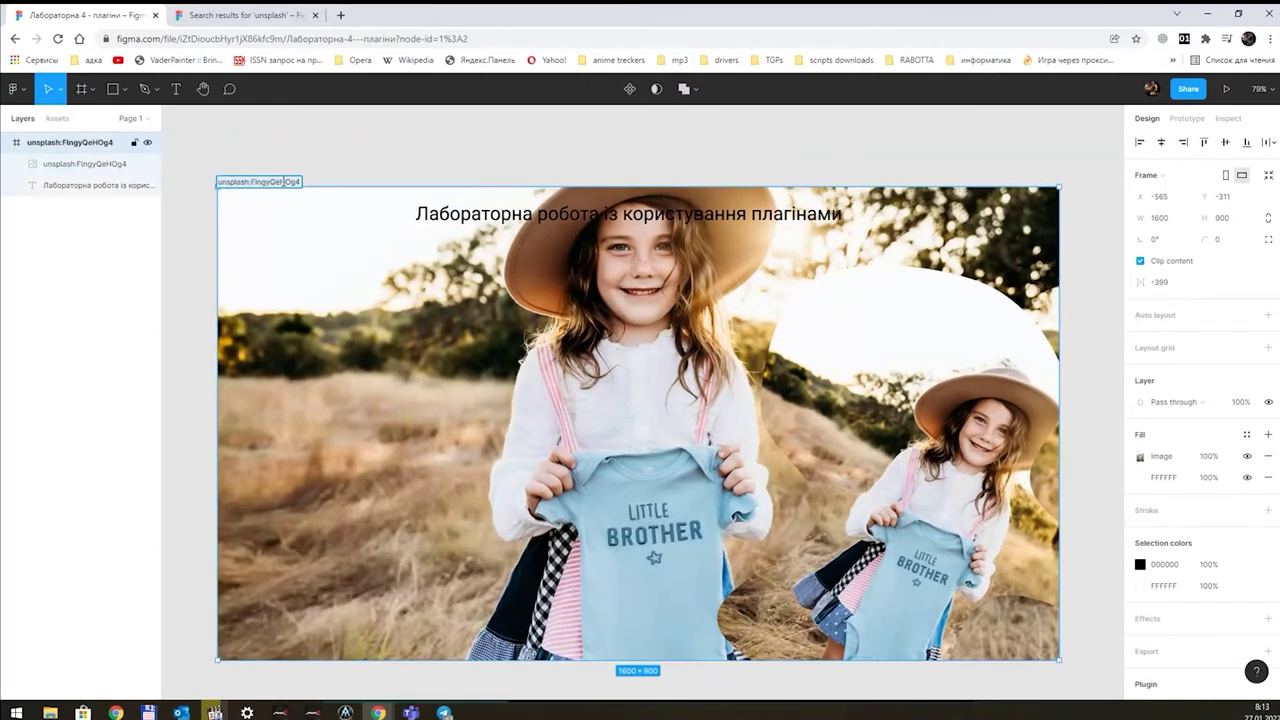
pyautogui.press('BackSpace')
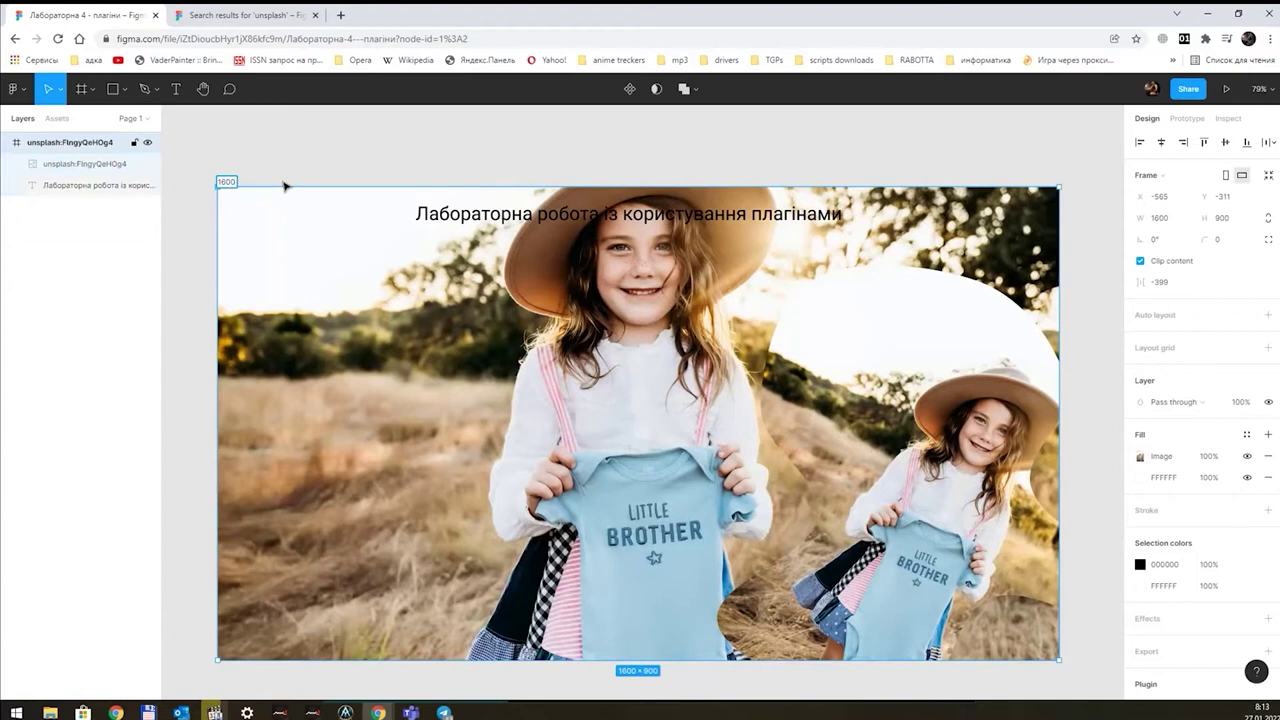
pyautogui.write('1600')
pyautogui.write('900')
pyautogui.press('Return')
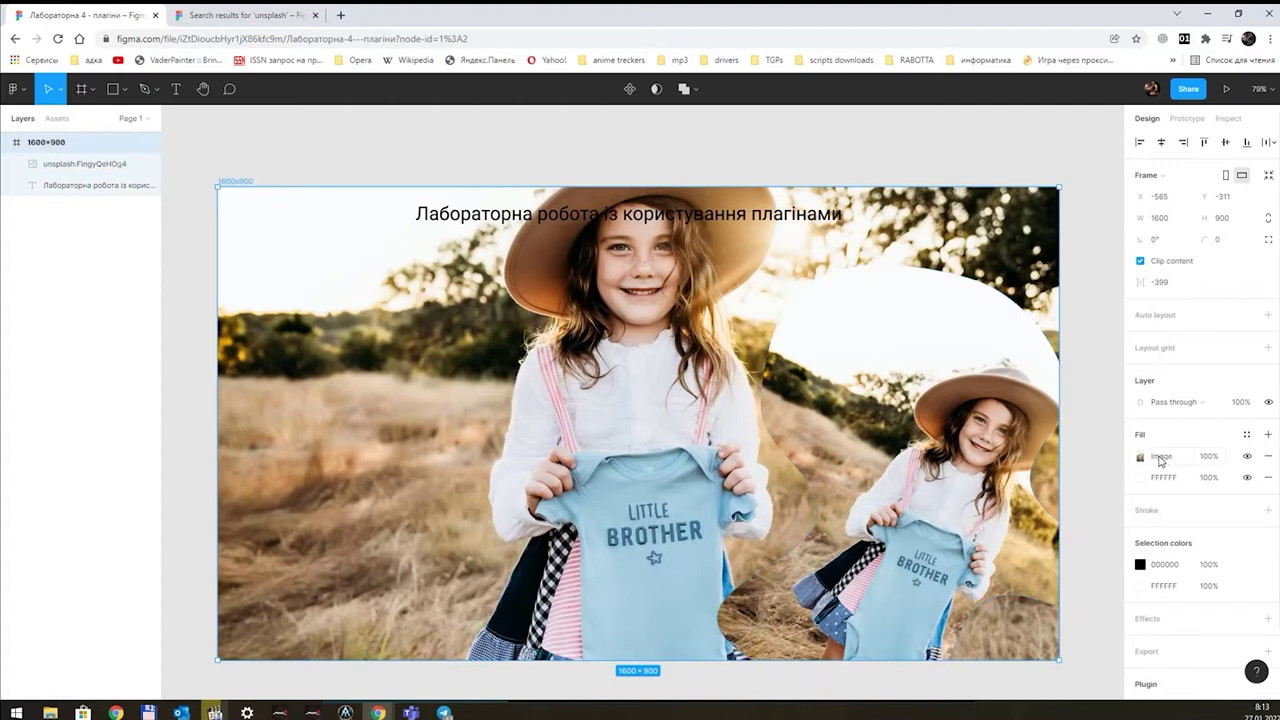
# Step: Remove the frame's photo image fill, leaving its scaling options unchanged
pyautogui.click(1159, 460)
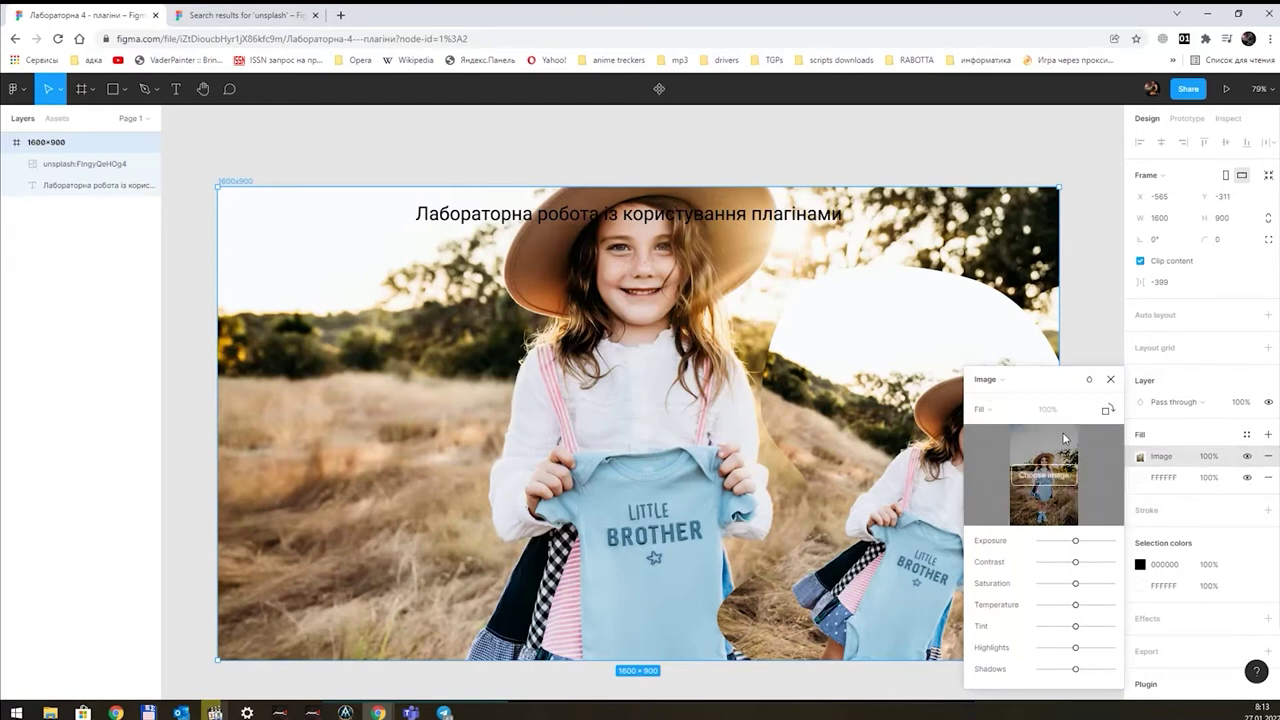
pyautogui.click(1005, 415)
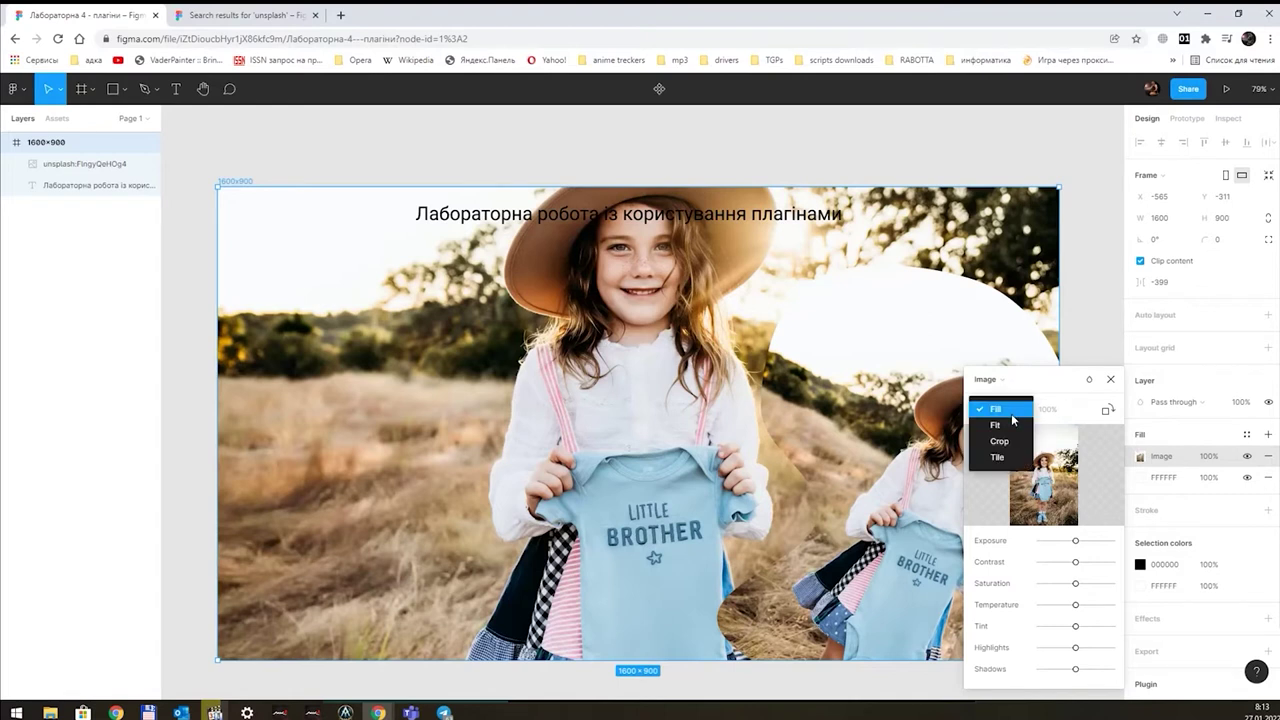
pyautogui.click(1014, 420)
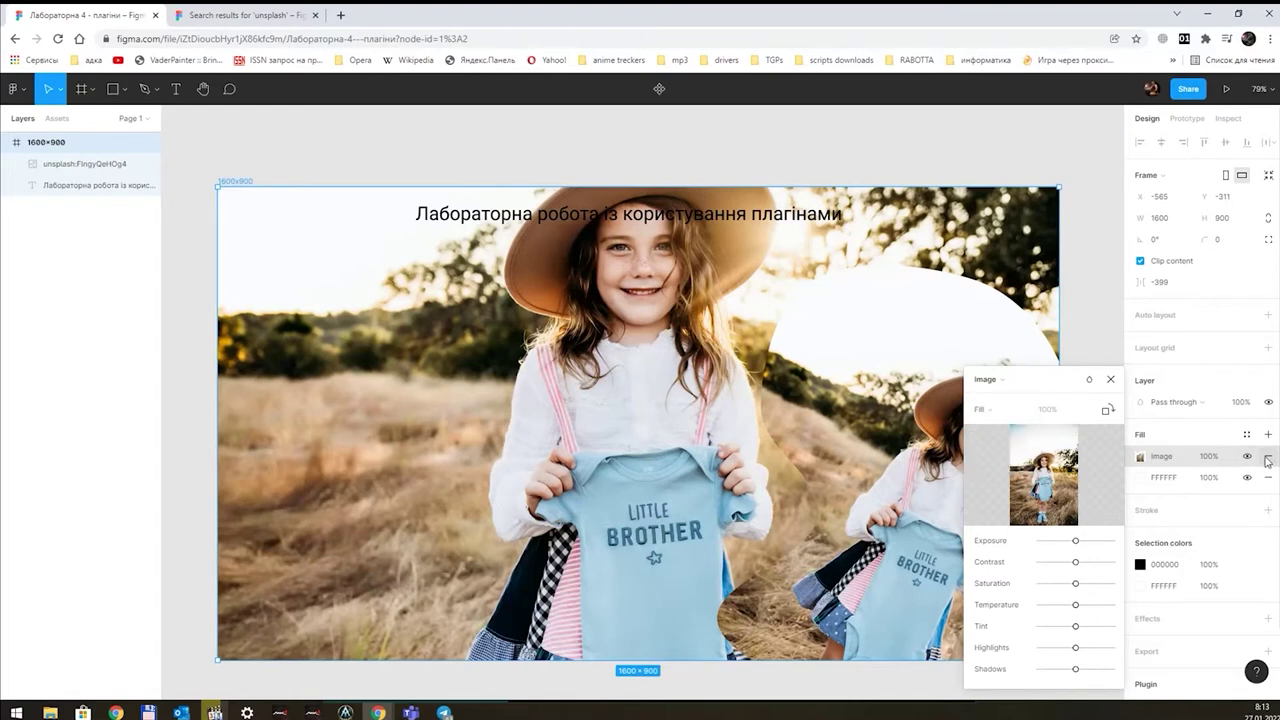
pyautogui.click(1267, 456)
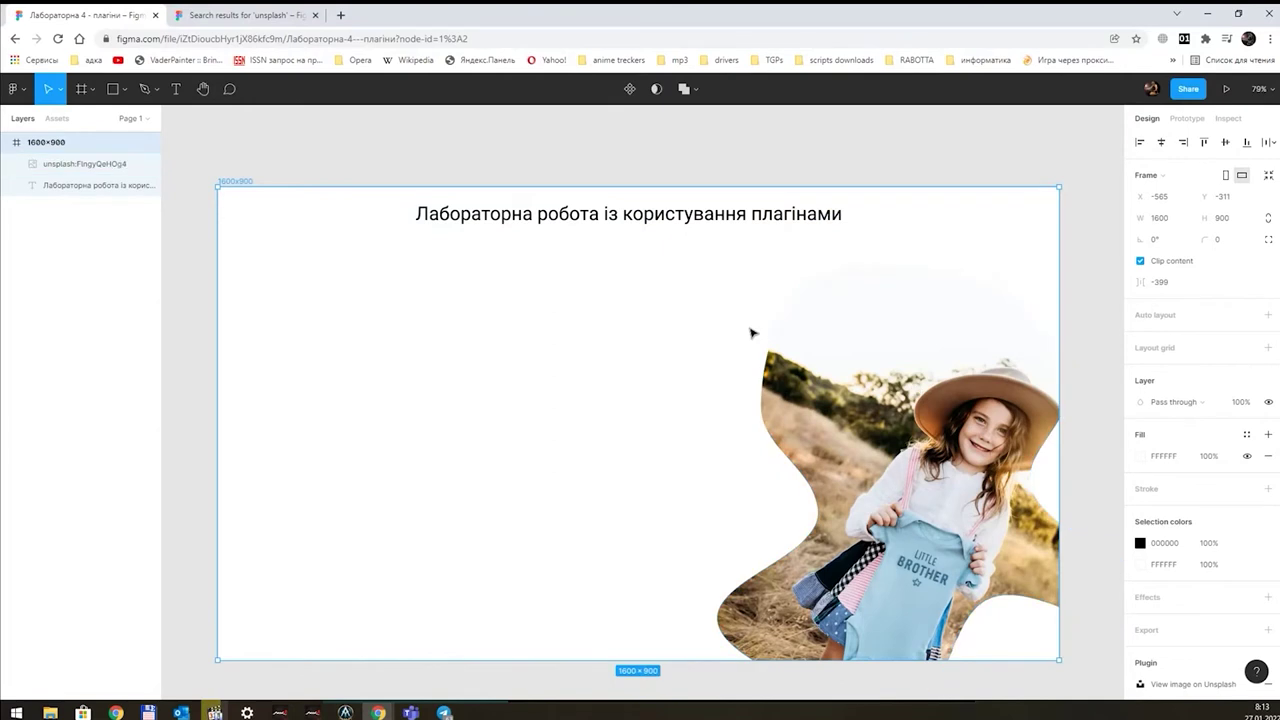
# Step: Add a second frame fill tinted dusty red 9A4343 at 20%, giving a pale pink background
pyautogui.hscroll(1, 718, 302)
pyautogui.hscroll(1, 718, 302)
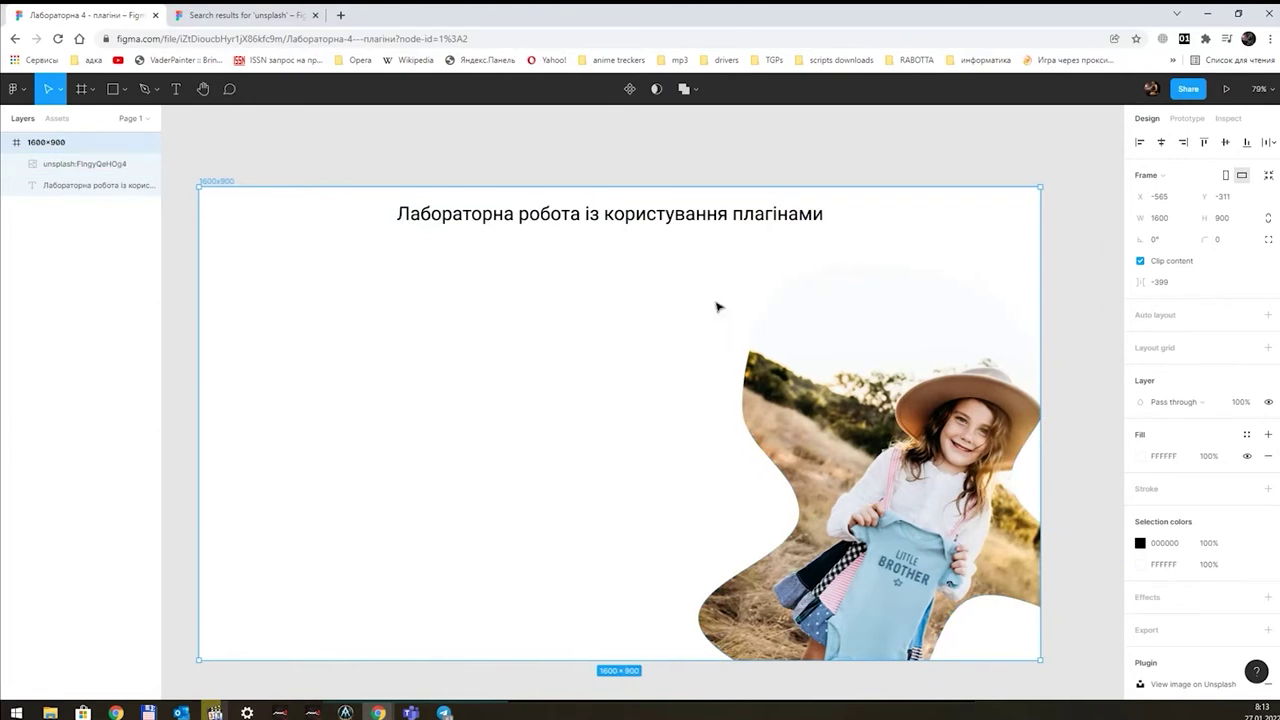
pyautogui.click(1268, 435)
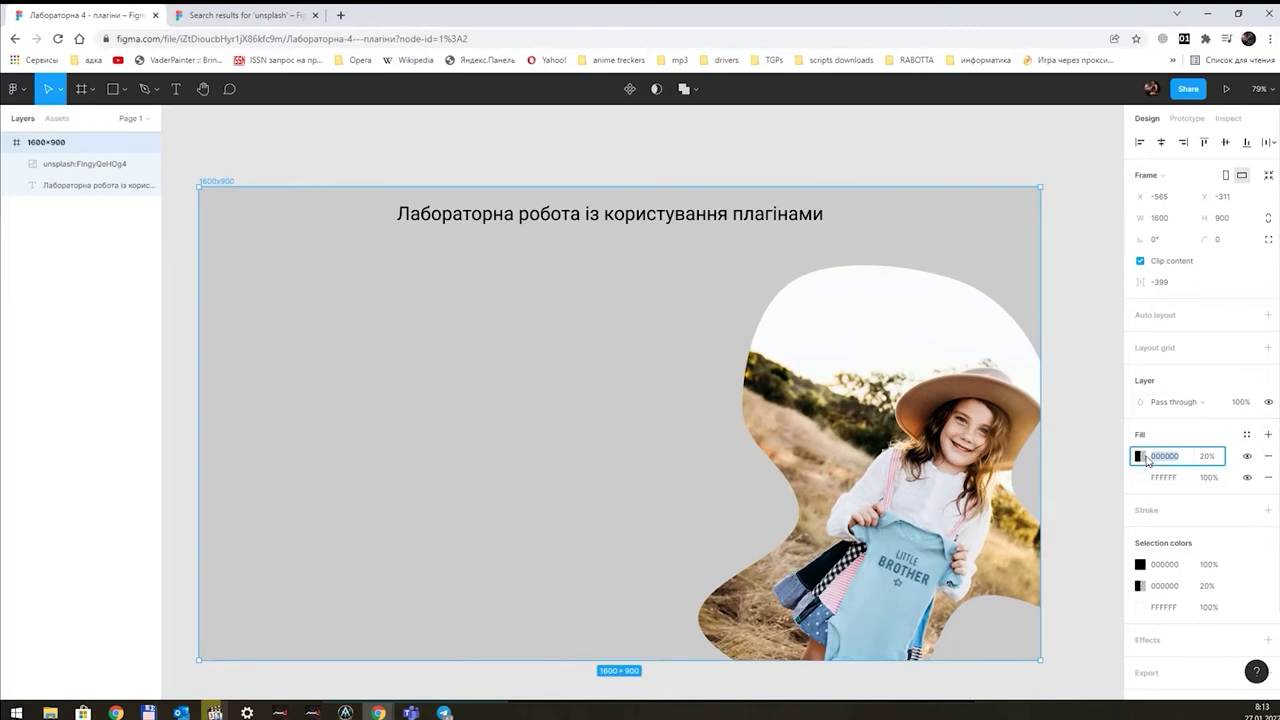
pyautogui.click(1139, 456)
pyautogui.moveTo(1015, 413); pyautogui.dragTo(1054, 428)
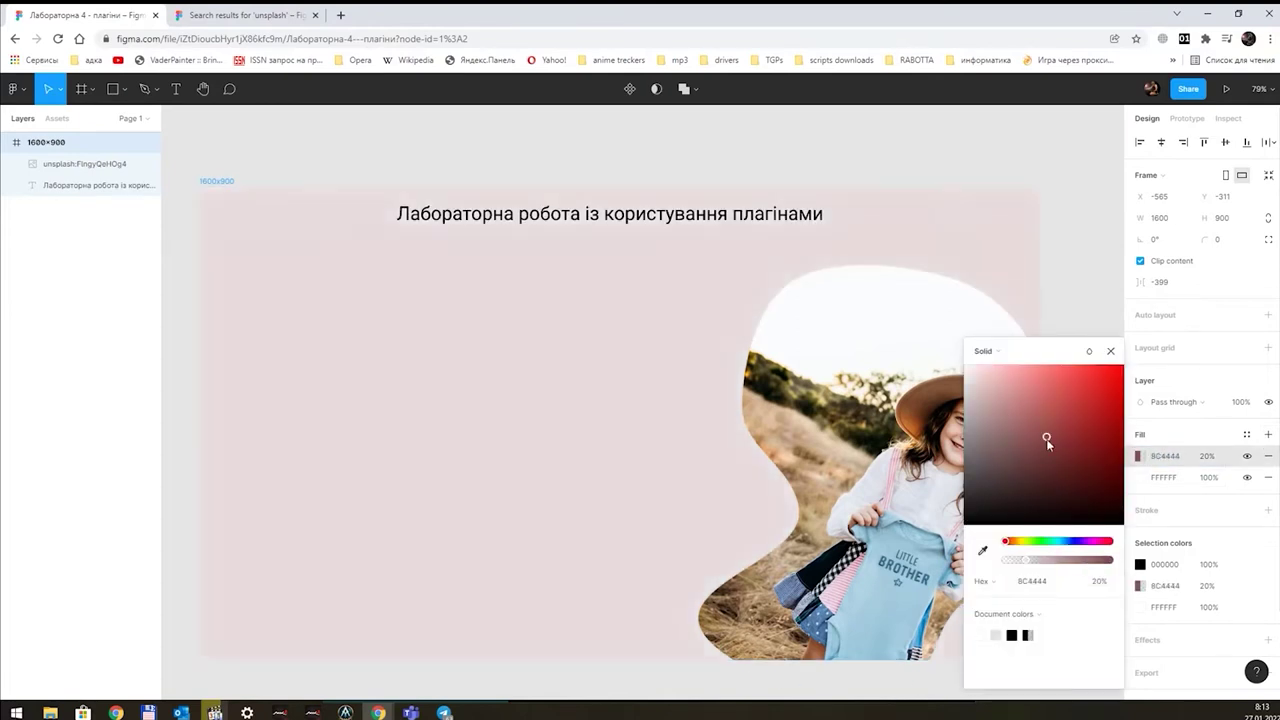
pyautogui.click(1052, 258)
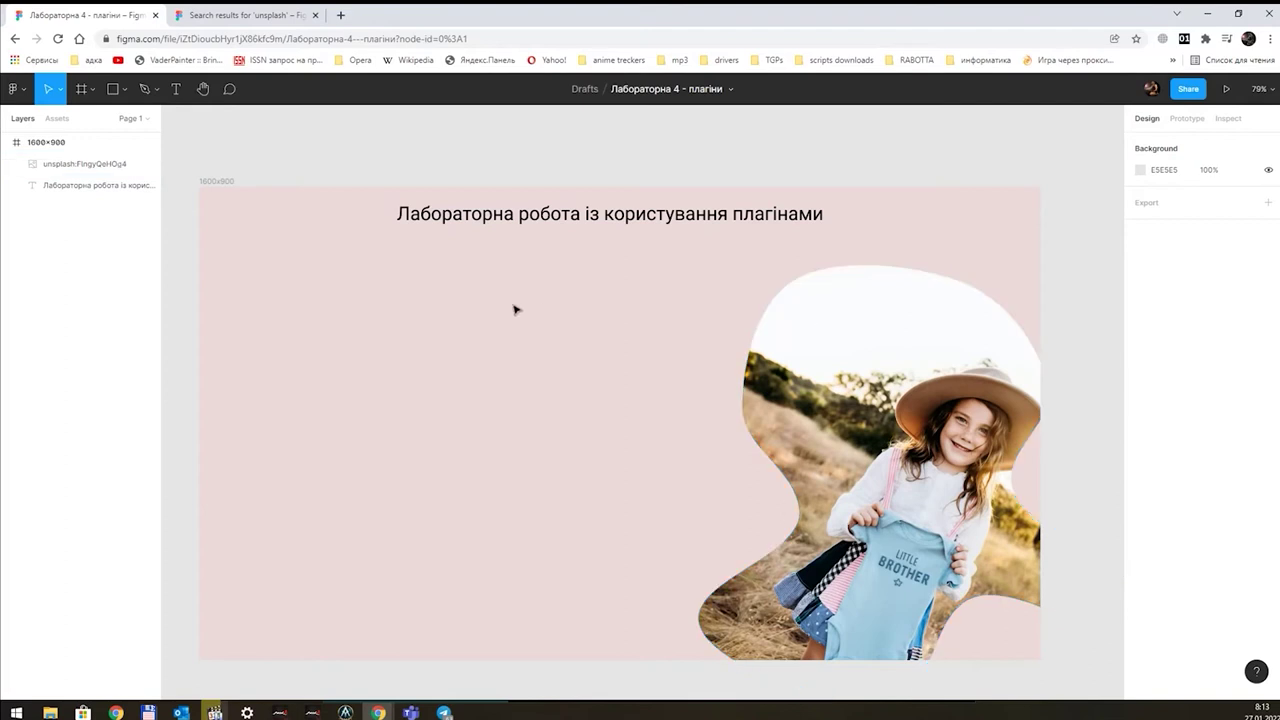
# Step: Draw a 576×426 rectangle on the left side of the frame
pyautogui.rightClick(430, 293)
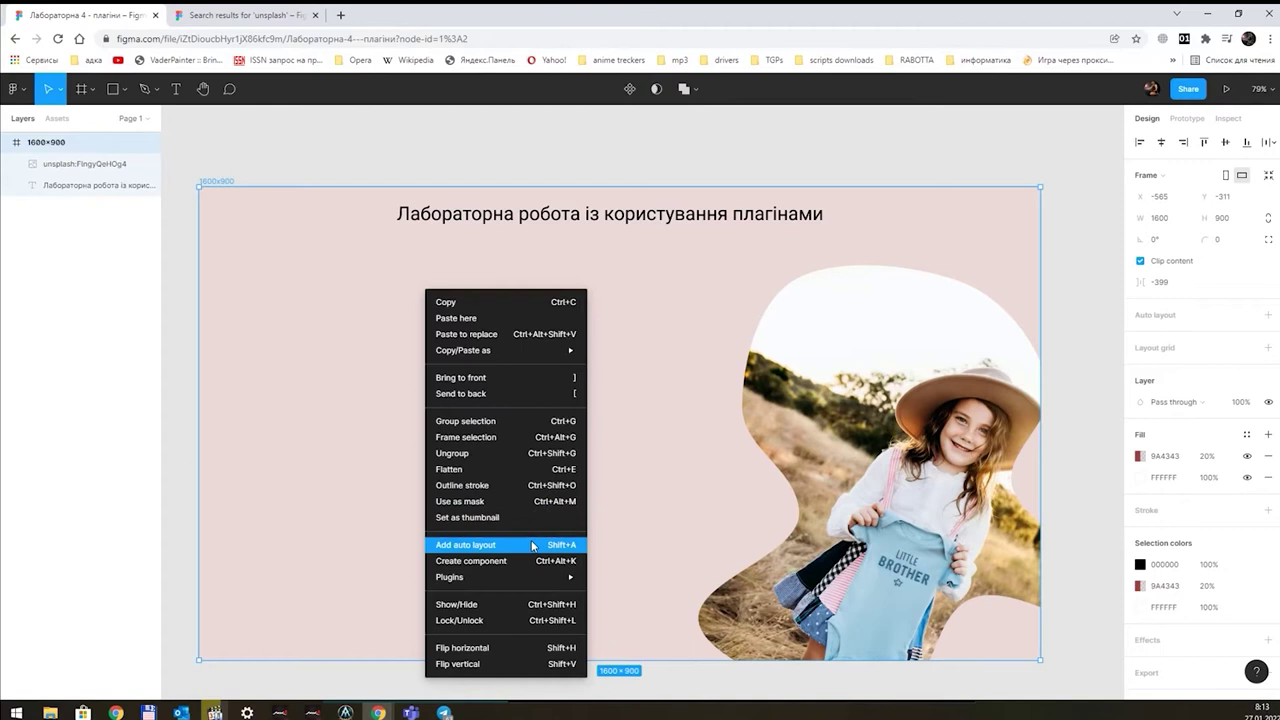
pyautogui.press('Escape')
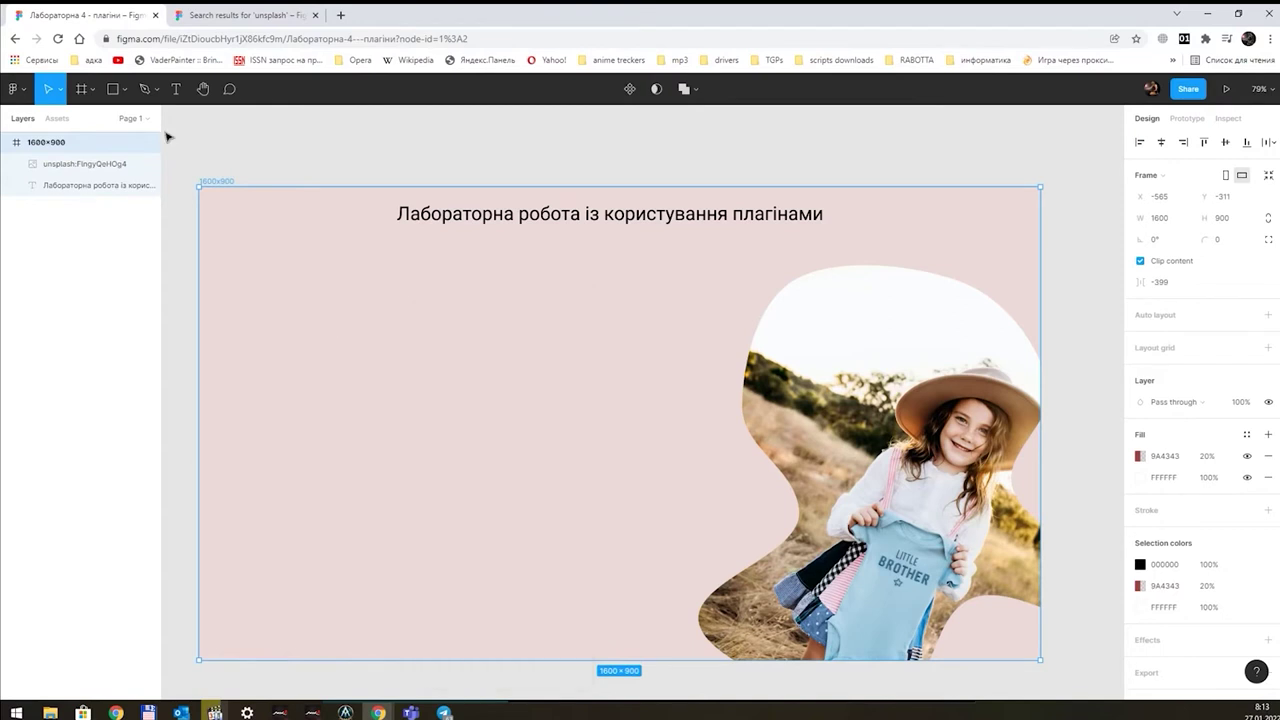
pyautogui.click(114, 89)
pyautogui.moveTo(303, 292); pyautogui.dragTo(607, 516)
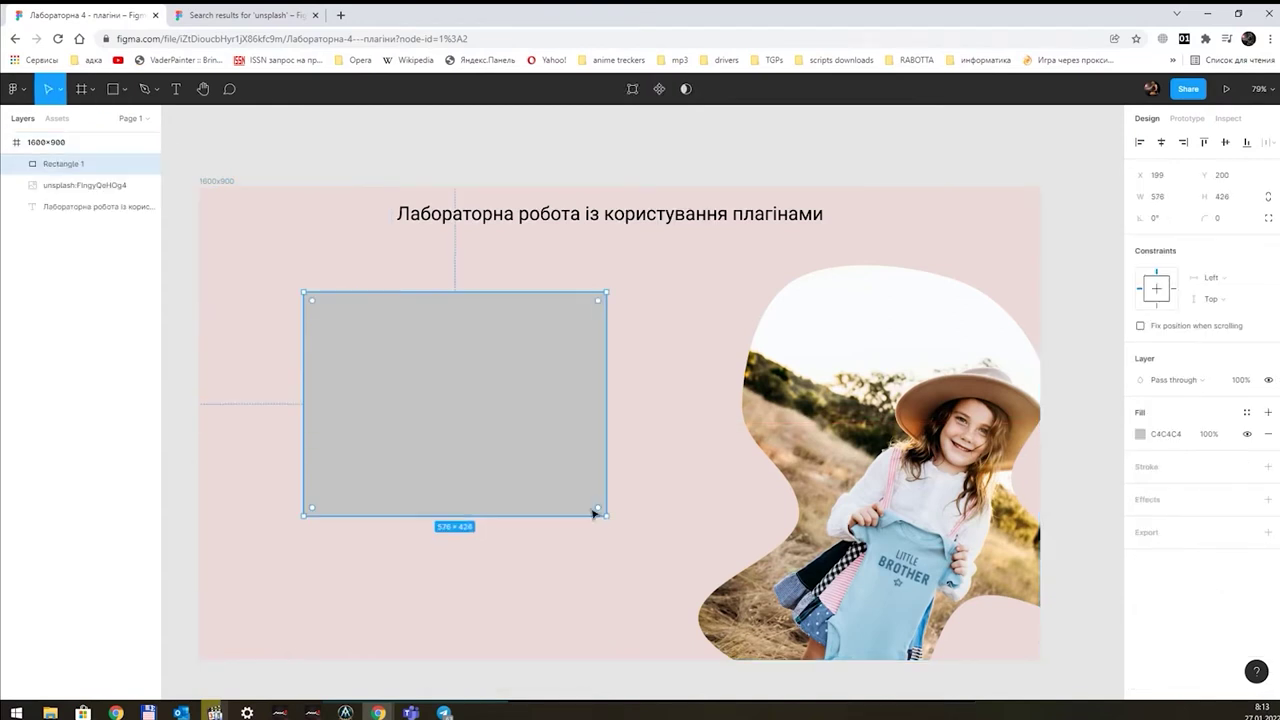
# Step: Fill the rectangle with the group photo from захист дипломів.jpg using Place image
pyautogui.rightClick(429, 363)
pyautogui.moveTo(495, 594)
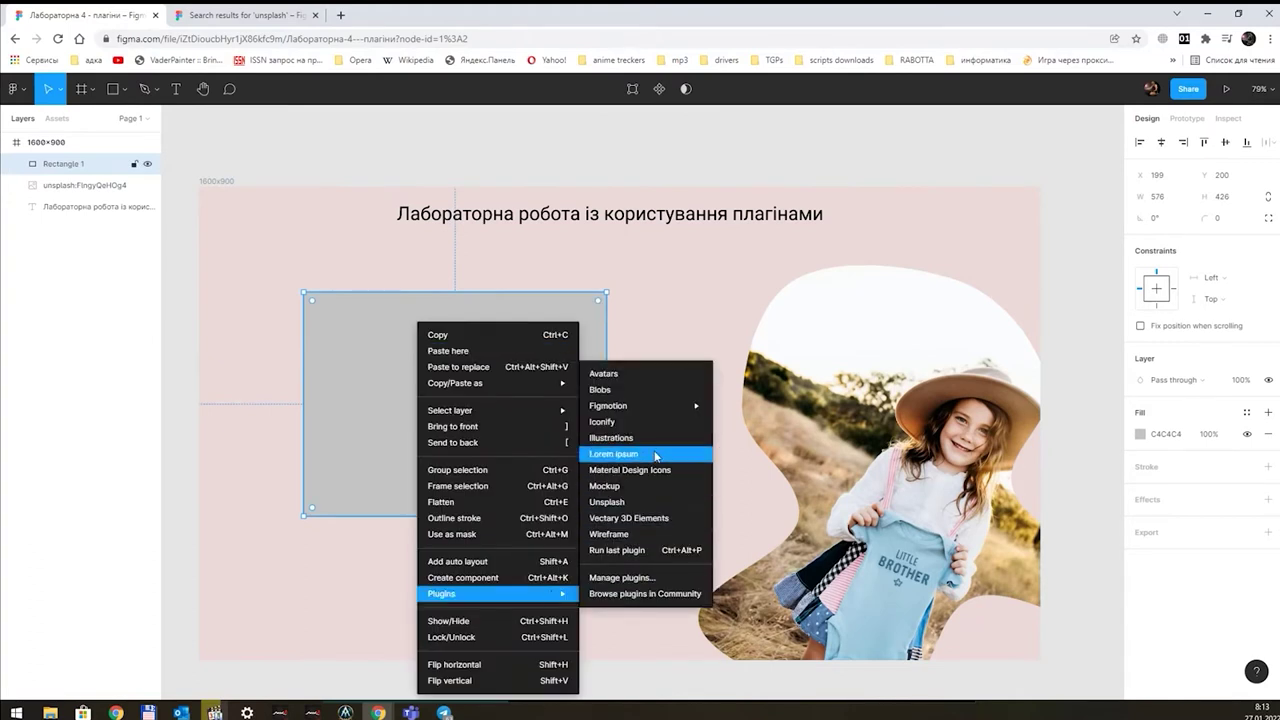
pyautogui.click(637, 503)
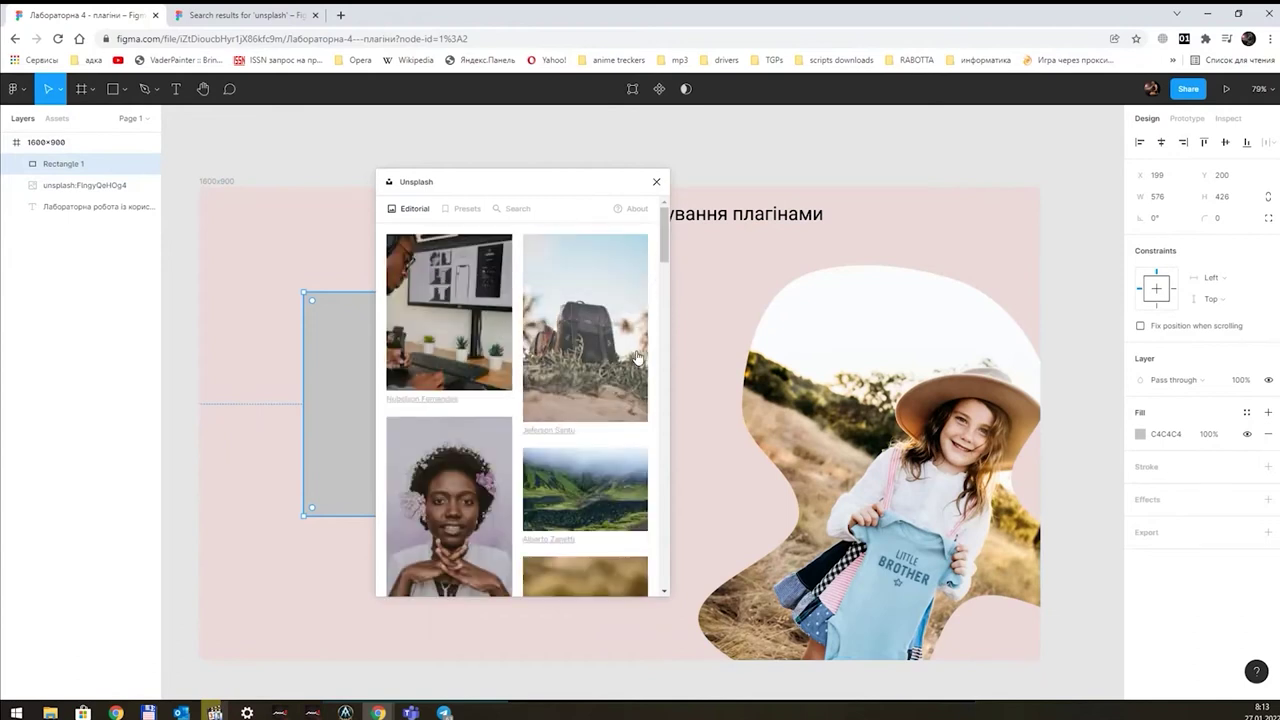
pyautogui.click(656, 181)
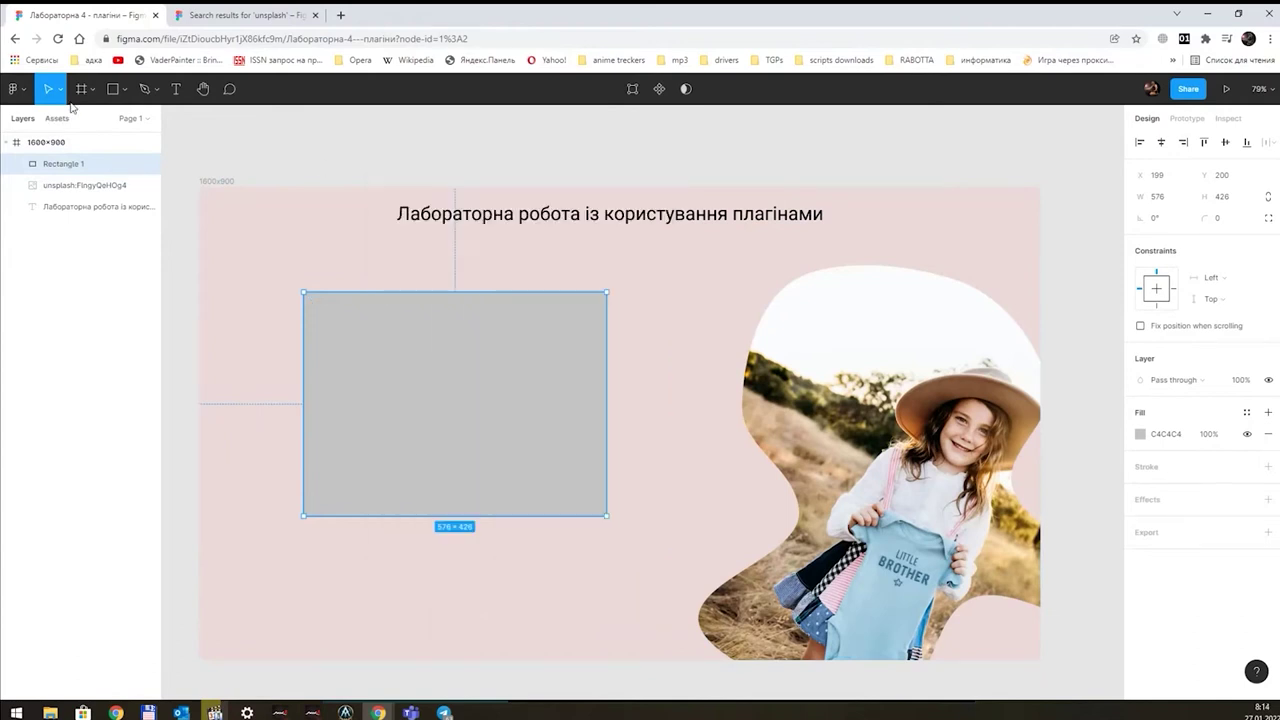
pyautogui.click(124, 89)
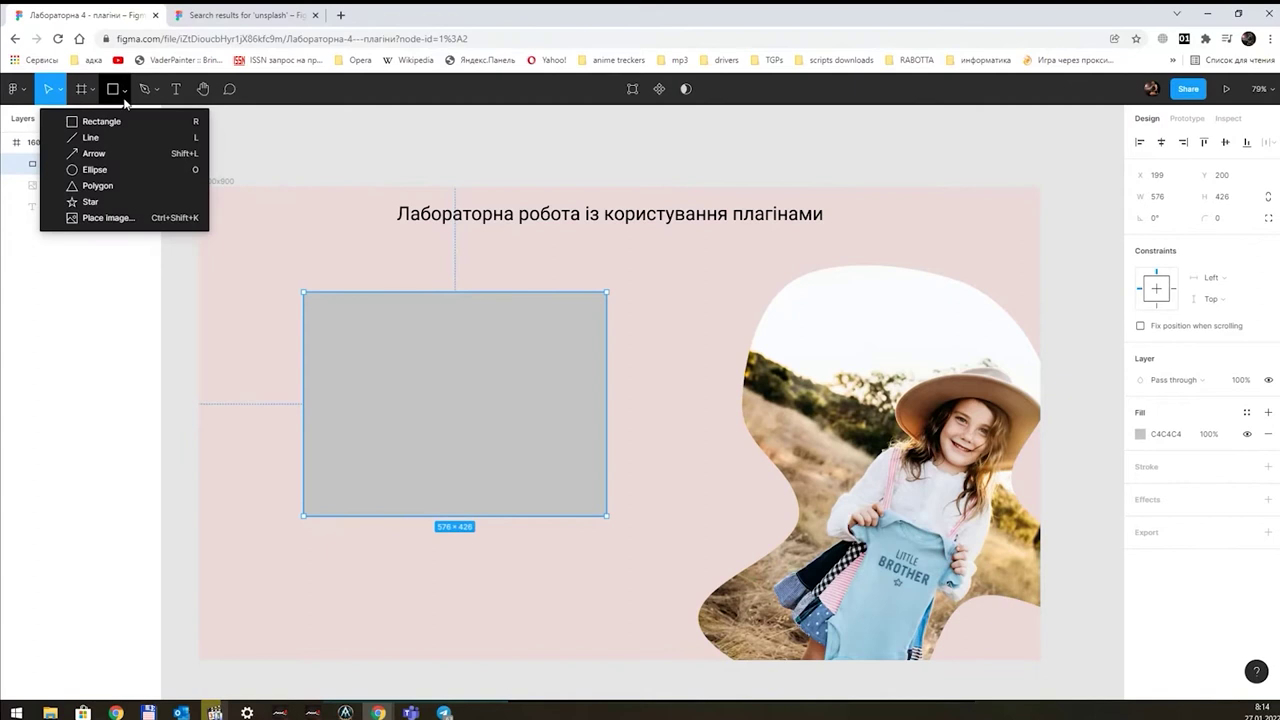
pyautogui.click(108, 218)
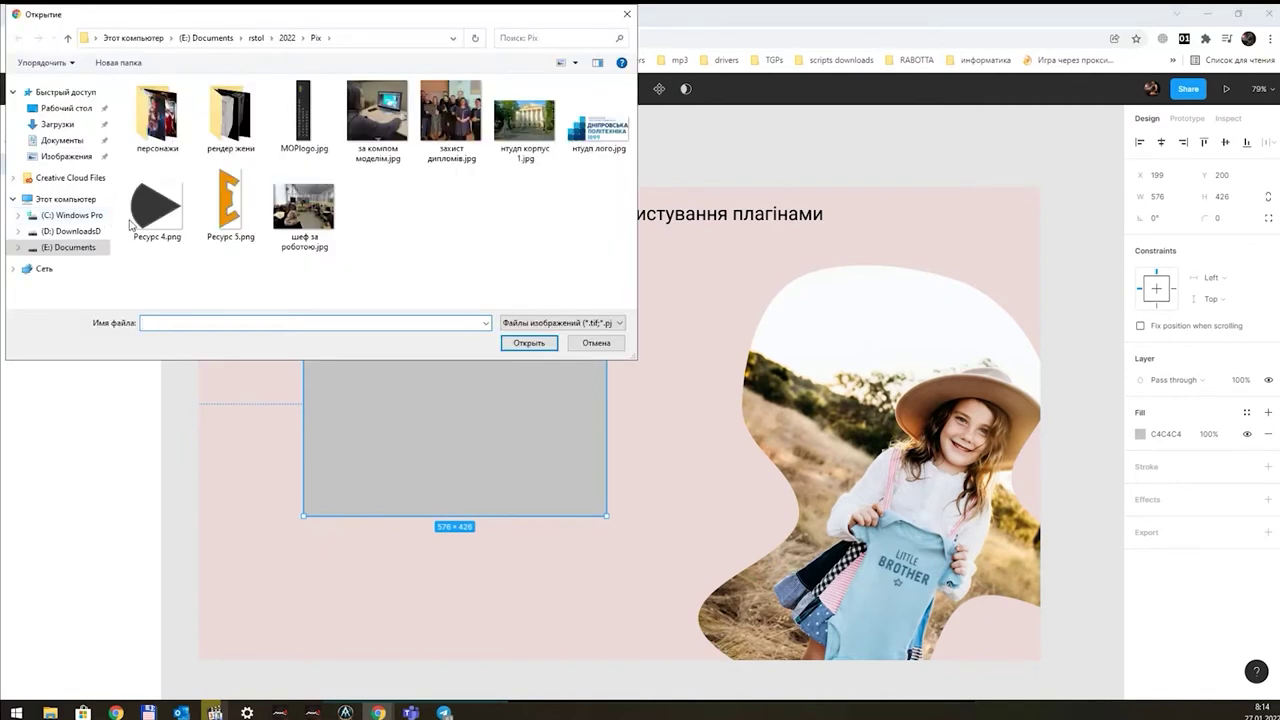
pyautogui.moveTo(451, 112)
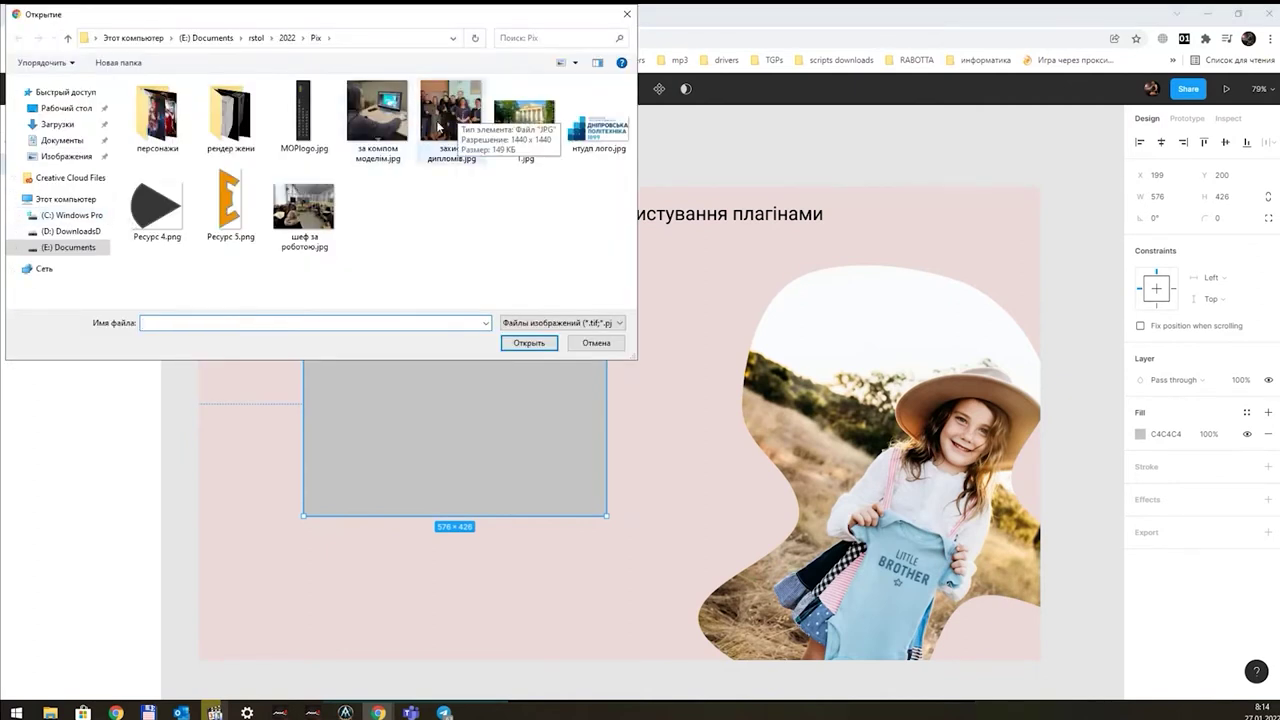
pyautogui.doubleClick(443, 124)
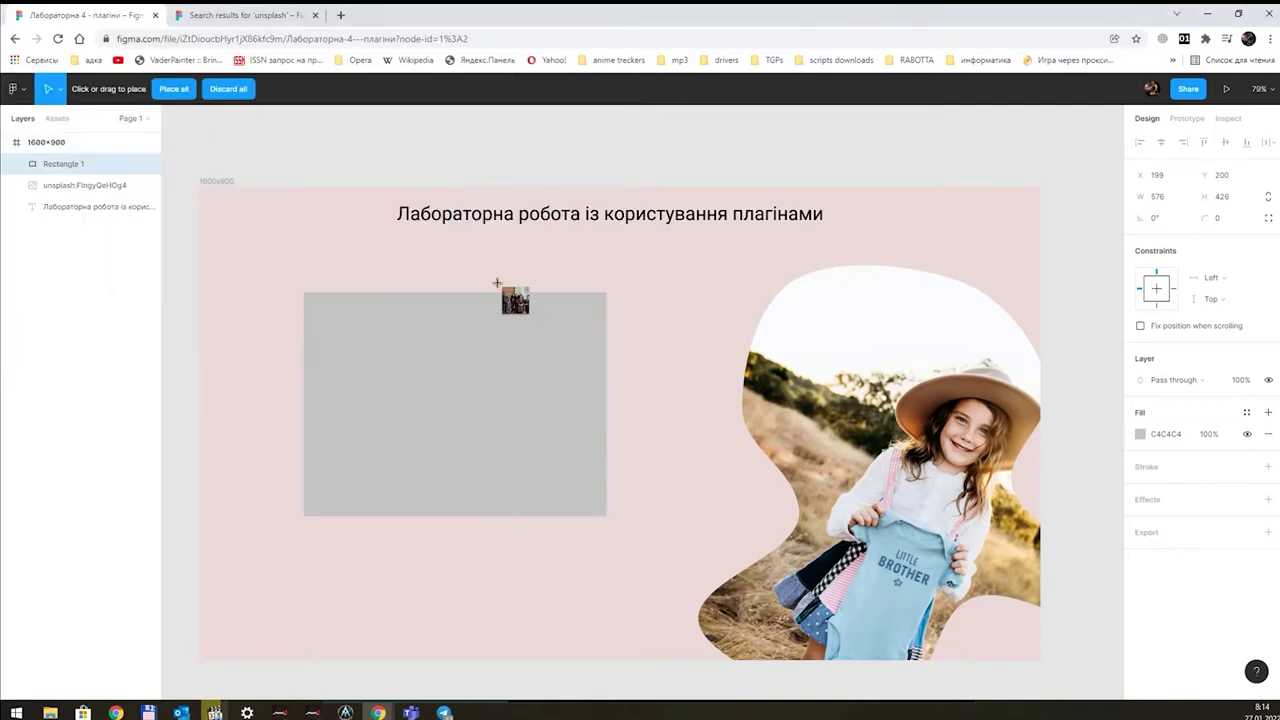
pyautogui.click(492, 370)
pyautogui.moveTo(455, 404)
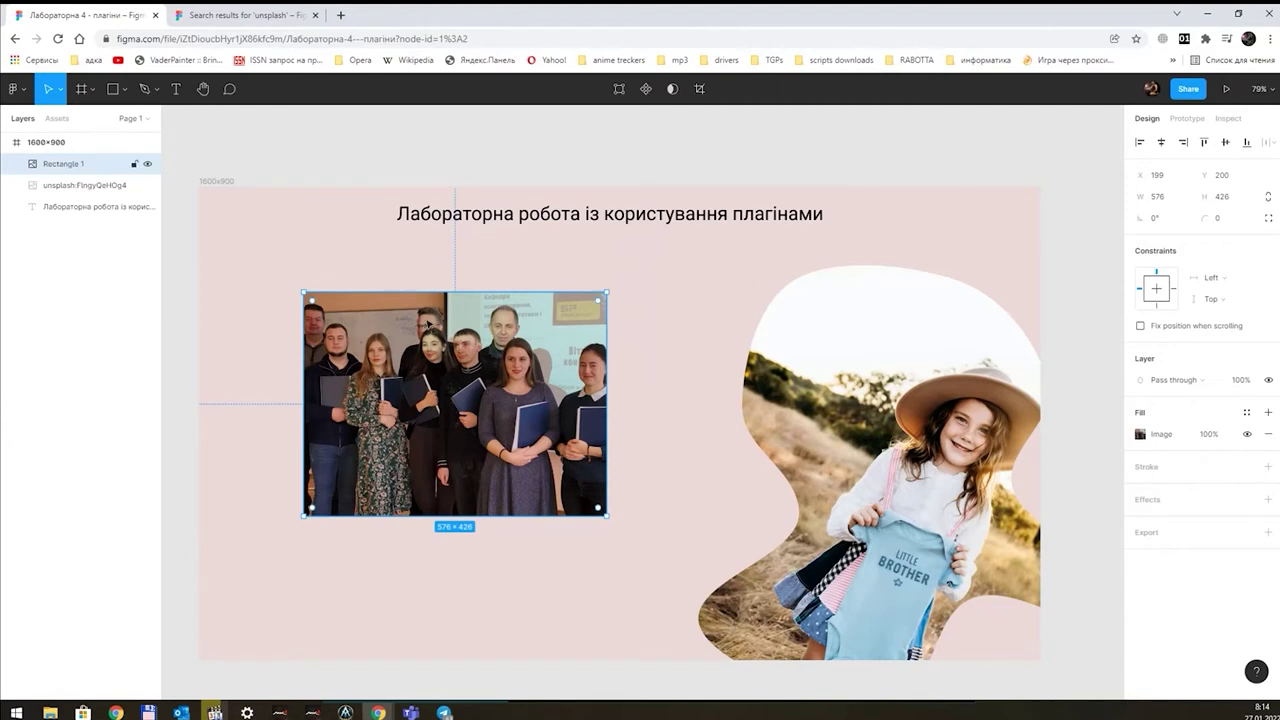
pyautogui.rightClick(525, 364)
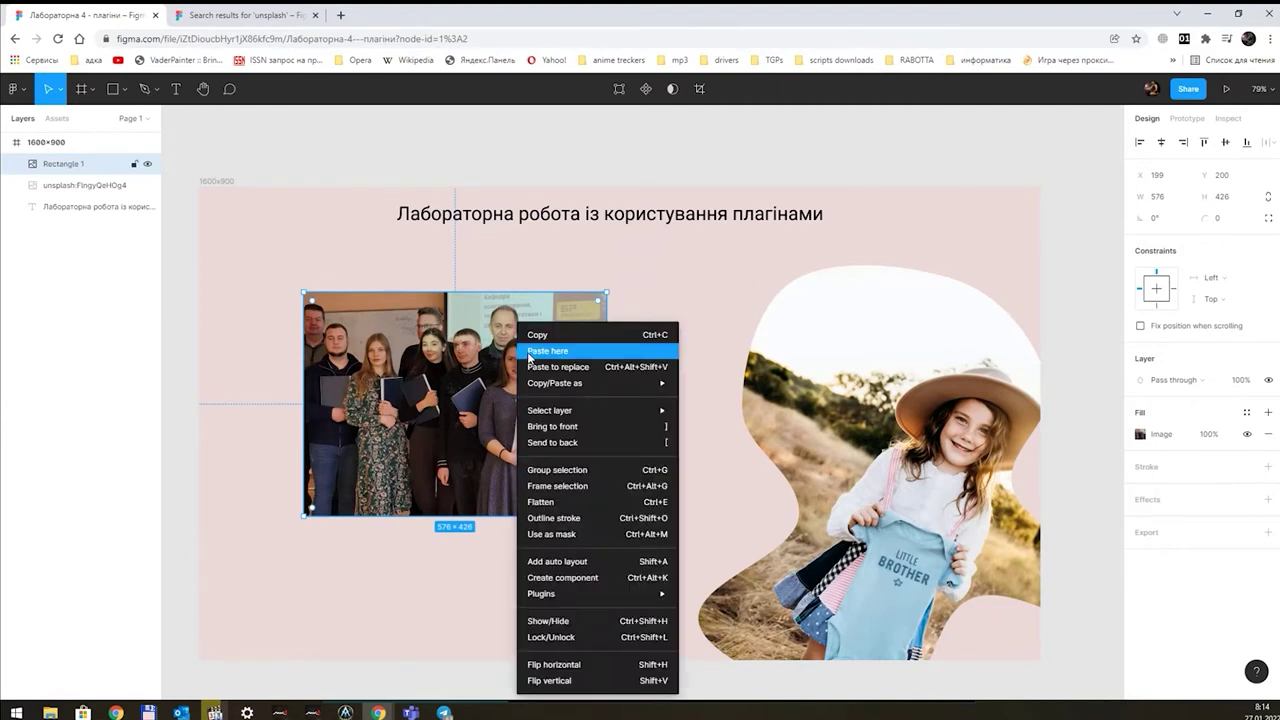
pyautogui.moveTo(560, 594)
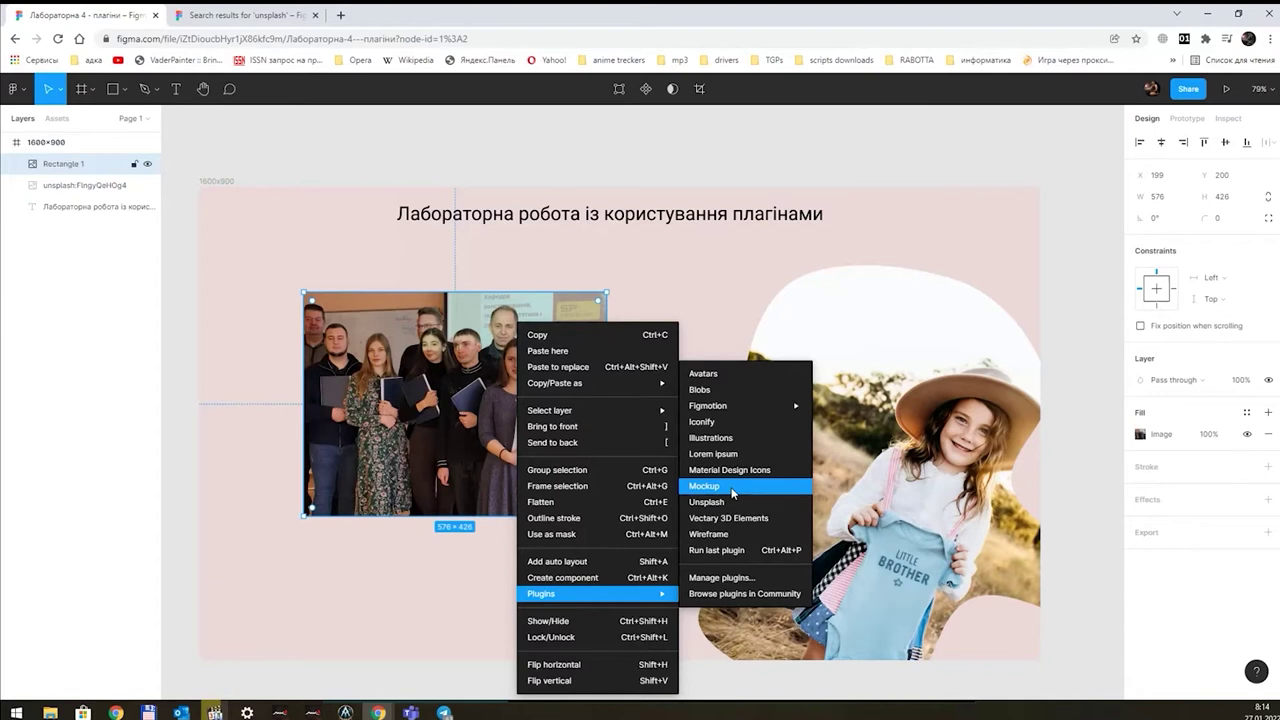
# Step: Launch the Mockup plugin, centre its window and open the premade mockup library
pyautogui.click(733, 486)
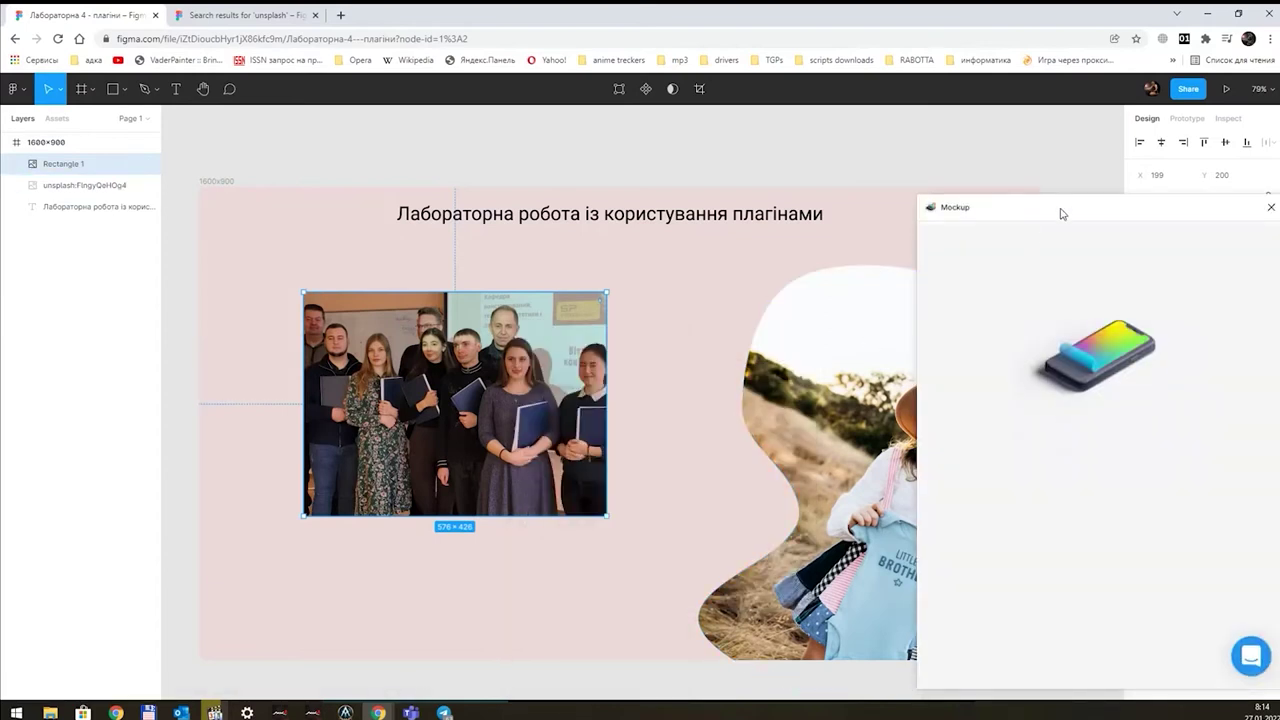
pyautogui.moveTo(1062, 213); pyautogui.dragTo(729, 140)
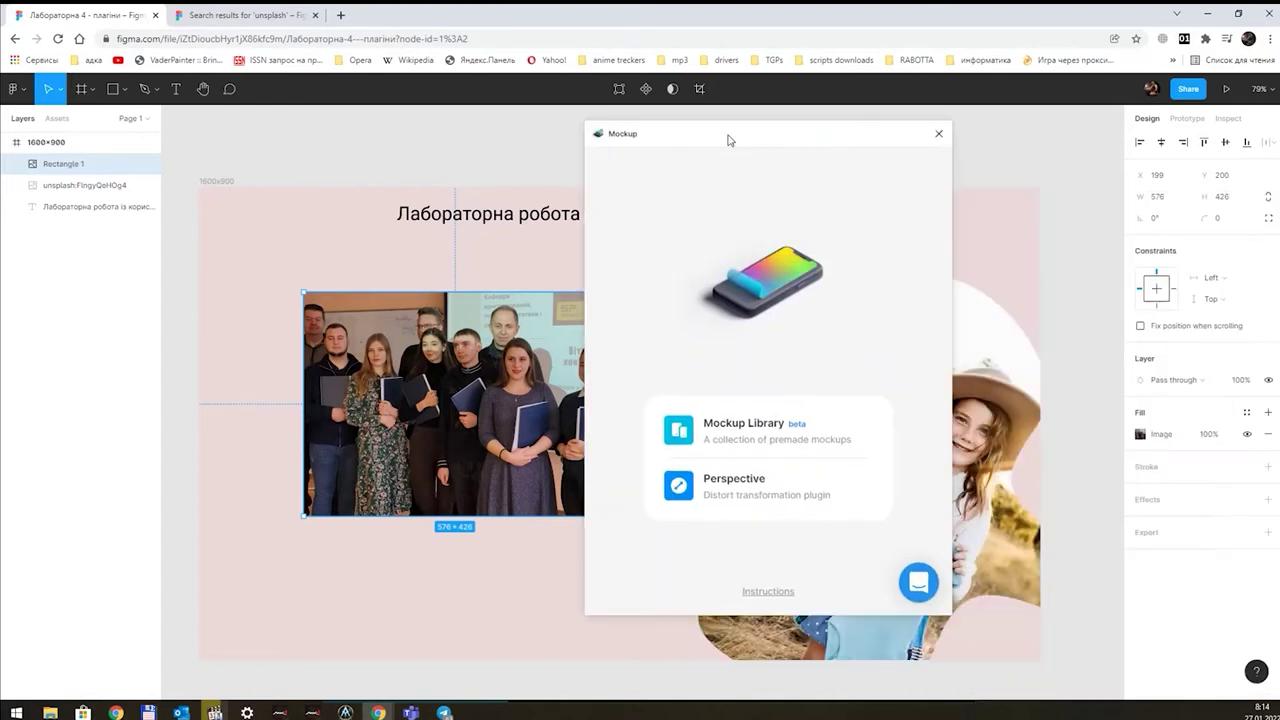
pyautogui.click(737, 429)
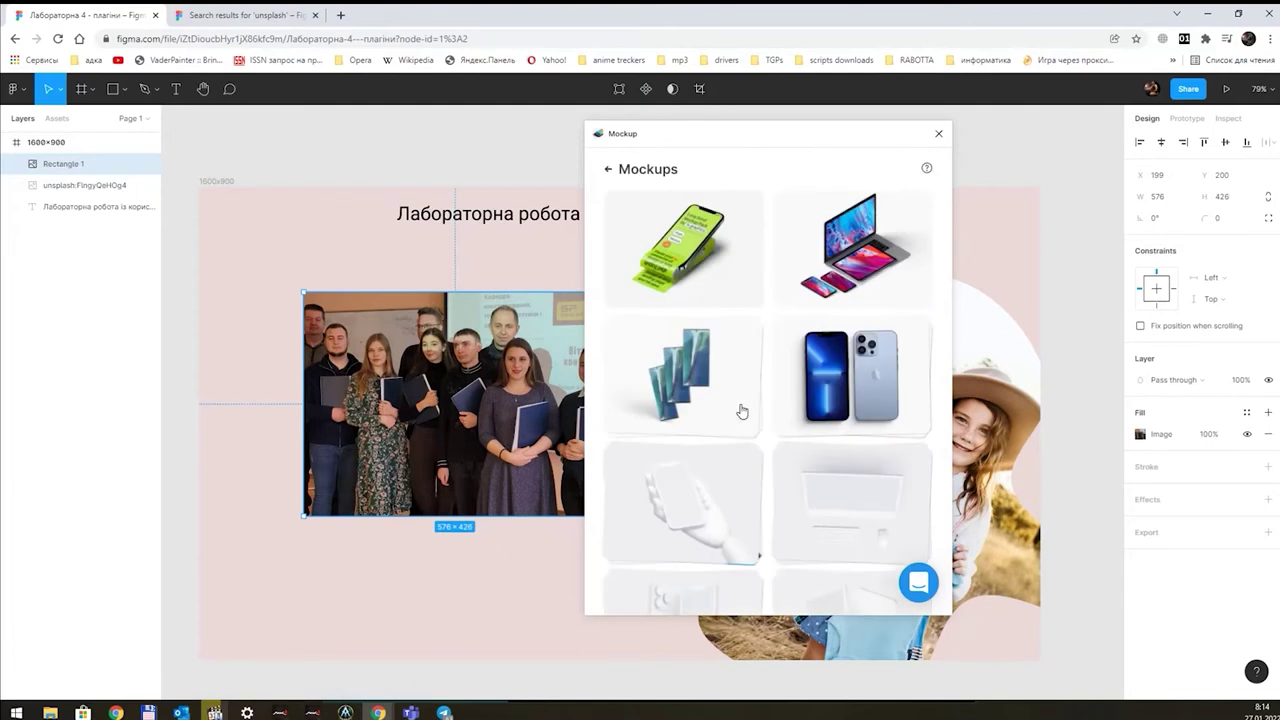
# Step: Browse the mockup library and open the Wooden Hand iPhone 12 Pro mockup
pyautogui.scroll(-1, 715, 296)
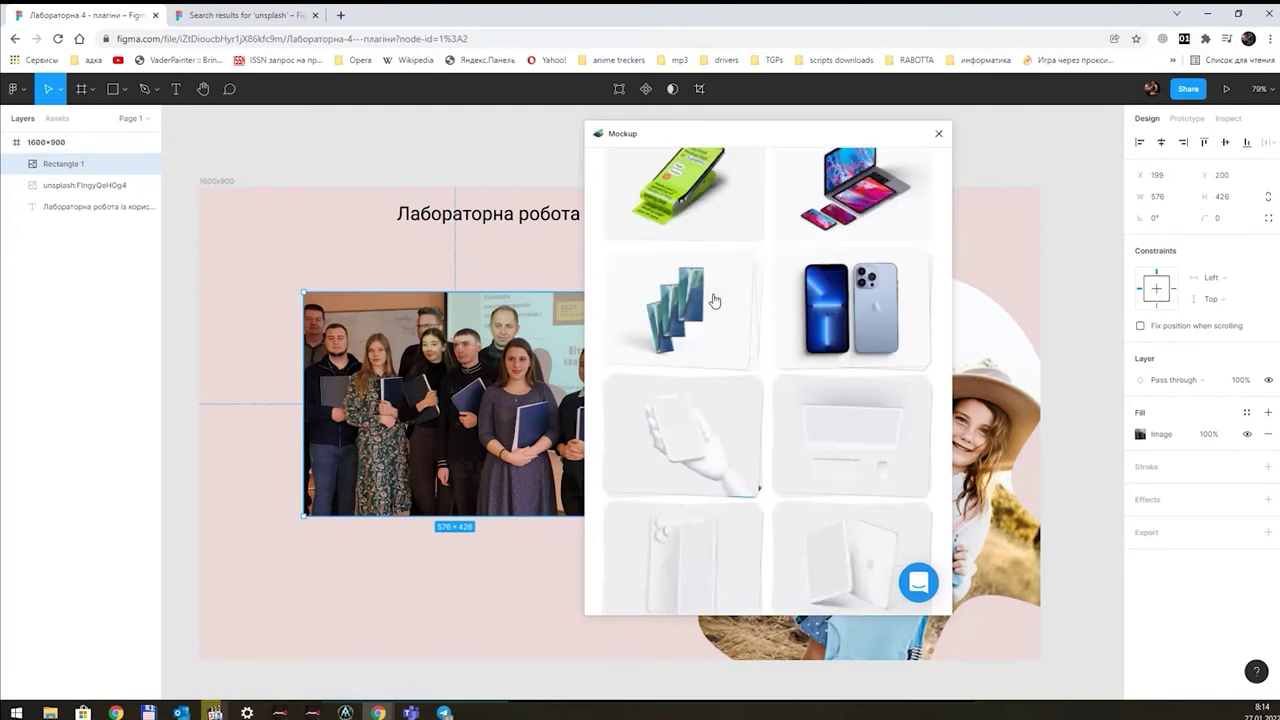
pyautogui.scroll(-2, 715, 296)
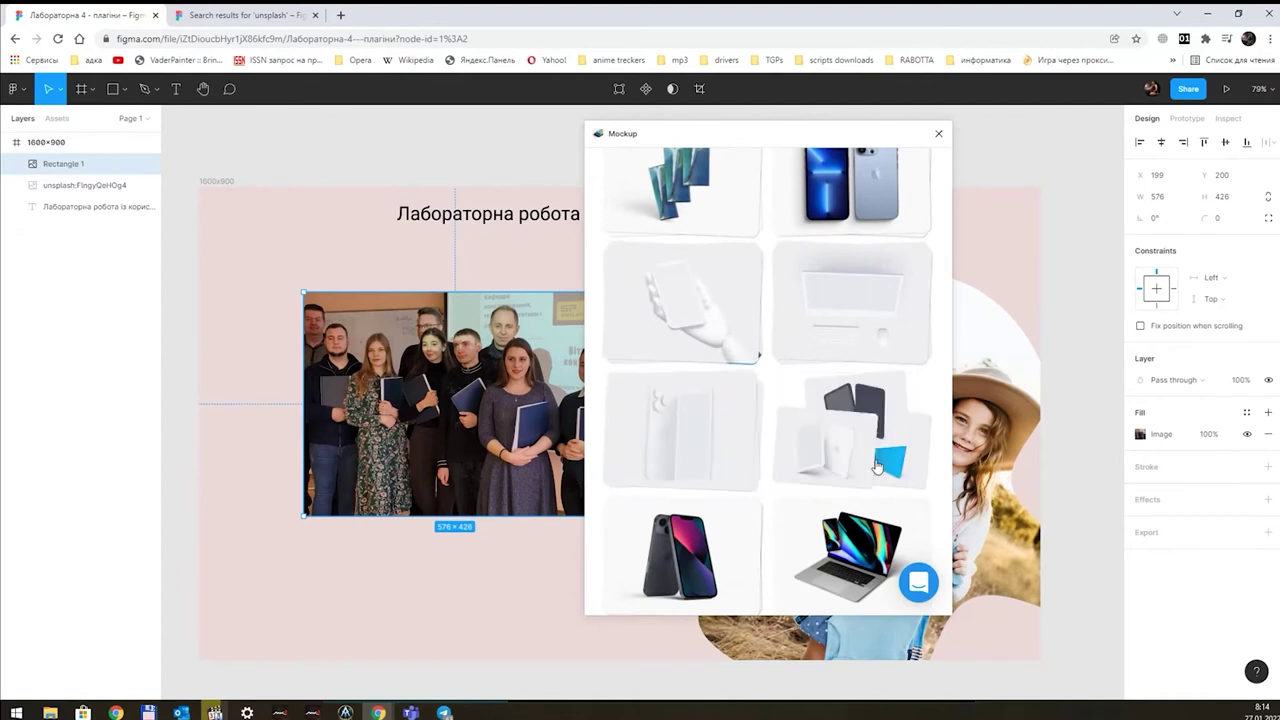
pyautogui.scroll(-1, 713, 450)
pyautogui.scroll(-2, 713, 487)
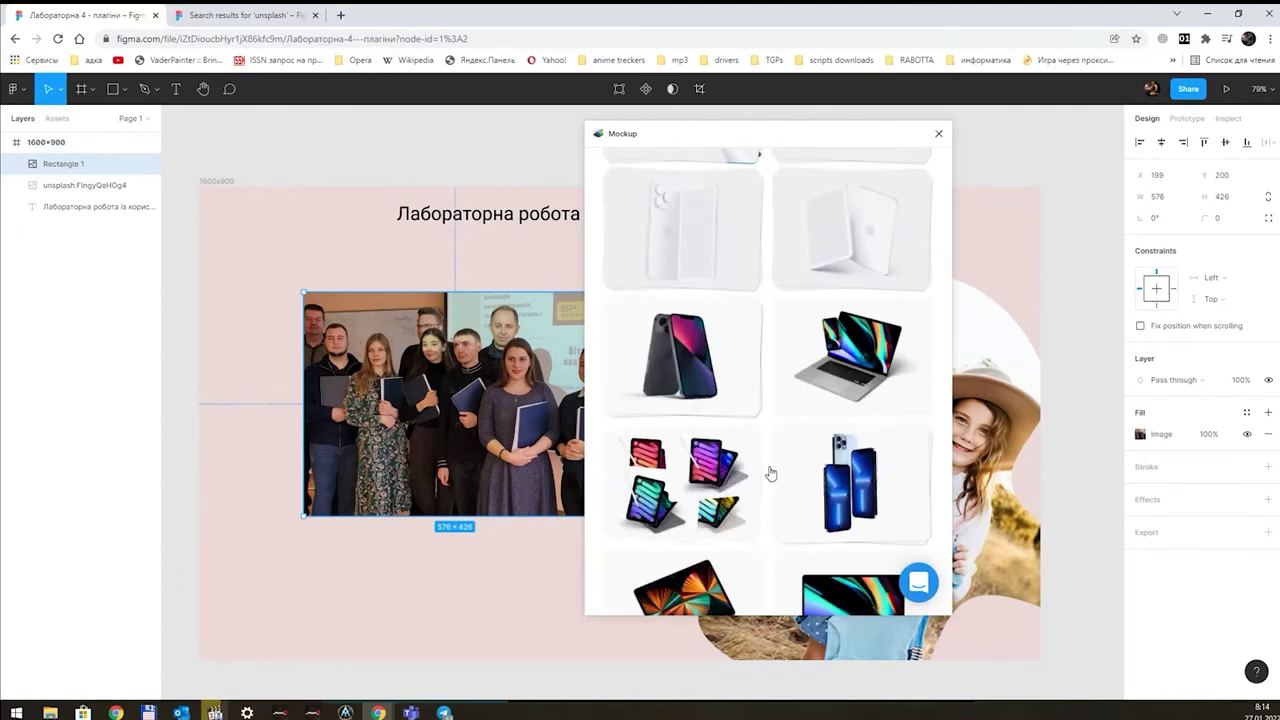
pyautogui.scroll(-2, 845, 475)
pyautogui.scroll(-1, 845, 475)
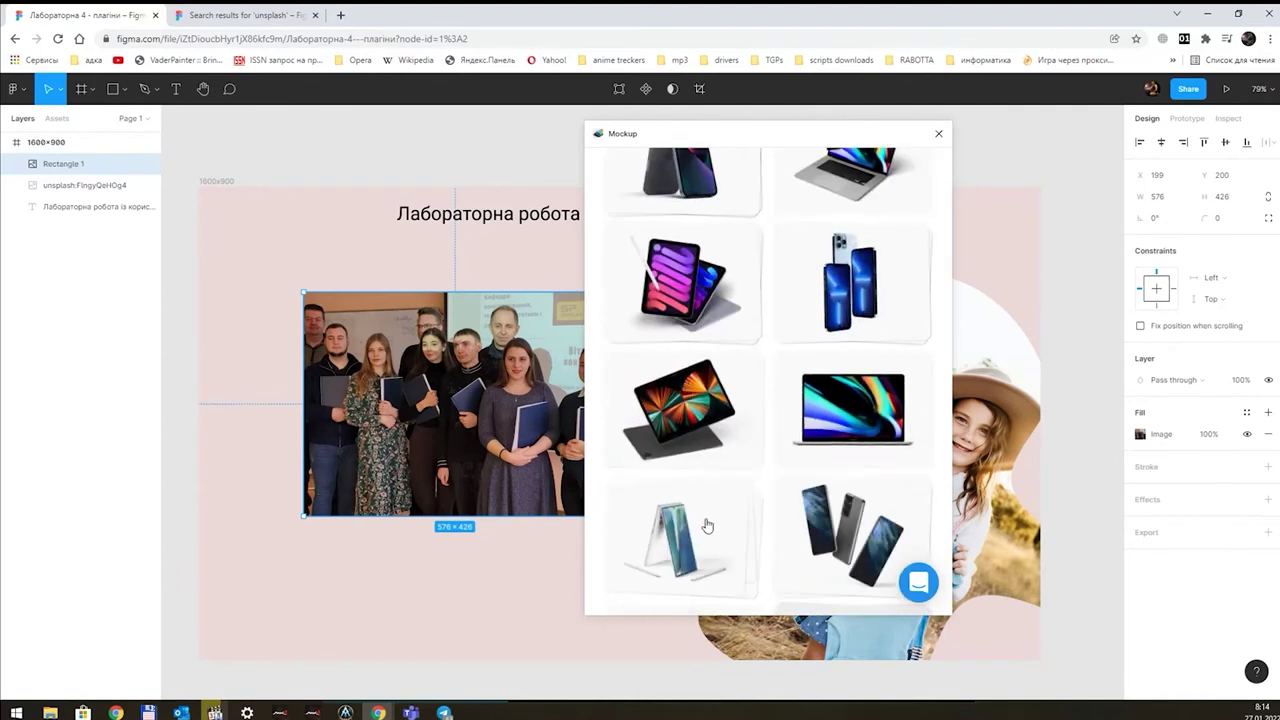
pyautogui.scroll(-2, 710, 520)
pyautogui.scroll(-3, 820, 371)
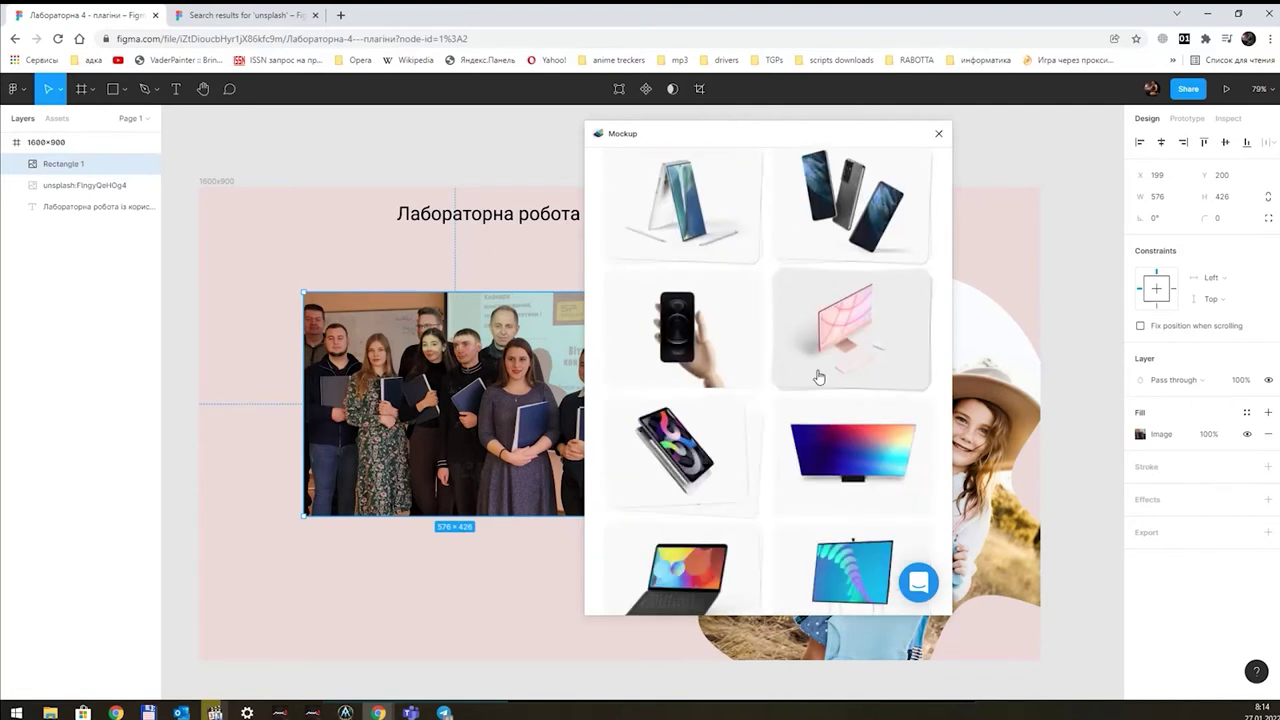
pyautogui.scroll(-2, 720, 440)
pyautogui.scroll(-2, 700, 455)
pyautogui.scroll(-2, 740, 480)
pyautogui.scroll(-1, 701, 442)
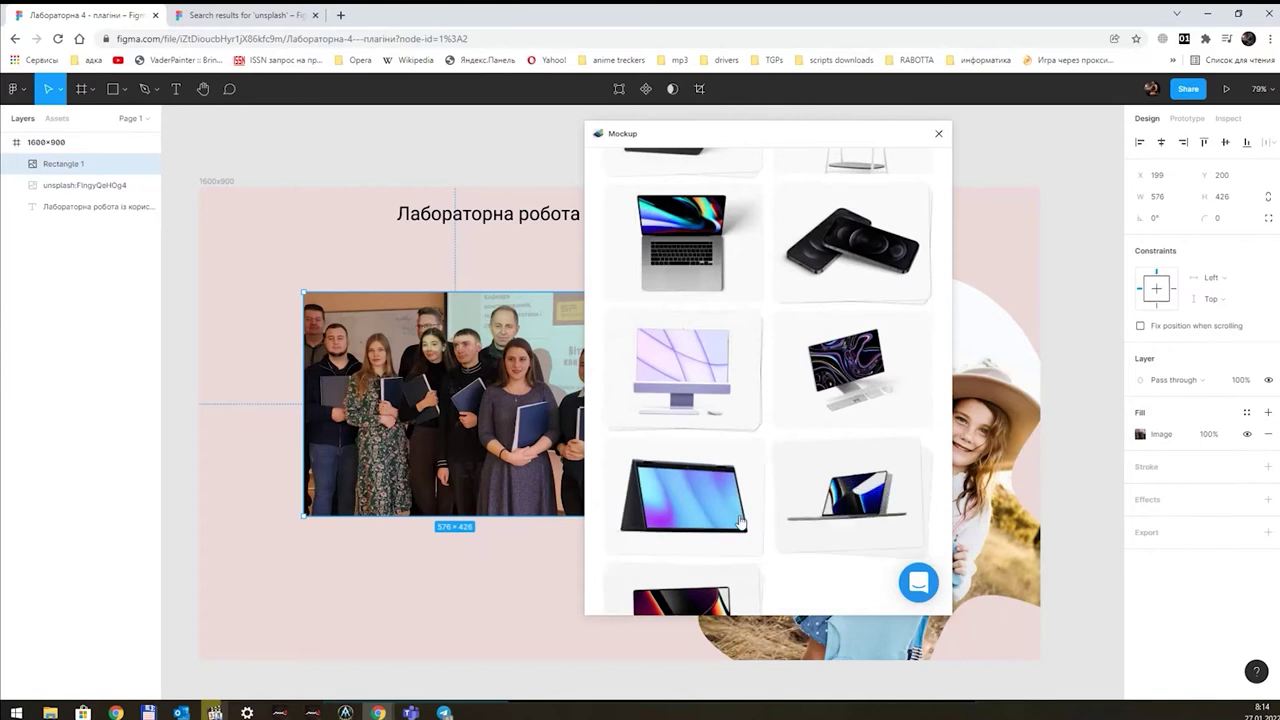
pyautogui.scroll(-2, 740, 500)
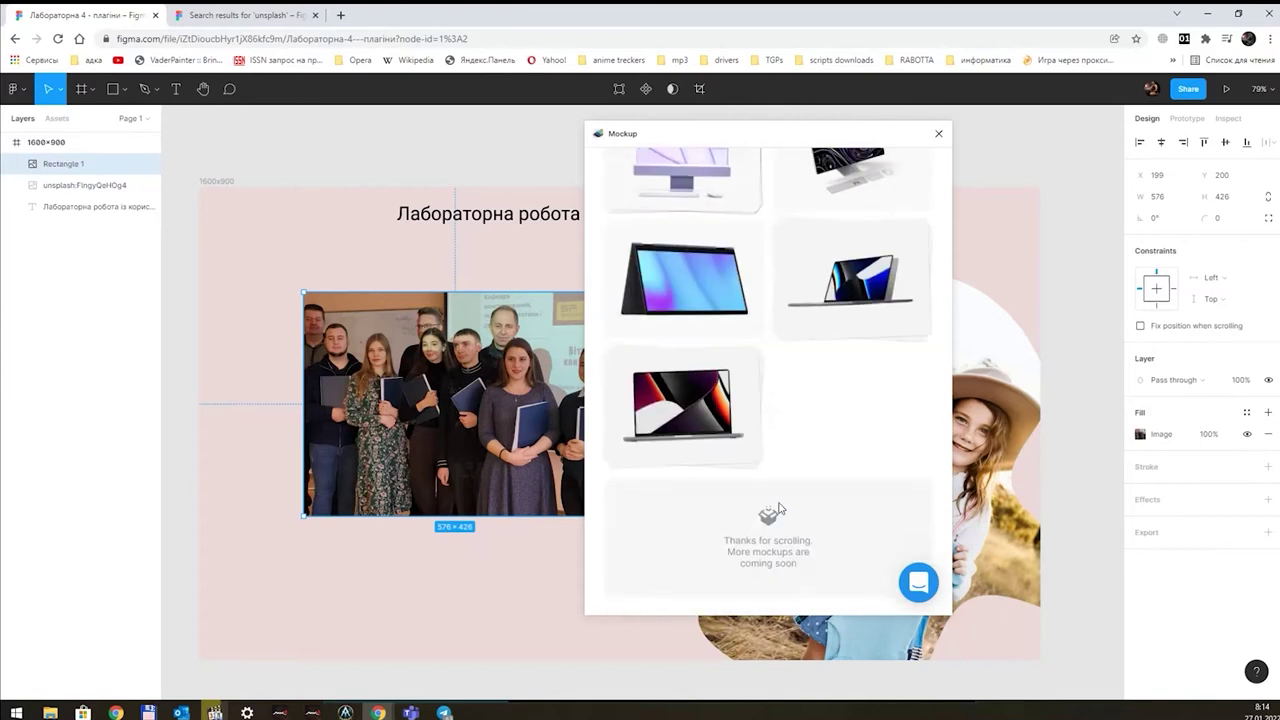
pyautogui.scroll(3, 740, 500)
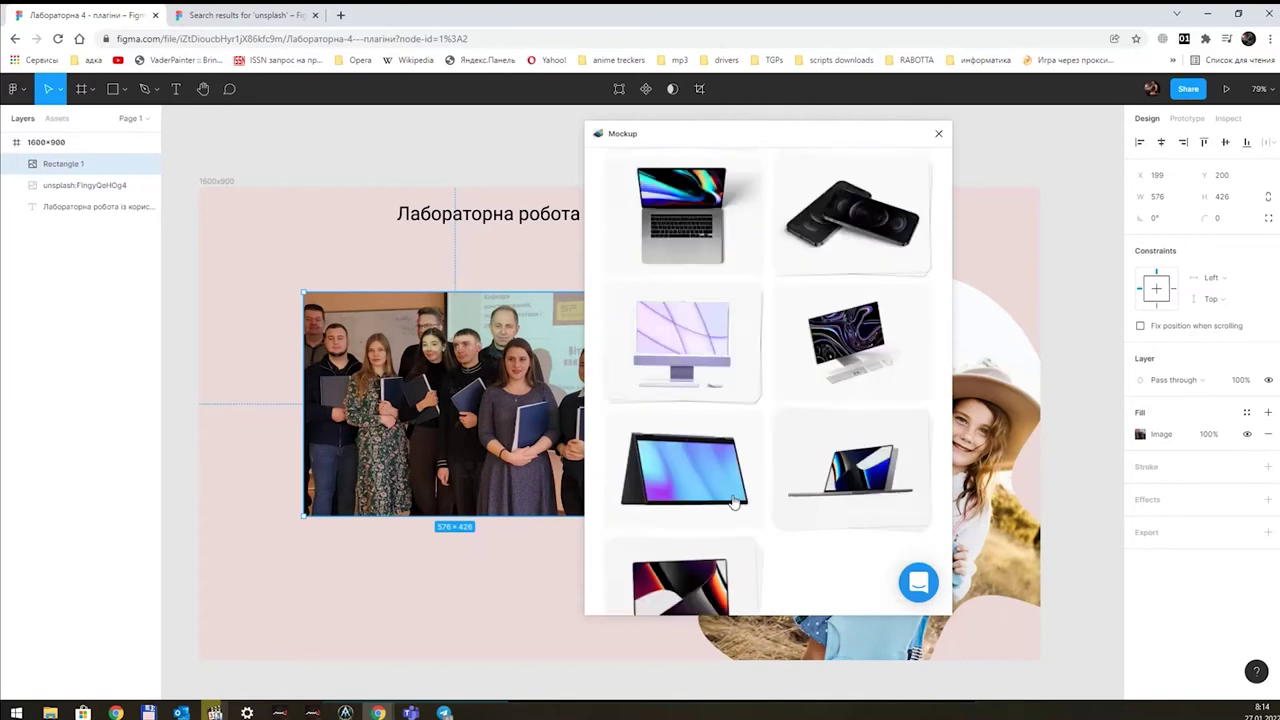
pyautogui.scroll(3, 740, 500)
pyautogui.scroll(3, 740, 500)
pyautogui.scroll(2, 742, 502)
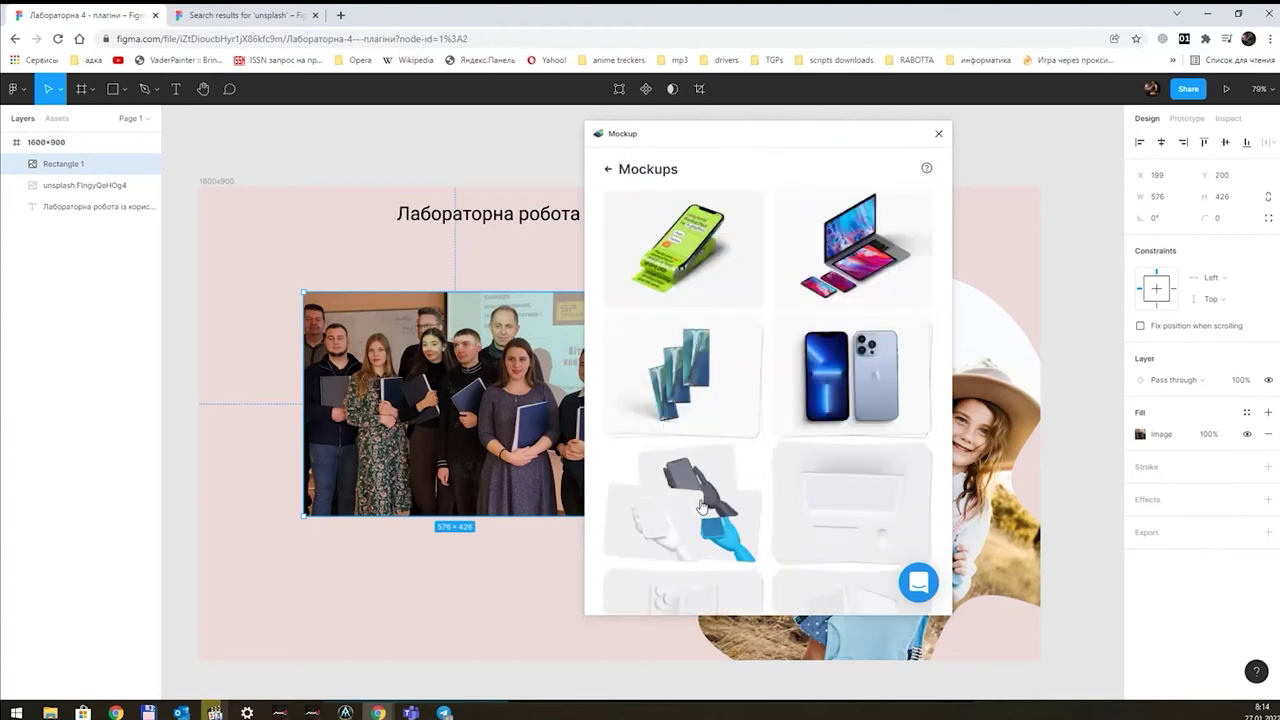
pyautogui.click(690, 468)
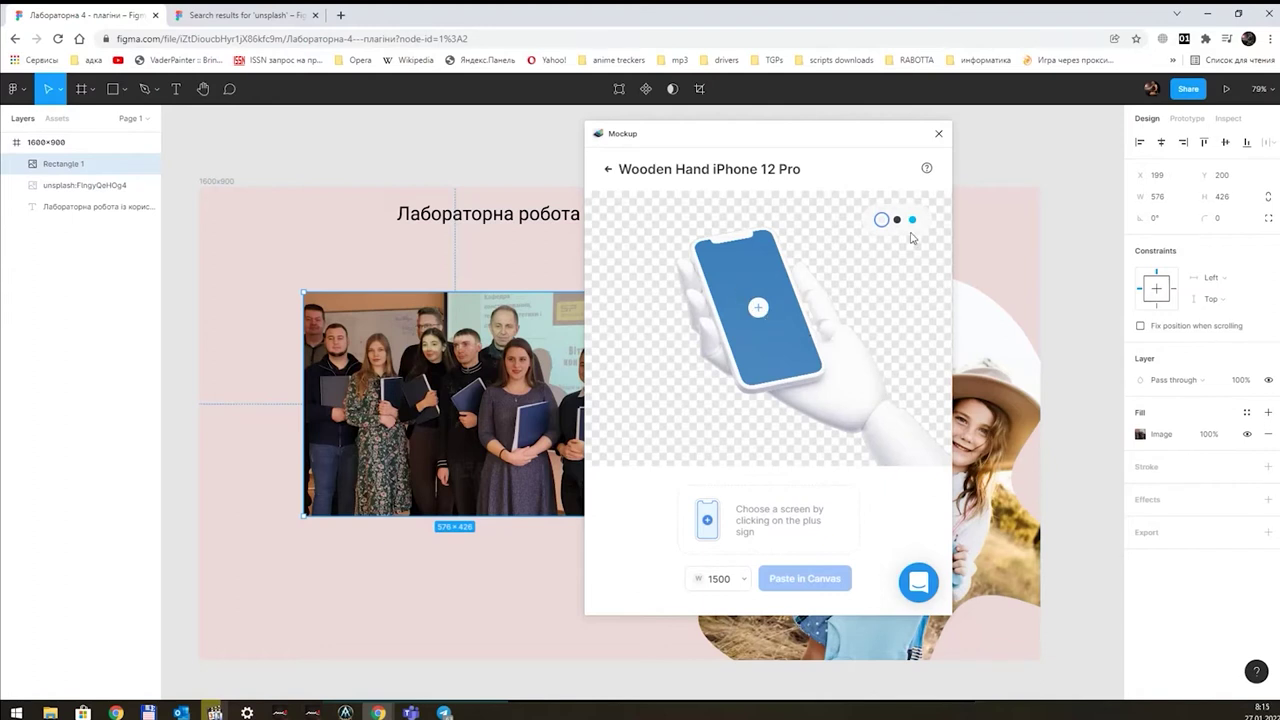
# Step: Set the pink 1600×900 frame as the phone screen, cropped over the group photo
pyautogui.click(762, 304)
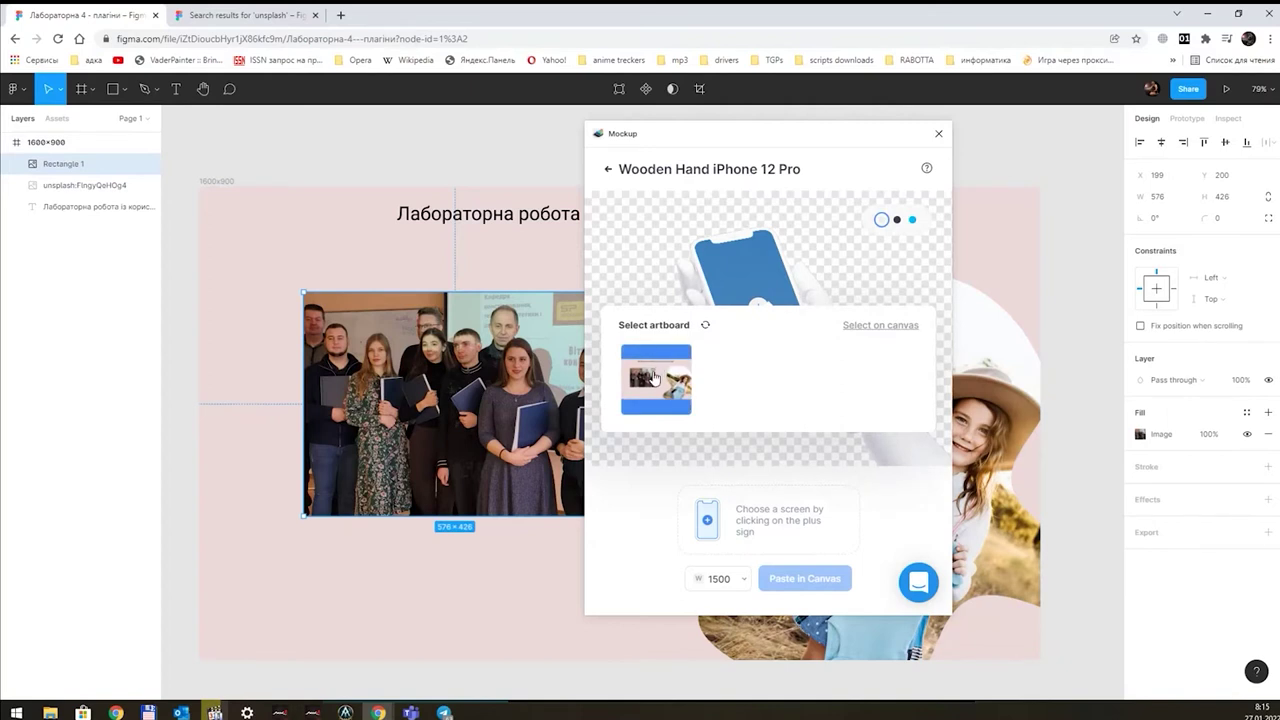
pyautogui.click(877, 326)
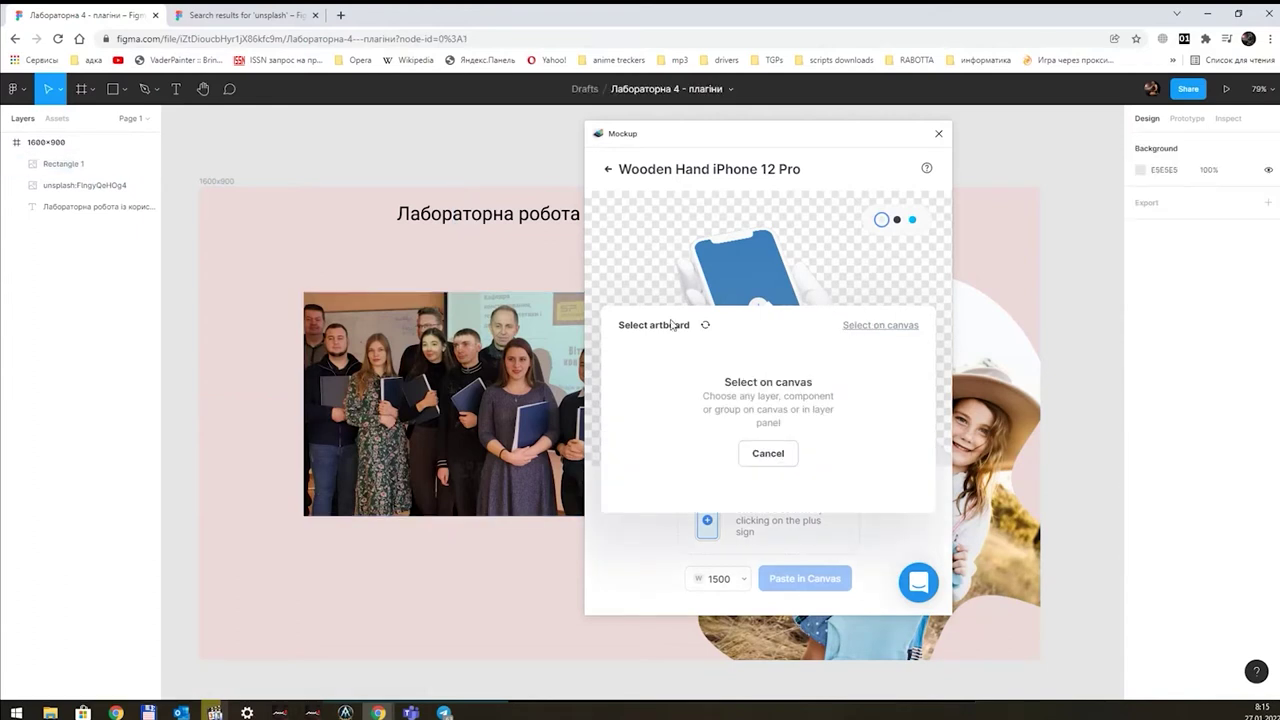
pyautogui.click(768, 452)
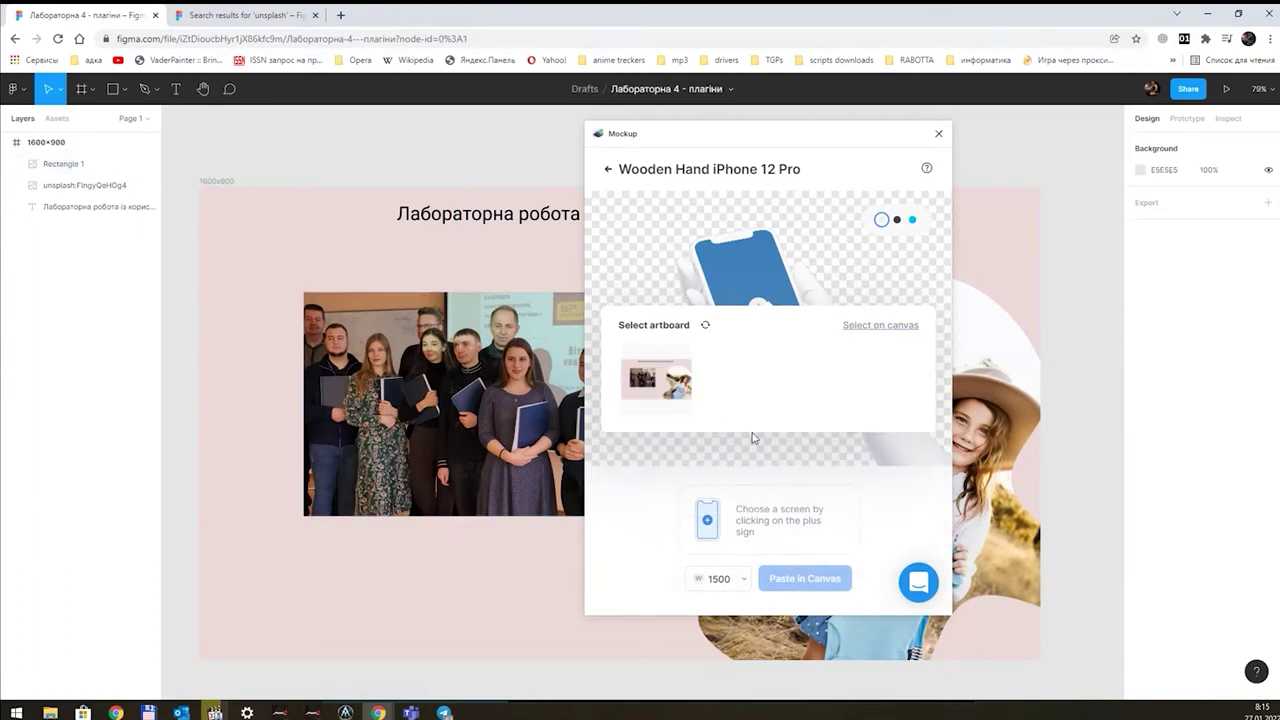
pyautogui.click(666, 386)
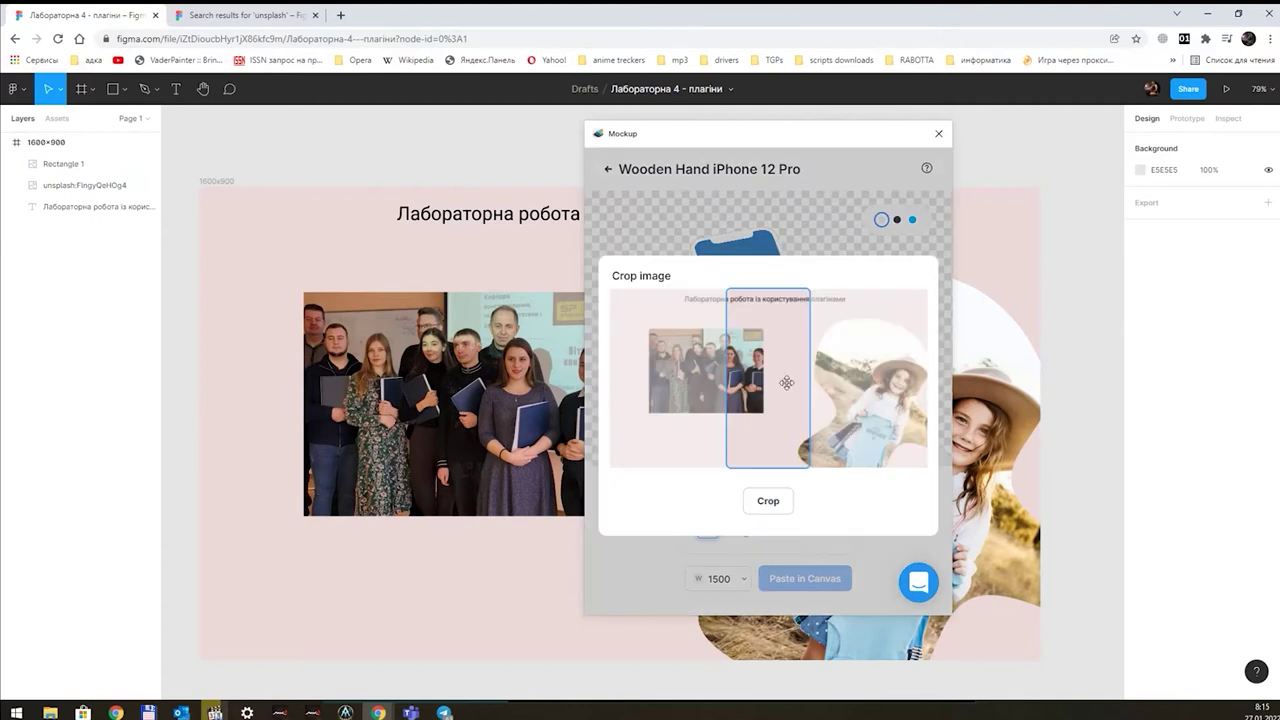
pyautogui.moveTo(778, 369); pyautogui.dragTo(817, 379)
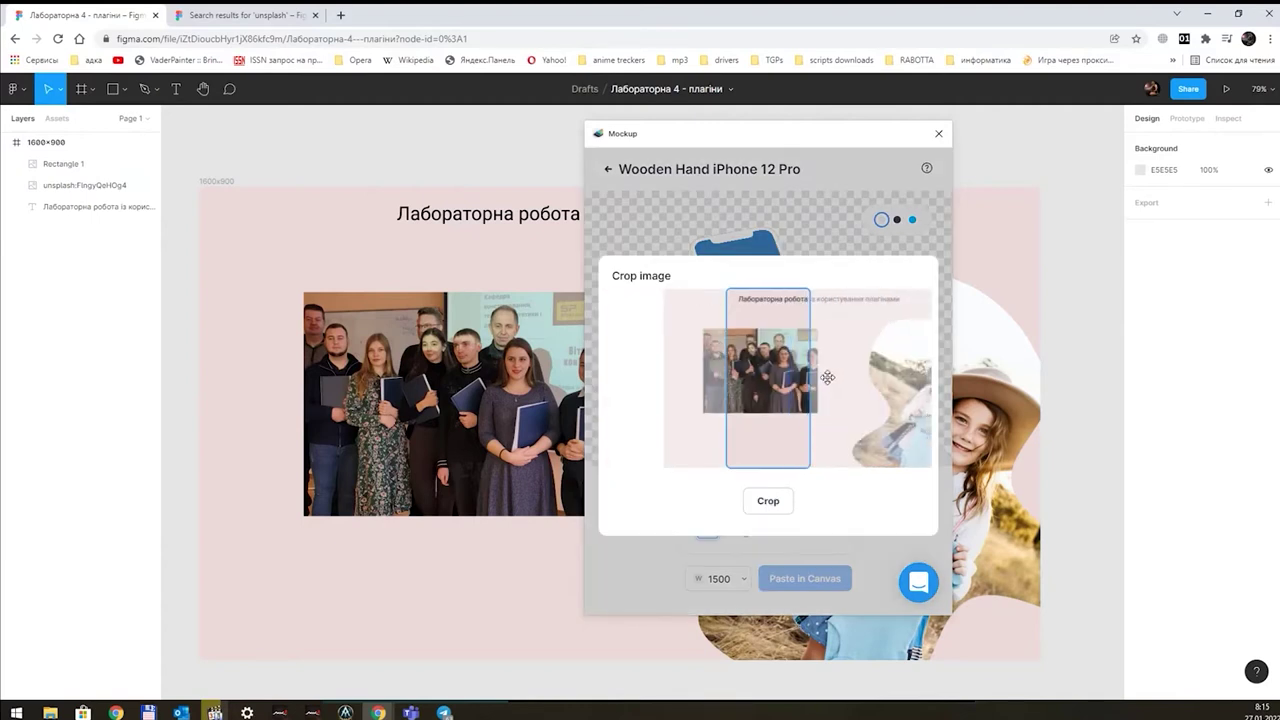
pyautogui.moveTo(765, 303); pyautogui.dragTo(763, 333)
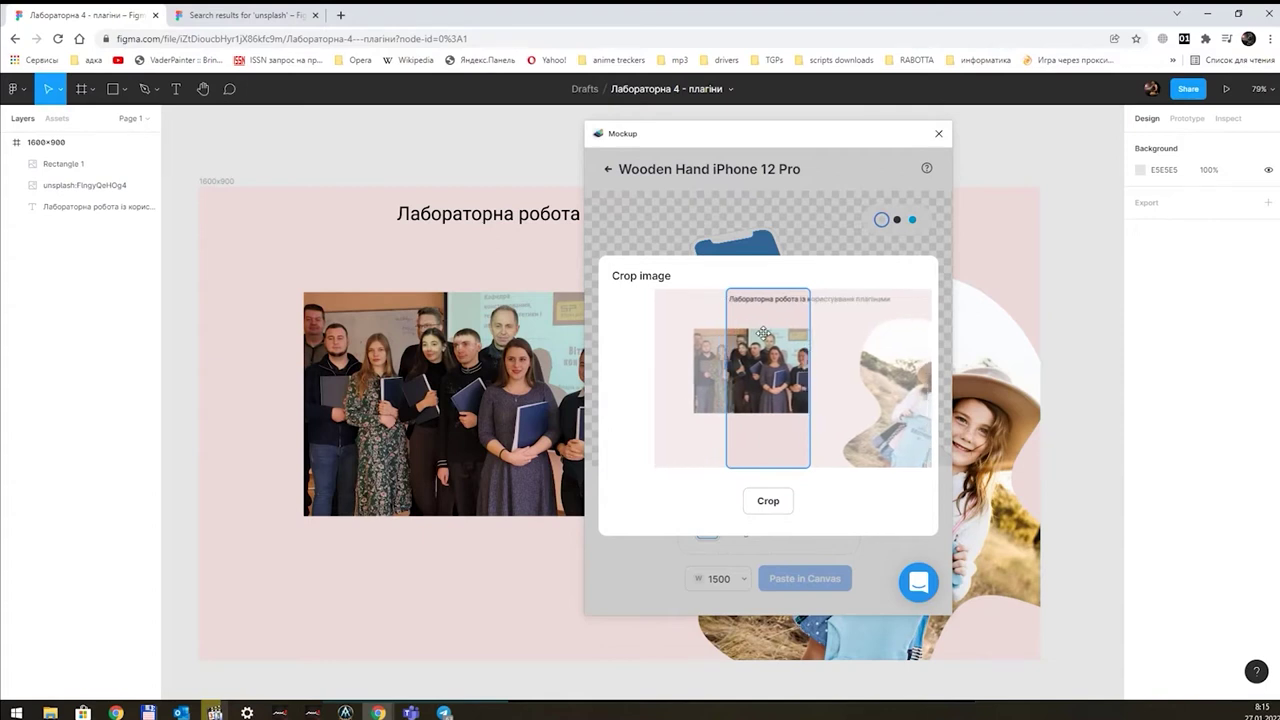
pyautogui.click(769, 505)
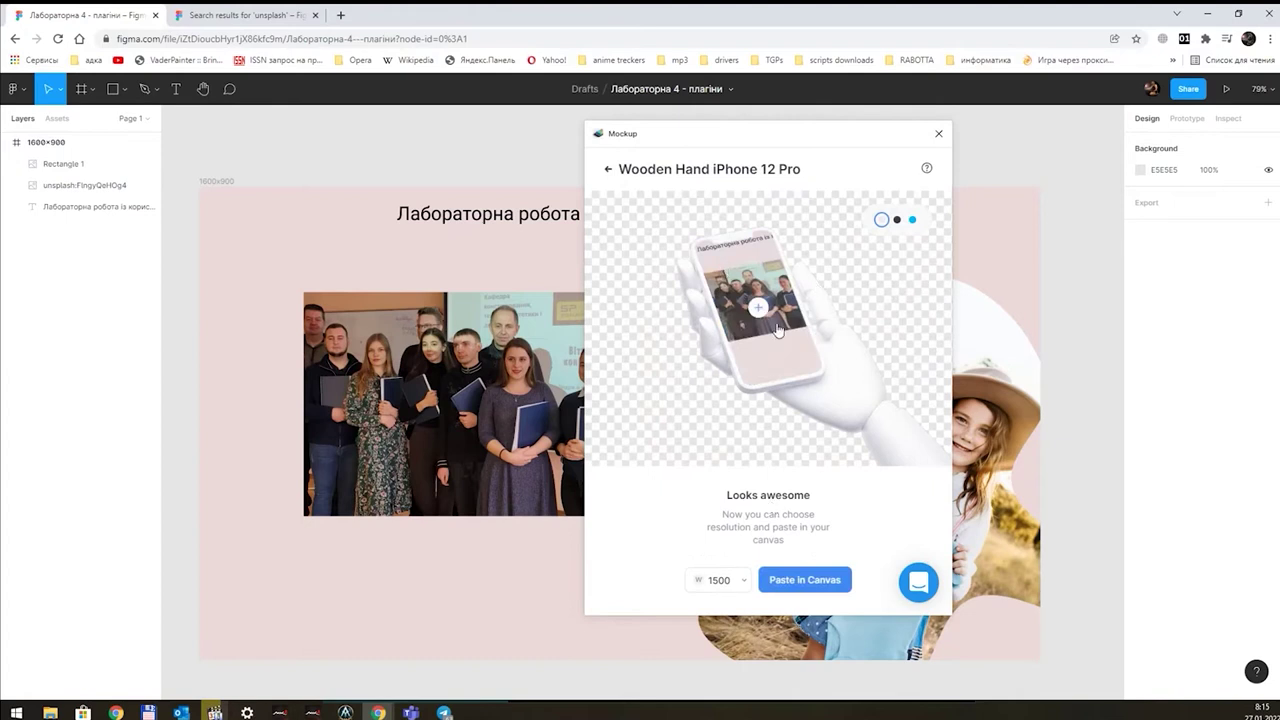
# Step: Keep the mockup's output resolution at 1500 width
pyautogui.click(747, 582)
pyautogui.click(747, 582)
pyautogui.click(766, 583)
pyautogui.click(744, 581)
pyautogui.click(744, 581)
pyautogui.click(738, 582)
pyautogui.click(740, 584)
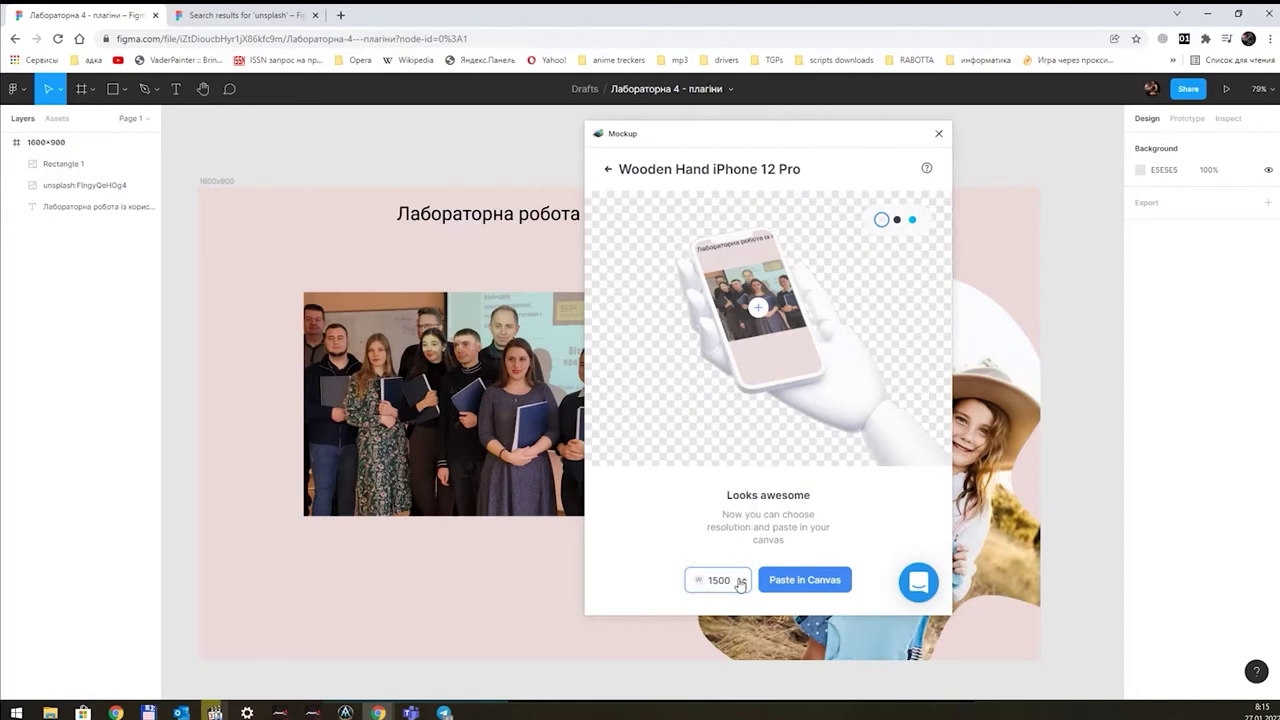
# Step: Try dark and blue hand colours, settle on white, and paste the mockup into the canvas
pyautogui.click(897, 222)
pyautogui.click(913, 221)
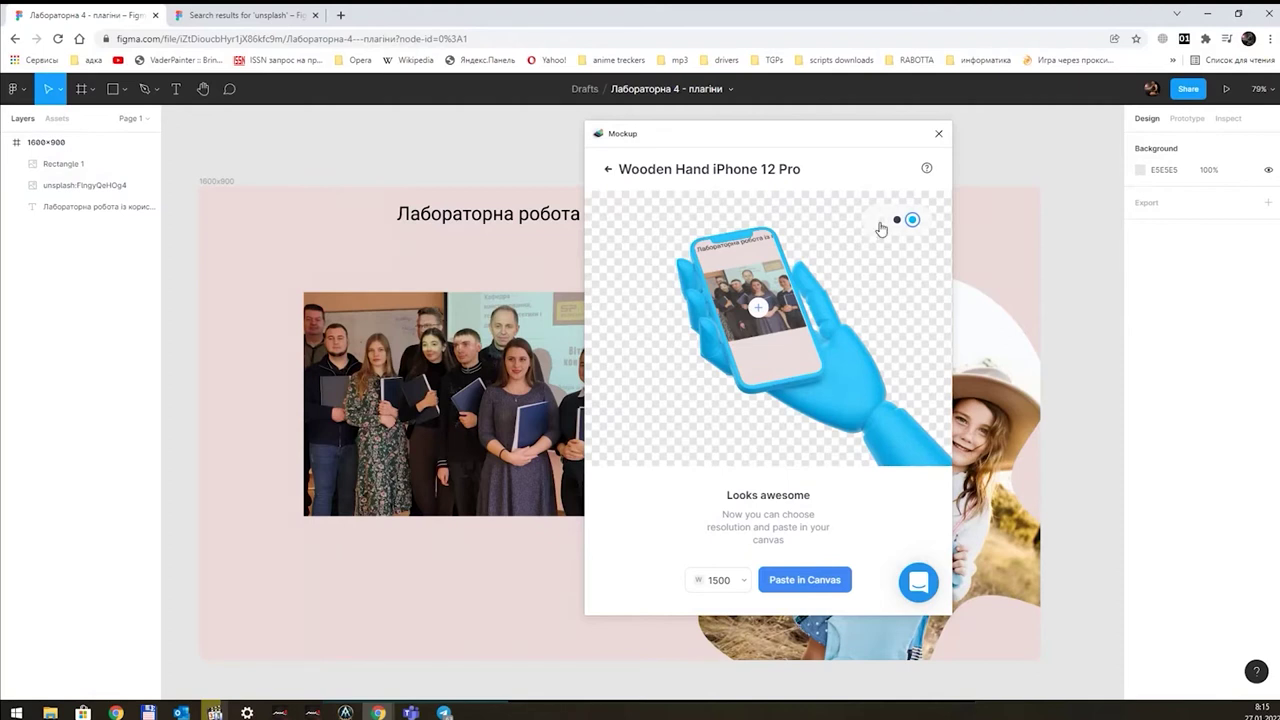
pyautogui.click(880, 221)
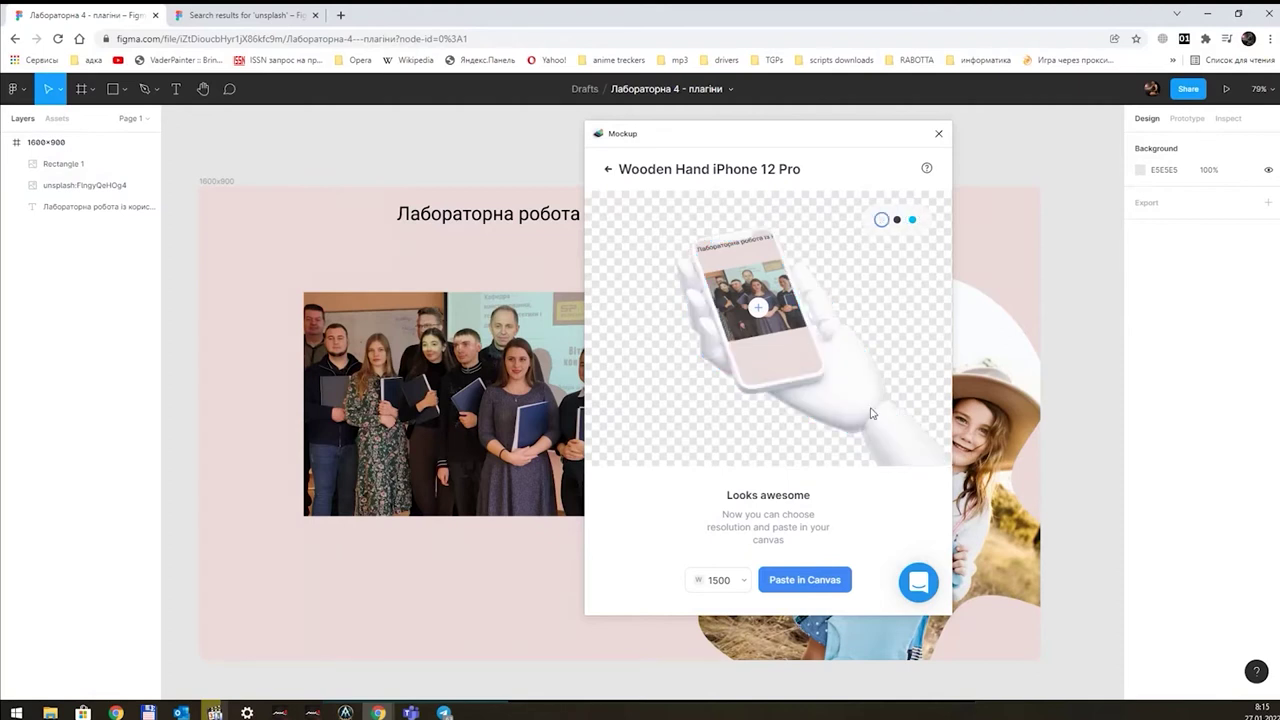
pyautogui.click(810, 588)
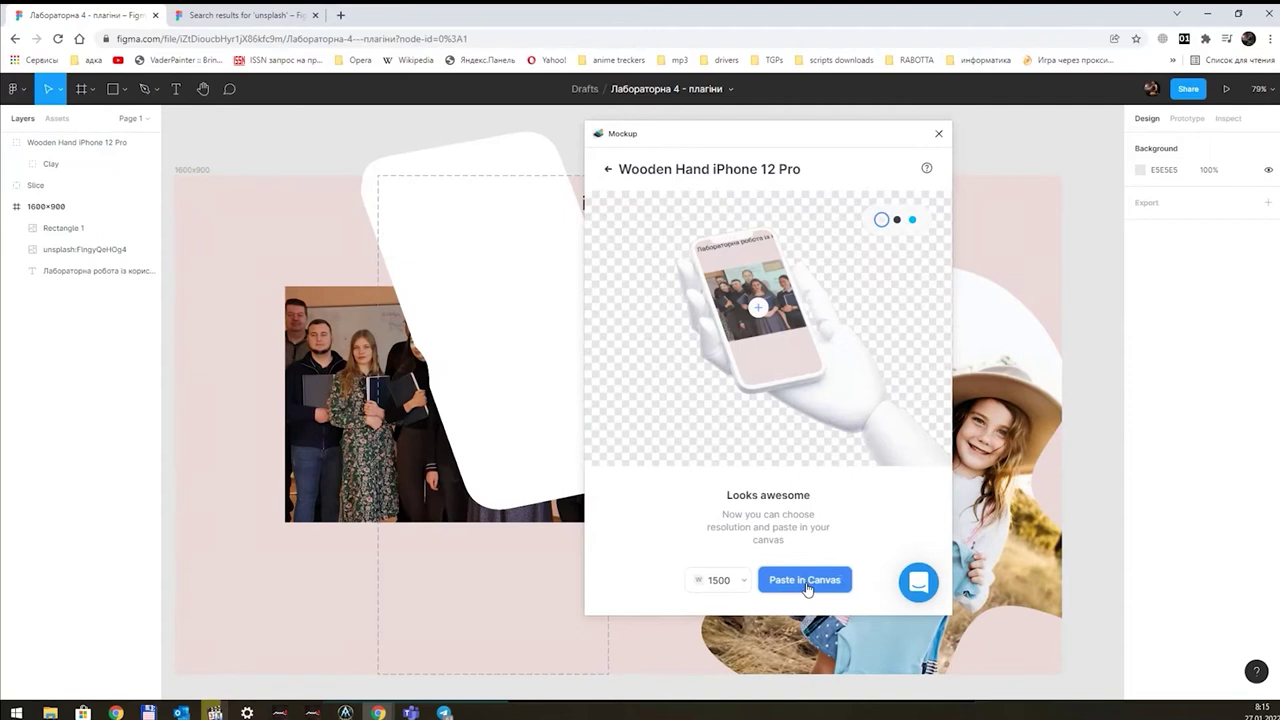
pyautogui.click(938, 136)
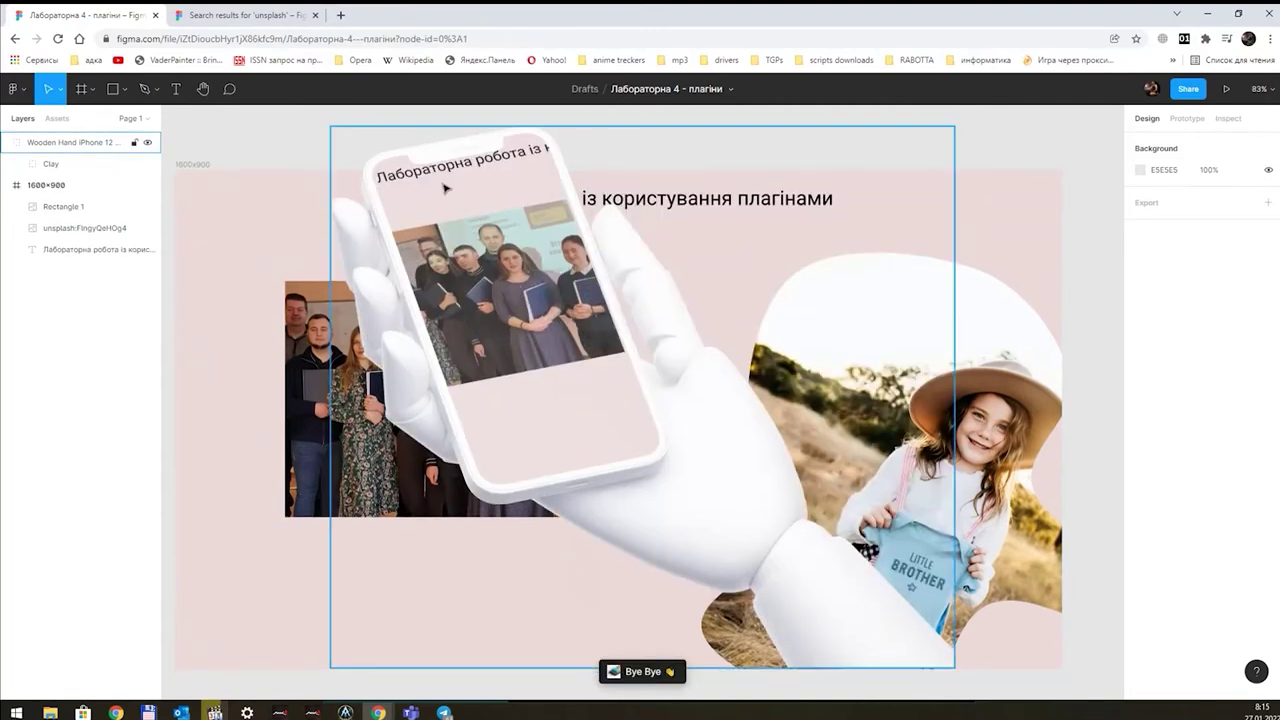
# Step: Shrink the hand mockup to about 717×622 and move it to the frame's lower left
pyautogui.click(330, 129)
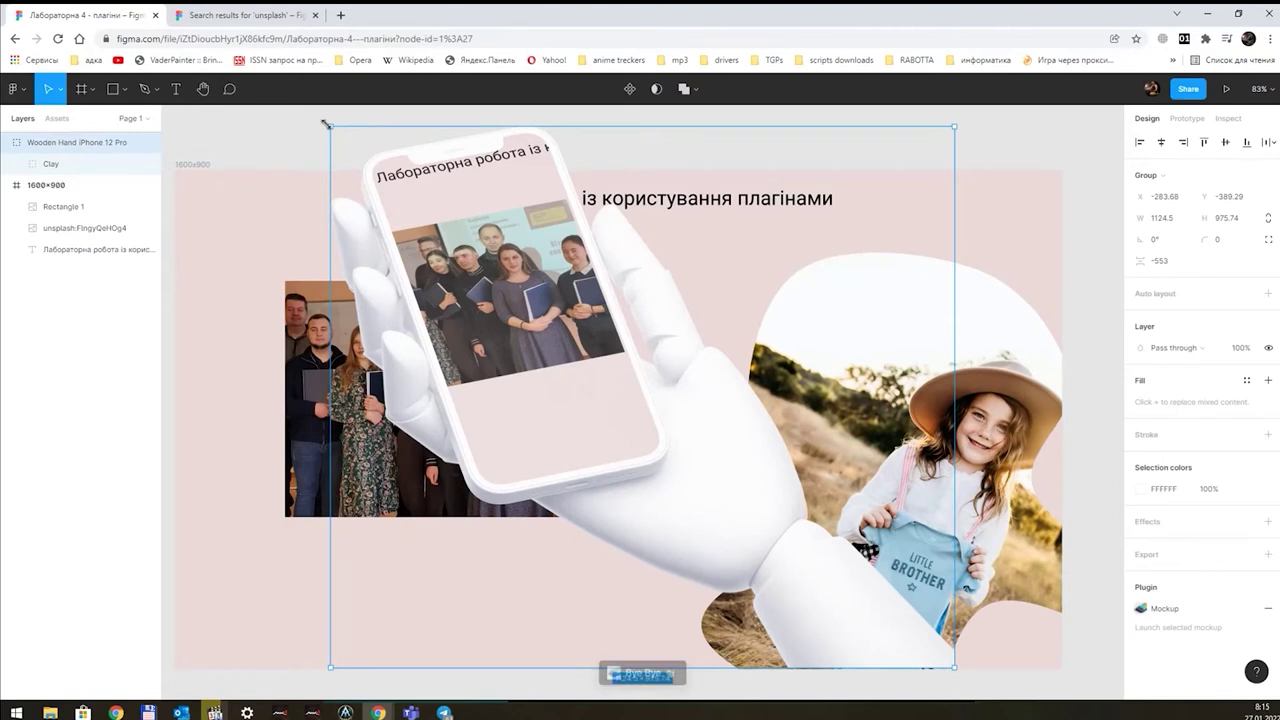
pyautogui.moveTo(326, 123); pyautogui.dragTo(556, 322)
pyautogui.moveTo(692, 400)
pyautogui.mouseDown()
pyautogui.moveTo(361, 401)
pyautogui.moveTo(503, 425)
pyautogui.mouseUp()
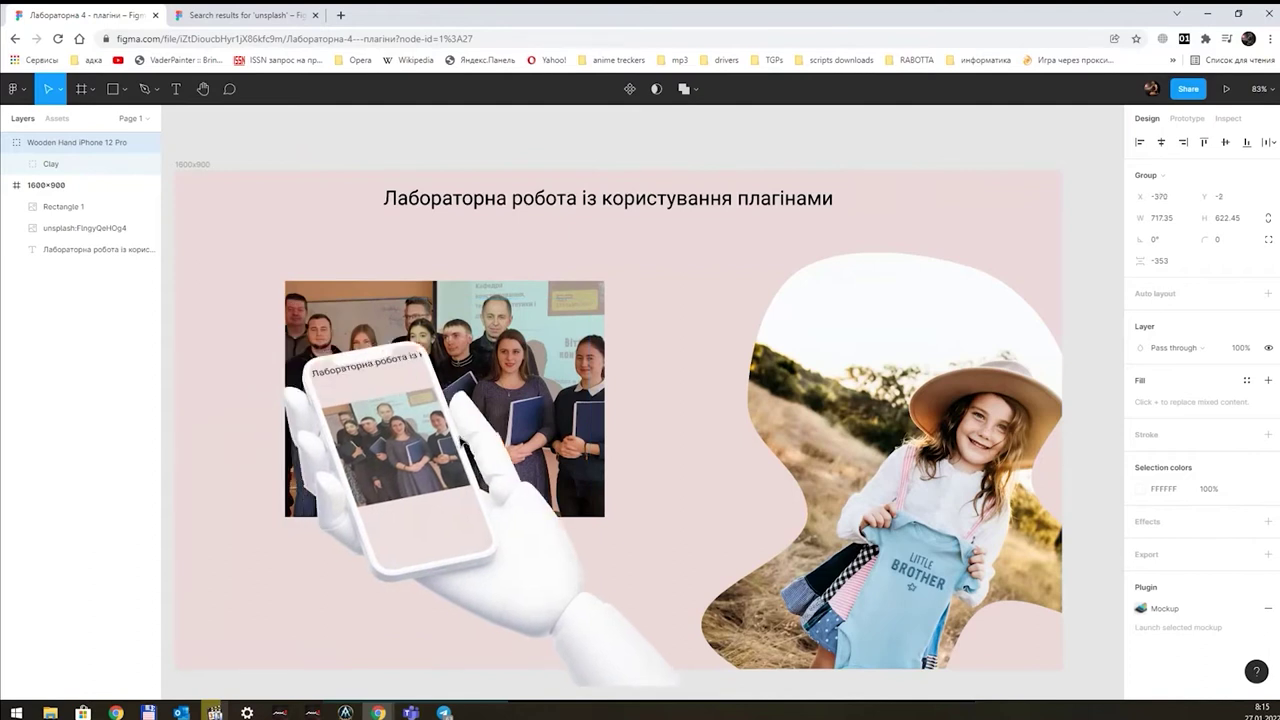
# Step: Delete the group-photo rectangle and check the resulting layout
pyautogui.click(558, 285)
pyautogui.press('Delete')
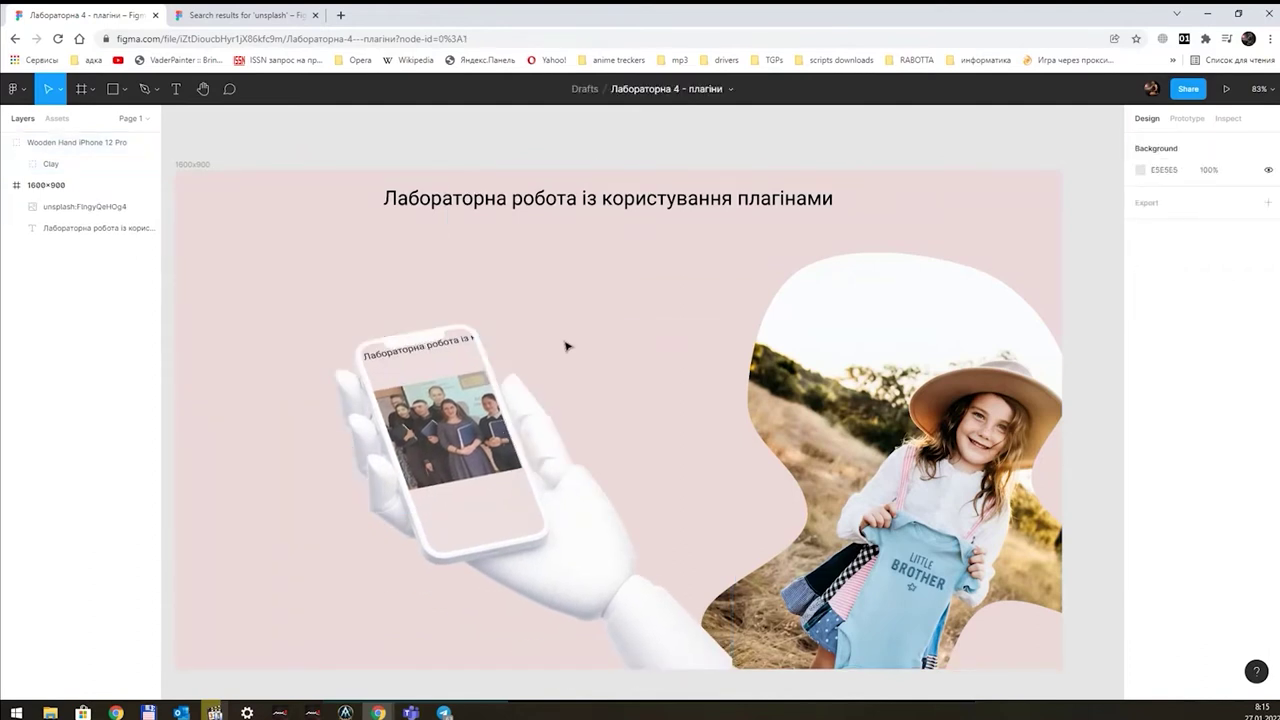
pyautogui.scroll(-3, 580, 330)
pyautogui.scroll(-1, 594, 309)
pyautogui.click(562, 265)
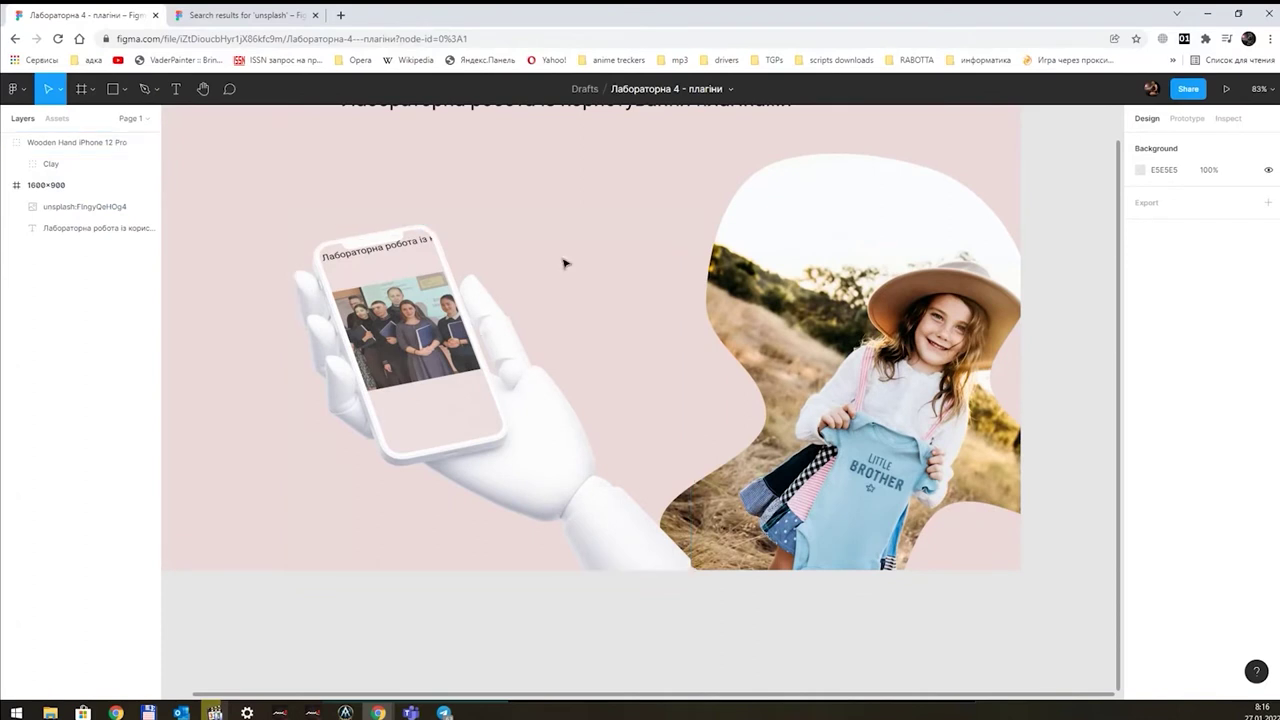
pyautogui.scroll(3, 555, 280)
pyautogui.scroll(2, 540, 320)
pyautogui.moveTo(534, 347)
pyautogui.mouseDown()
pyautogui.moveTo(528, 389)
pyautogui.moveTo(598, 324)
pyautogui.mouseUp()
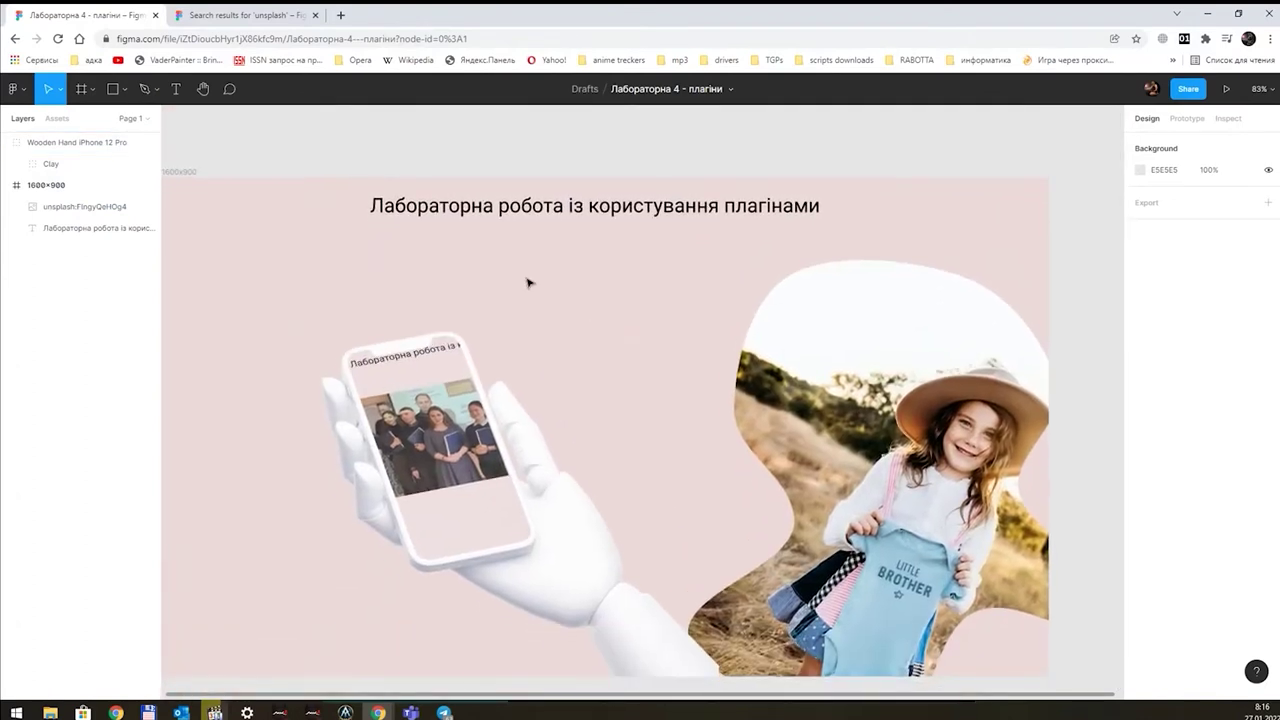
pyautogui.scroll(-1, 575, 300)
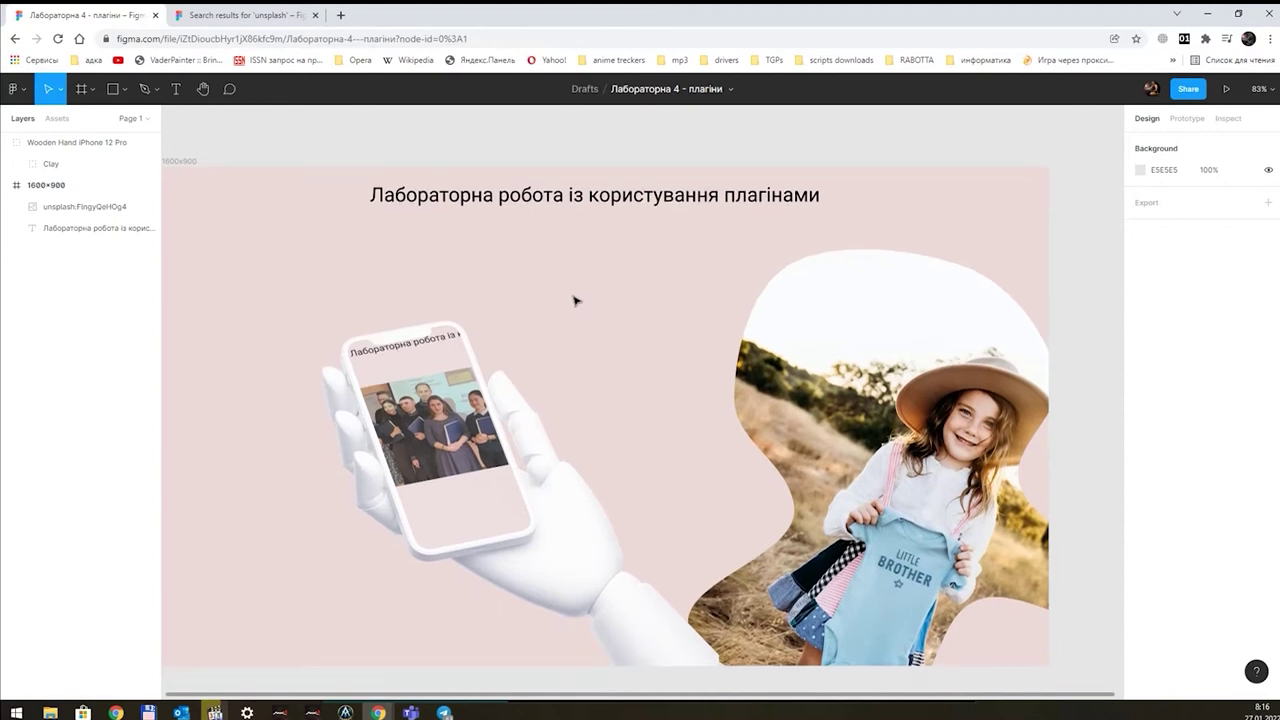
pyautogui.keyDown('ctrl'); pyautogui.scroll(-1, 489, 273); pyautogui.keyUp('ctrl')
pyautogui.keyDown('ctrl'); pyautogui.scroll(-3, 498, 274); pyautogui.keyUp('ctrl')
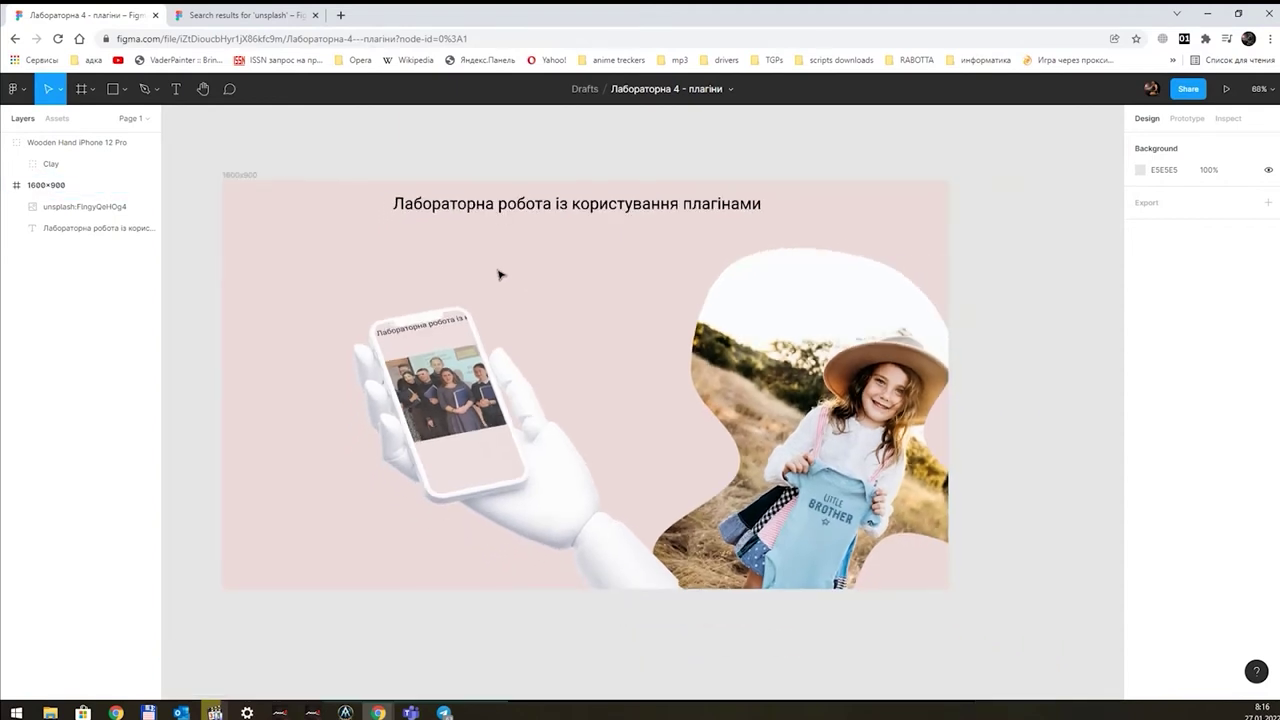
# Step: Draw a 1548×859 rectangle over the frame and place the image за компом моделім.jpg into it
pyautogui.click(113, 92)
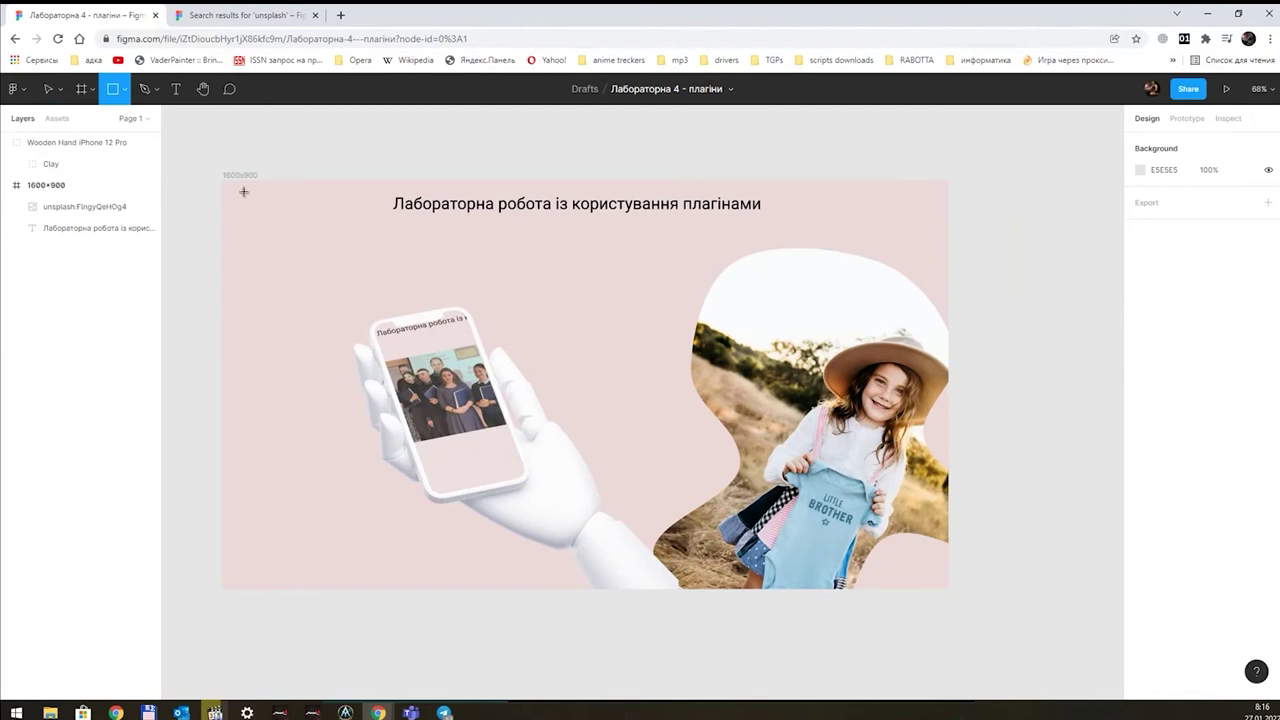
pyautogui.moveTo(243, 191); pyautogui.dragTo(934, 575)
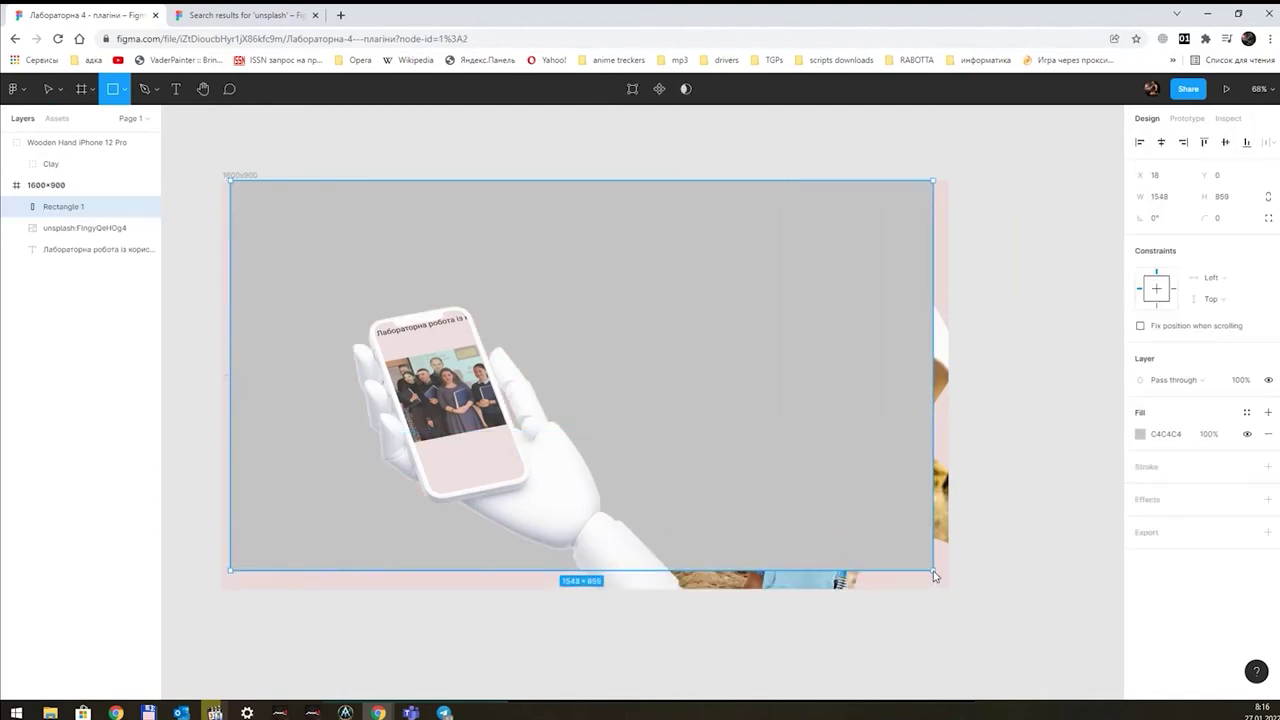
pyautogui.click(126, 89)
pyautogui.click(114, 218)
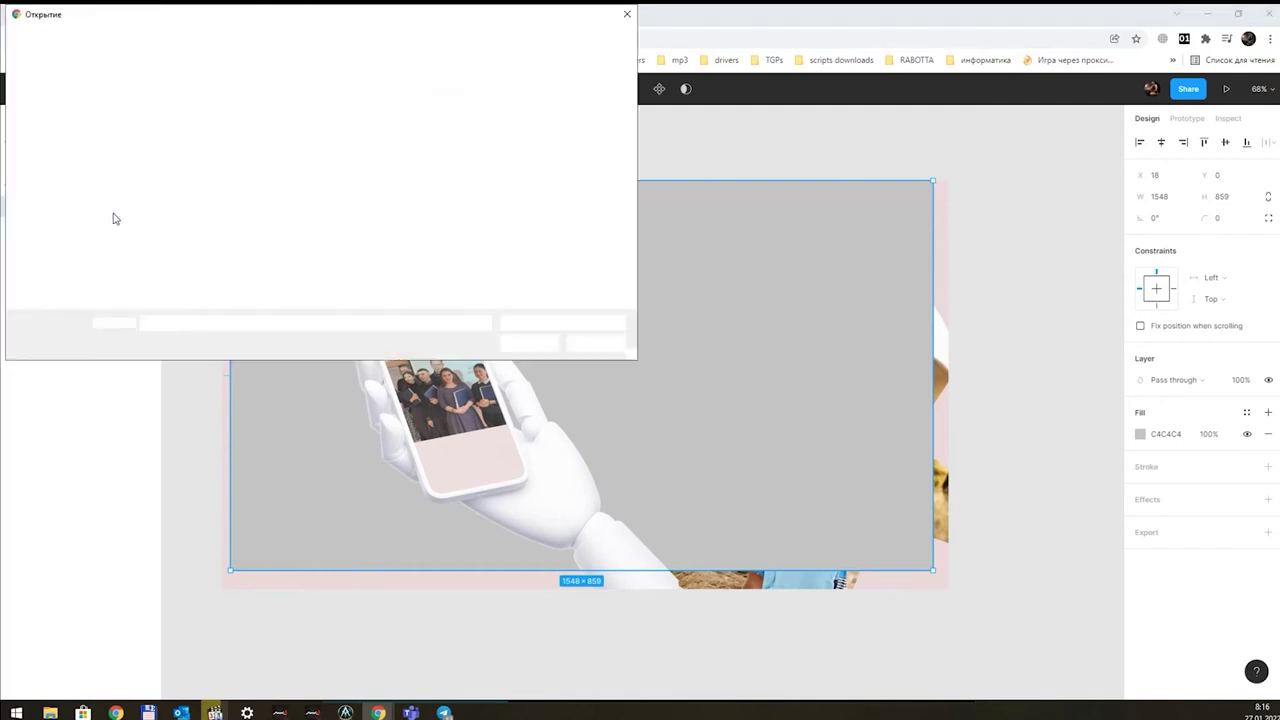
pyautogui.doubleClick(376, 115)
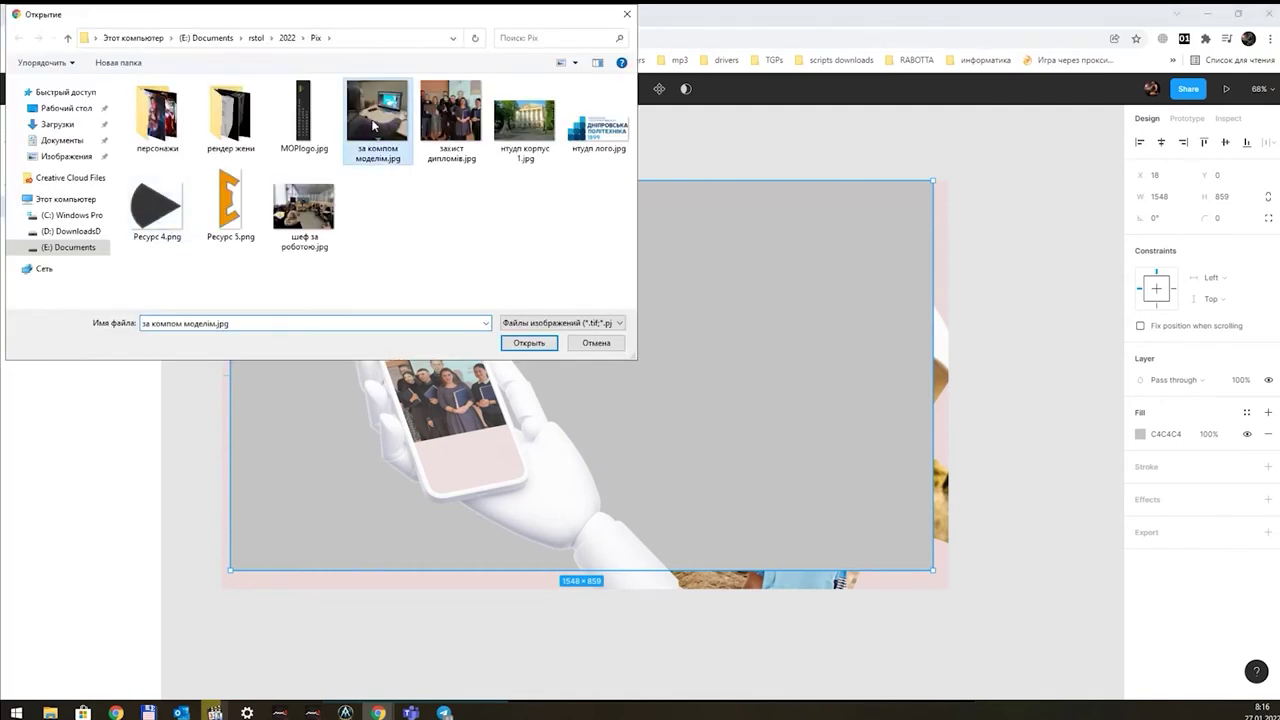
pyautogui.click(557, 308)
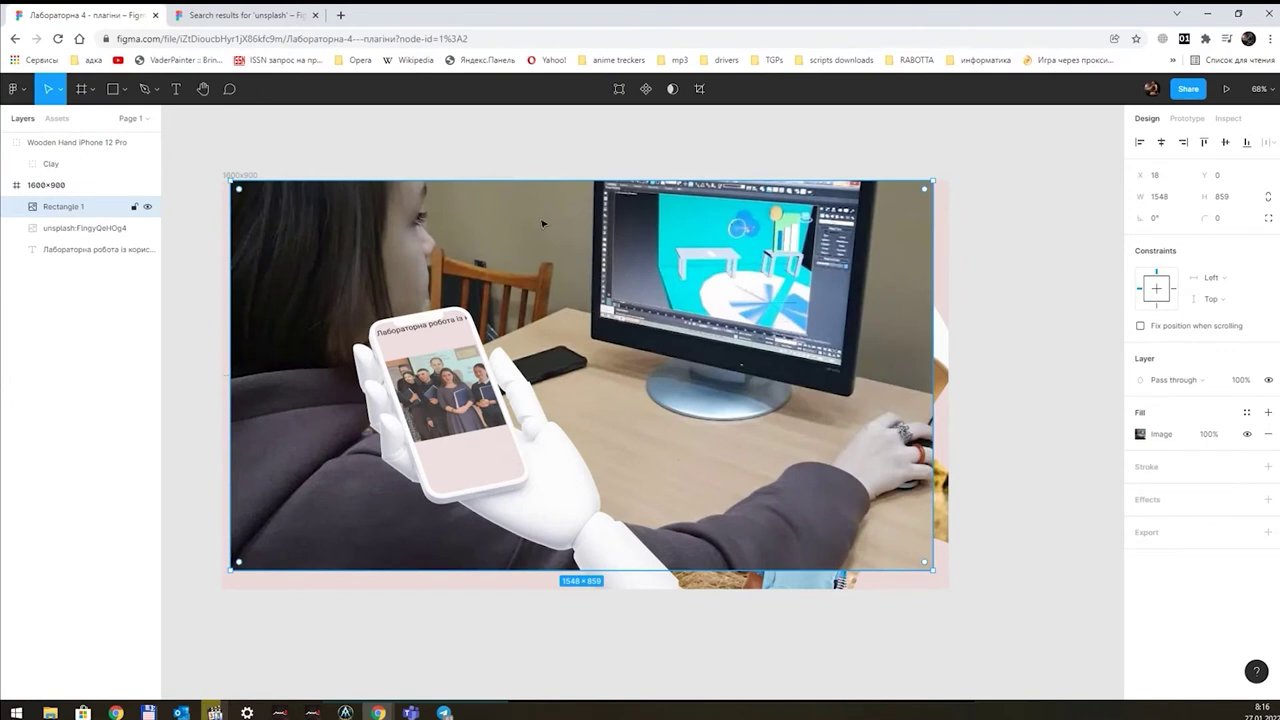
# Step: Launch the Mockup plugin on the photo rectangle and open the Clay iPhone 13 Pro mockup
pyautogui.rightClick(602, 230)
pyautogui.moveTo(623, 497)
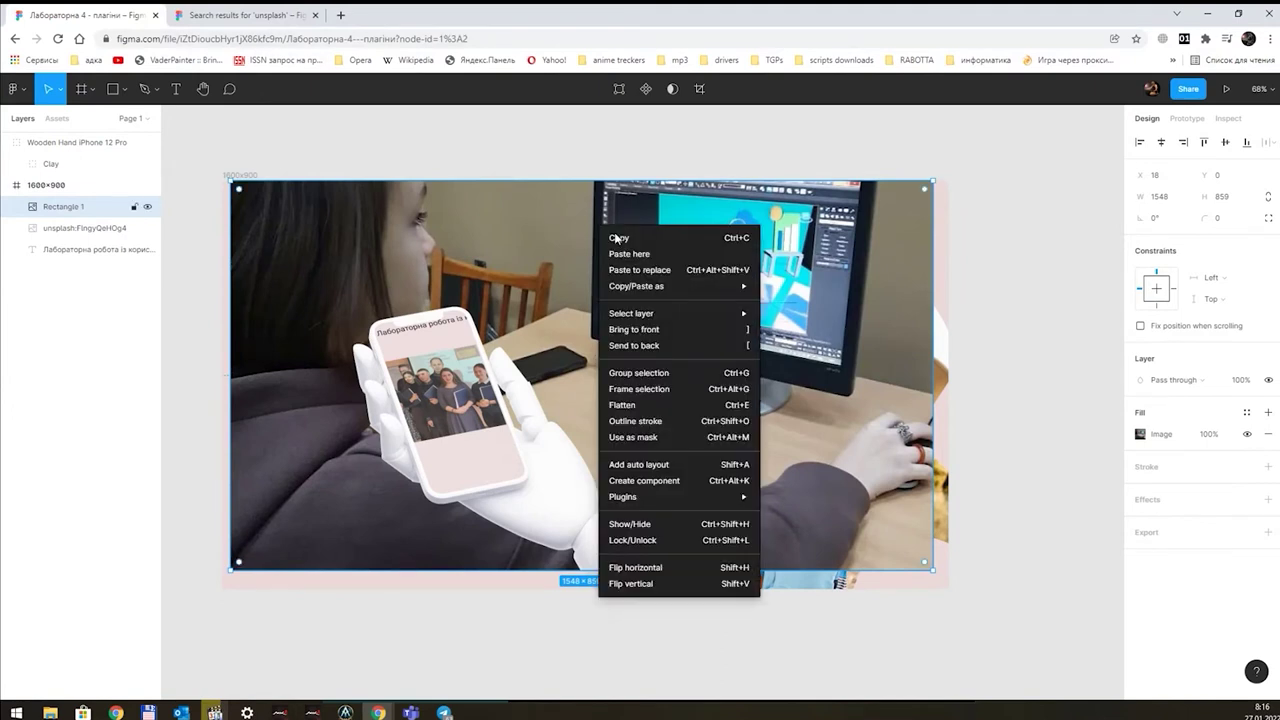
pyautogui.click(786, 389)
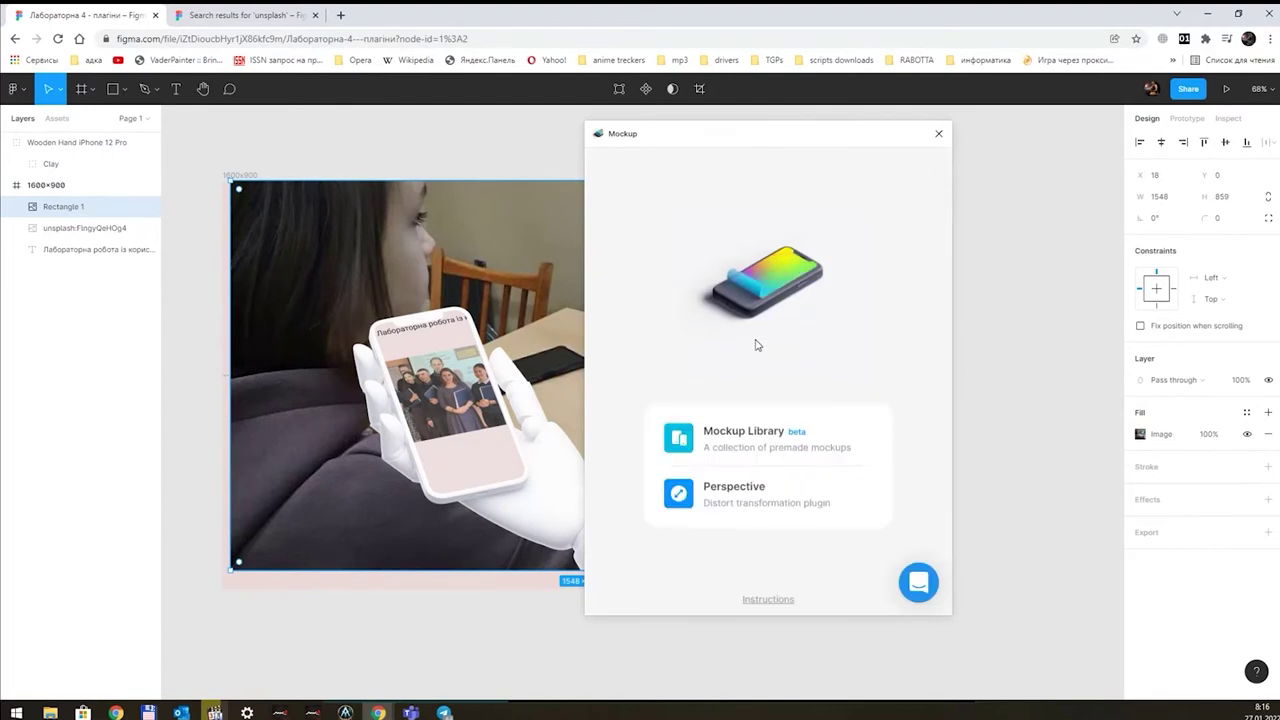
pyautogui.click(744, 430)
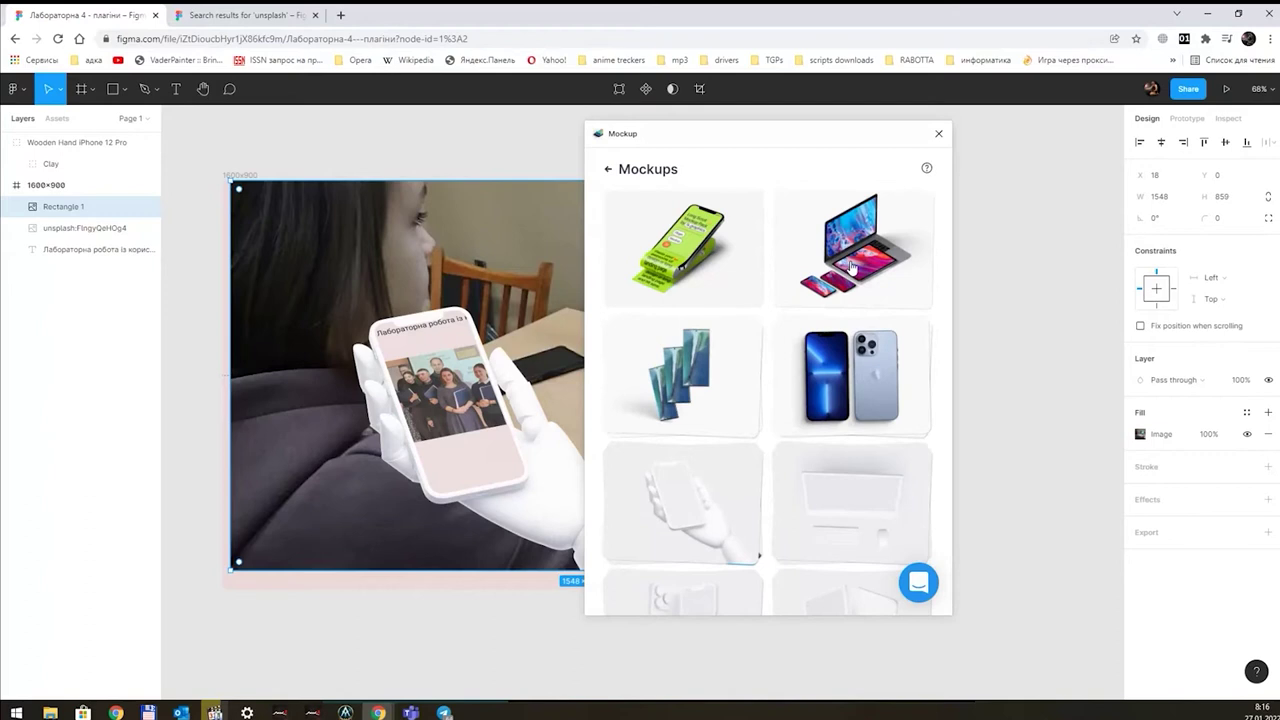
pyautogui.scroll(-2, 848, 490)
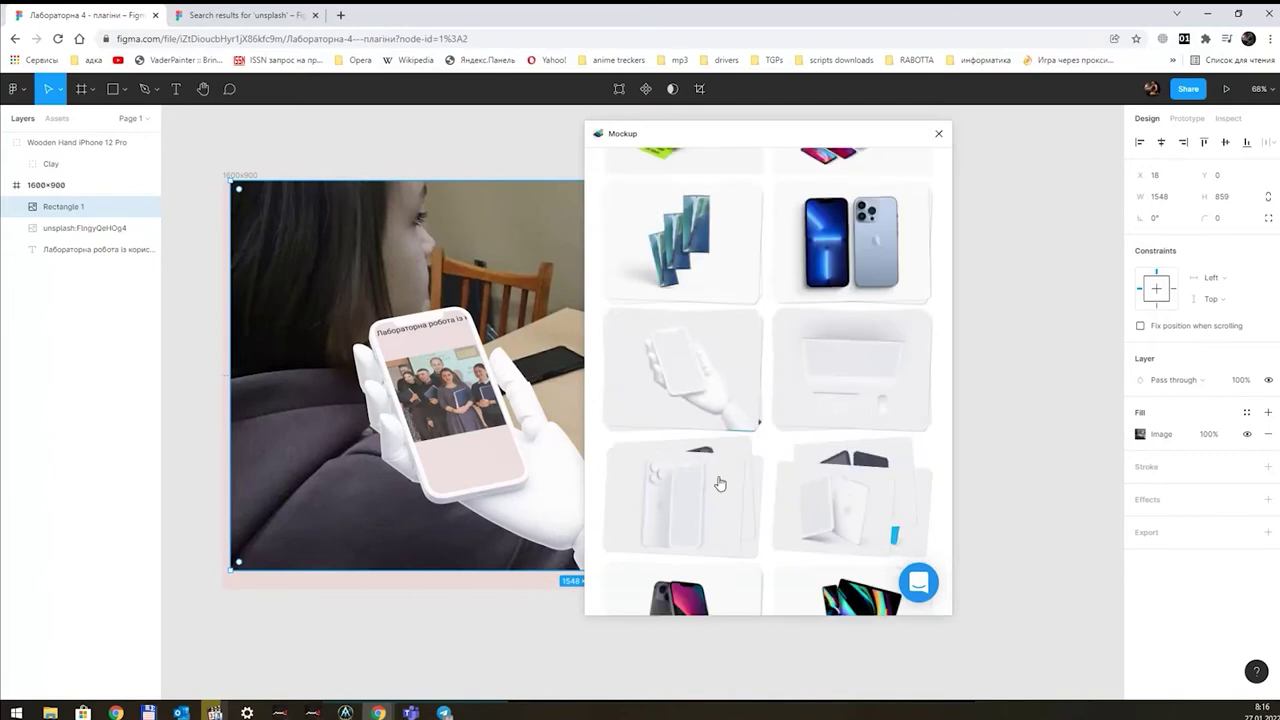
pyautogui.click(720, 484)
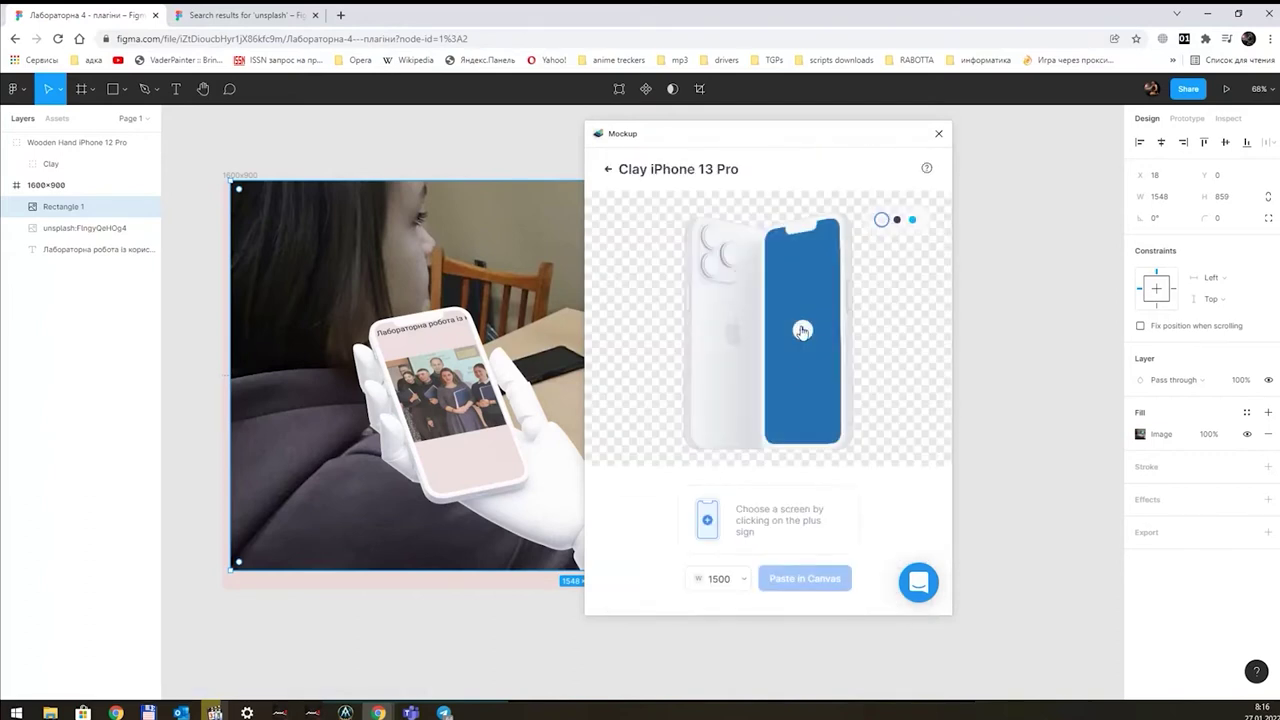
# Step: Use the 1600×900 artboard image as the phone screen, panned and cropped to fit
pyautogui.click(802, 329)
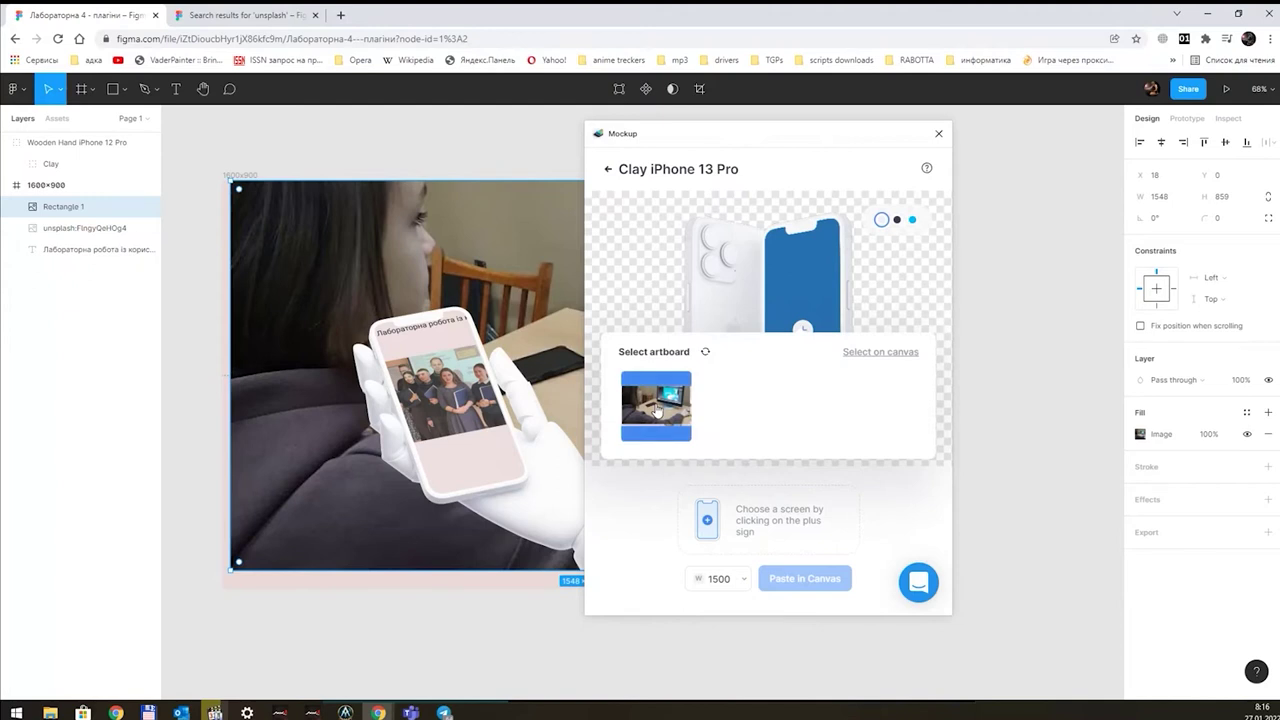
pyautogui.click(657, 410)
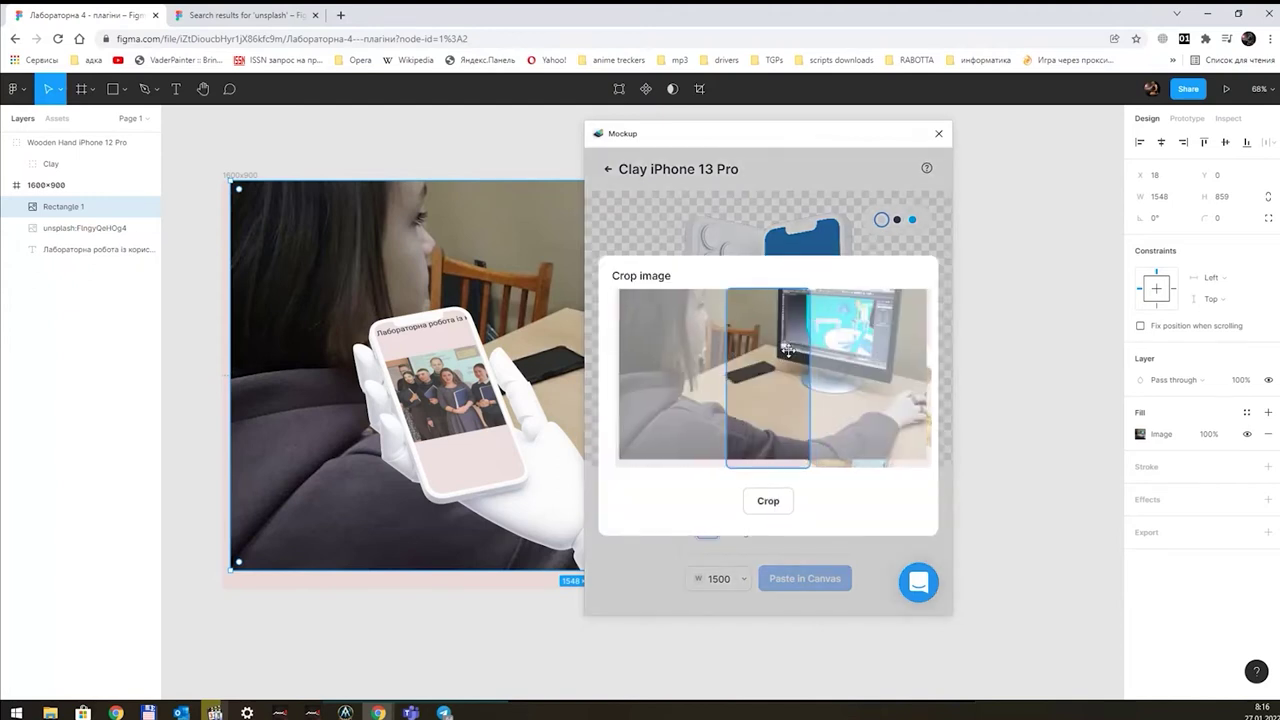
pyautogui.moveTo(788, 350); pyautogui.dragTo(830, 344)
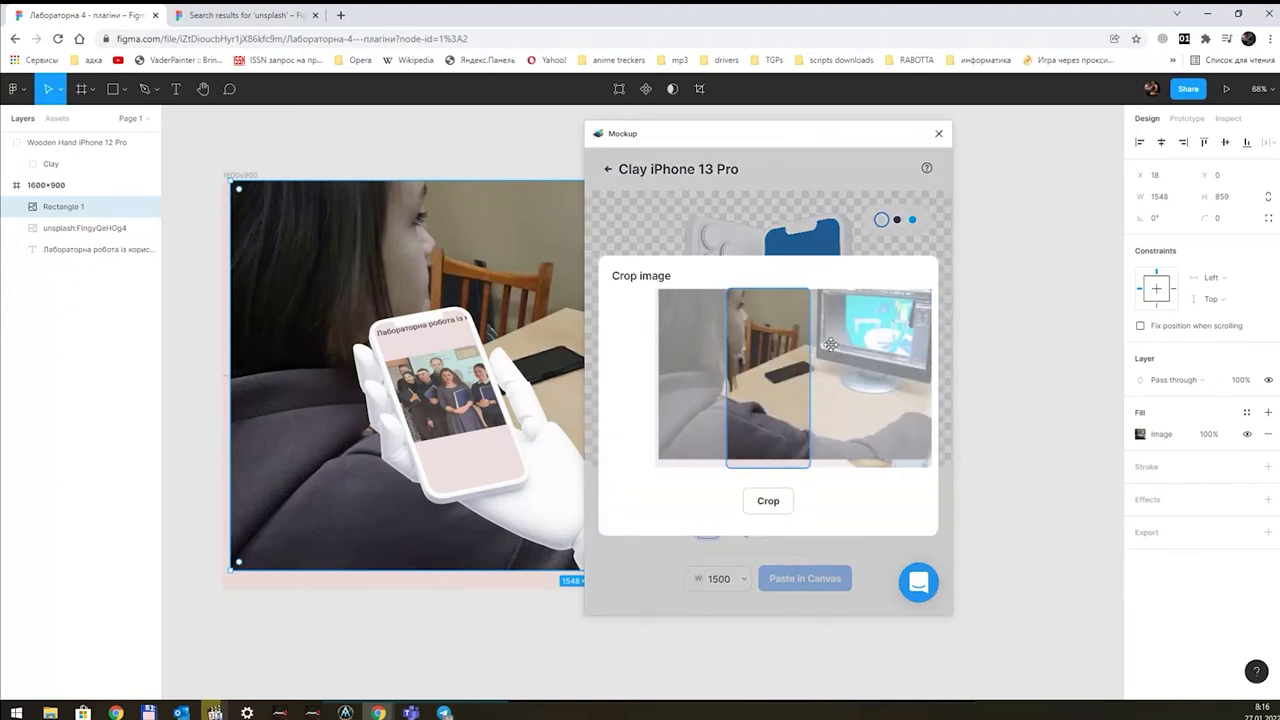
pyautogui.moveTo(830, 344); pyautogui.dragTo(674, 347)
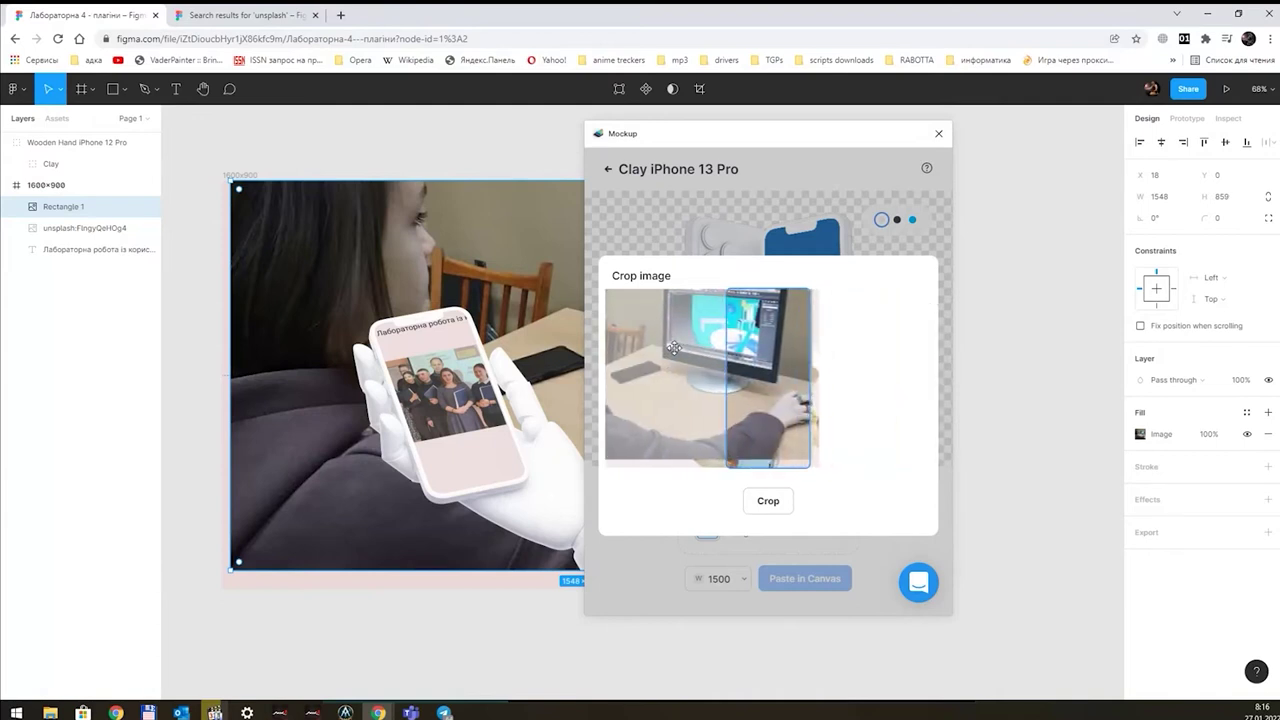
pyautogui.click(768, 501)
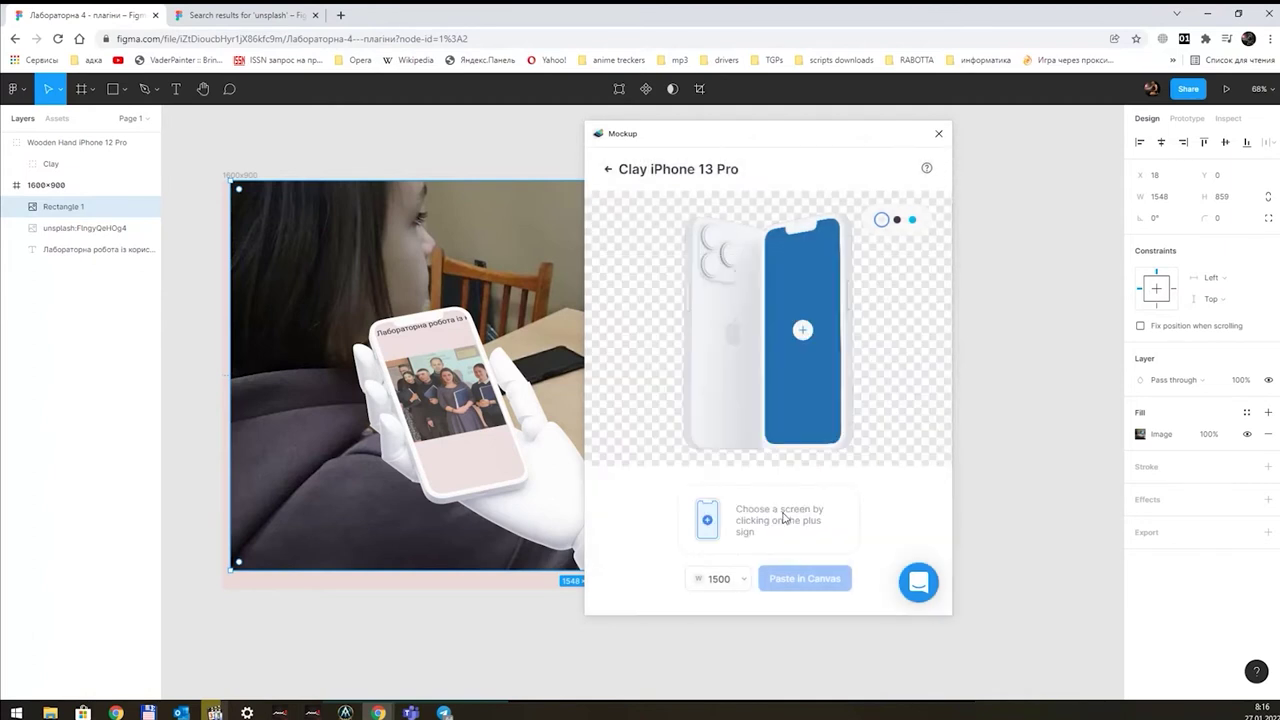
# Step: Paste the Clay iPhone 13 Pro mockup, shrink it, and delete Rectangle 1
pyautogui.click(815, 581)
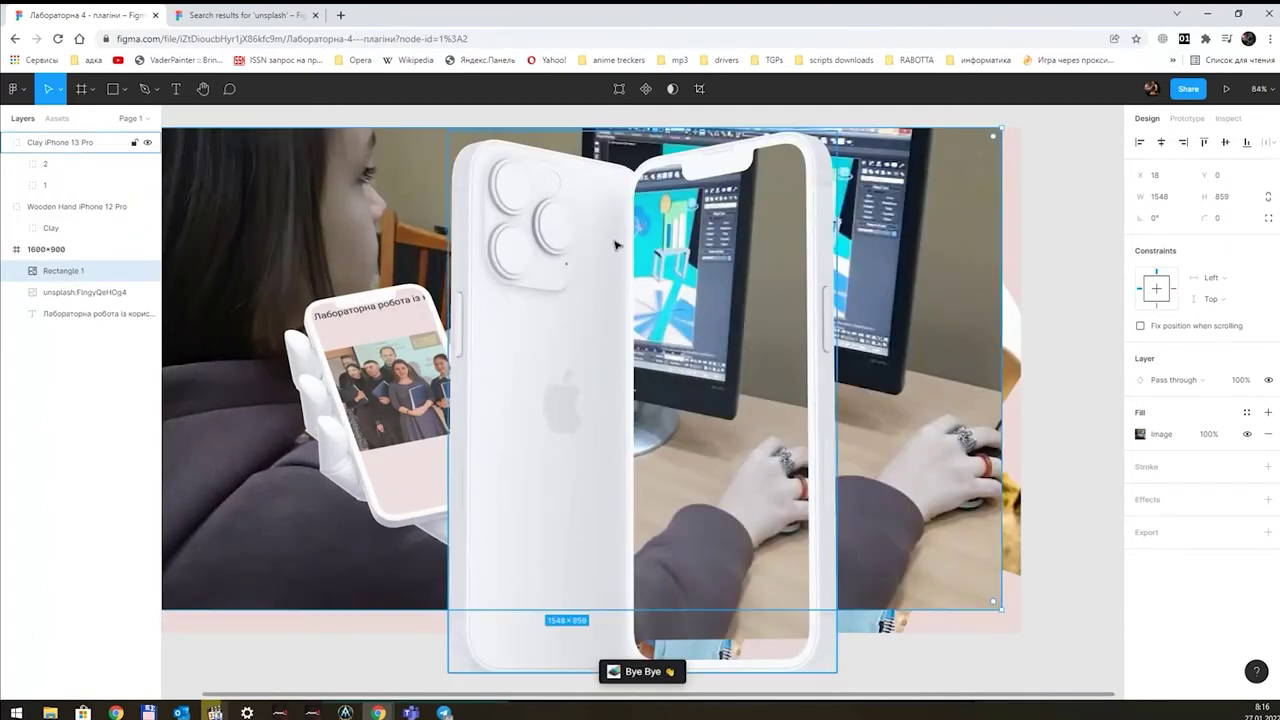
pyautogui.moveTo(447, 130); pyautogui.dragTo(628, 380)
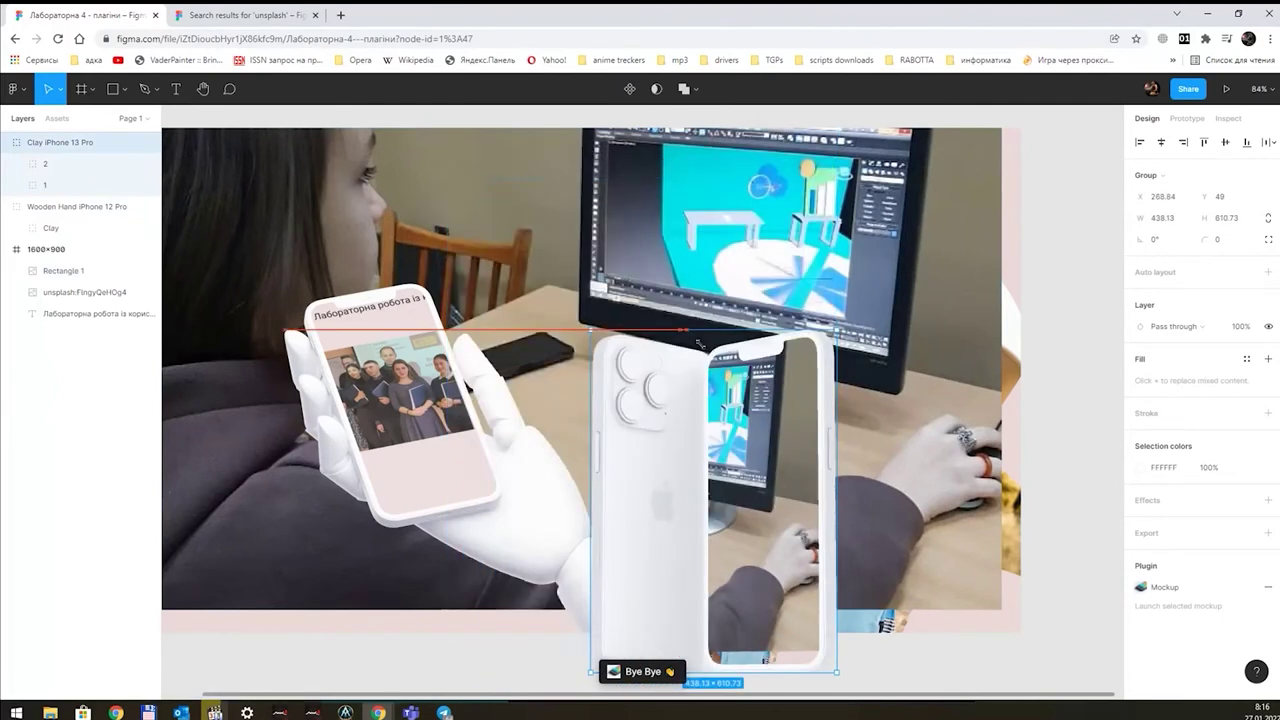
pyautogui.click(305, 167)
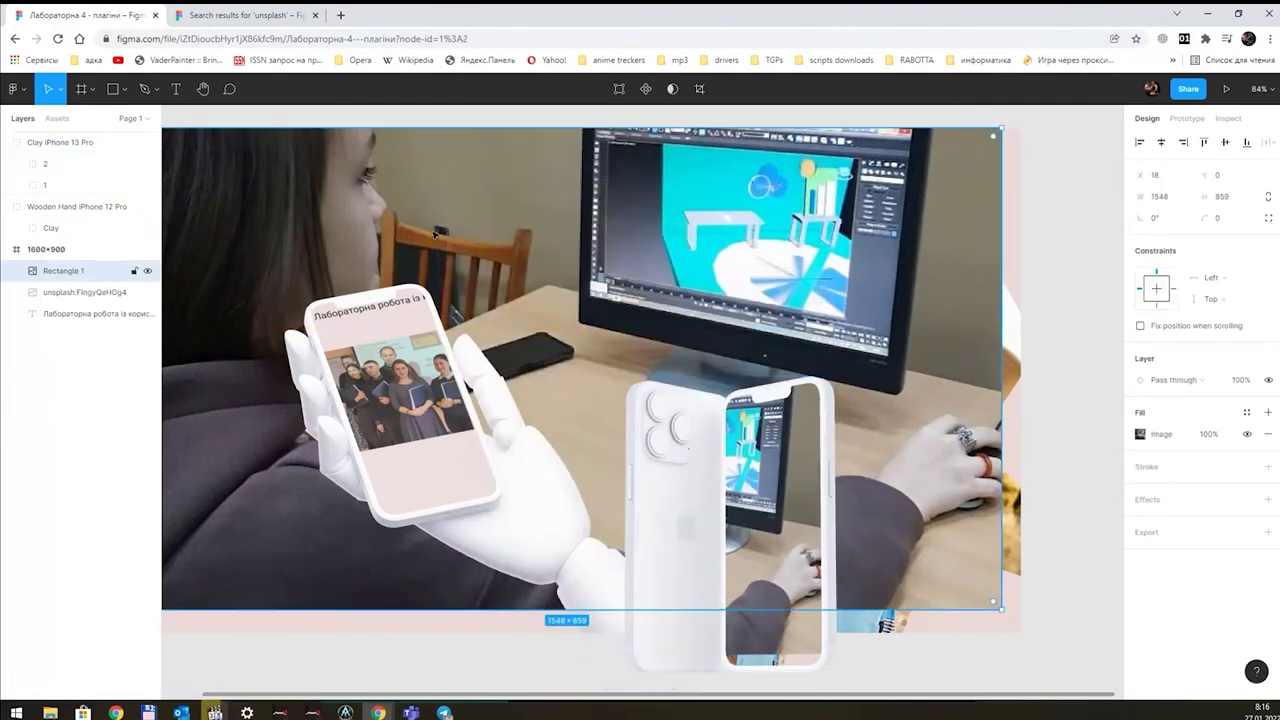
pyautogui.click(1086, 314)
pyautogui.click(963, 299)
pyautogui.press('Delete')
# Step: Reposition the Clay iPhone mockup and shrink the Wooden Hand mockup beside it
pyautogui.moveTo(775, 452)
pyautogui.mouseDown()
pyautogui.moveTo(627, 266)
pyautogui.moveTo(653, 265)
pyautogui.mouseUp()
pyautogui.scroll(-2, 646, 279)
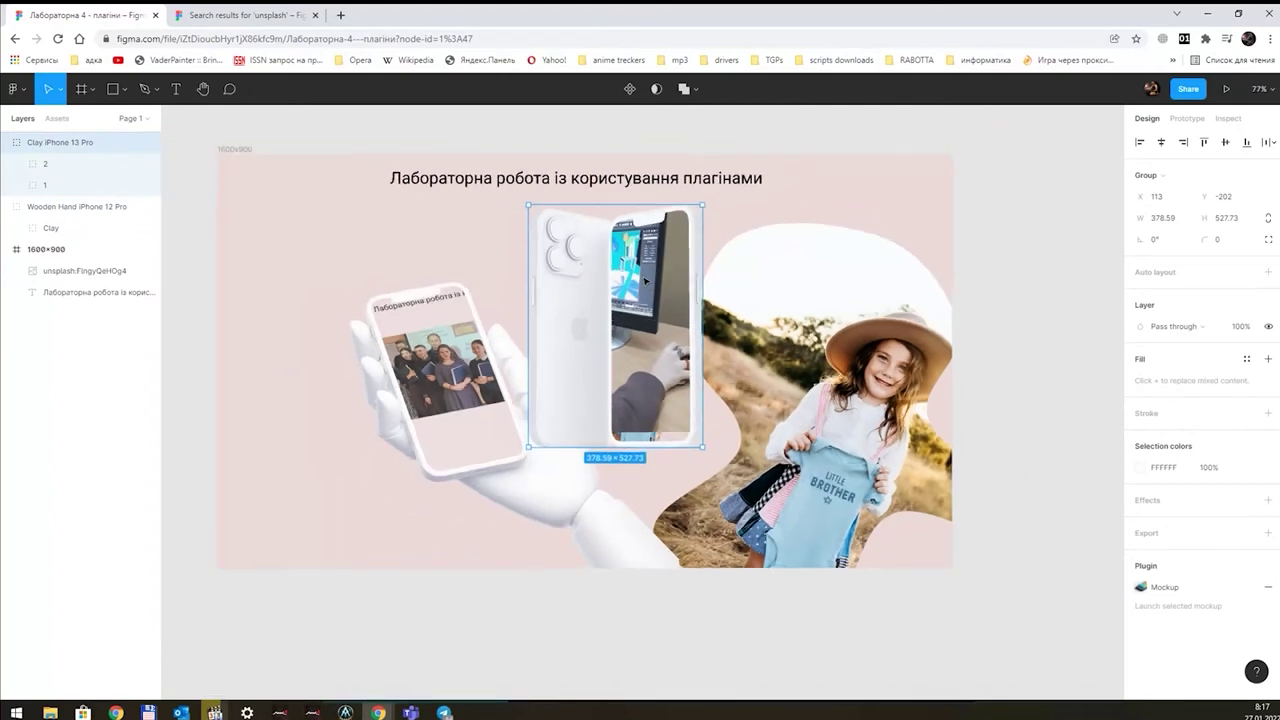
pyautogui.scroll(-1, 645, 281)
pyautogui.scroll(-2, 642, 286)
pyautogui.moveTo(642, 286); pyautogui.dragTo(677, 383)
pyautogui.click(606, 285)
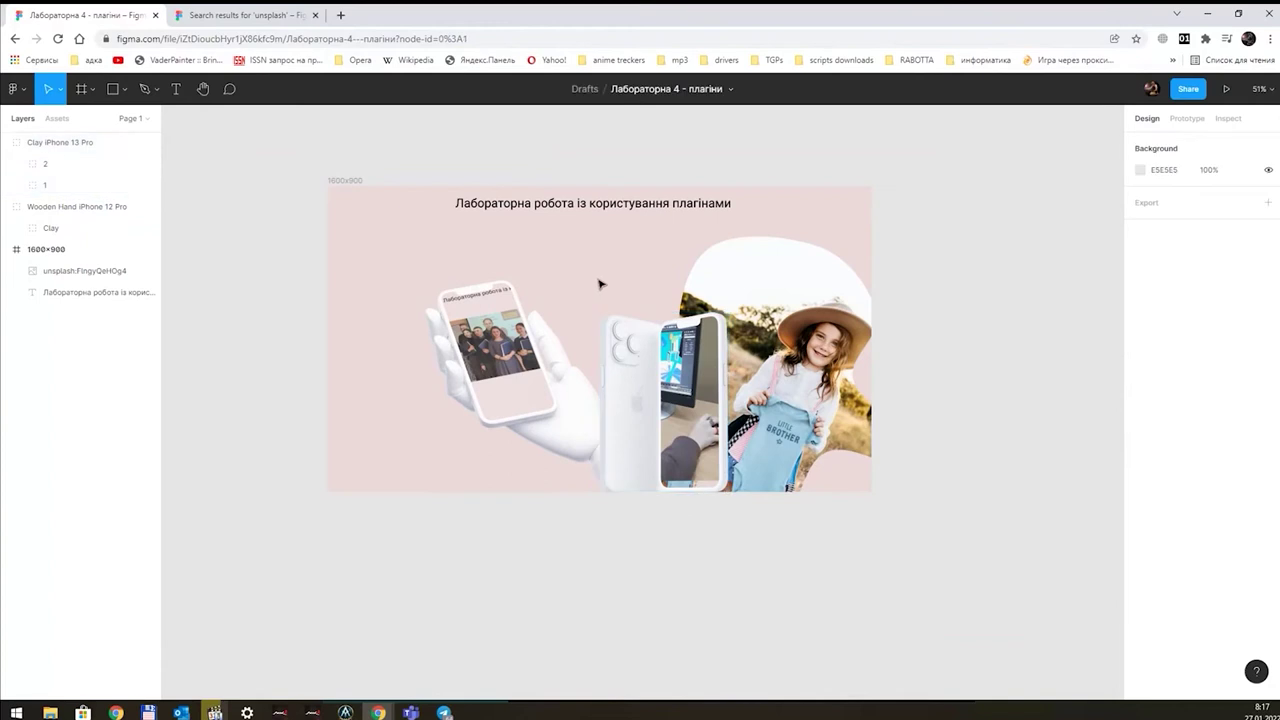
pyautogui.moveTo(530, 338)
pyautogui.mouseDown()
pyautogui.moveTo(524, 357)
pyautogui.moveTo(479, 338)
pyautogui.mouseUp()
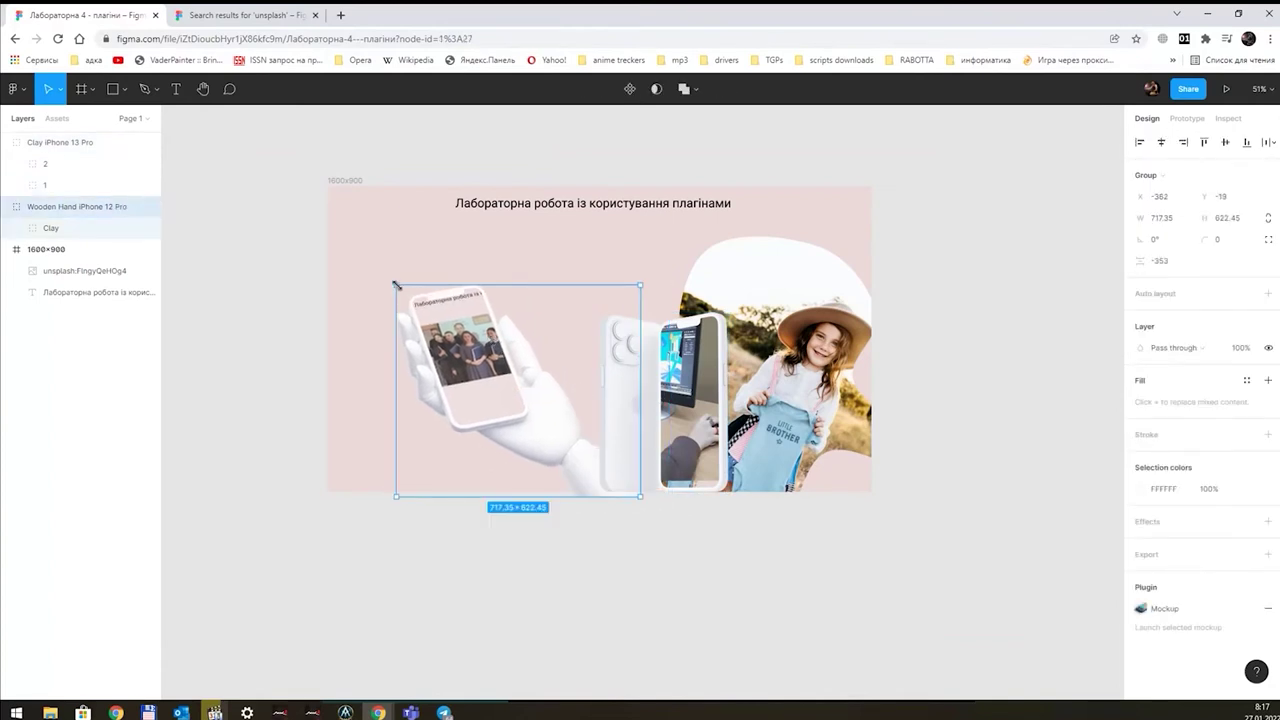
pyautogui.moveTo(395, 285); pyautogui.dragTo(474, 350)
pyautogui.moveTo(640, 380)
pyautogui.mouseDown()
pyautogui.moveTo(670, 383)
pyautogui.moveTo(667, 398)
pyautogui.mouseUp()
# Step: Move the Wooden Hand mockup right, toward the Clay iPhone
pyautogui.scroll(3, 660, 315)
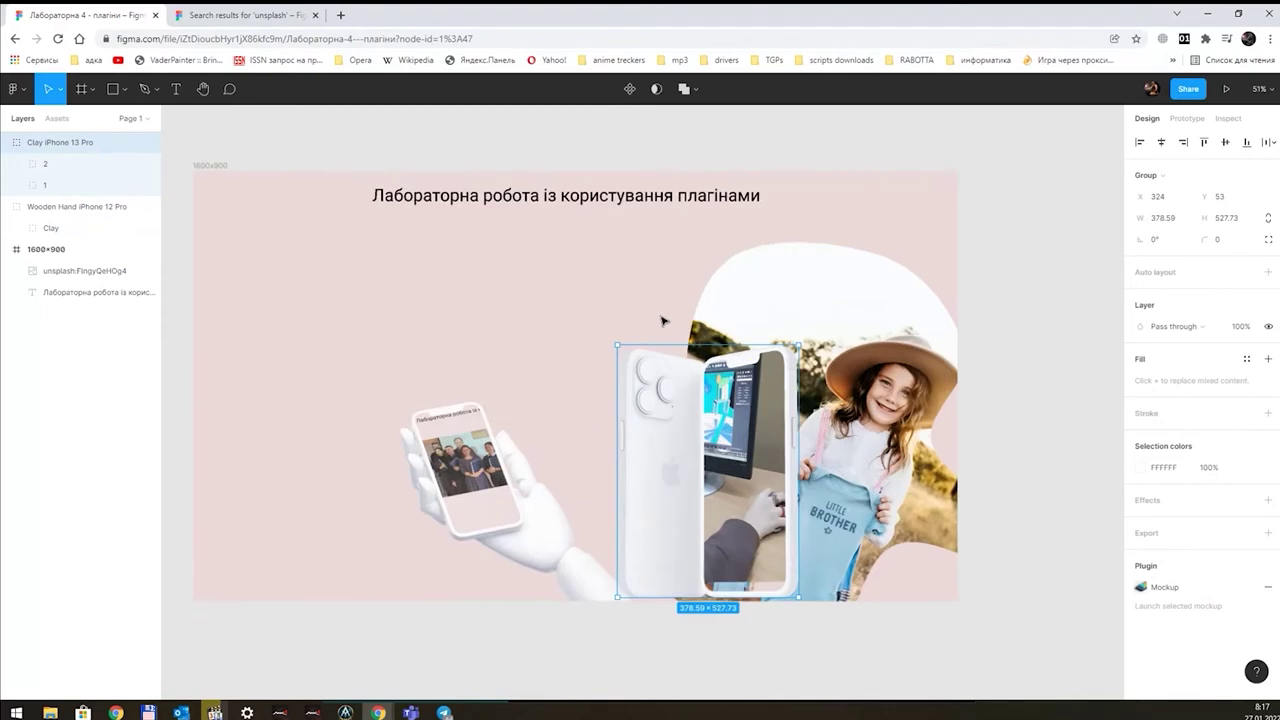
pyautogui.scroll(3, 551, 294)
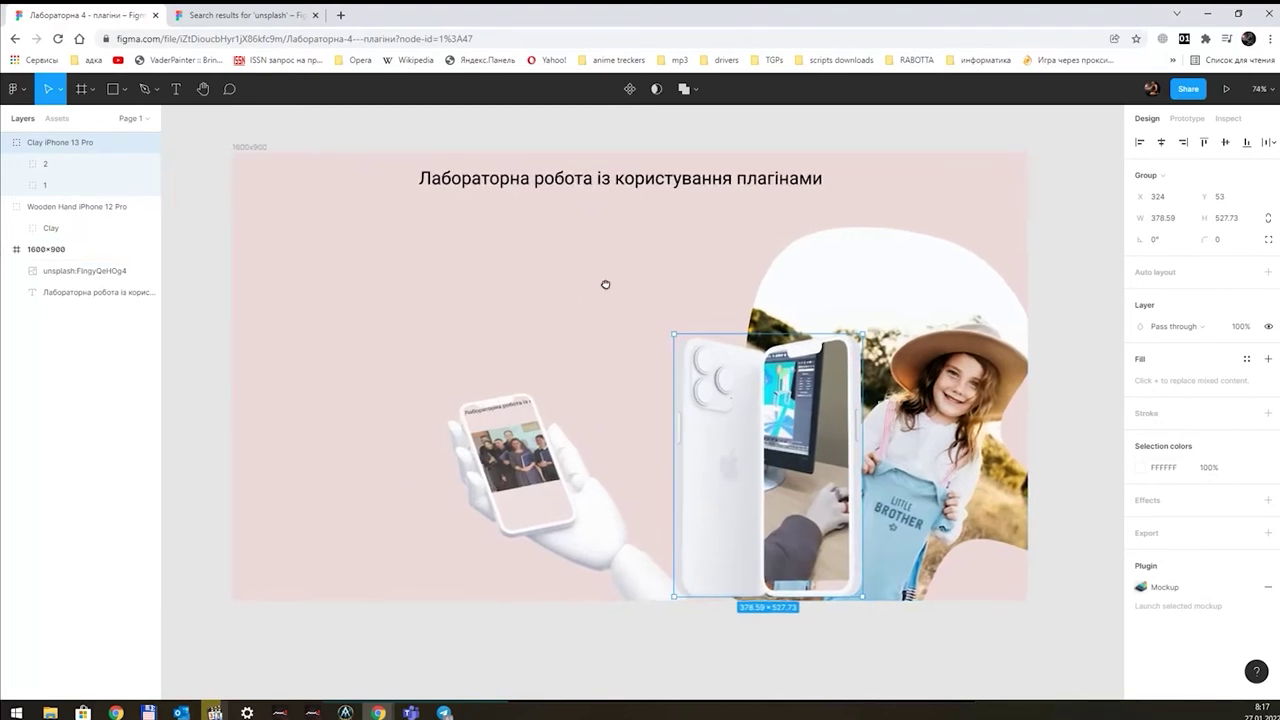
pyautogui.moveTo(605, 285); pyautogui.dragTo(600, 293)
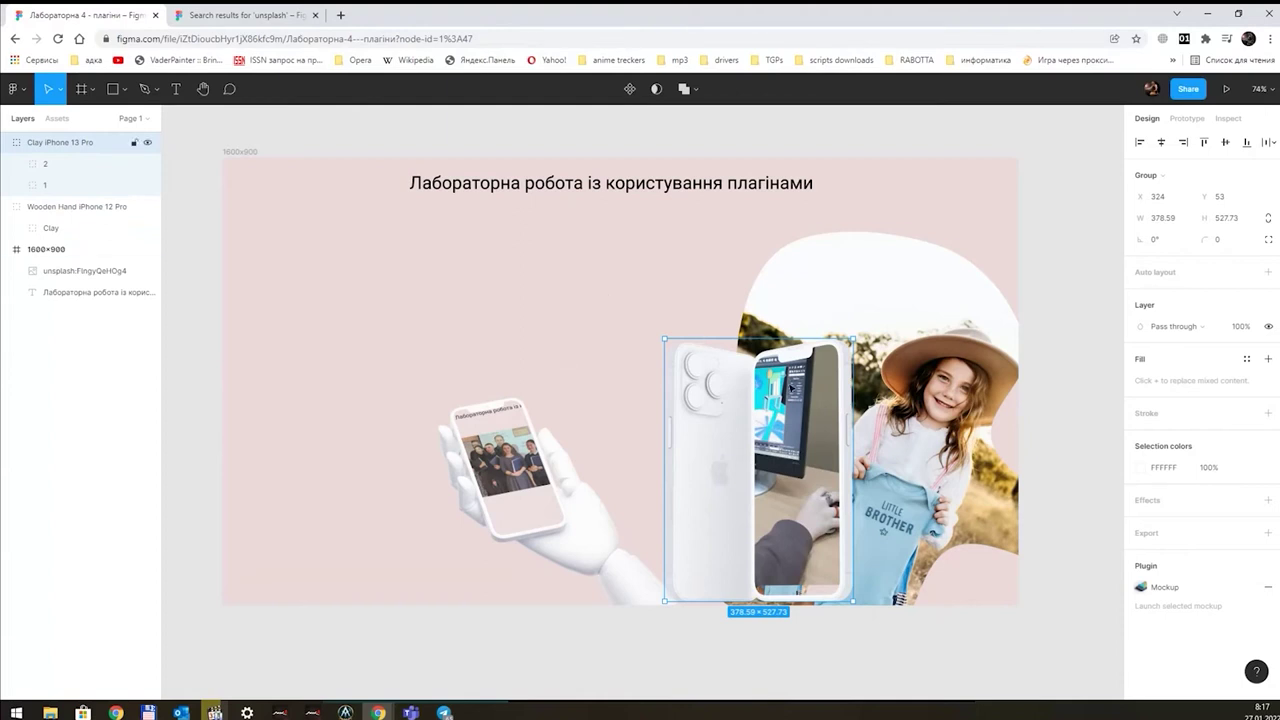
pyautogui.click(548, 487)
pyautogui.moveTo(526, 484); pyautogui.dragTo(573, 484)
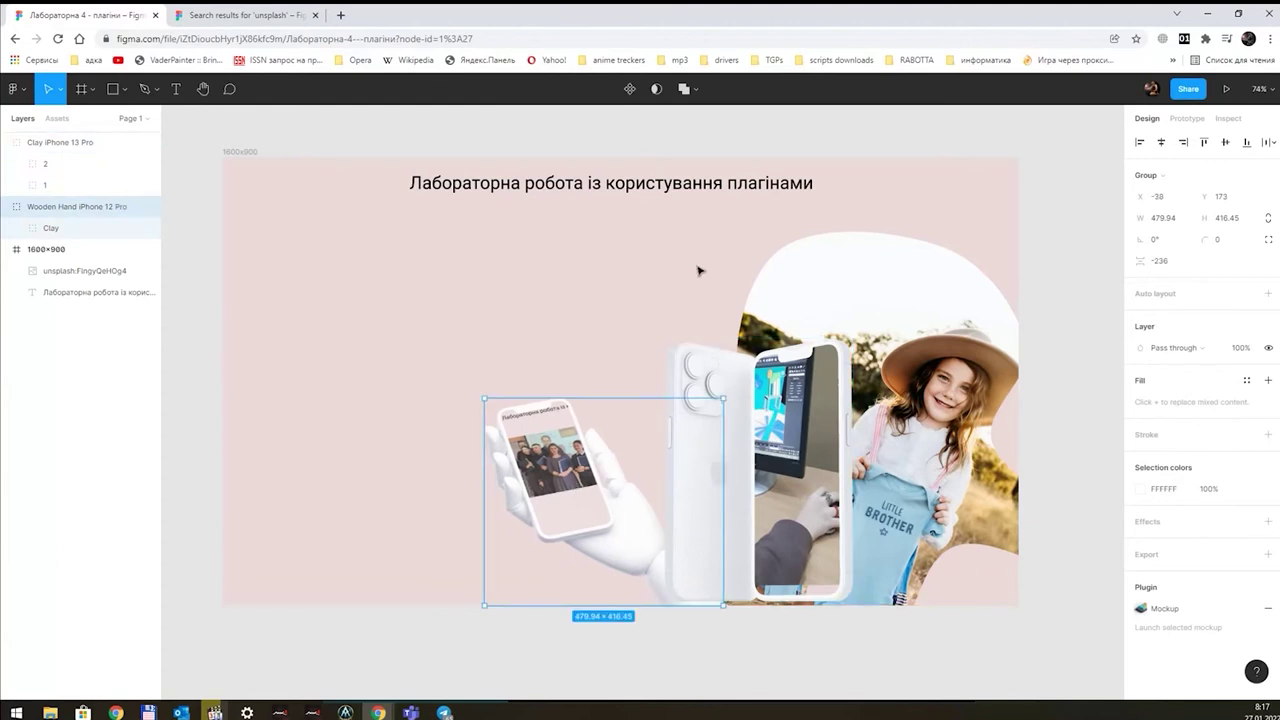
pyautogui.scroll(1, 697, 269)
pyautogui.hscroll(1, 697, 269)
# Step: Rotate and reposition the Unsplash girl photo within its blob and fine-tune the mockups
pyautogui.click(869, 383)
pyautogui.moveTo(869, 383)
pyautogui.mouseDown()
pyautogui.moveTo(934, 406)
pyautogui.moveTo(808, 404)
pyautogui.mouseUp()
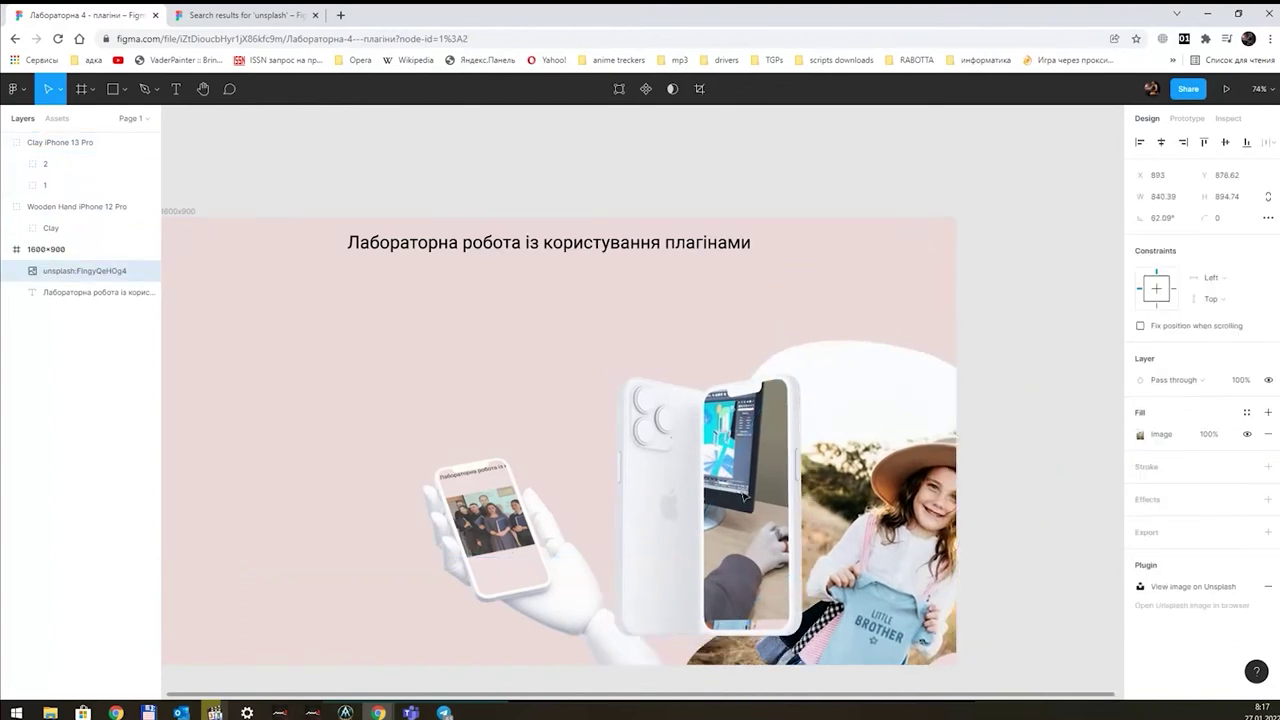
pyautogui.moveTo(808, 404)
pyautogui.mouseDown()
pyautogui.moveTo(746, 425)
pyautogui.moveTo(748, 452)
pyautogui.mouseUp()
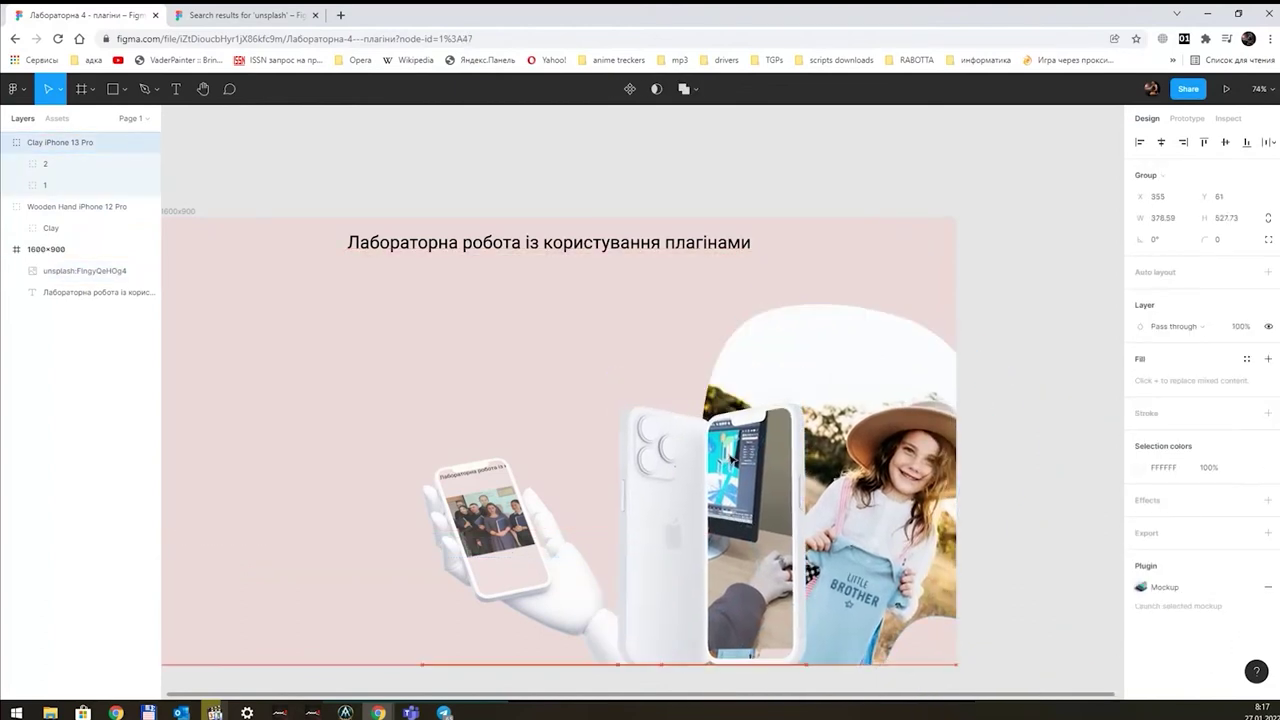
pyautogui.click(516, 531)
pyautogui.moveTo(516, 530); pyautogui.dragTo(512, 524)
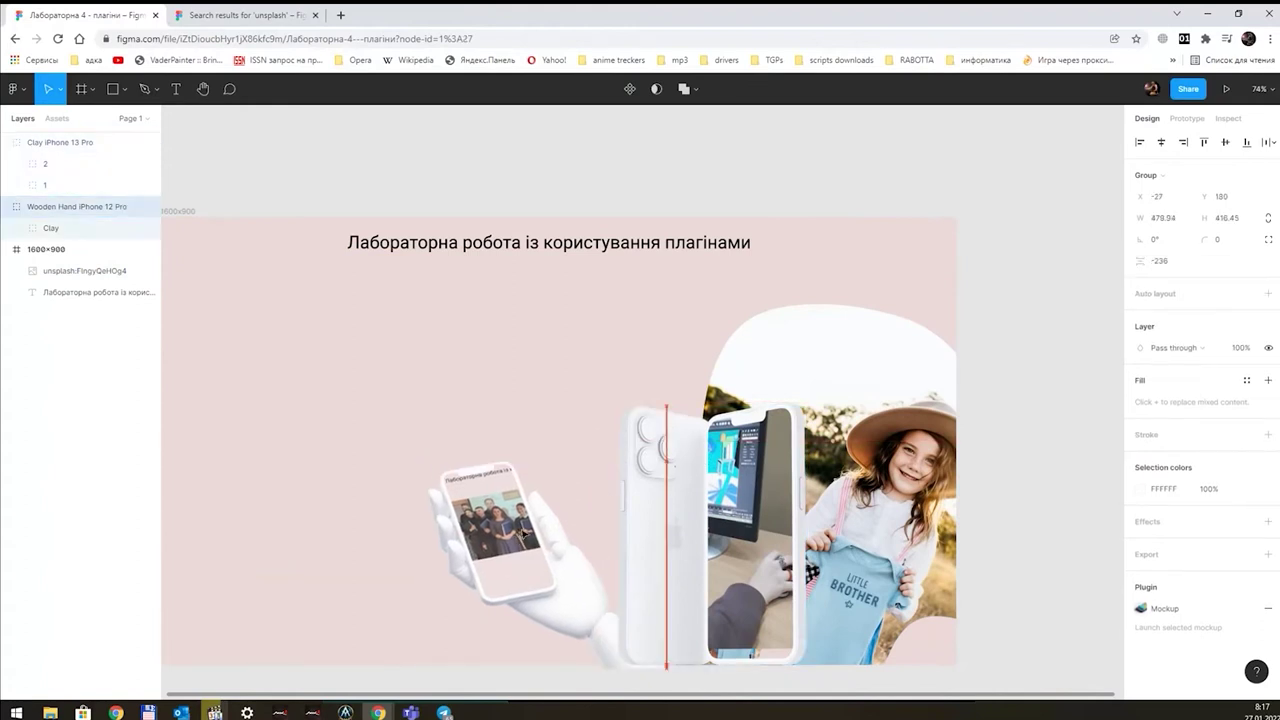
pyautogui.moveTo(501, 333); pyautogui.dragTo(538, 330)
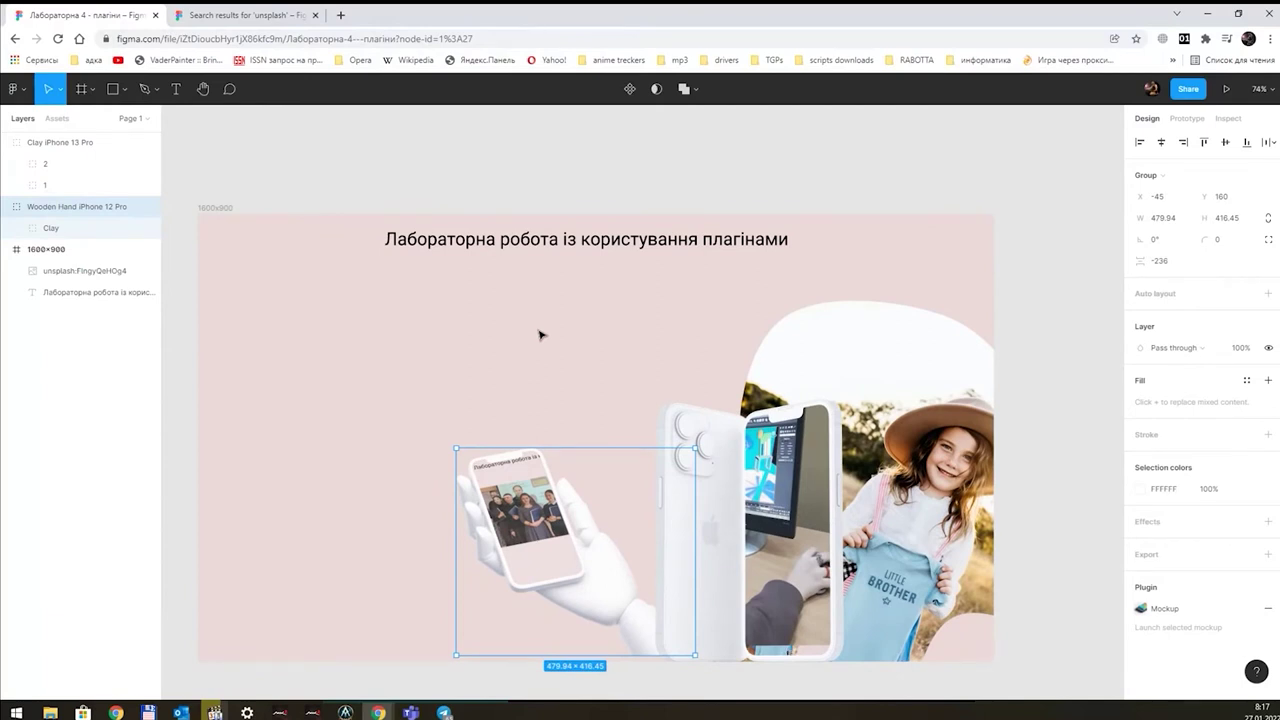
pyautogui.rightClick(256, 242)
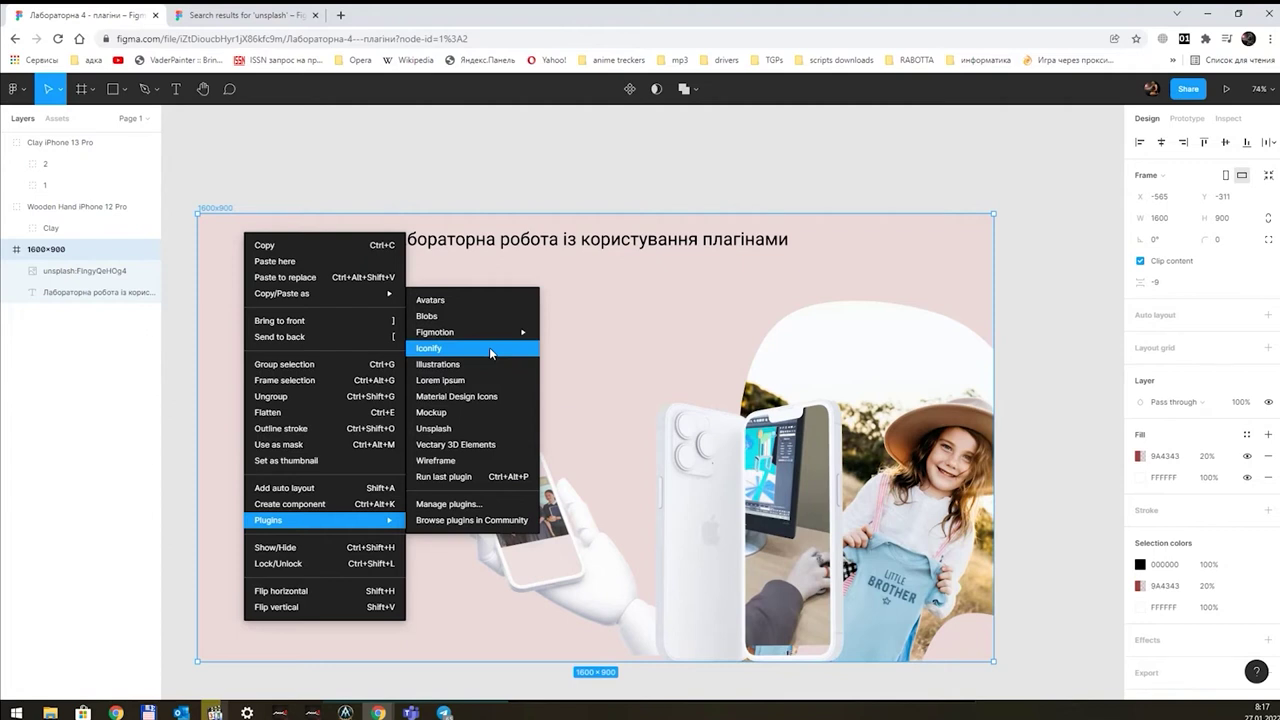
# Step: Search Figma Community for 'iconify' and filter the results to plugins
pyautogui.click(218, 14)
pyautogui.click(68, 89)
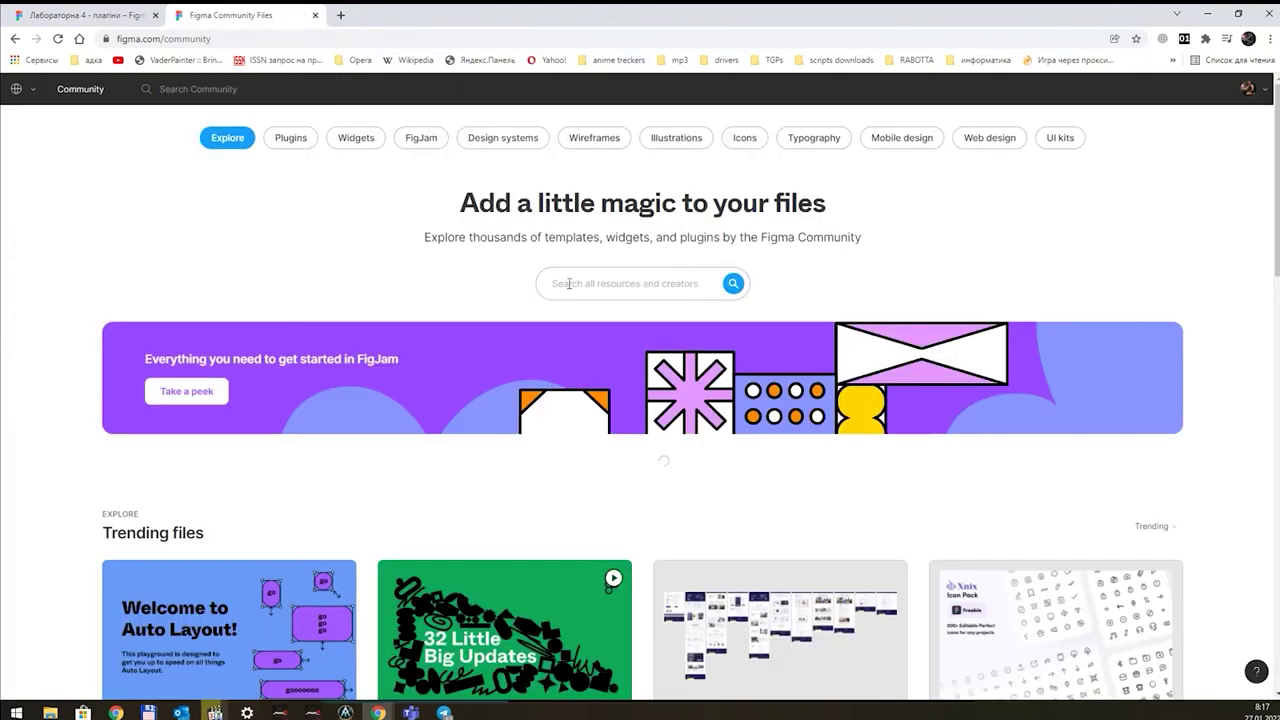
pyautogui.write('l')
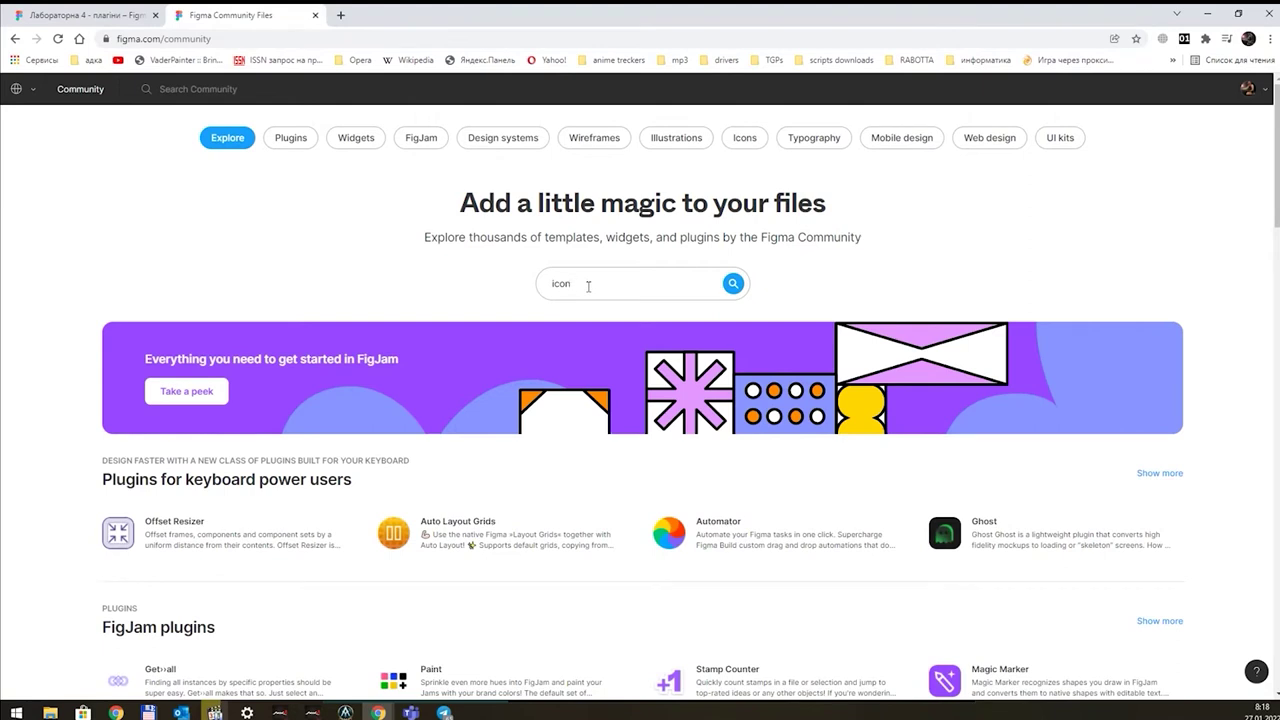
pyautogui.press('Return')
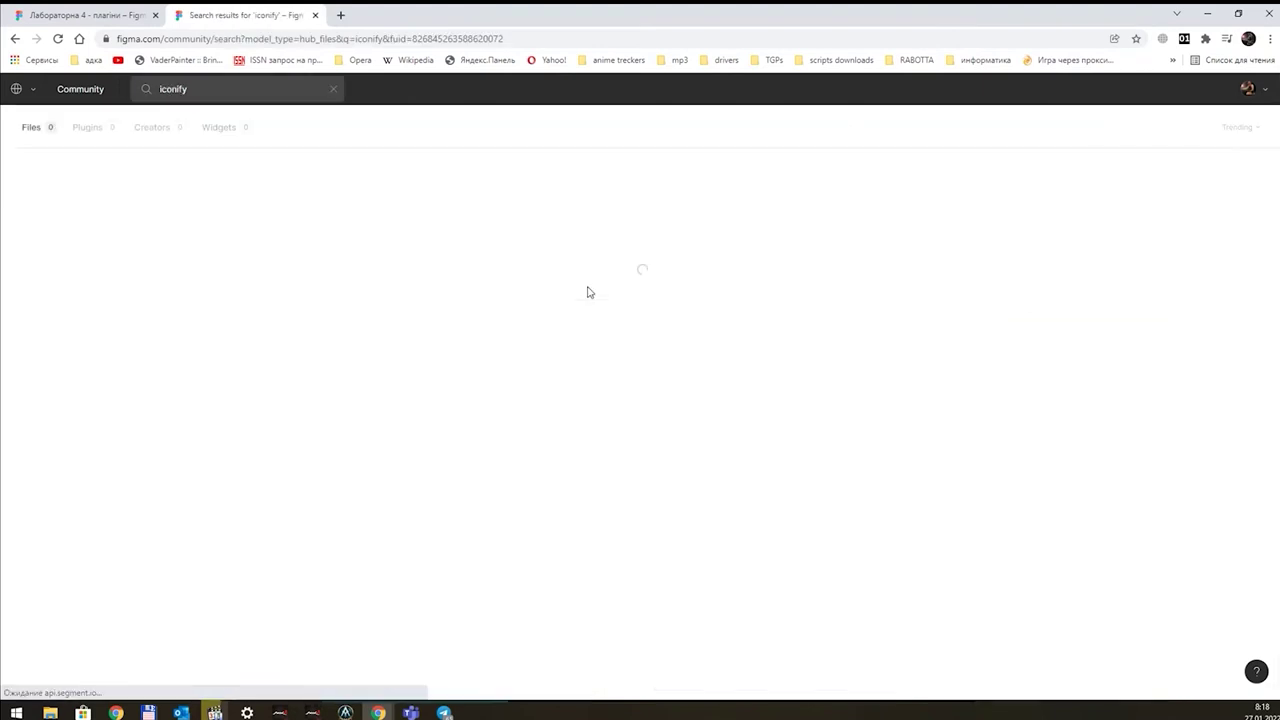
pyautogui.click(93, 133)
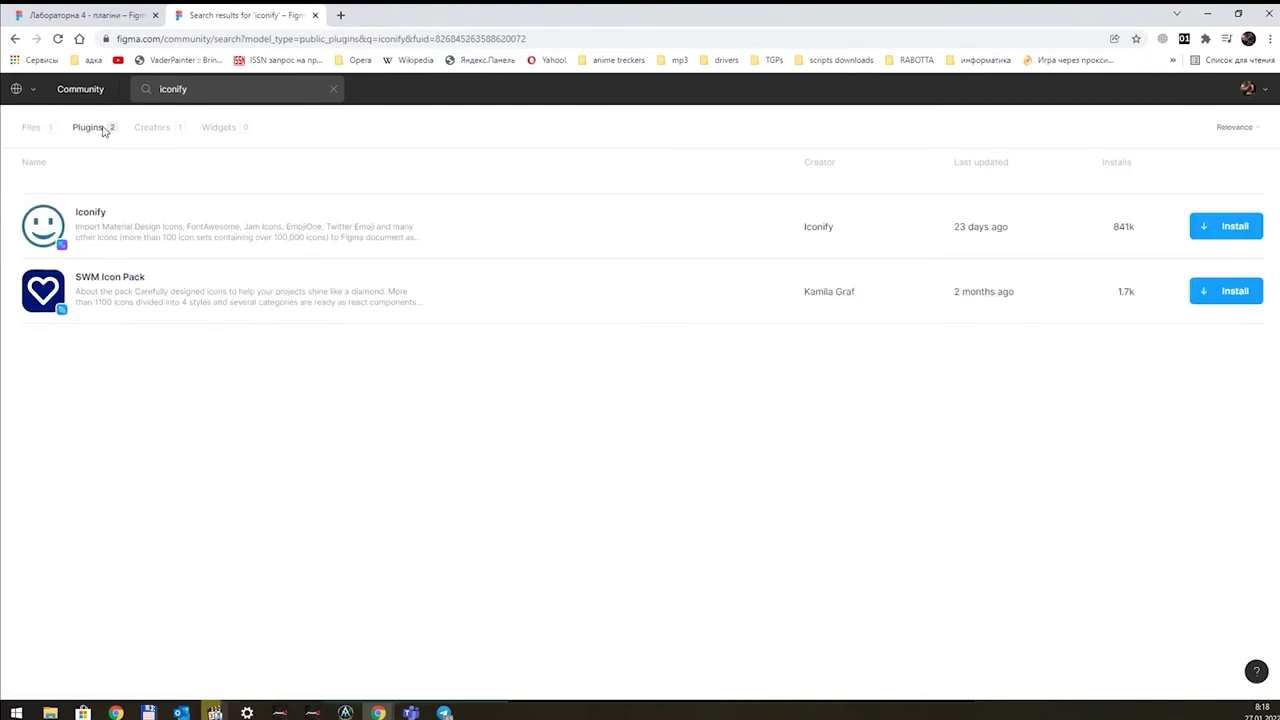
# Step: Run the Iconify plugin from the frame's context menu and show its General icon collections
pyautogui.click(85, 15)
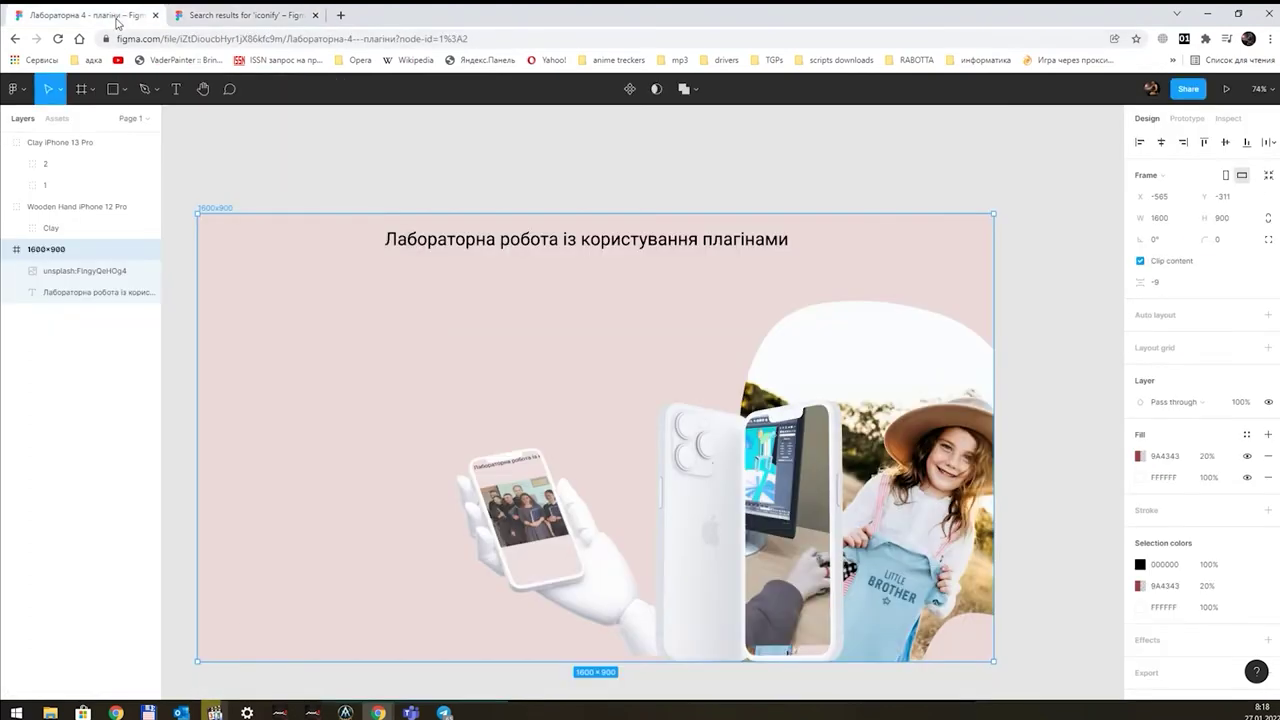
pyautogui.rightClick(277, 275)
pyautogui.moveTo(340, 553)
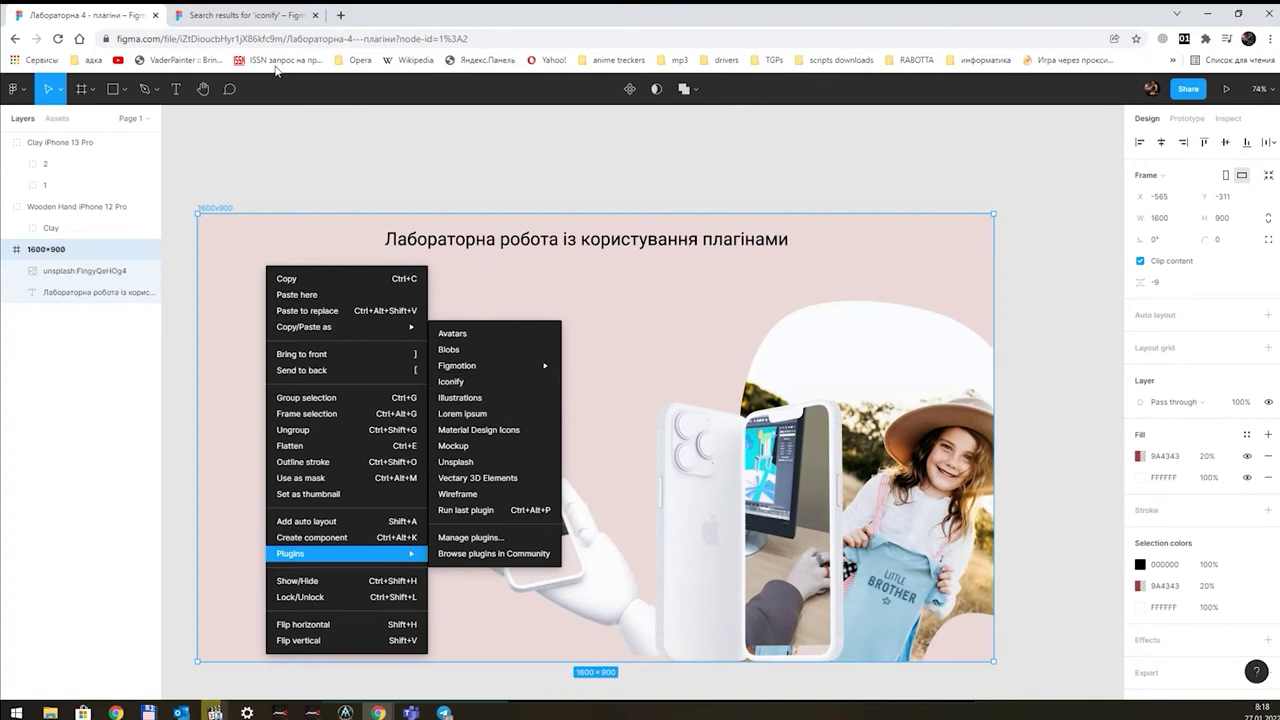
pyautogui.click(258, 20)
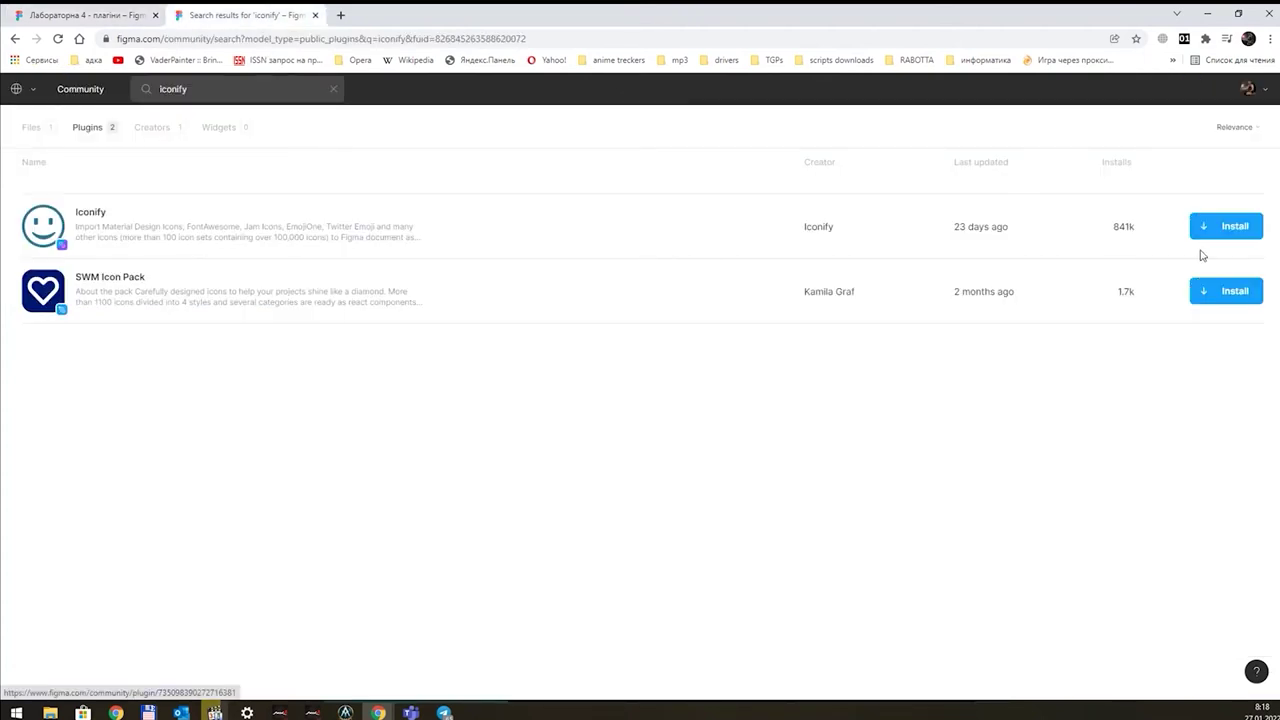
pyautogui.hotkey('ctrl', 'Tab')
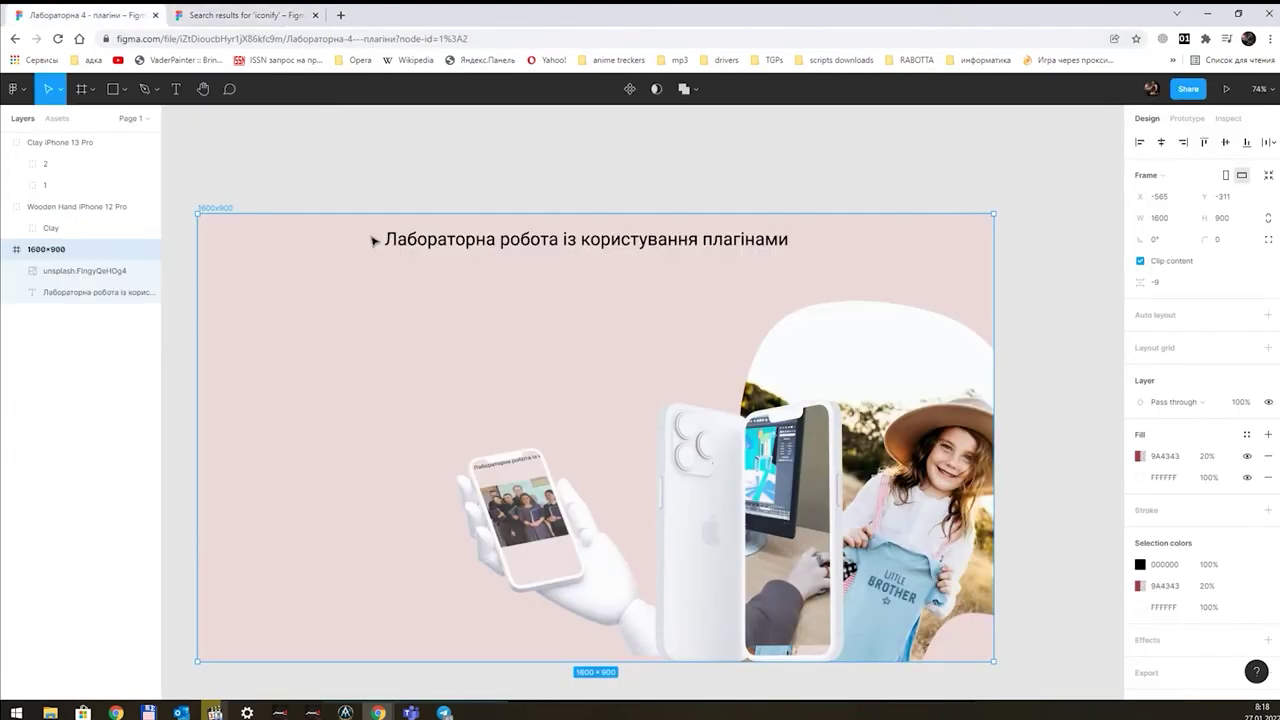
pyautogui.rightClick(377, 308)
pyautogui.moveTo(400, 594)
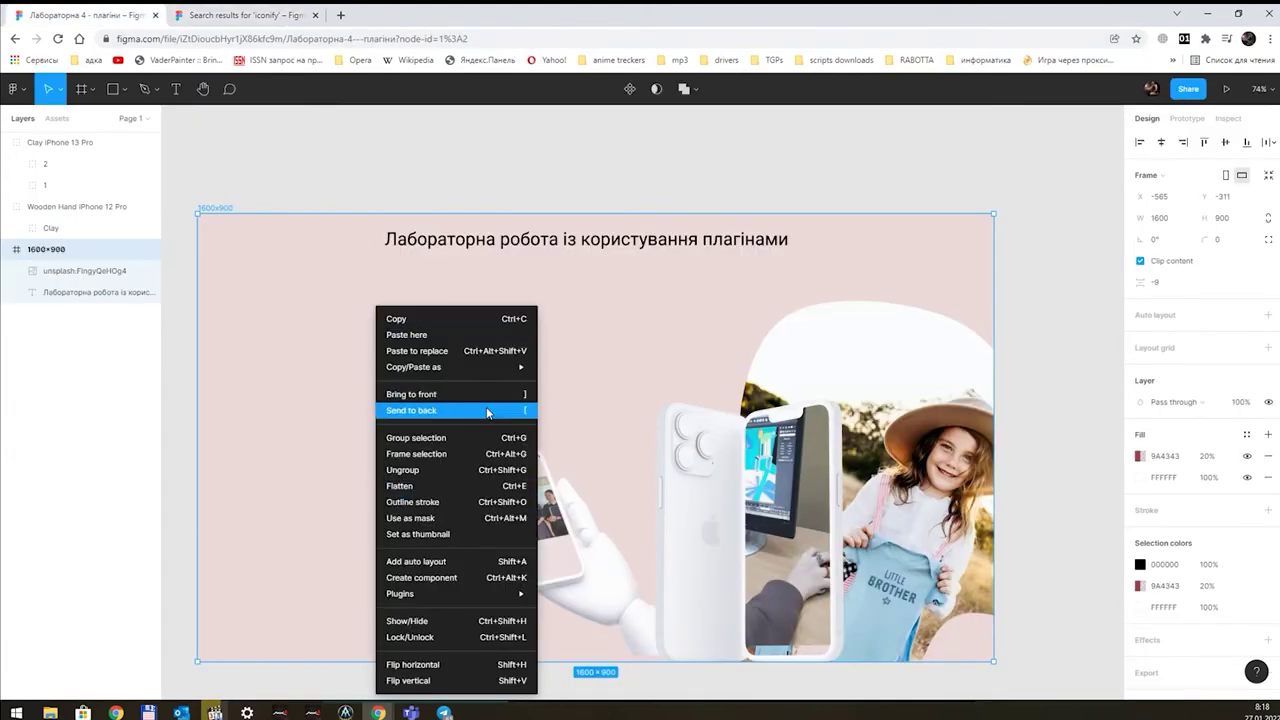
pyautogui.click(586, 424)
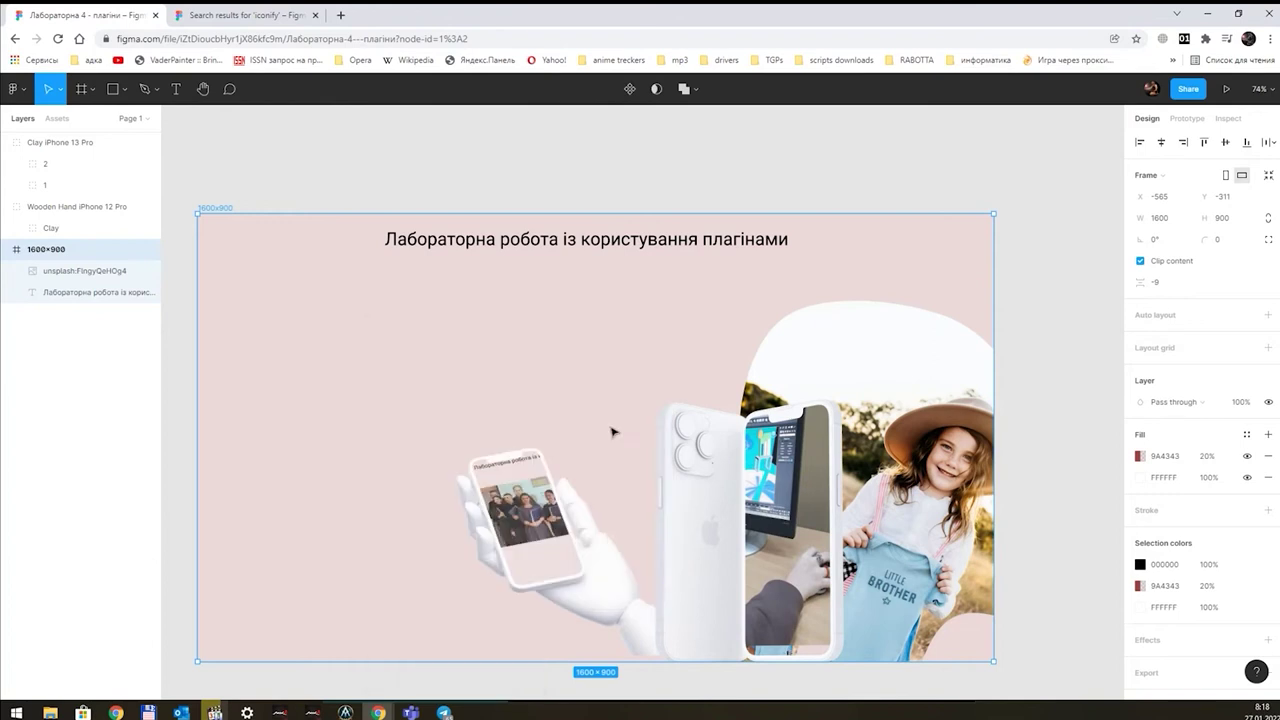
pyautogui.click(621, 326)
pyautogui.click(630, 319)
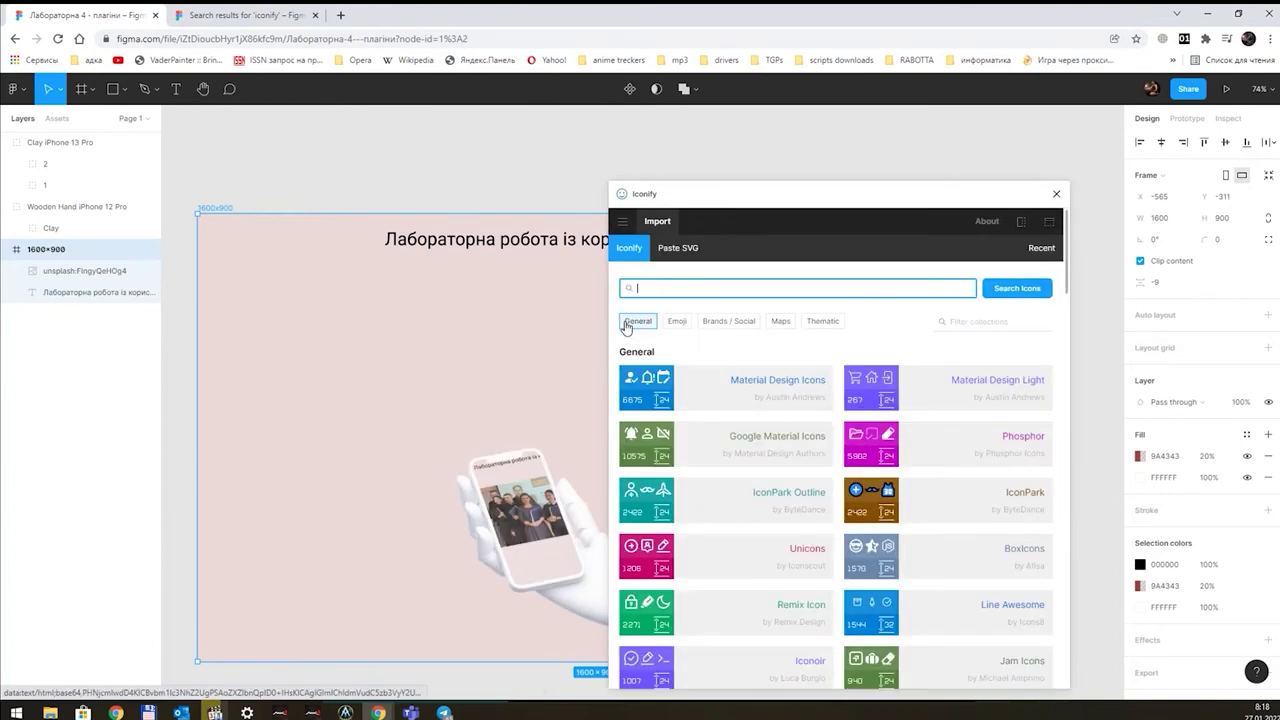
pyautogui.moveTo(912, 207); pyautogui.dragTo(850, 141)
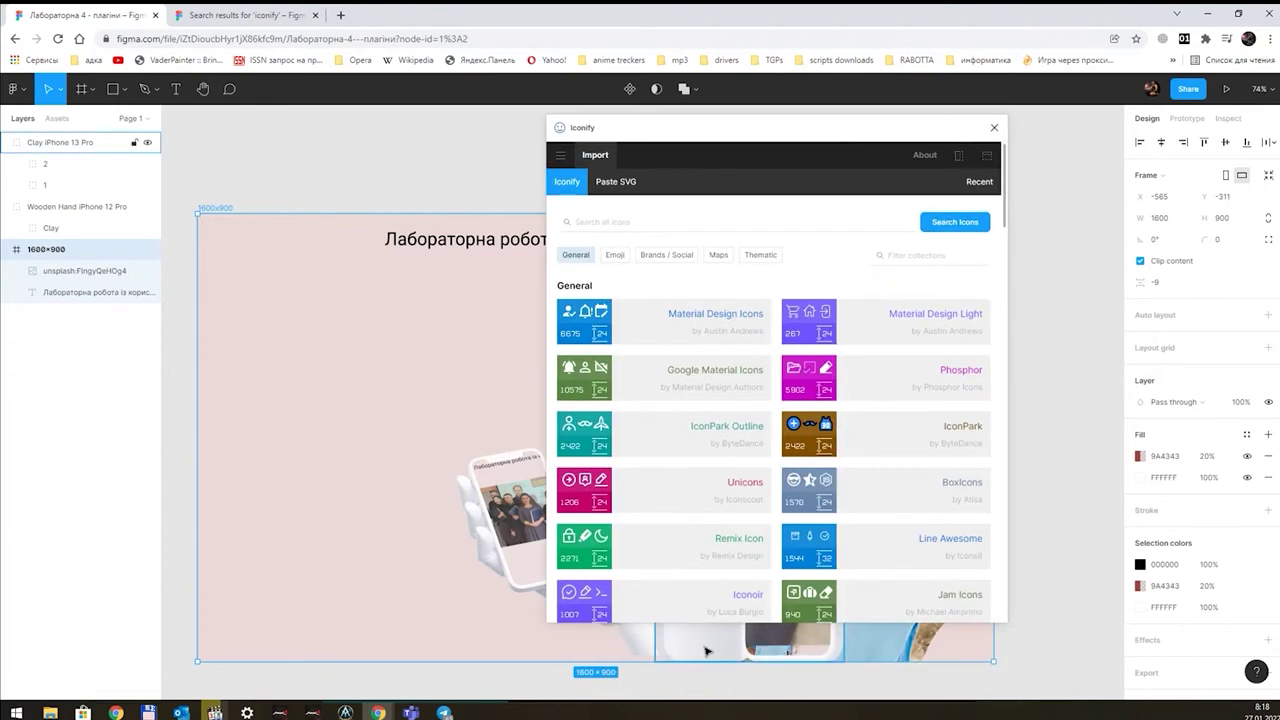
pyautogui.scroll(-2, 686, 400)
pyautogui.scroll(-3, 798, 428)
pyautogui.scroll(-3, 798, 428)
pyautogui.scroll(-3, 798, 440)
pyautogui.scroll(-2, 840, 460)
pyautogui.scroll(-3, 884, 490)
pyautogui.moveTo(1005, 553)
pyautogui.mouseDown()
pyautogui.moveTo(992, 460)
pyautogui.moveTo(996, 163)
pyautogui.mouseUp()
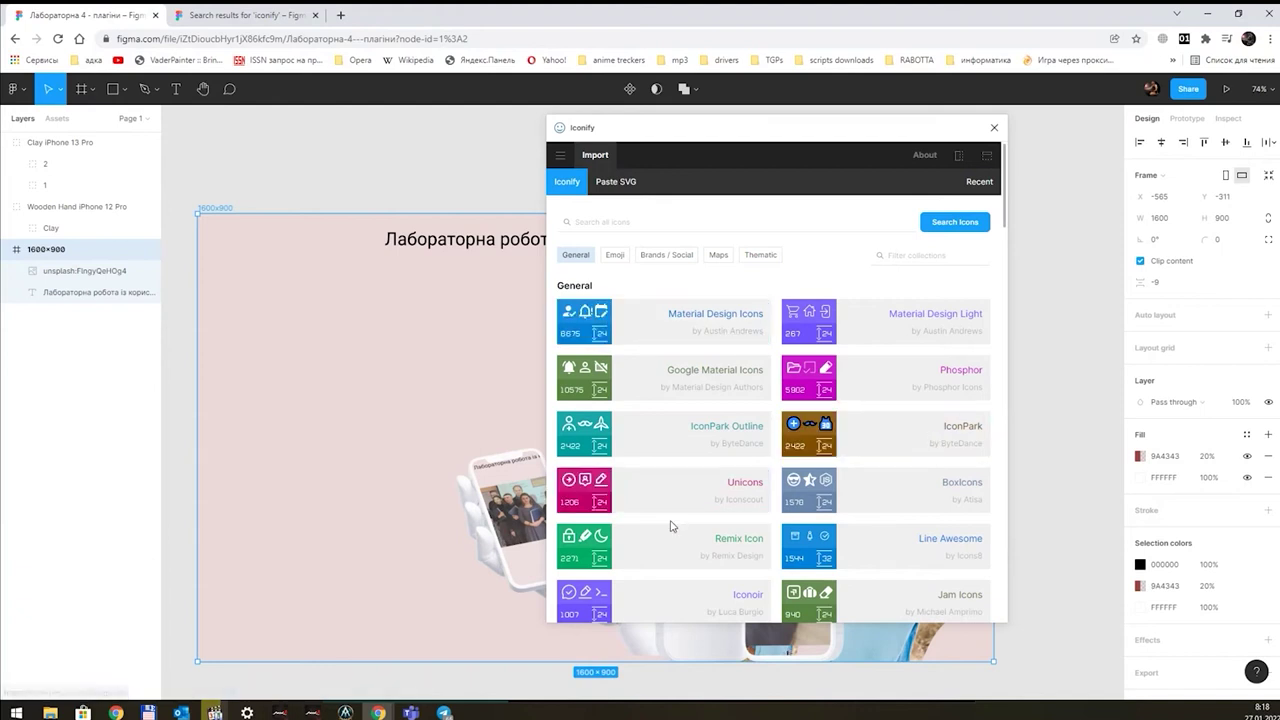
# Step: Open the Material Design Icons collection and browse it, trying the Tooltip category
pyautogui.click(731, 318)
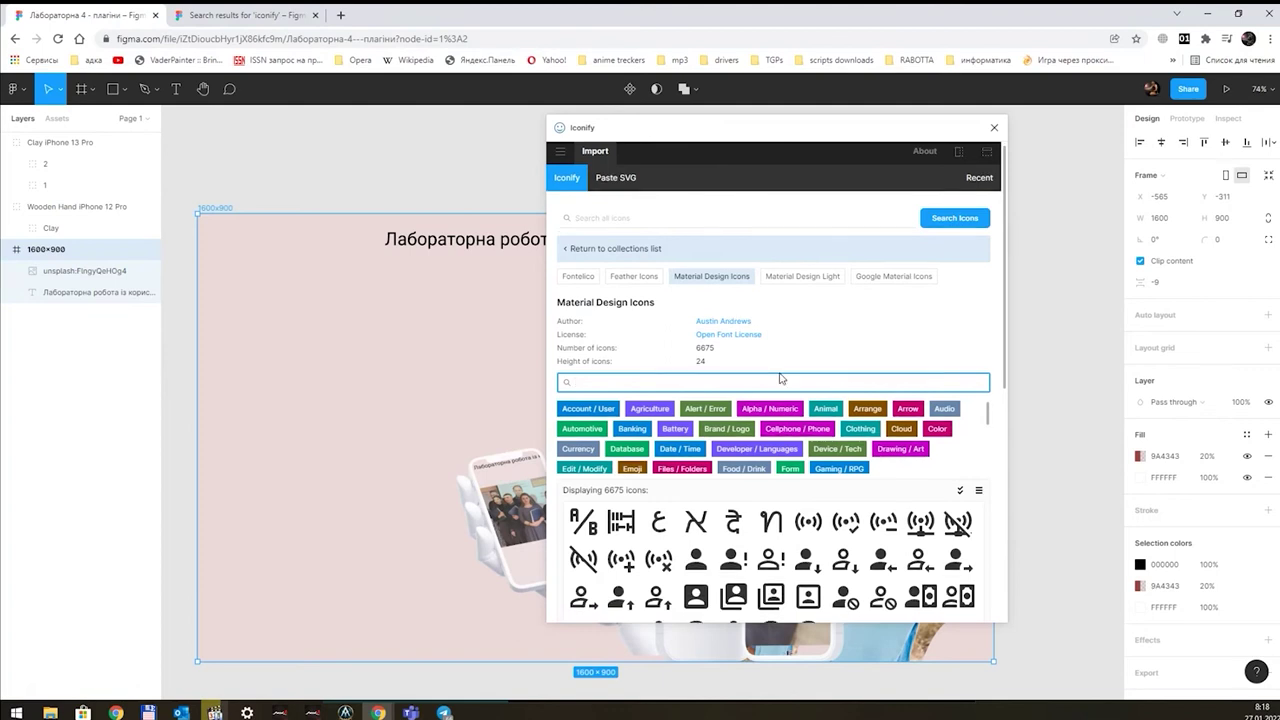
pyautogui.scroll(-1, 781, 377)
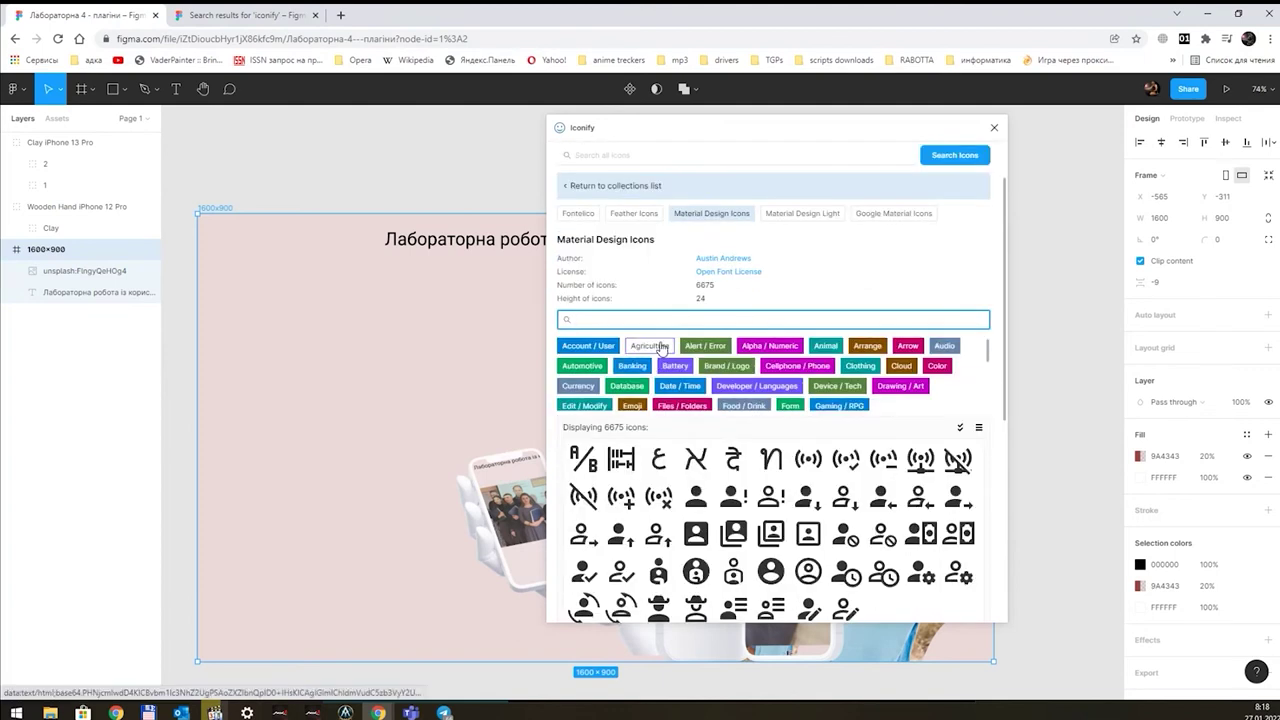
pyautogui.scroll(-2, 770, 382)
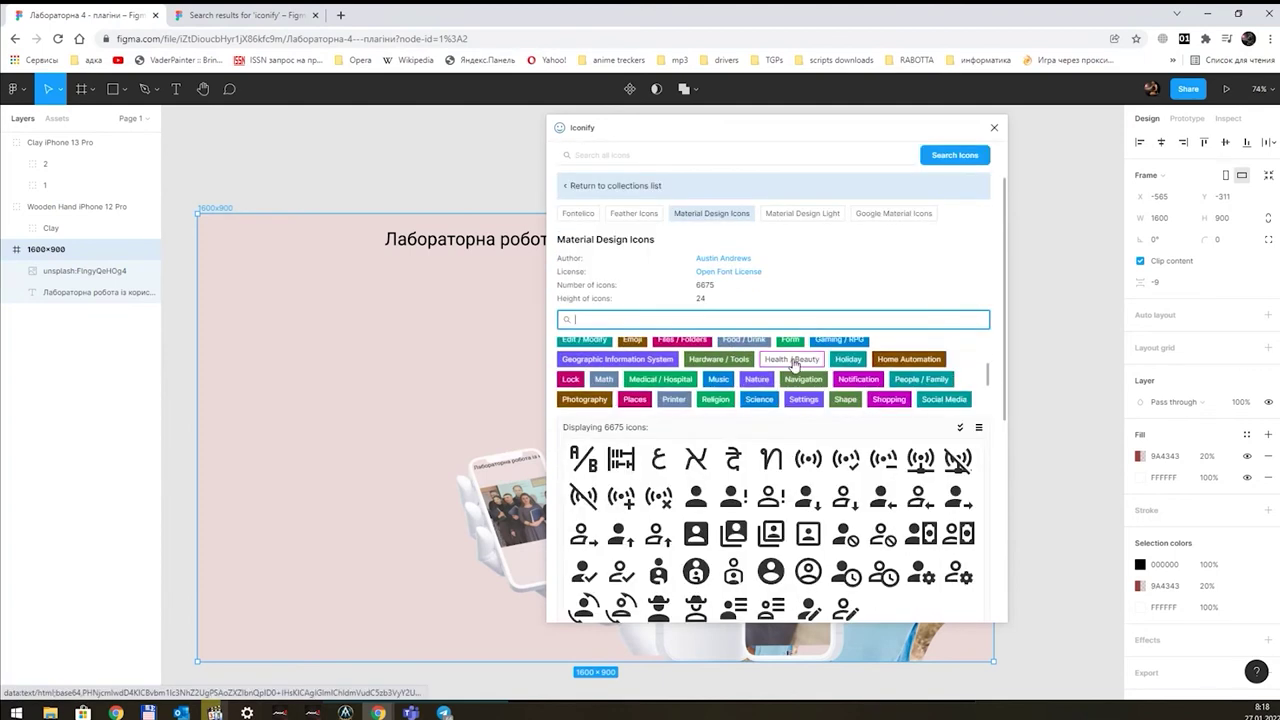
pyautogui.scroll(-2, 730, 378)
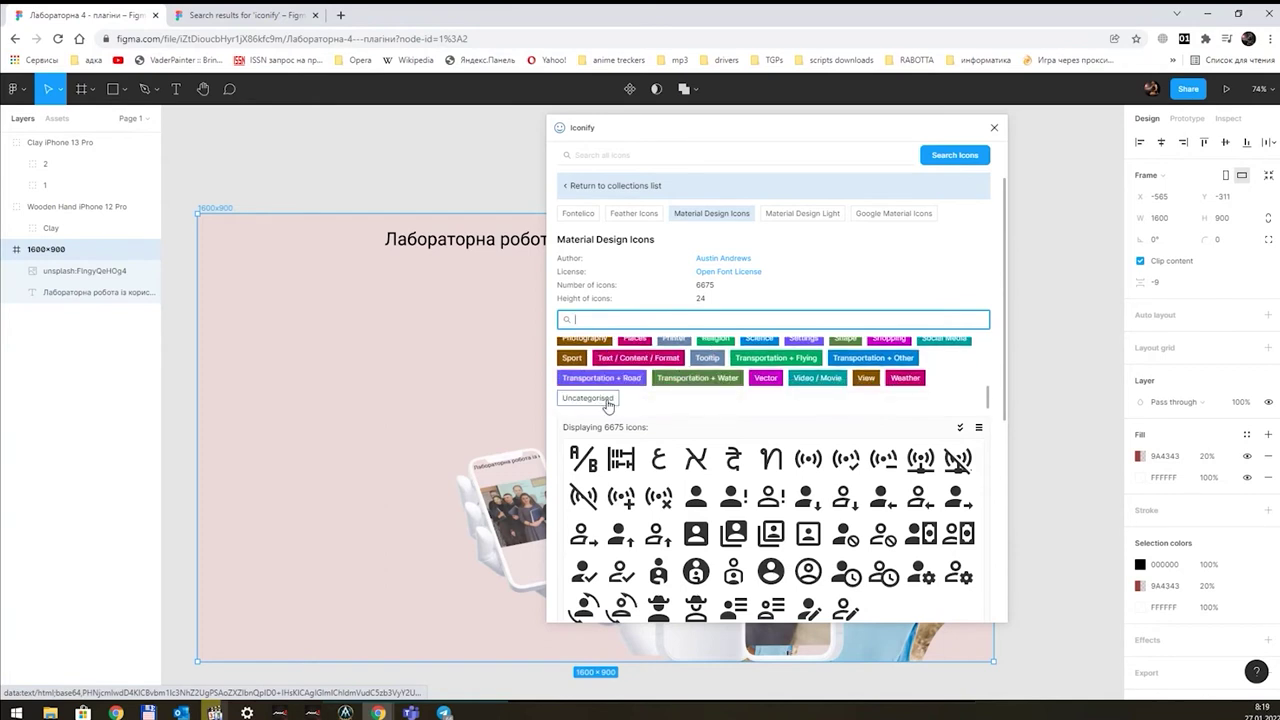
pyautogui.scroll(2, 710, 400)
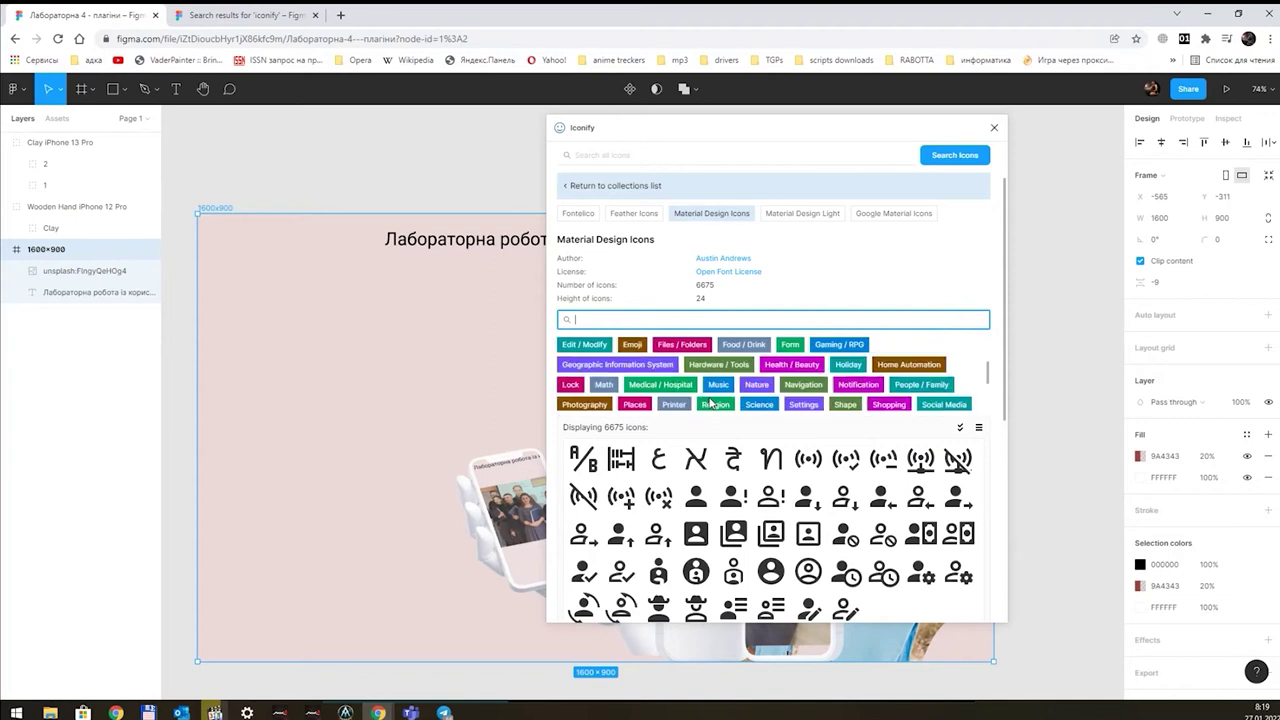
pyautogui.scroll(-1, 710, 400)
pyautogui.scroll(-1, 710, 390)
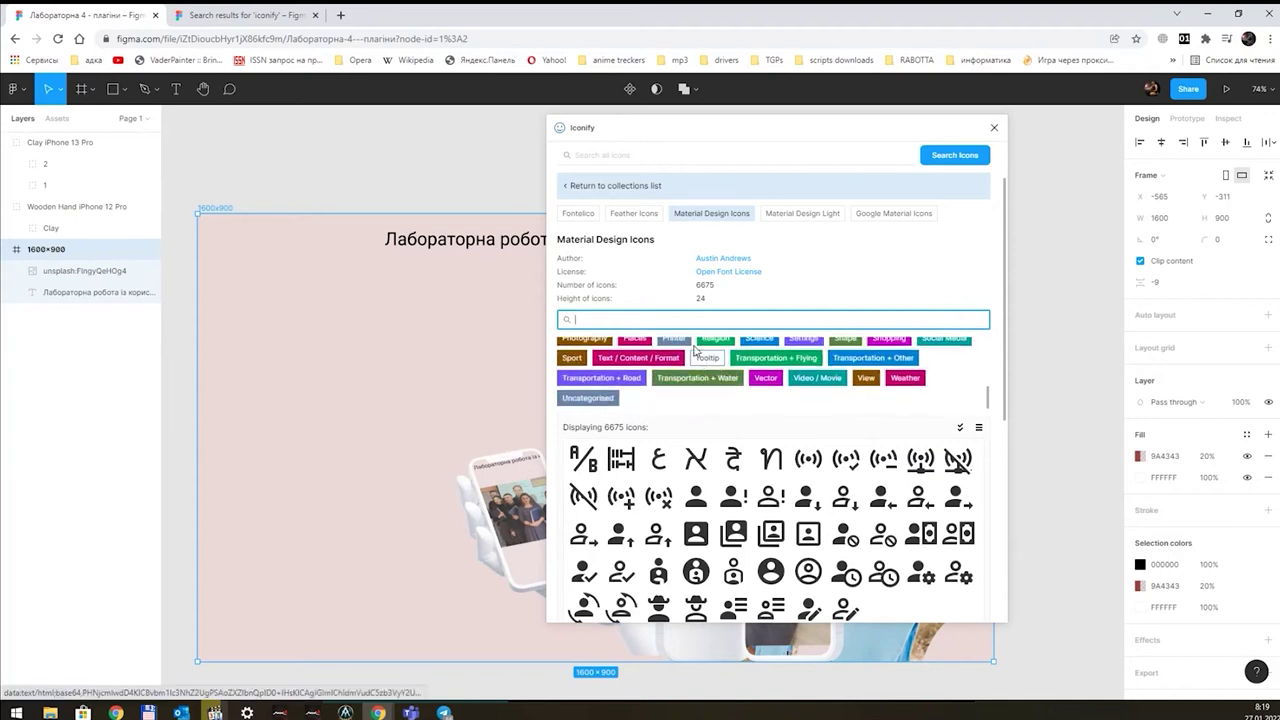
pyautogui.click(709, 359)
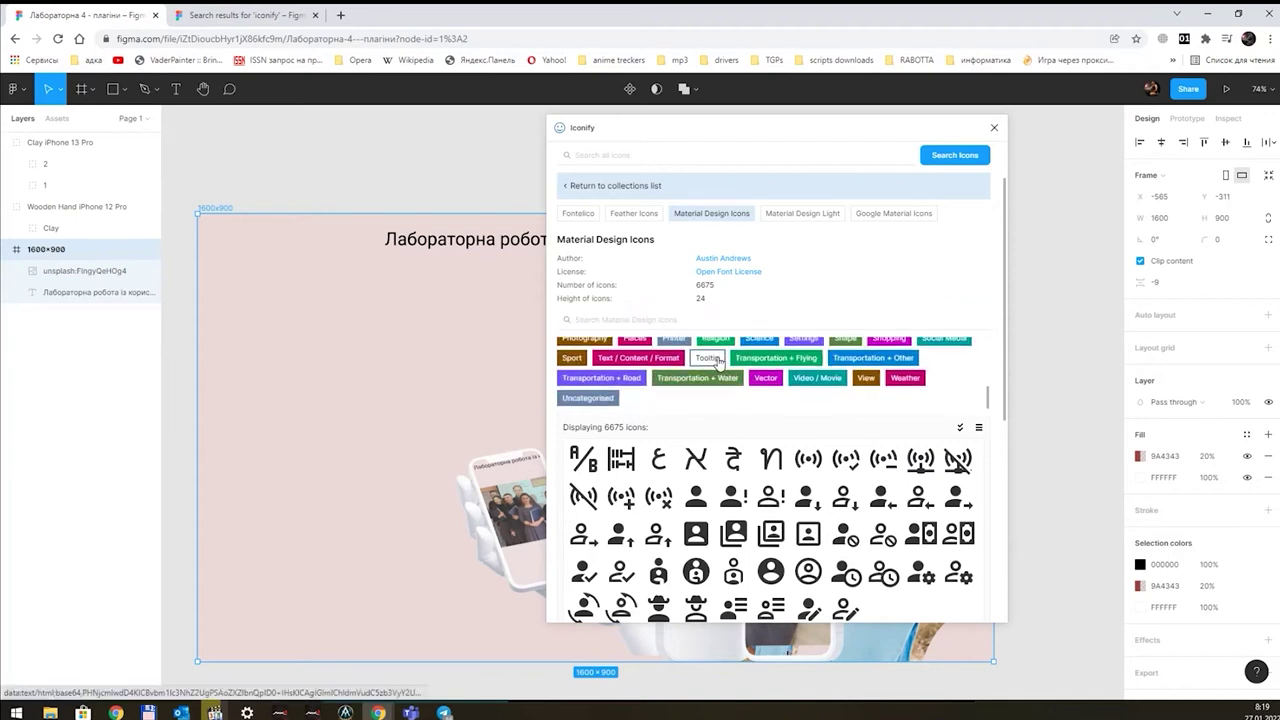
pyautogui.scroll(-2, 770, 440)
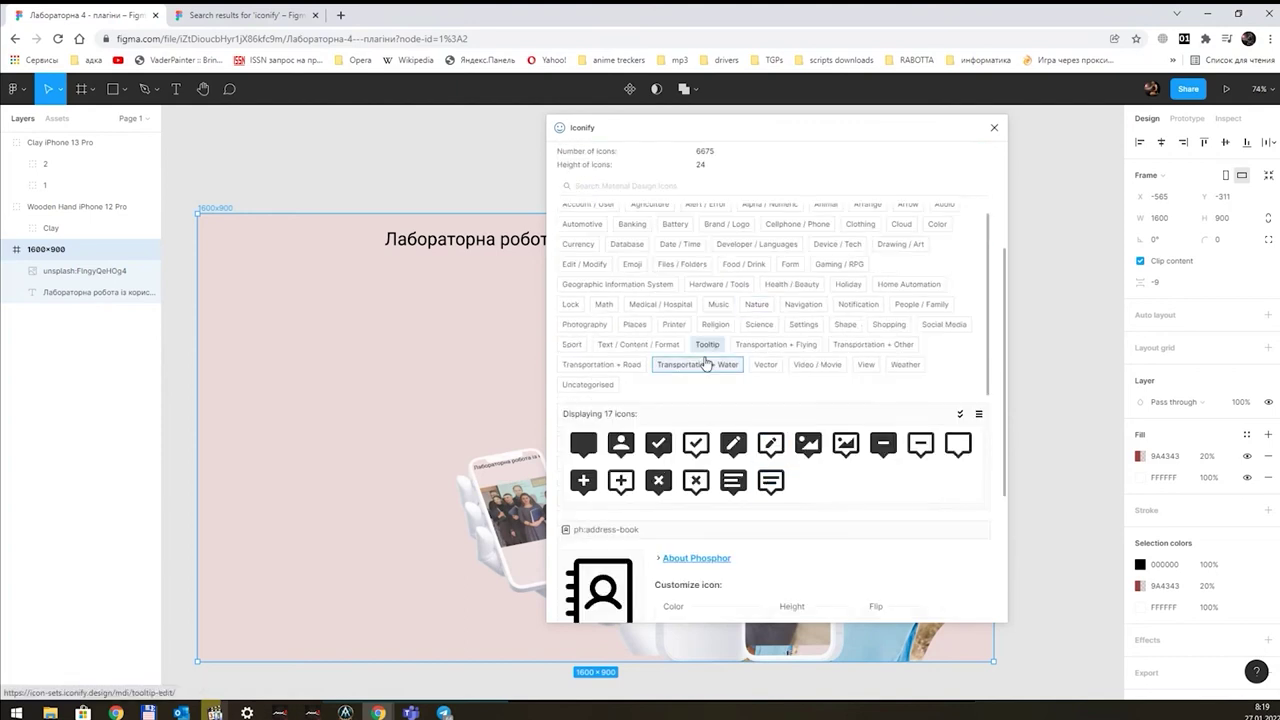
pyautogui.scroll(1, 705, 362)
# Step: Search the Material Design Icons collection for 'art'
pyautogui.click(646, 185)
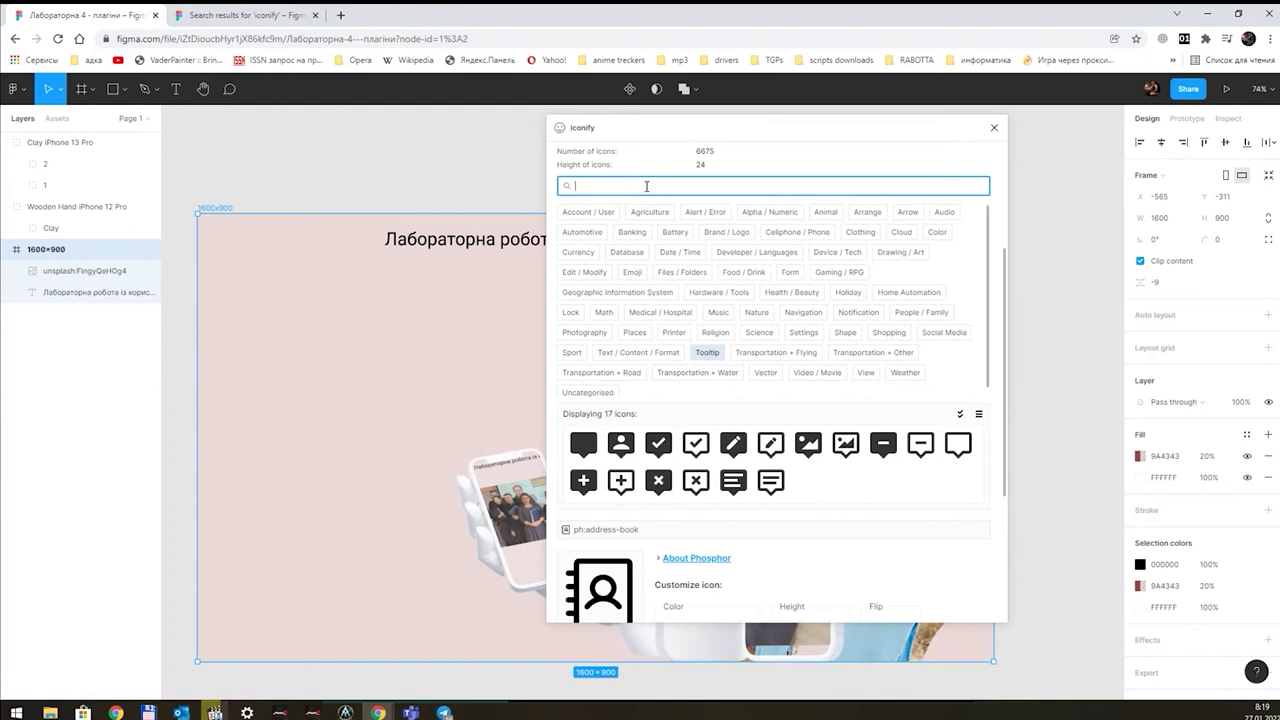
pyautogui.write('ar')
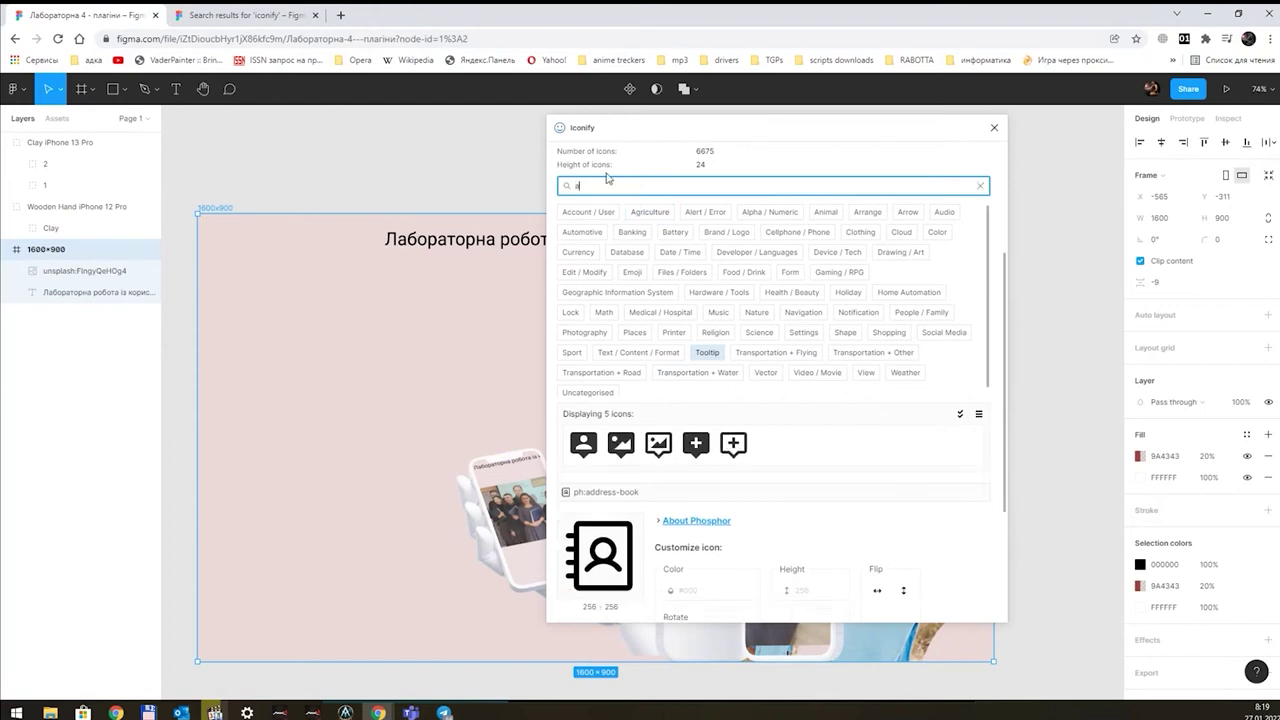
pyautogui.write('rt')
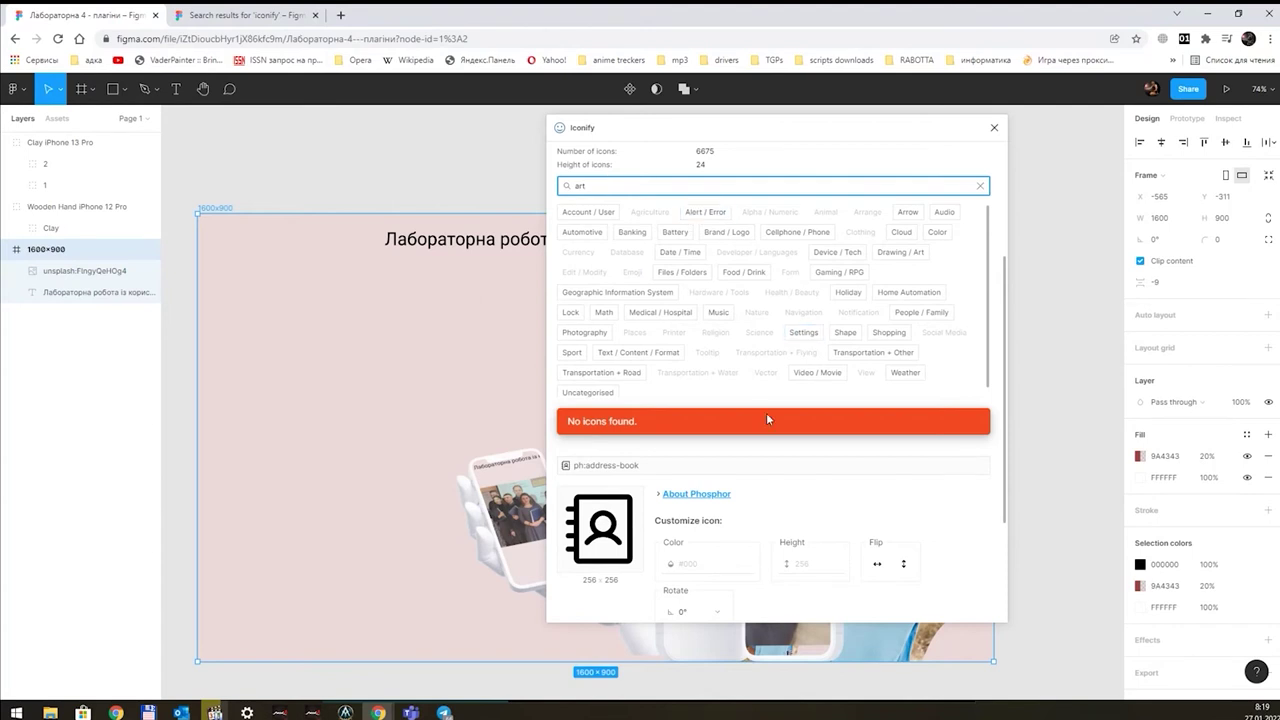
pyautogui.scroll(-3, 770, 455)
pyautogui.scroll(5, 770, 455)
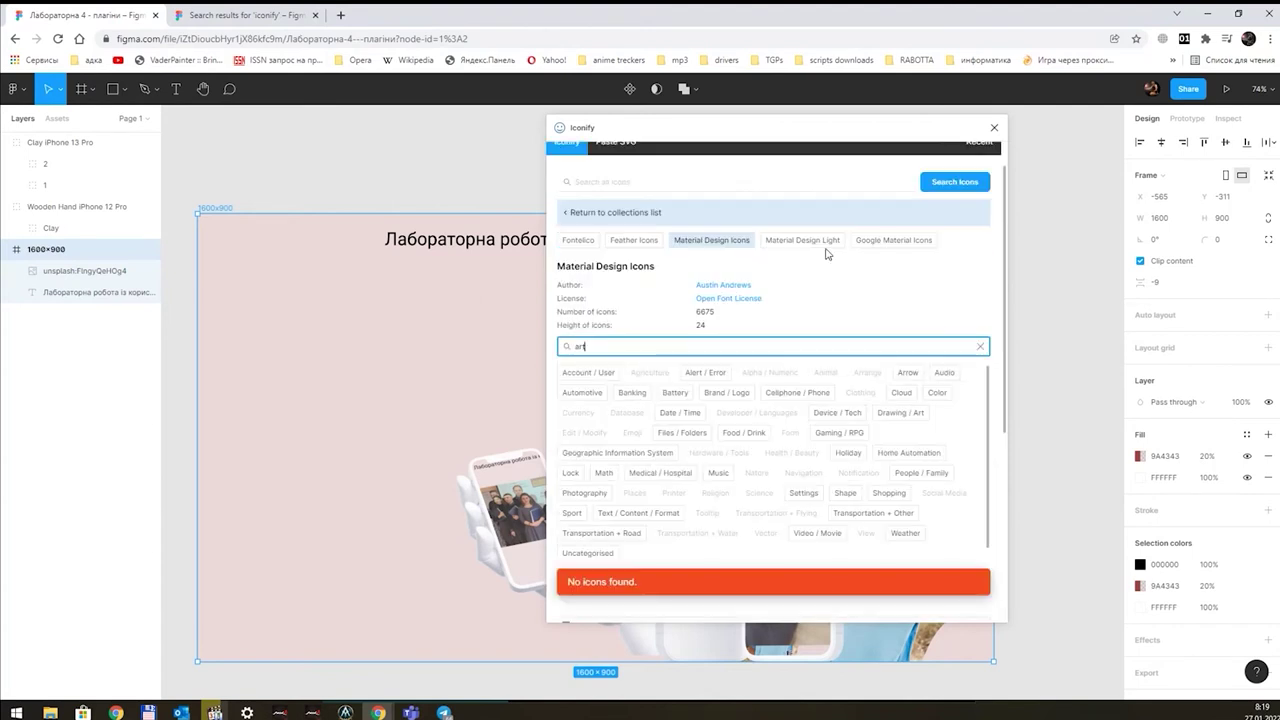
pyautogui.scroll(1, 826, 254)
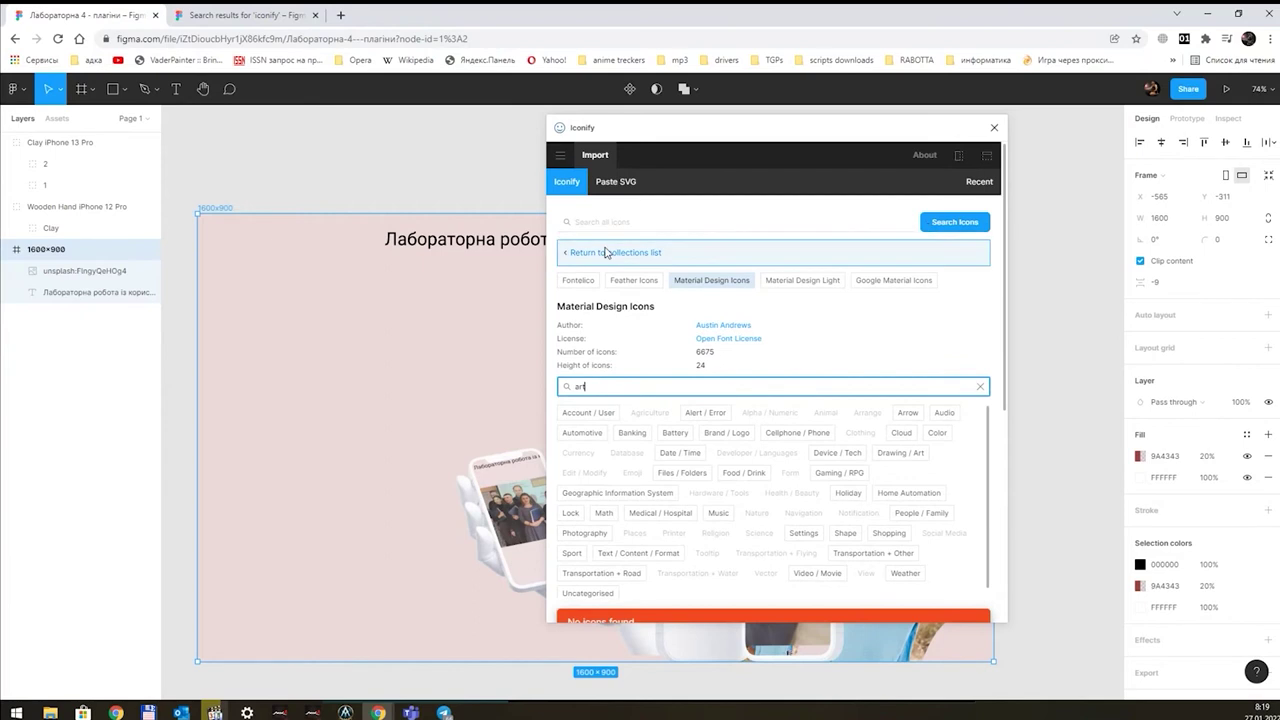
pyautogui.click(564, 258)
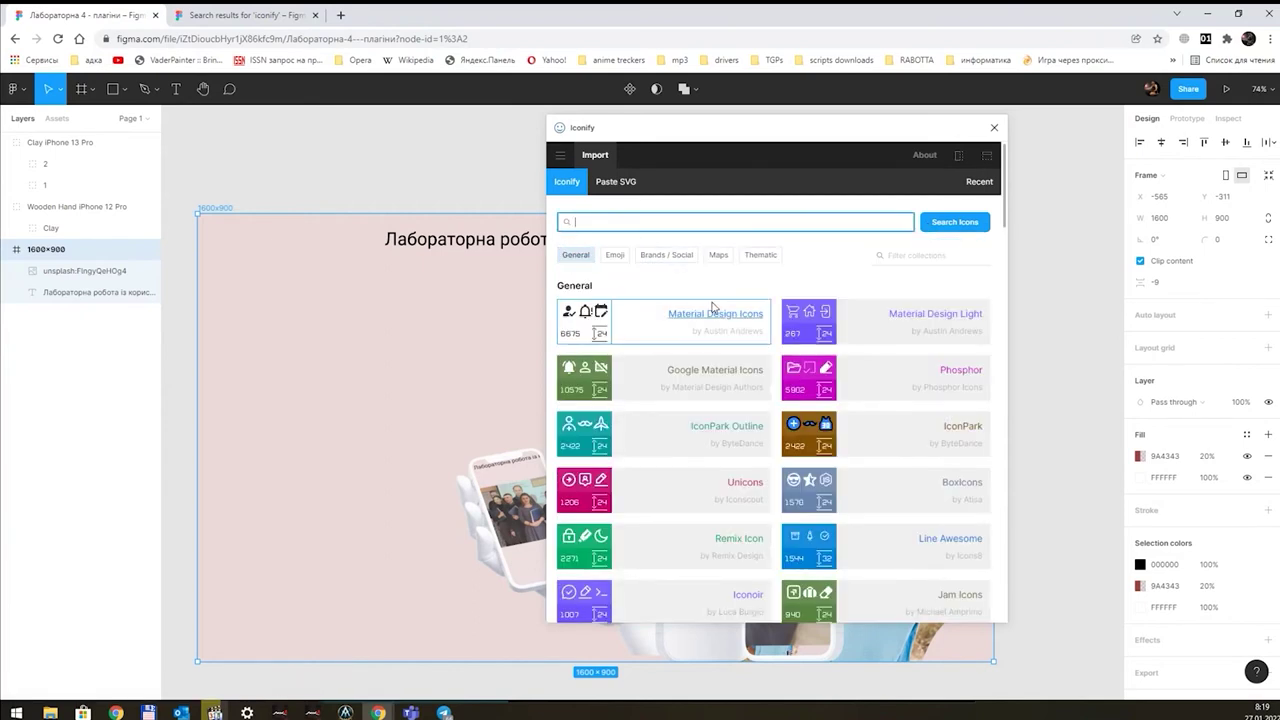
pyautogui.click(714, 315)
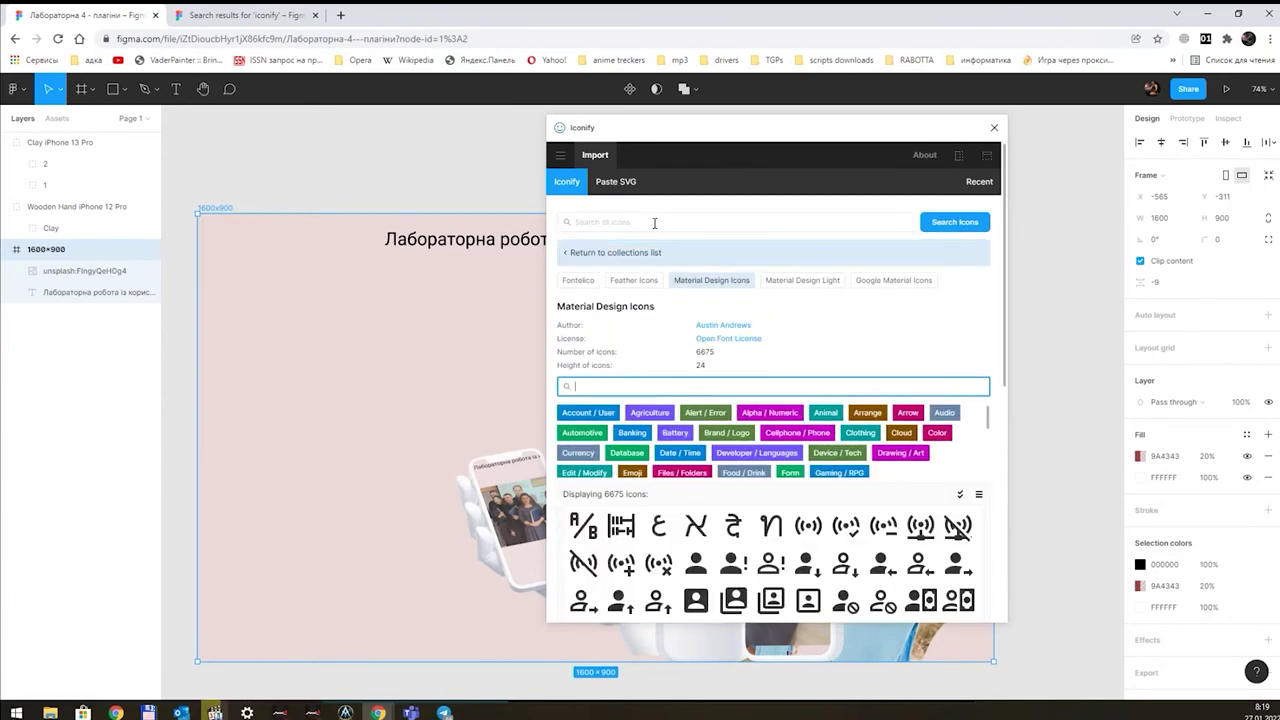
pyautogui.write('a')
pyautogui.write('rt')
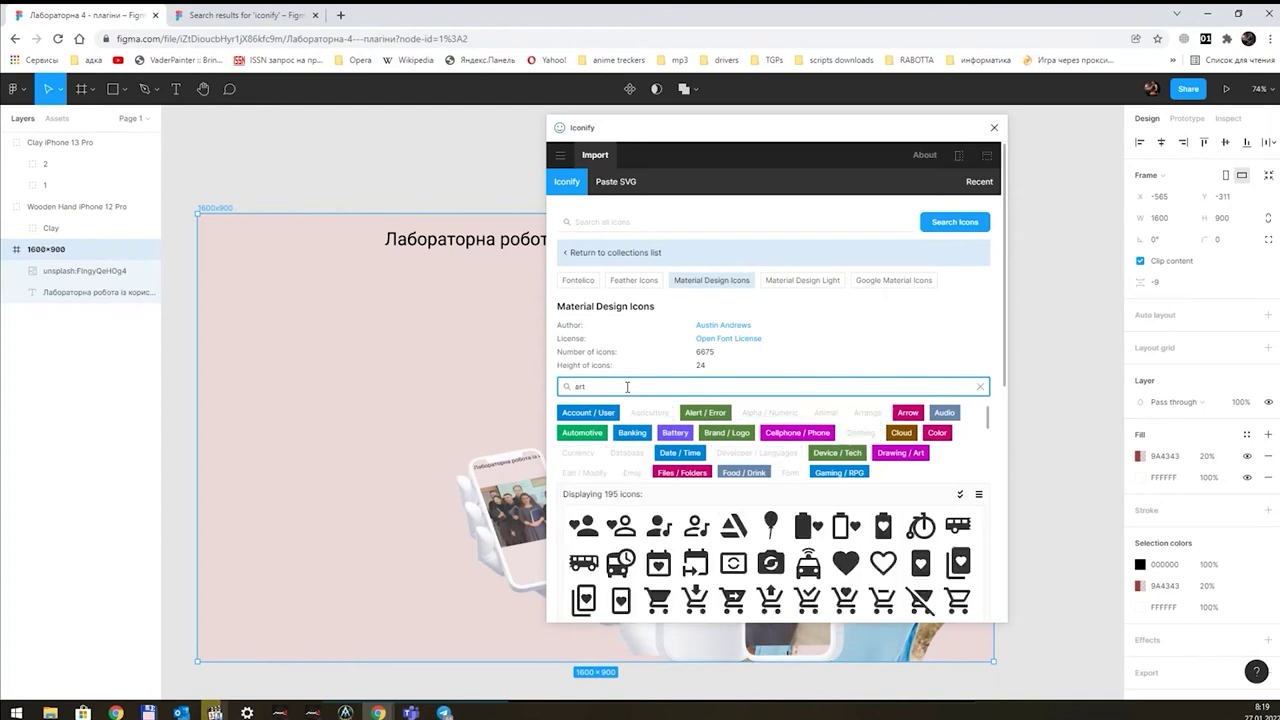
# Step: Reposition the Iconify window, undoing an accidental frame widening back to 1600
pyautogui.moveTo(820, 128)
pyautogui.mouseDown()
pyautogui.moveTo(848, 106)
pyautogui.moveTo(834, 117)
pyautogui.mouseUp()
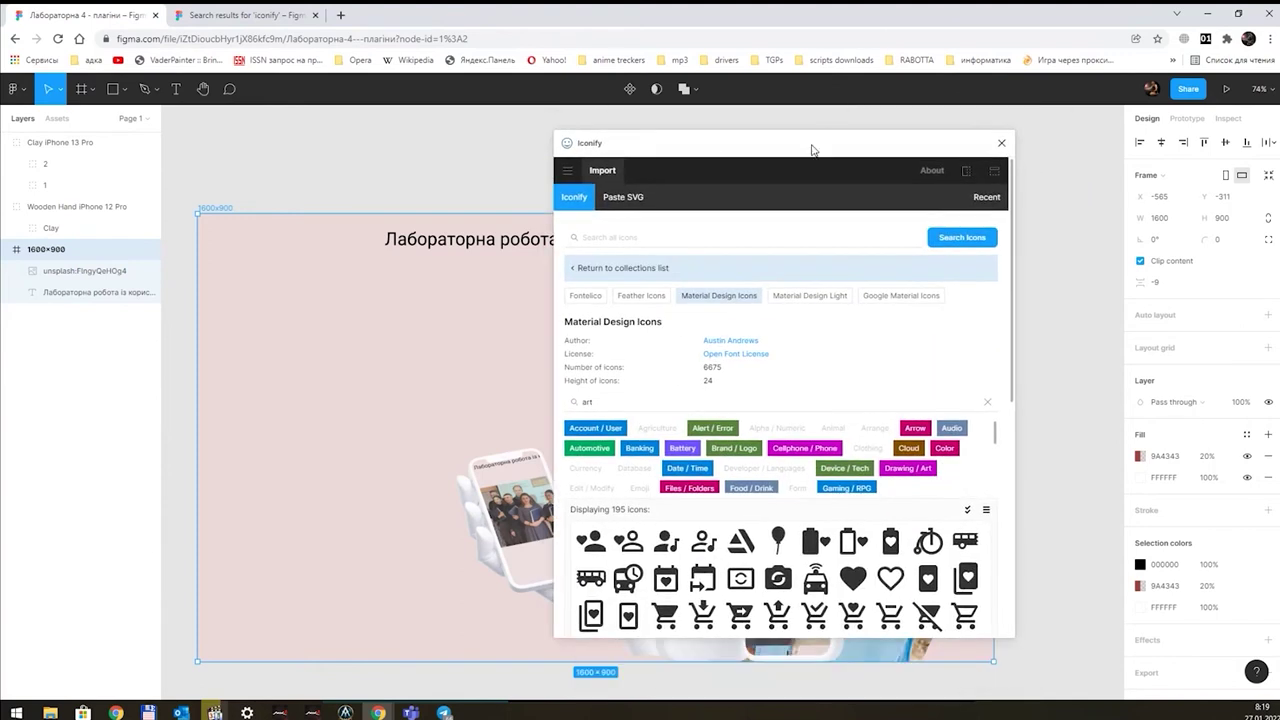
pyautogui.moveTo(993, 599); pyautogui.dragTo(1109, 597)
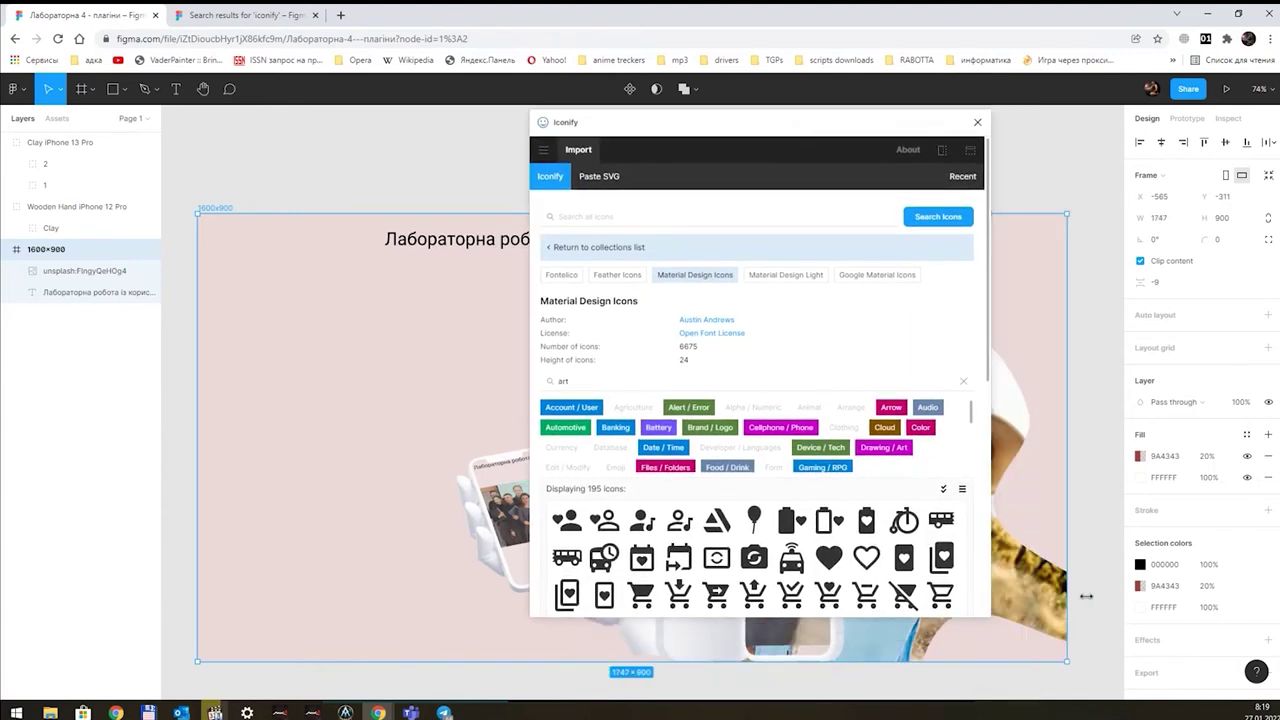
pyautogui.hotkey('ctrl', 'z')
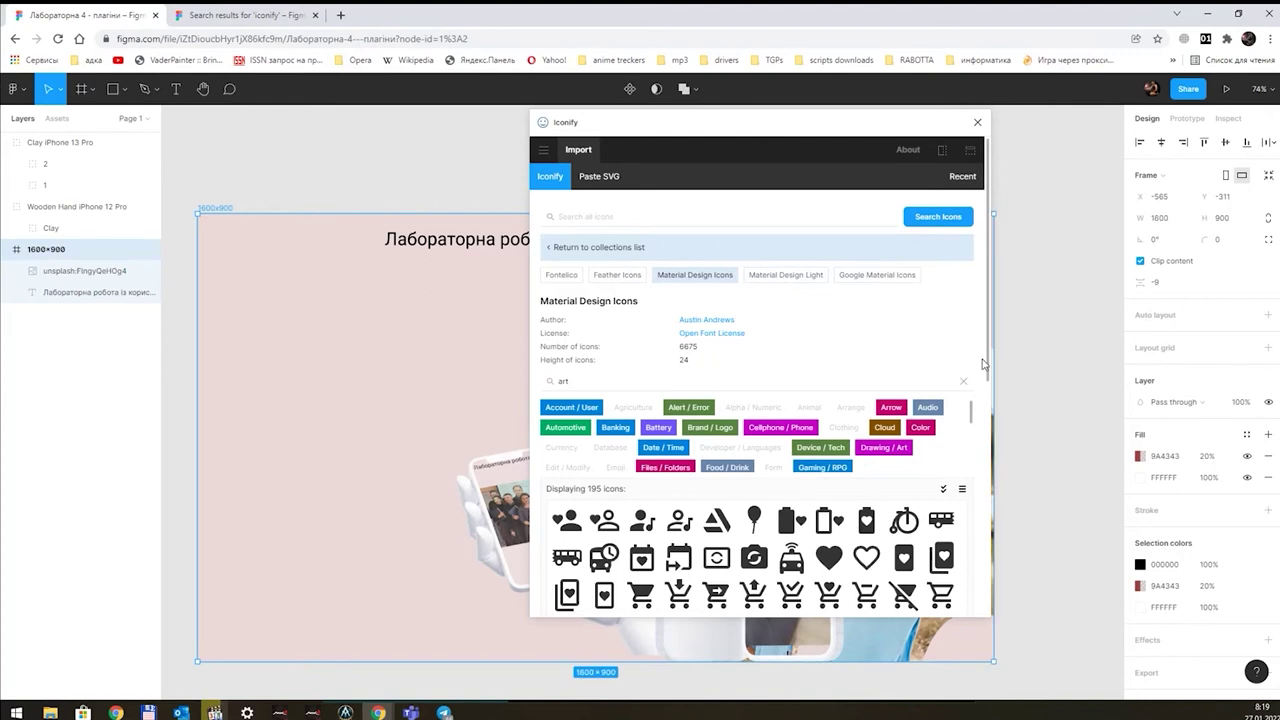
pyautogui.moveTo(845, 147); pyautogui.dragTo(775, 150)
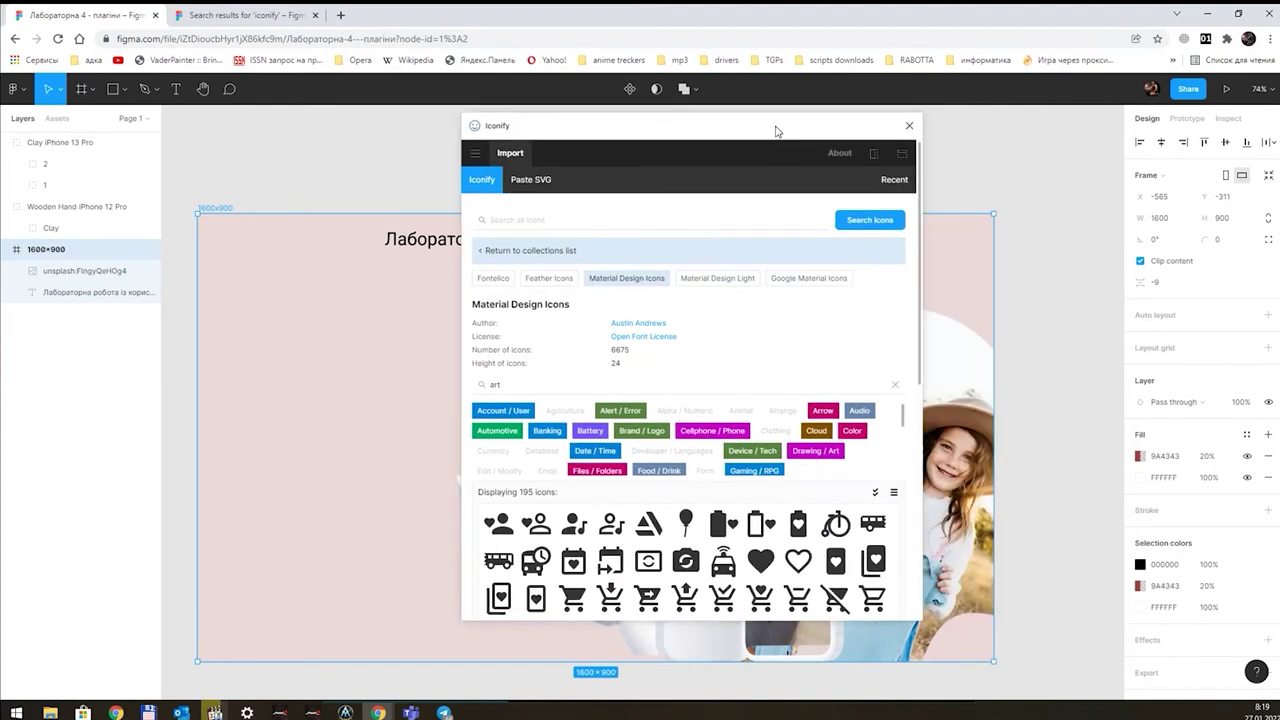
pyautogui.click(922, 209)
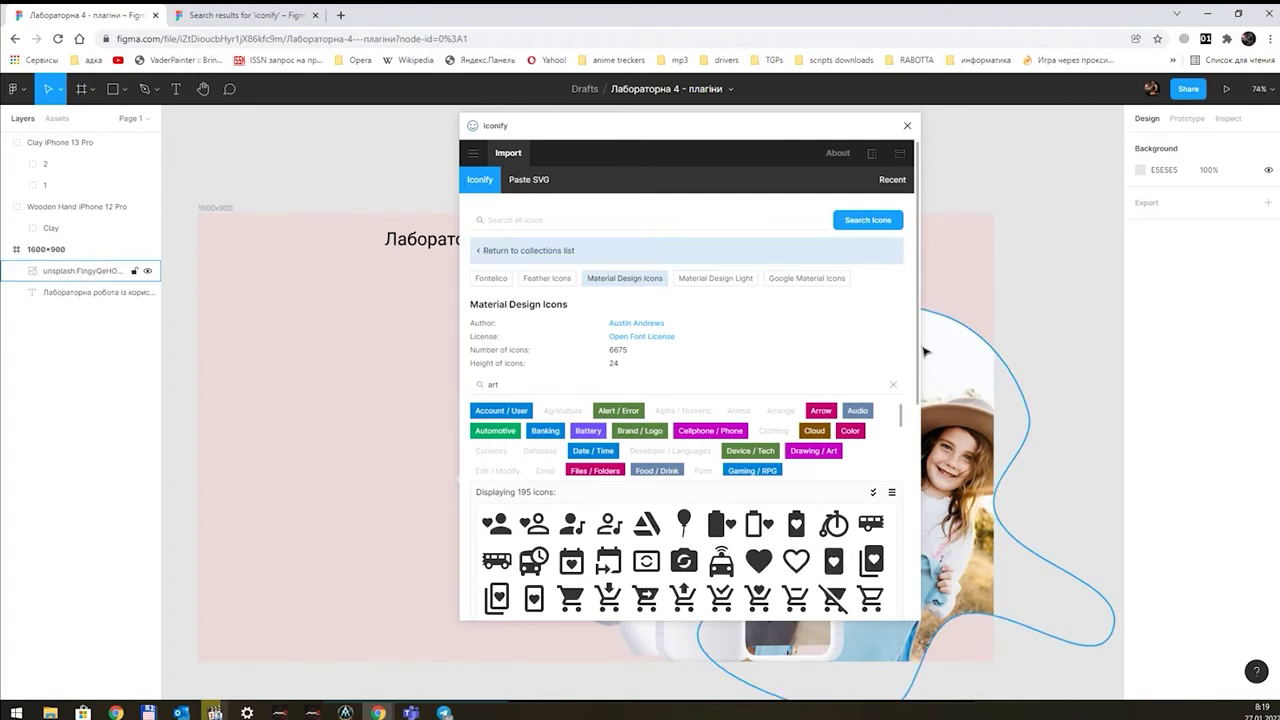
# Step: Page through the 'art' icon results to the fourth page
pyautogui.scroll(-3, 690, 480)
pyautogui.scroll(-3, 690, 480)
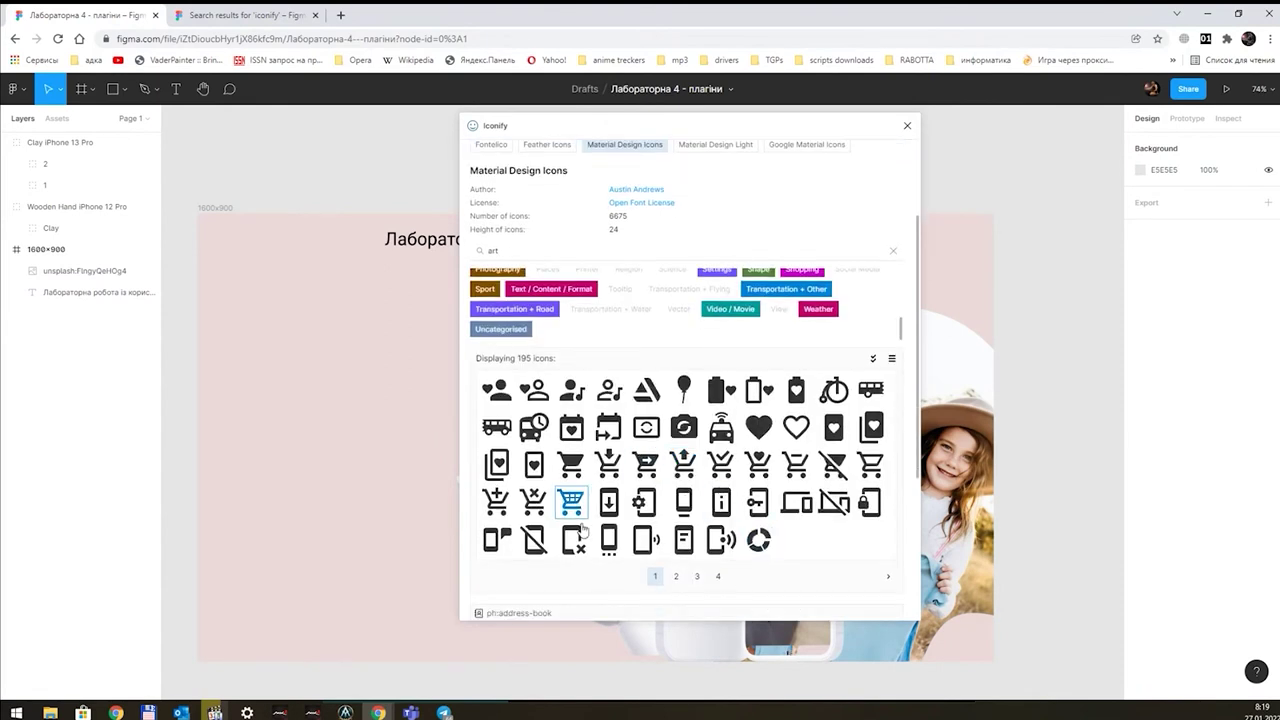
pyautogui.scroll(-1, 716, 570)
pyautogui.scroll(-2, 707, 515)
pyautogui.scroll(5, 720, 515)
pyautogui.scroll(-3, 794, 523)
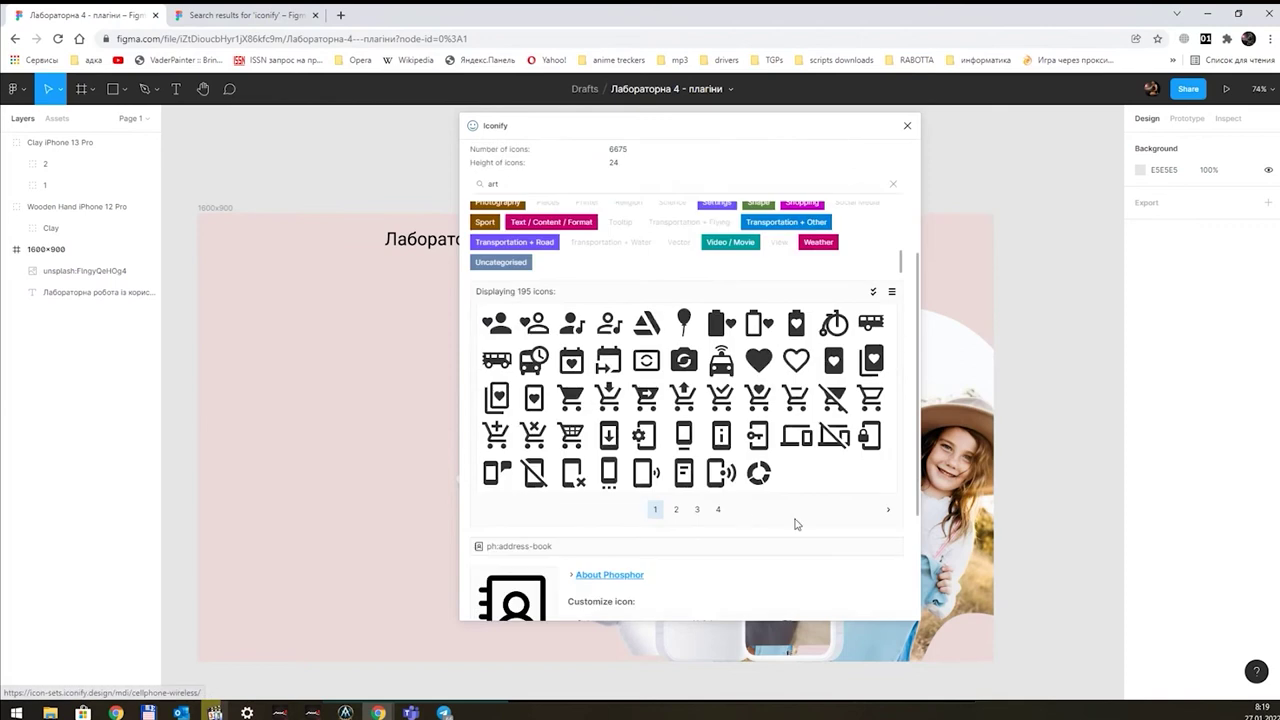
pyautogui.click(889, 510)
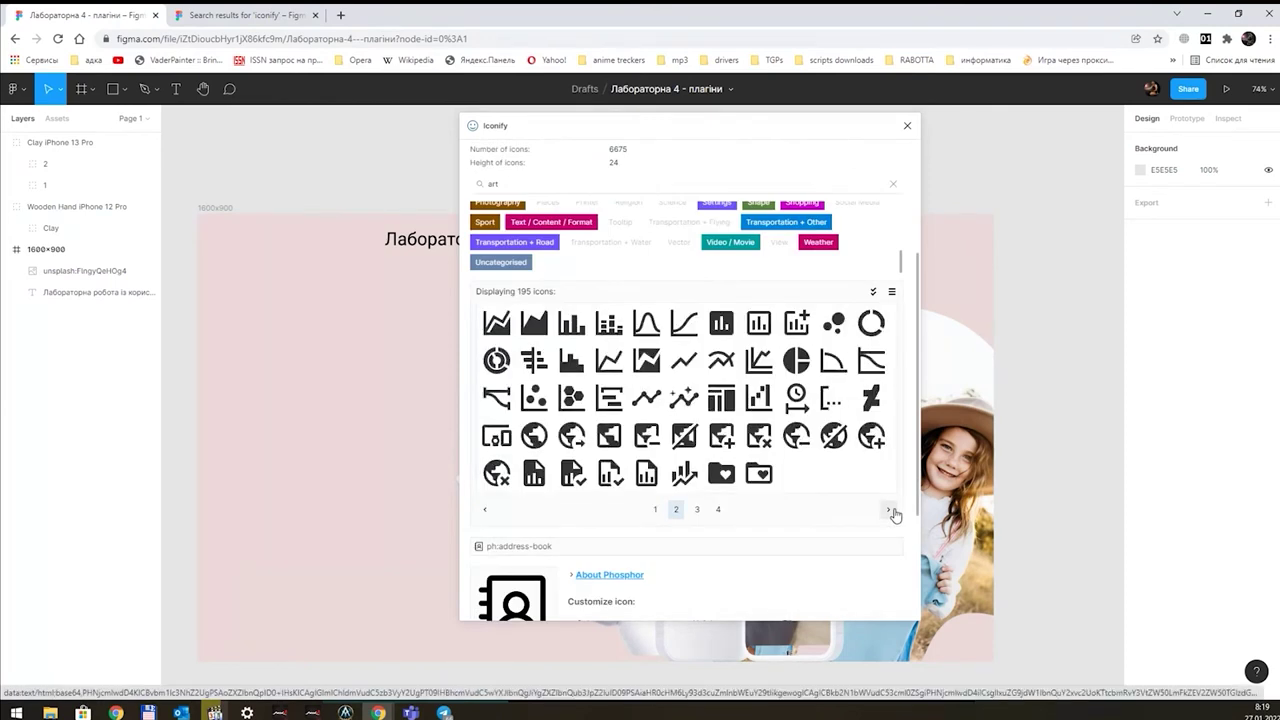
pyautogui.click(889, 510)
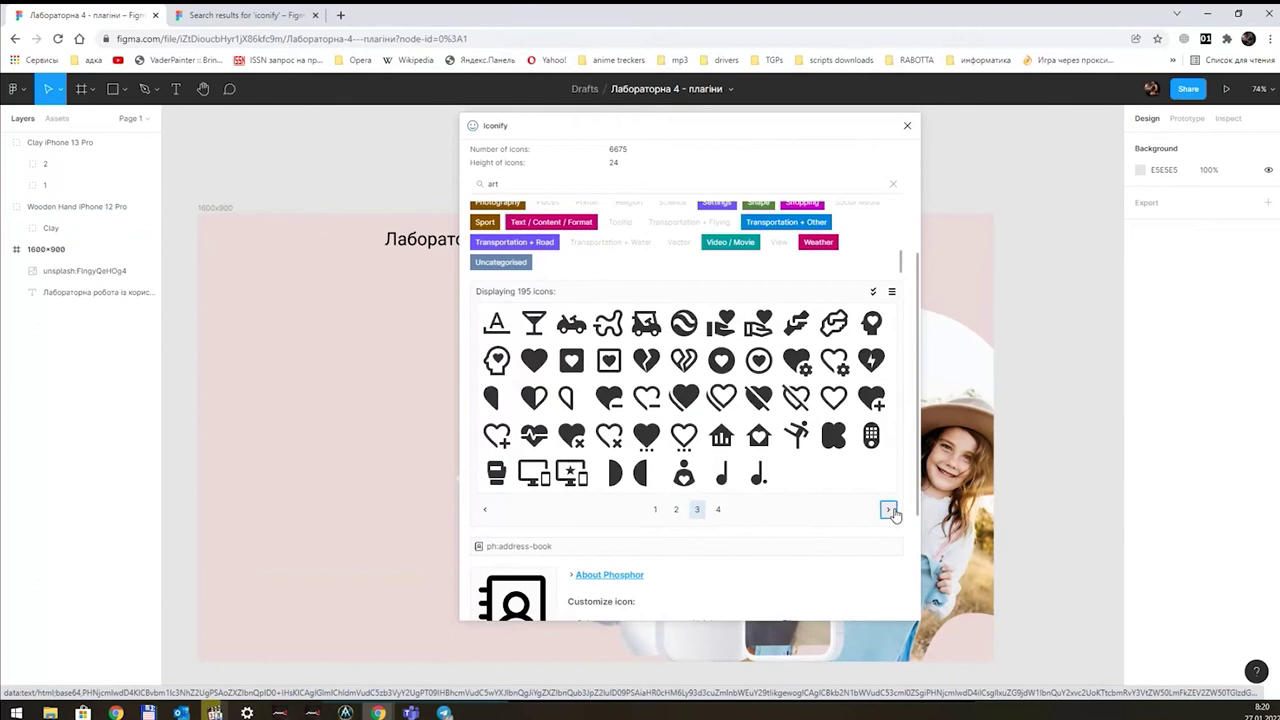
pyautogui.click(889, 510)
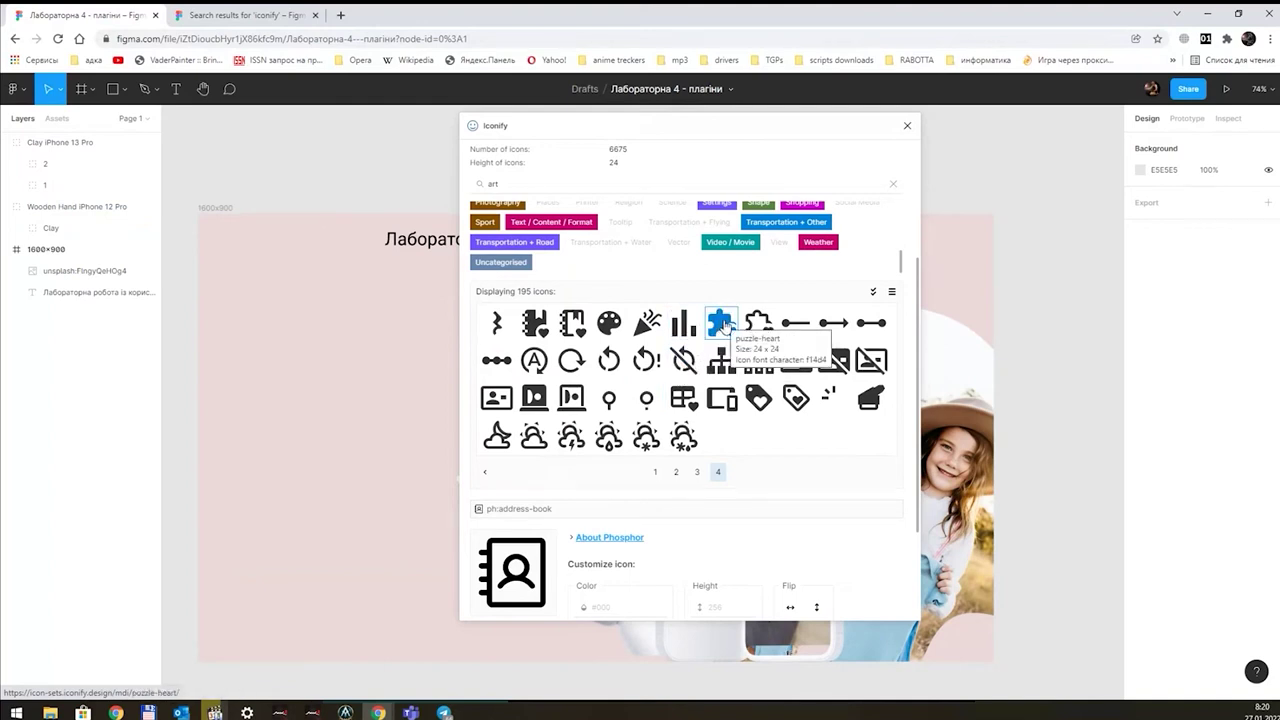
# Step: Add the smart-card-reader (143×143) and party-popper (135×135) icons, stacked at the frame's left
pyautogui.moveTo(534, 397); pyautogui.dragTo(276, 372)
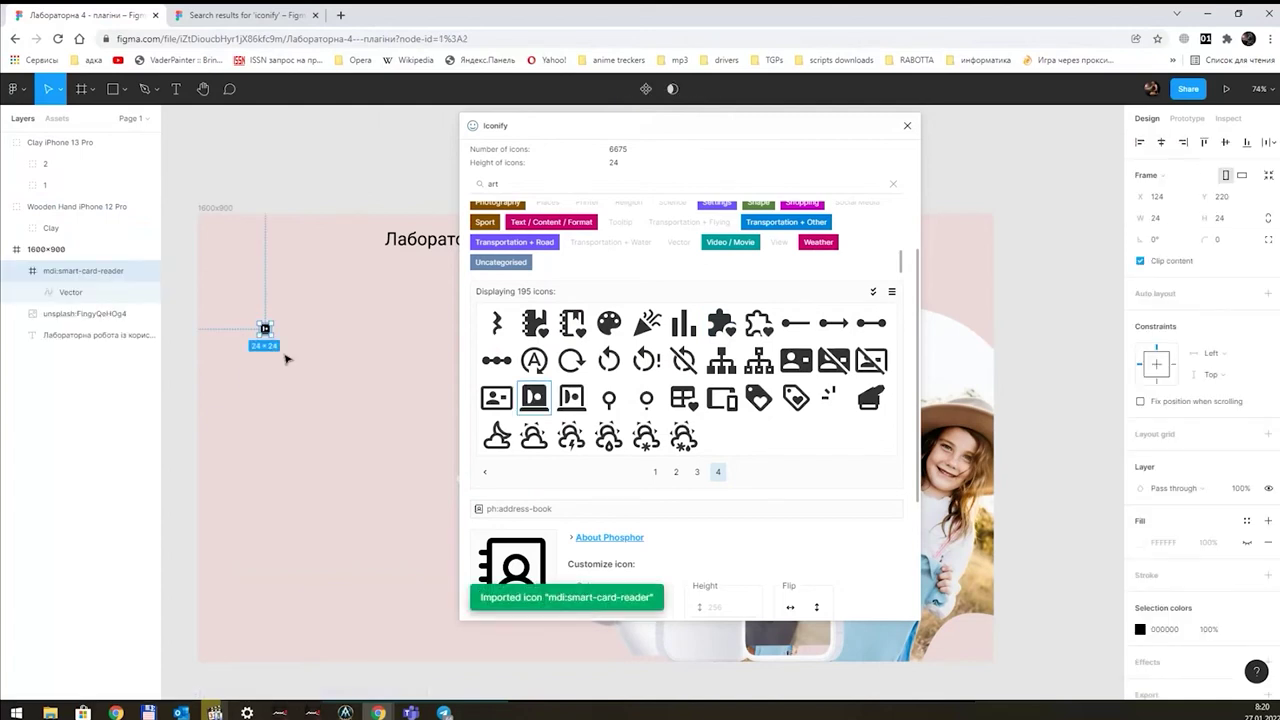
pyautogui.moveTo(270, 334); pyautogui.dragTo(333, 378)
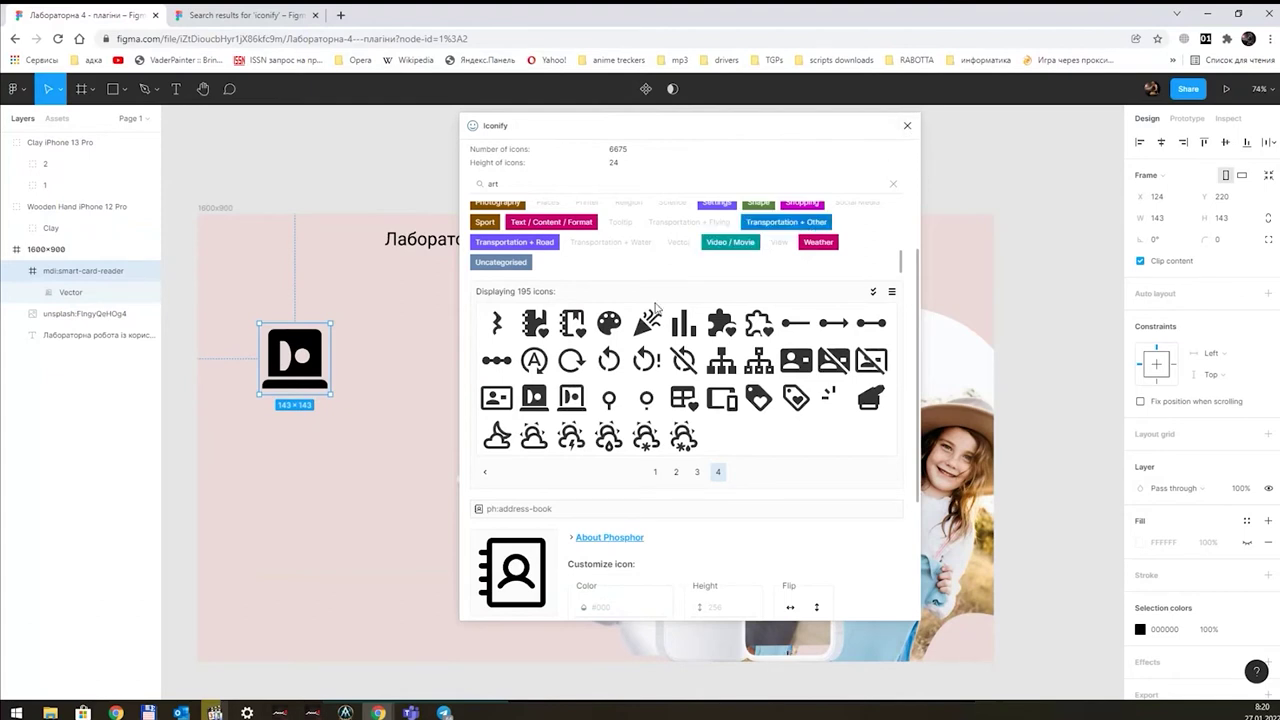
pyautogui.moveTo(648, 323); pyautogui.dragTo(301, 397)
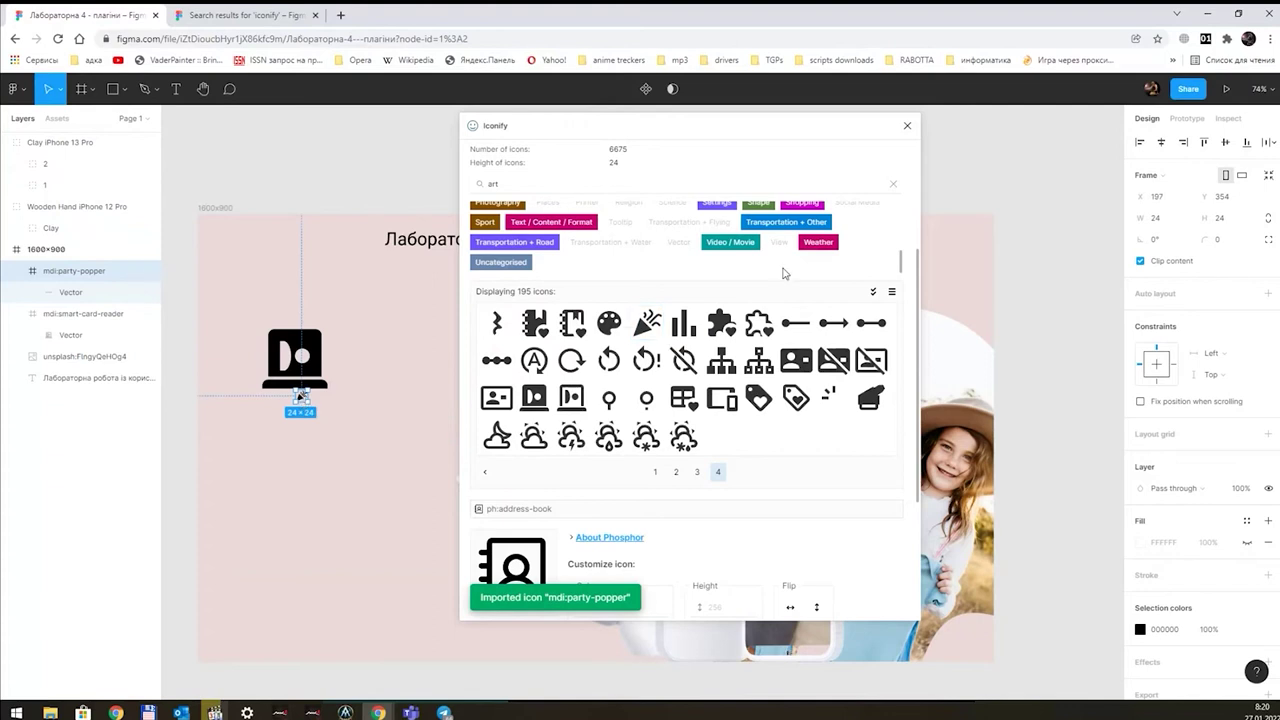
pyautogui.click(907, 125)
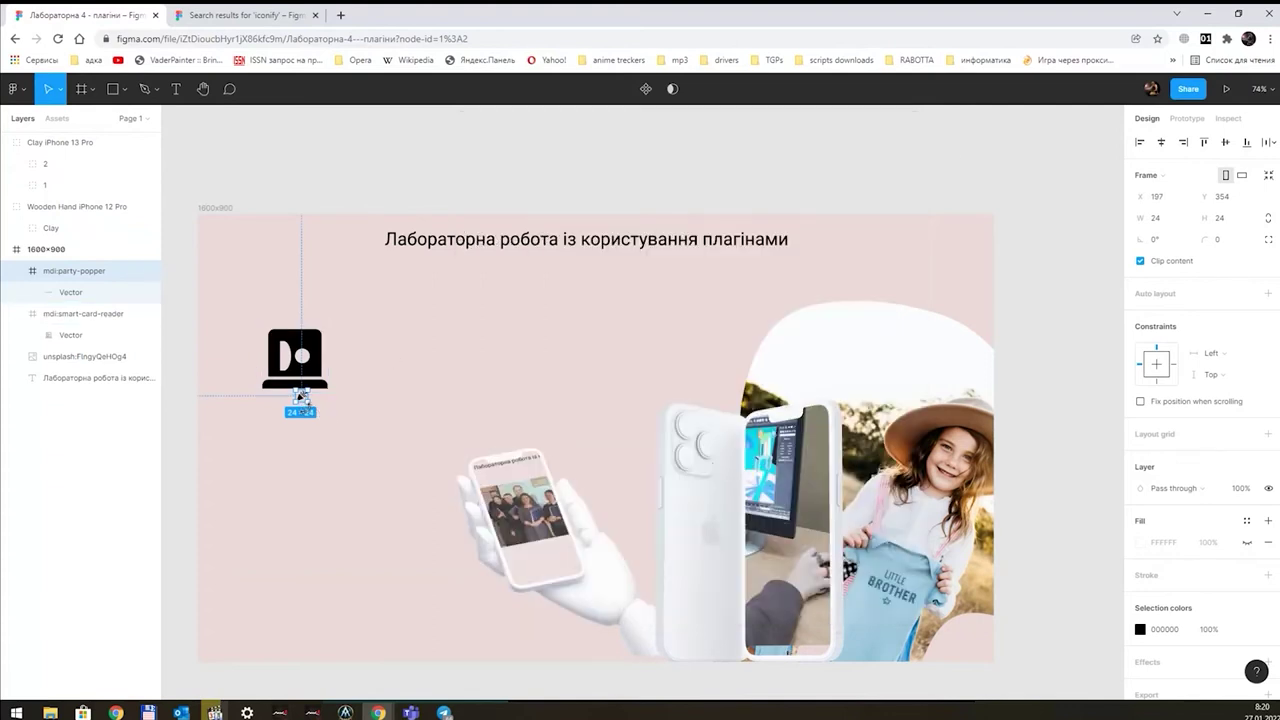
pyautogui.moveTo(301, 397)
pyautogui.mouseDown()
pyautogui.moveTo(366, 462)
pyautogui.moveTo(300, 447)
pyautogui.mouseUp()
pyautogui.click(303, 360)
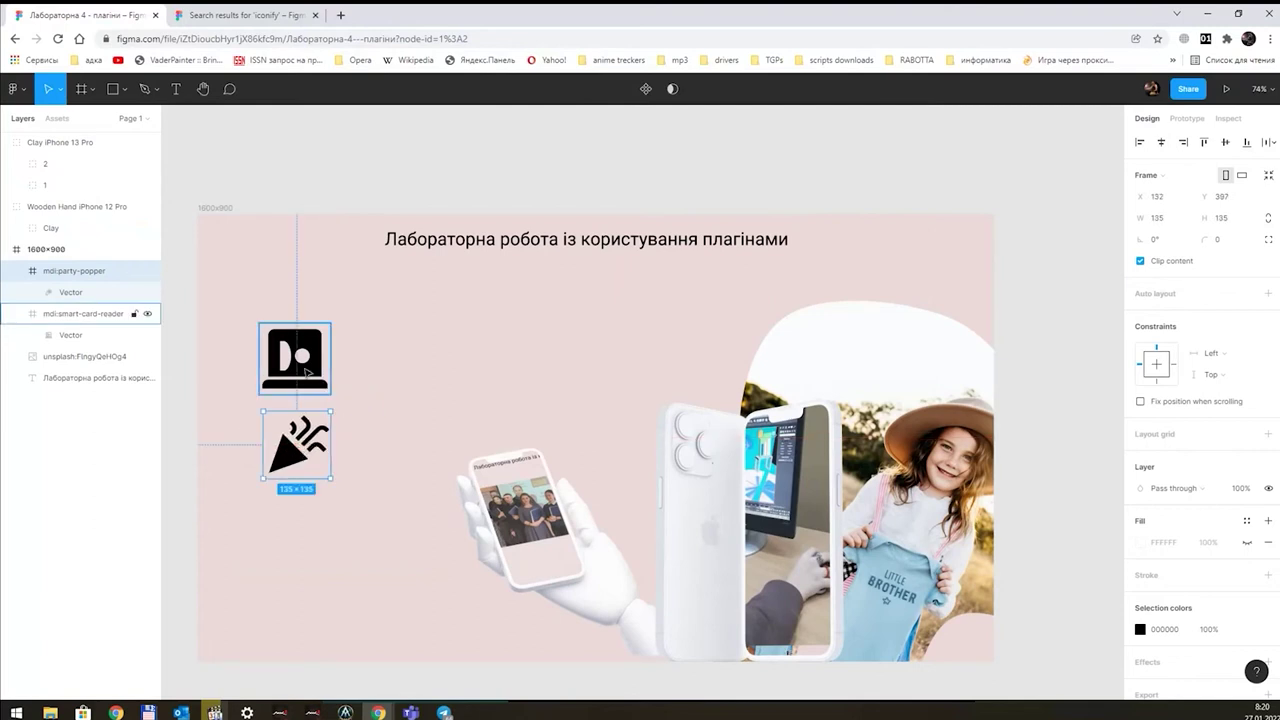
pyautogui.moveTo(298, 445); pyautogui.dragTo(288, 444)
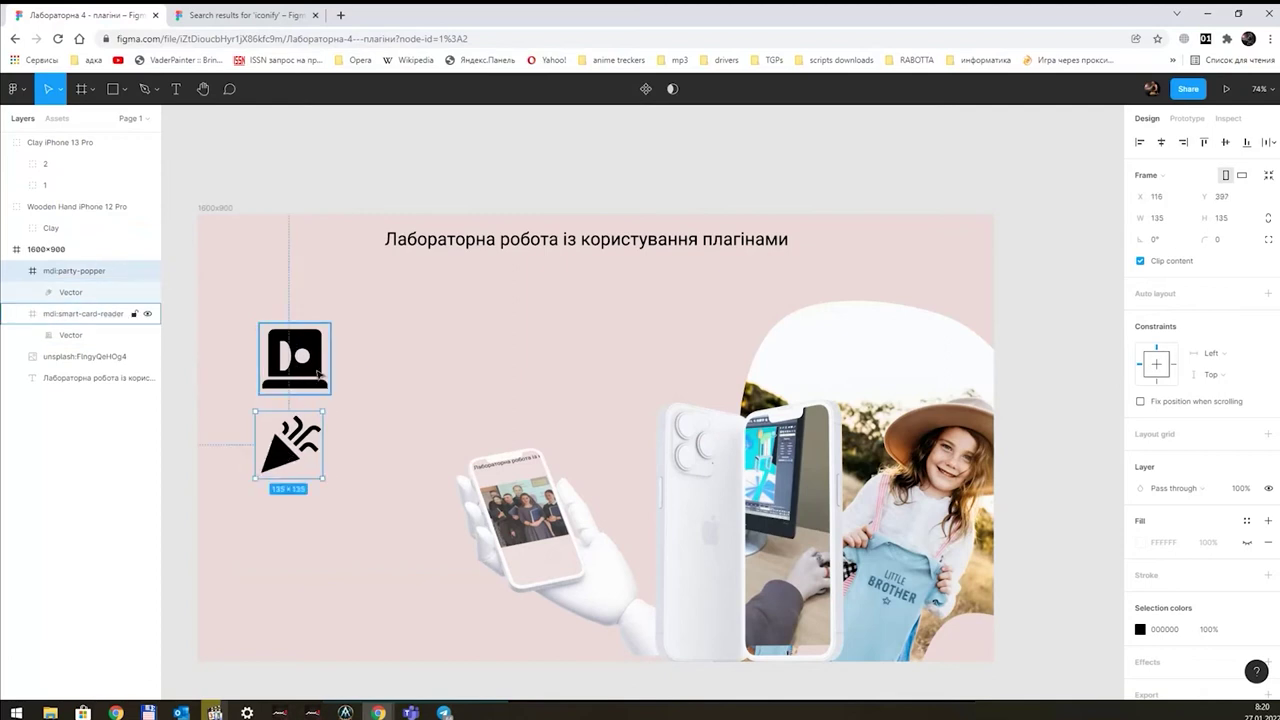
pyautogui.moveTo(318, 373); pyautogui.dragTo(306, 368)
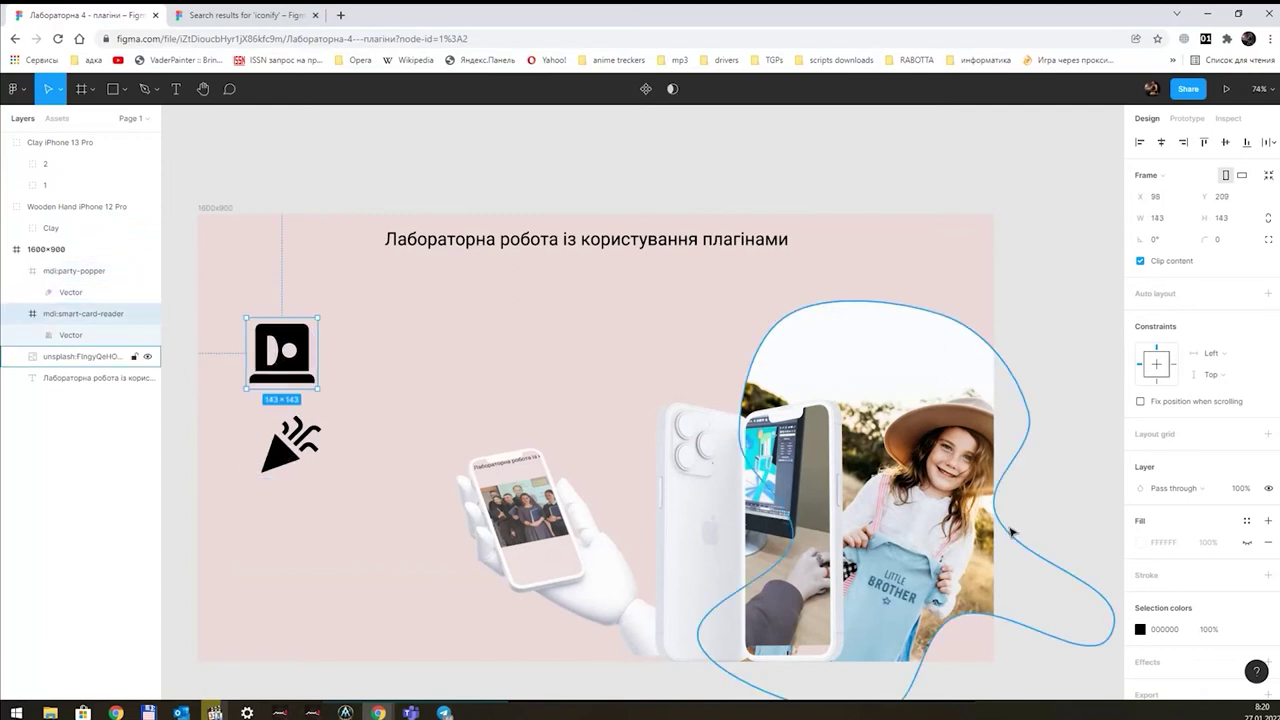
# Step: Colour the card-reader icon reddish-brown 894A4A and the party-popper icon dark blue 2E4493
pyautogui.scroll(-1, 1165, 600)
pyautogui.click(1140, 562)
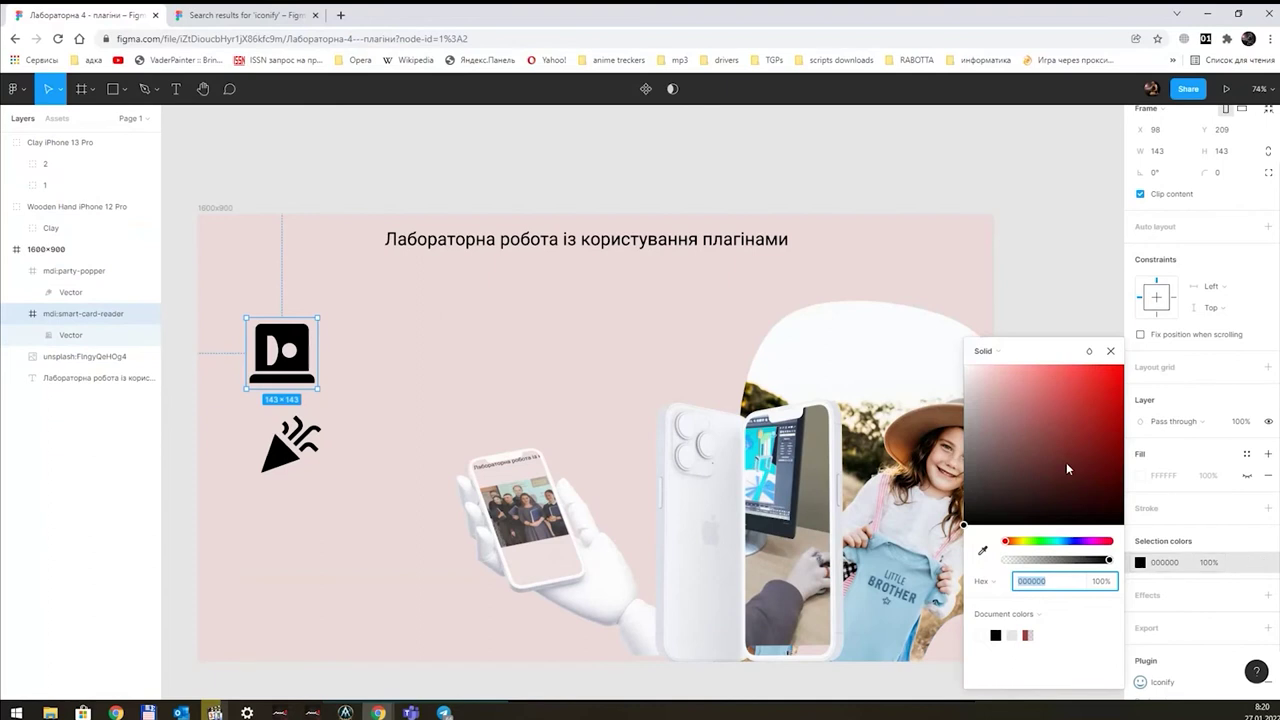
pyautogui.moveTo(1066, 468); pyautogui.dragTo(1037, 438)
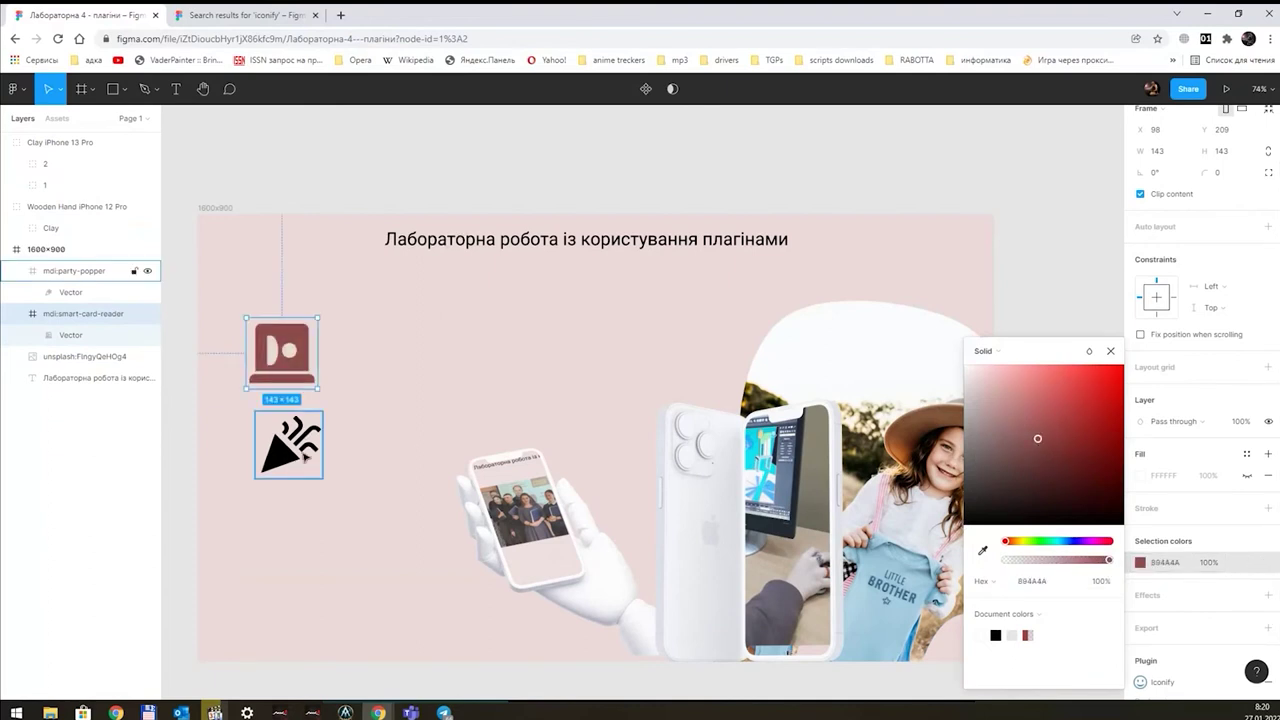
pyautogui.click(306, 457)
pyautogui.click(1140, 562)
pyautogui.moveTo(1046, 470)
pyautogui.mouseDown()
pyautogui.moveTo(1064, 422)
pyautogui.moveTo(1073, 436)
pyautogui.mouseUp()
pyautogui.click(1070, 541)
pyautogui.click(1055, 444)
pyautogui.click(1110, 351)
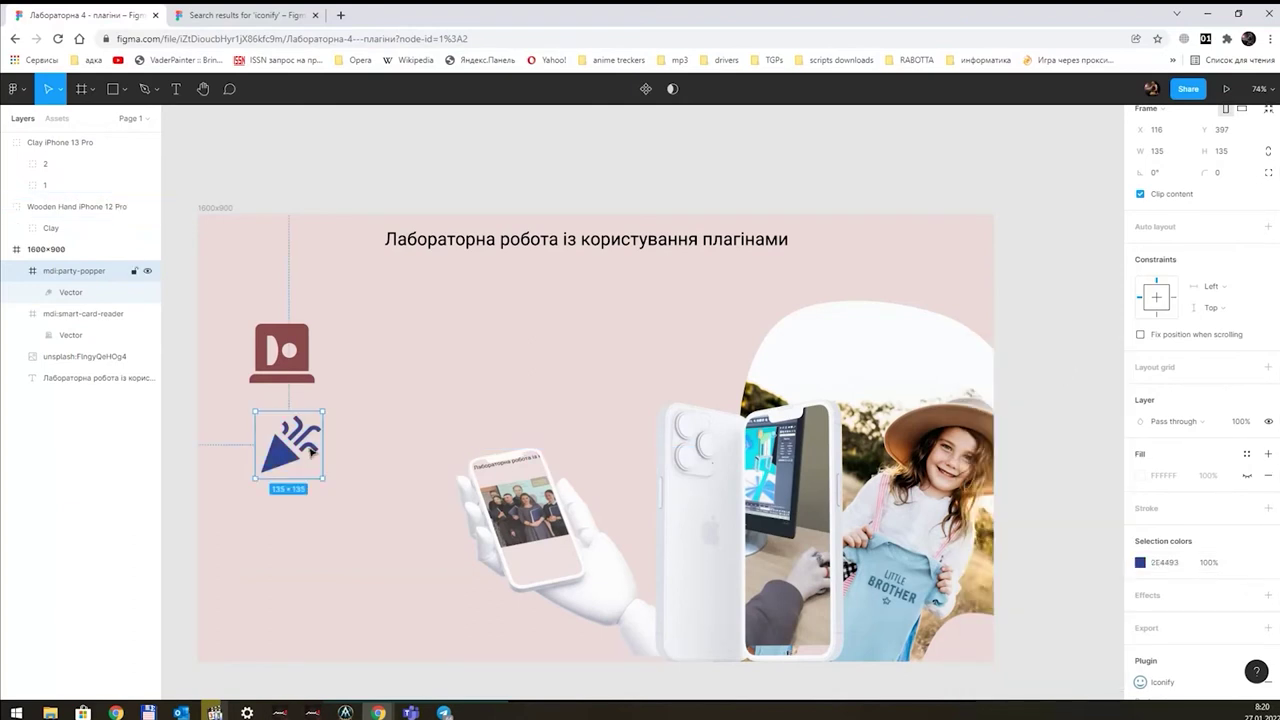
# Step: Realign the two icons on the left, with the card reader at 84, 169
pyautogui.moveTo(312, 452); pyautogui.dragTo(306, 451)
pyautogui.moveTo(276, 350)
pyautogui.mouseDown()
pyautogui.moveTo(258, 316)
pyautogui.moveTo(268, 328)
pyautogui.mouseUp()
pyautogui.moveTo(280, 441); pyautogui.dragTo(270, 428)
pyautogui.moveTo(281, 340); pyautogui.dragTo(284, 341)
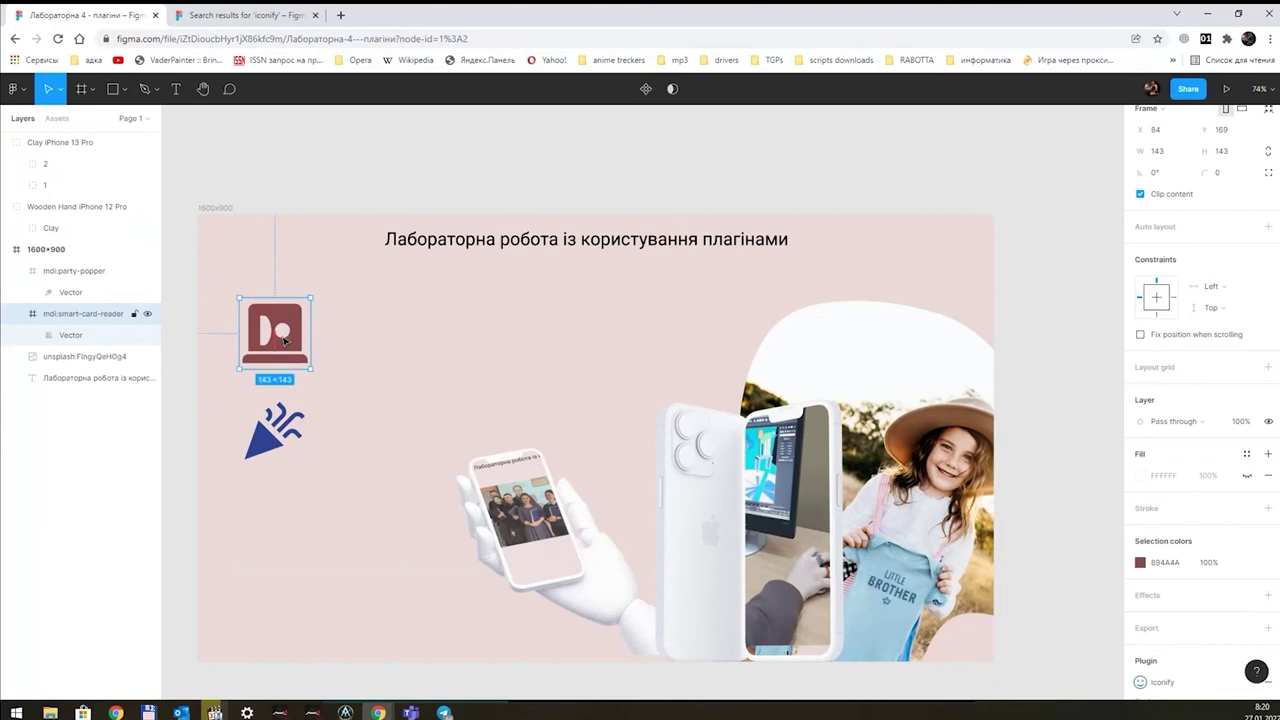
# Step: Add the text label 'Додавання плям' beside the card-reader icon
pyautogui.click(175, 88)
pyautogui.click(347, 341)
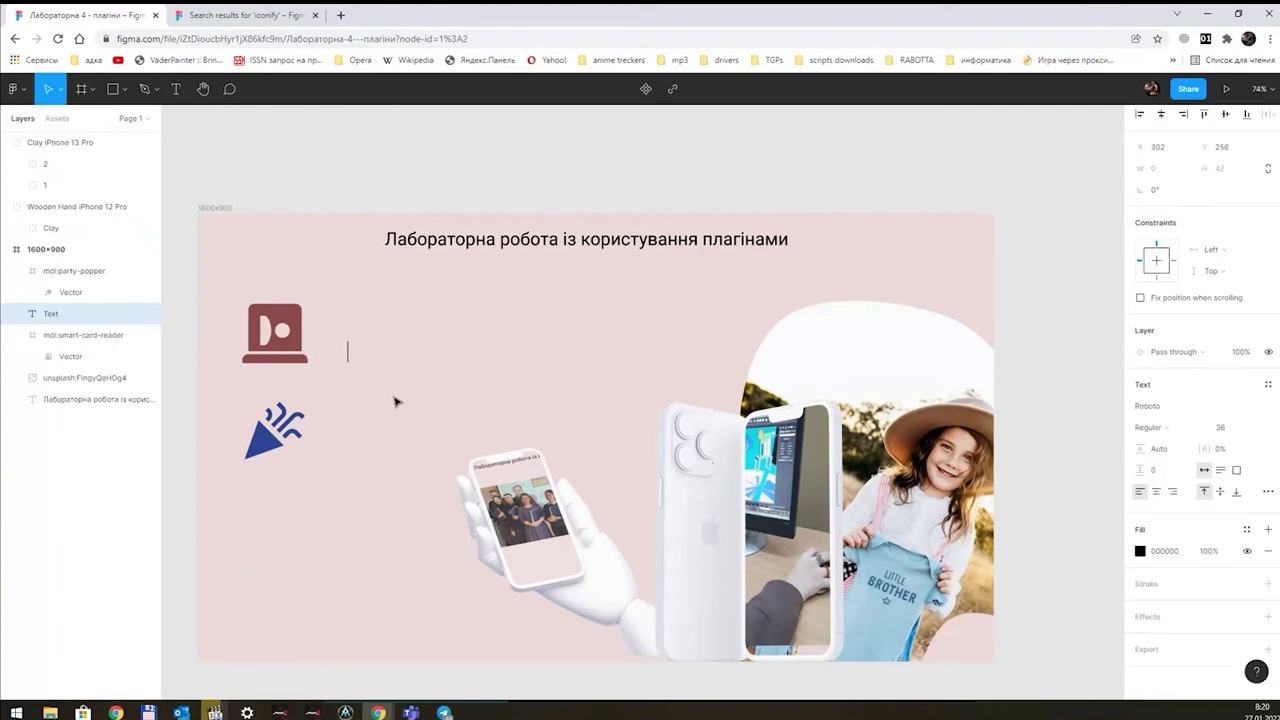
pyautogui.write('Додавання')
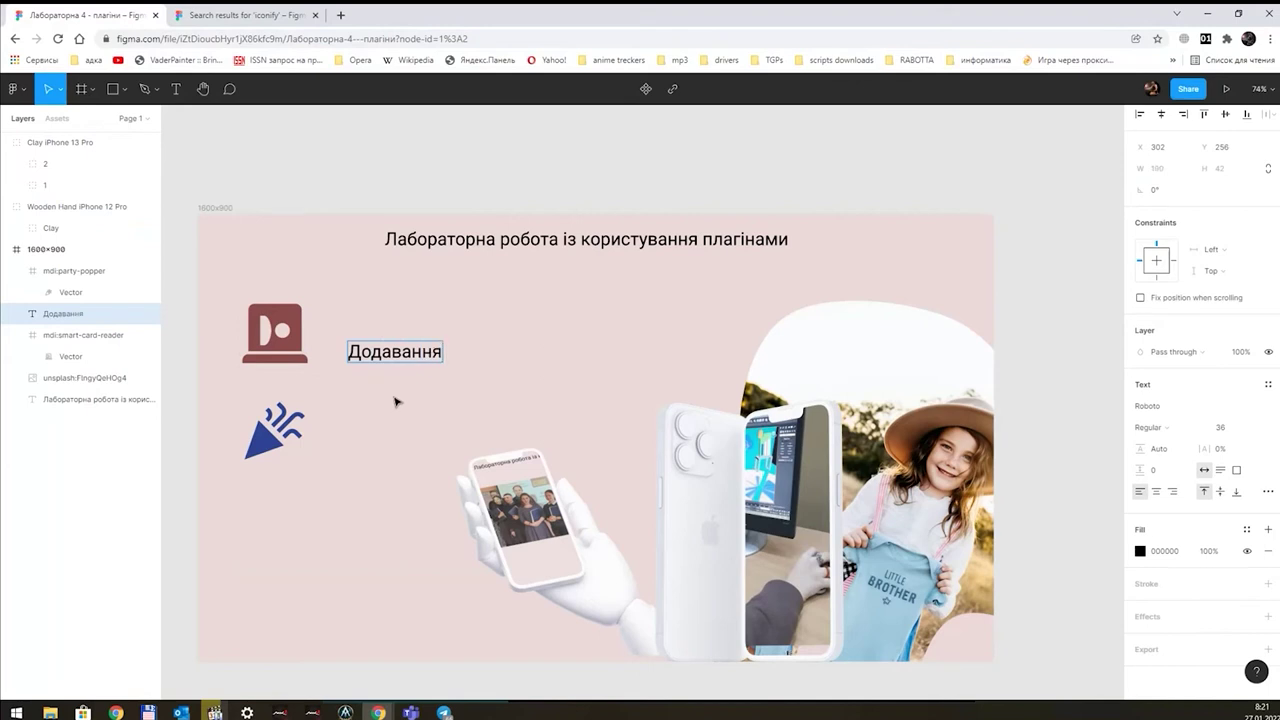
pyautogui.write(' плям')
pyautogui.press('Escape')
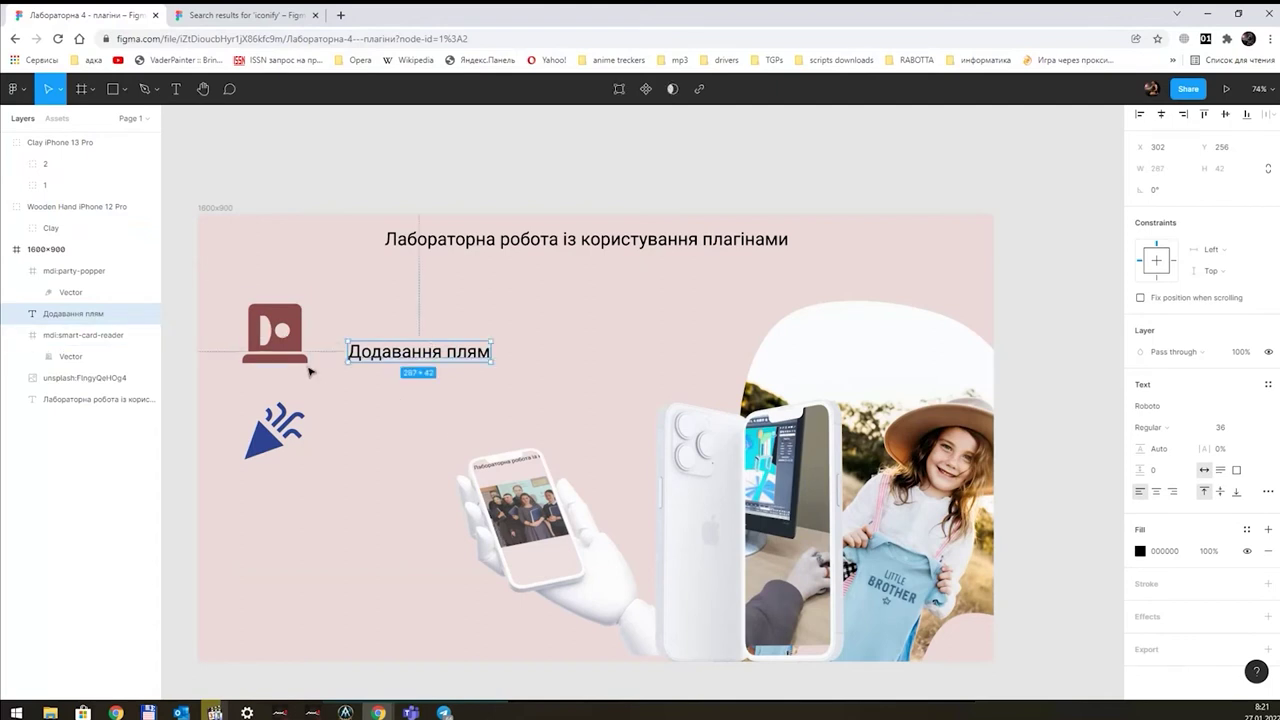
# Step: Shrink the card-reader icon to 93×93 and move the label up beside it
pyautogui.click(306, 366)
pyautogui.moveTo(308, 369); pyautogui.dragTo(281, 334)
pyautogui.moveTo(392, 355); pyautogui.dragTo(358, 339)
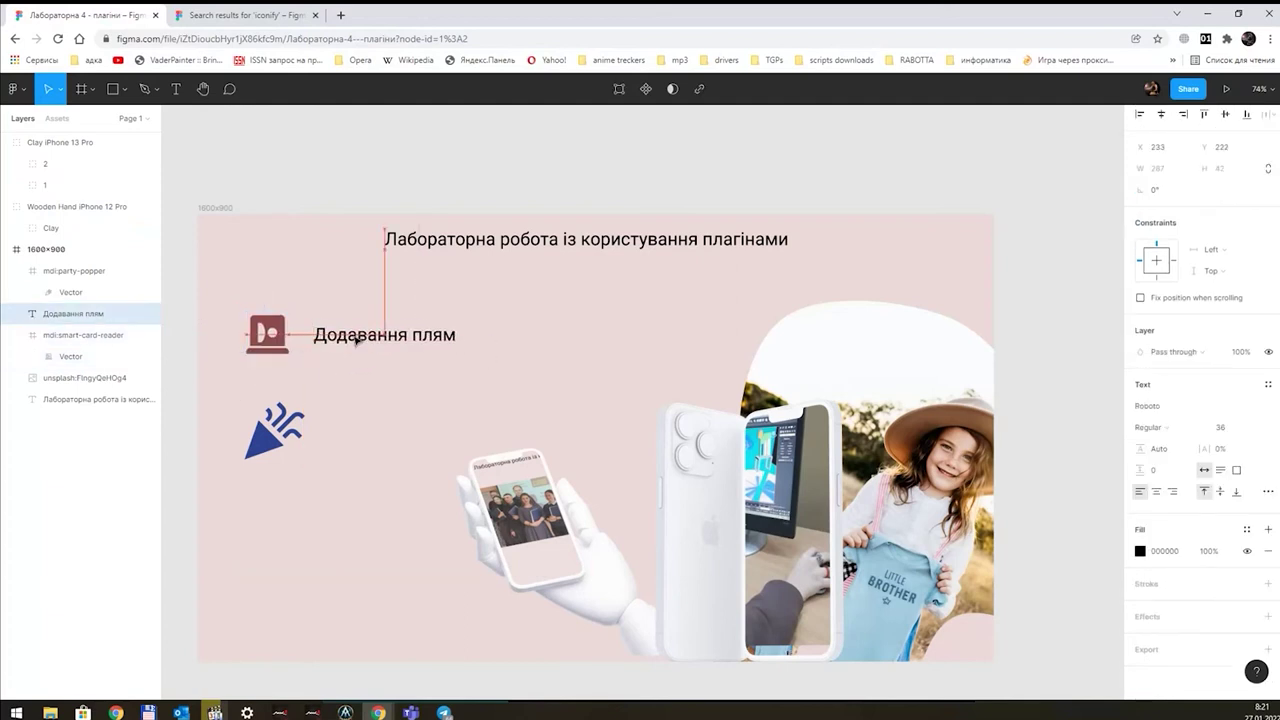
# Step: Set the label's fill colour to red 9F3232
pyautogui.click(1140, 551)
pyautogui.moveTo(1069, 446); pyautogui.dragTo(1074, 428)
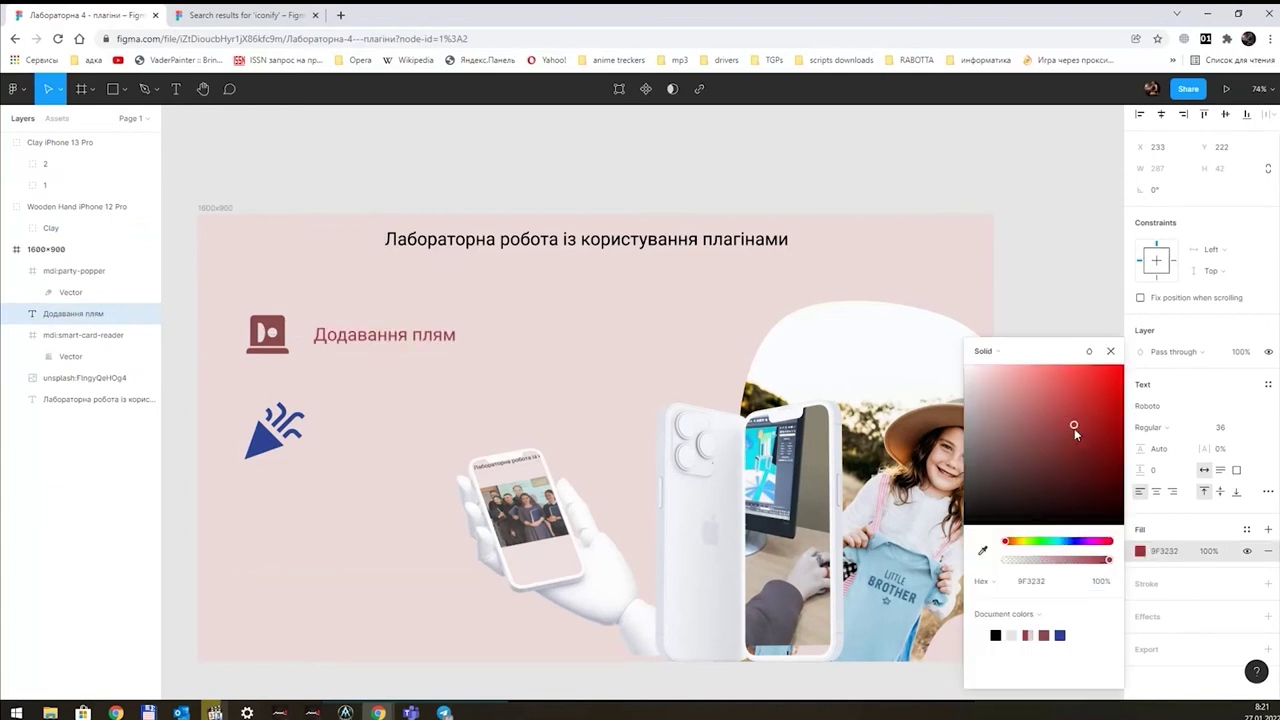
pyautogui.click(1205, 380)
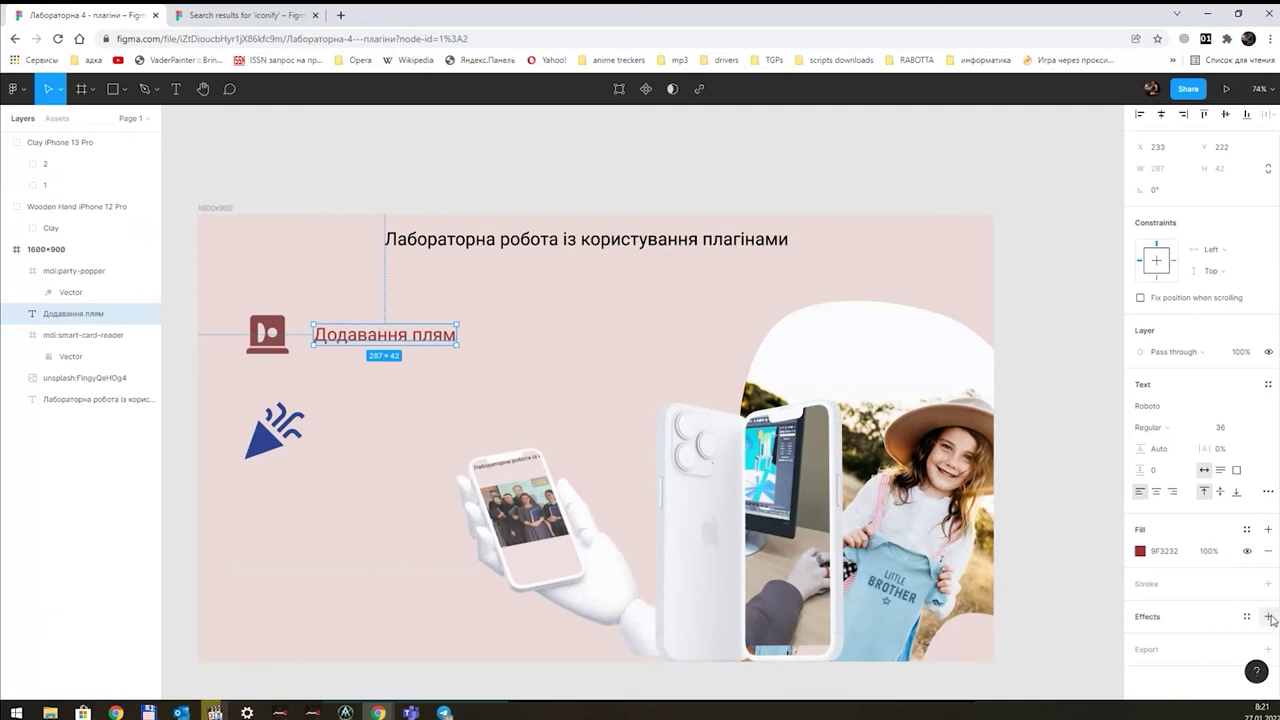
# Step: Add a drop shadow effect to the label (25%, Y offset 4, blur 4)
pyautogui.click(1268, 617)
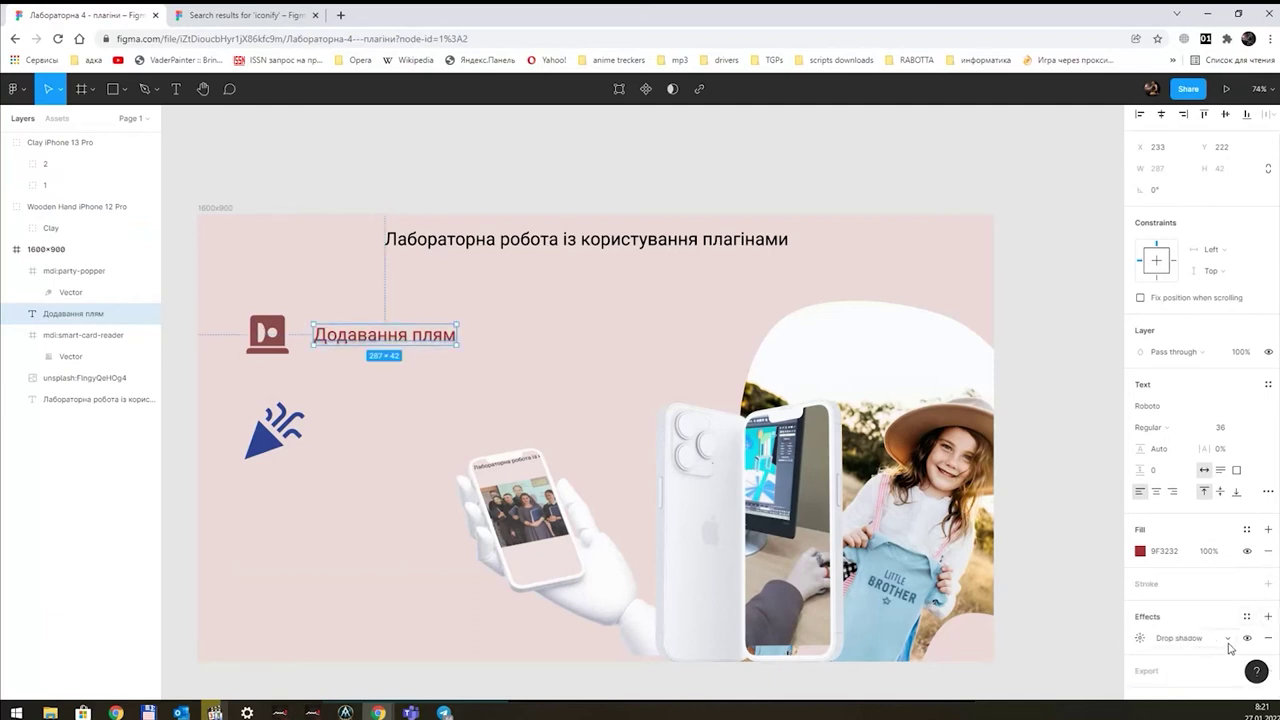
pyautogui.scroll(1, 430, 350)
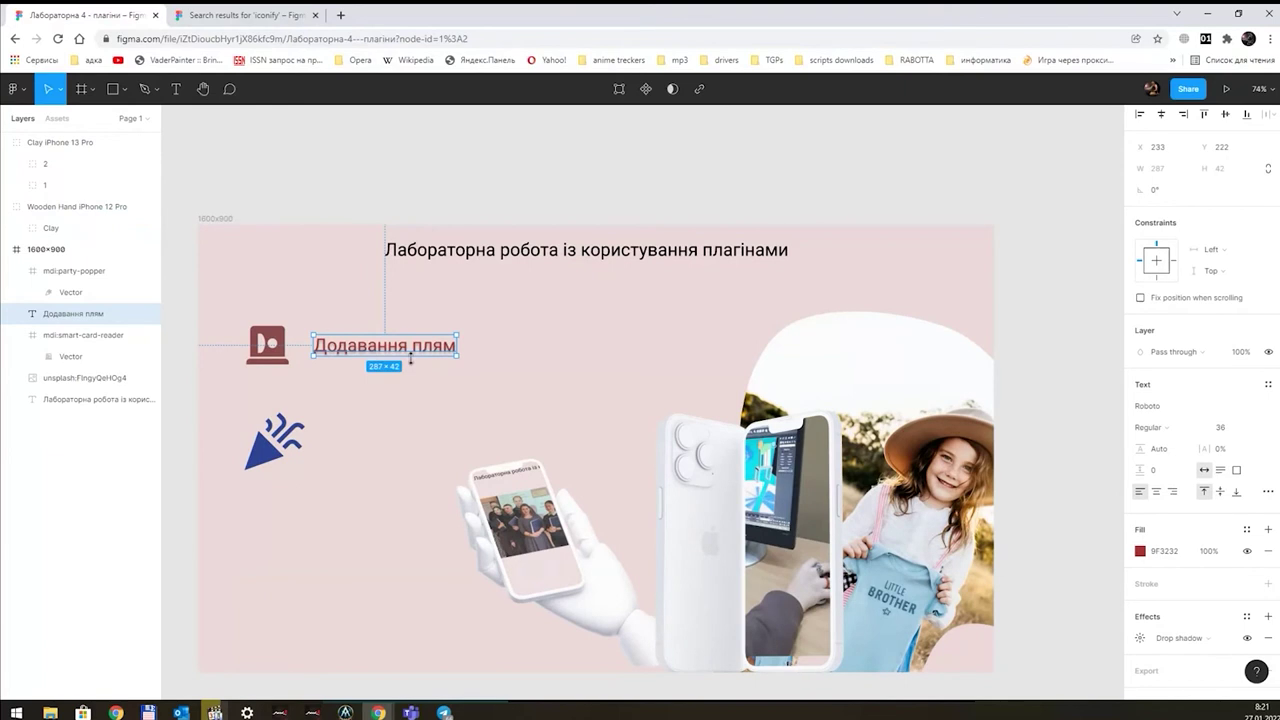
pyautogui.scroll(5, 410, 359)
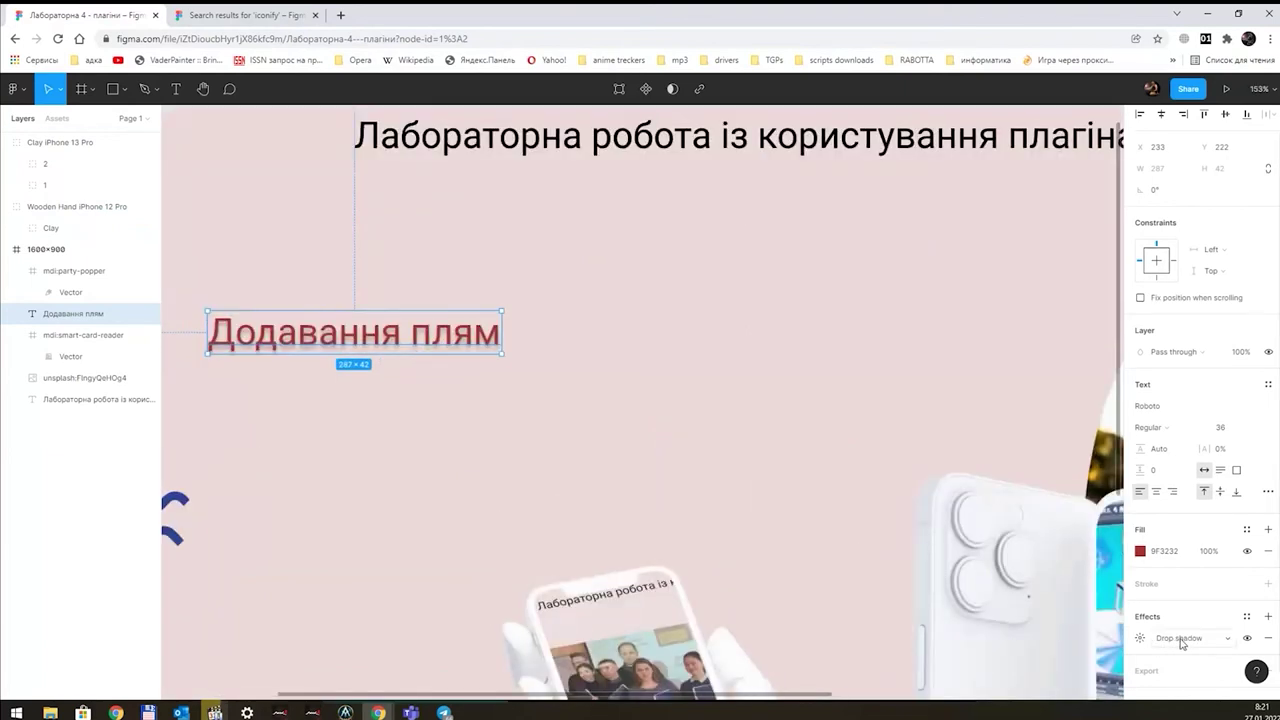
pyautogui.click(1141, 641)
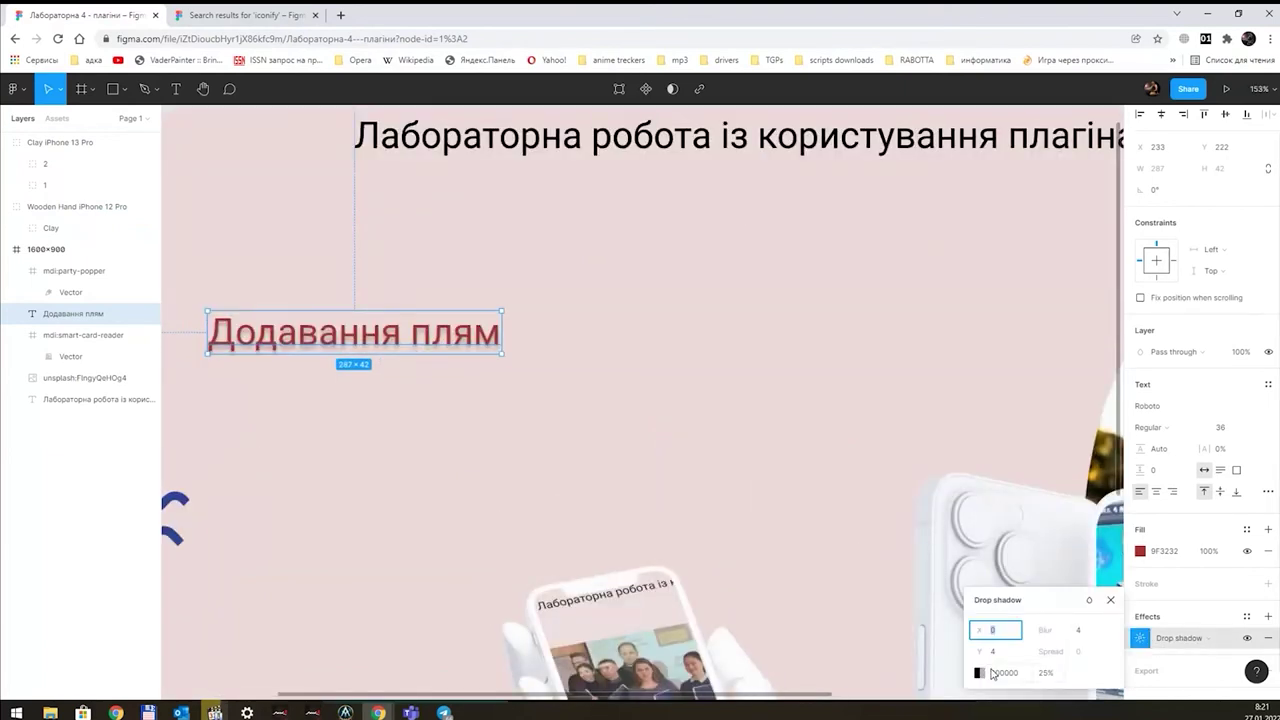
# Step: Change the drop shadow colour to dark reddish-brown 532C2C
pyautogui.click(1000, 675)
pyautogui.click(1043, 674)
pyautogui.click(979, 673)
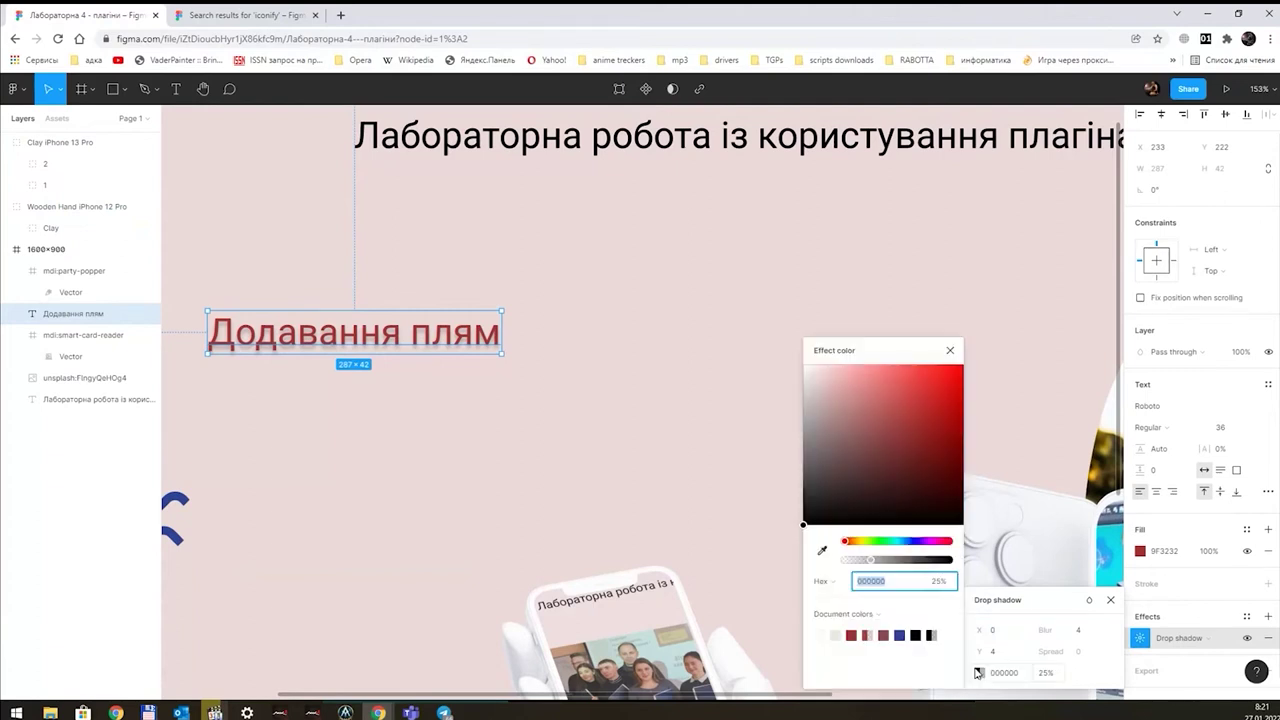
pyautogui.moveTo(849, 481)
pyautogui.mouseDown()
pyautogui.moveTo(818, 409)
pyautogui.moveTo(907, 479)
pyautogui.moveTo(878, 472)
pyautogui.mouseUp()
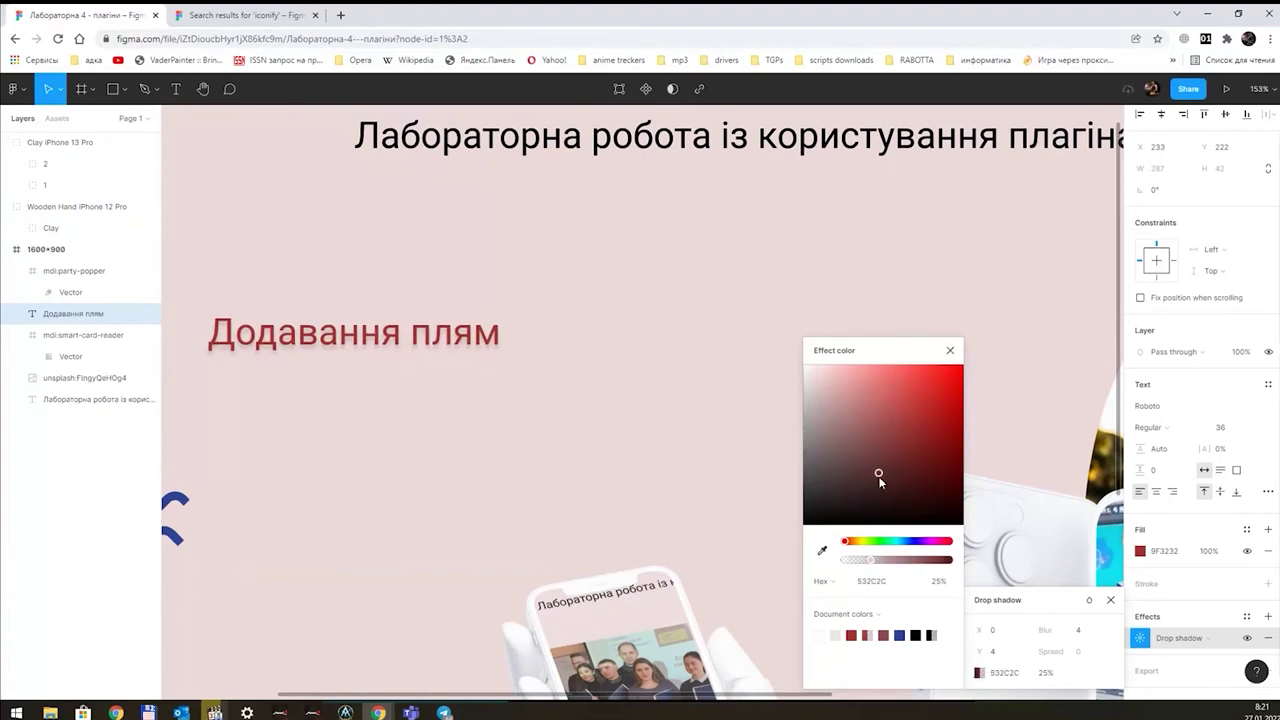
pyautogui.click(950, 350)
# Step: Nudge the shadowed label up by one pixel
pyautogui.hscroll(-2, 706, 371)
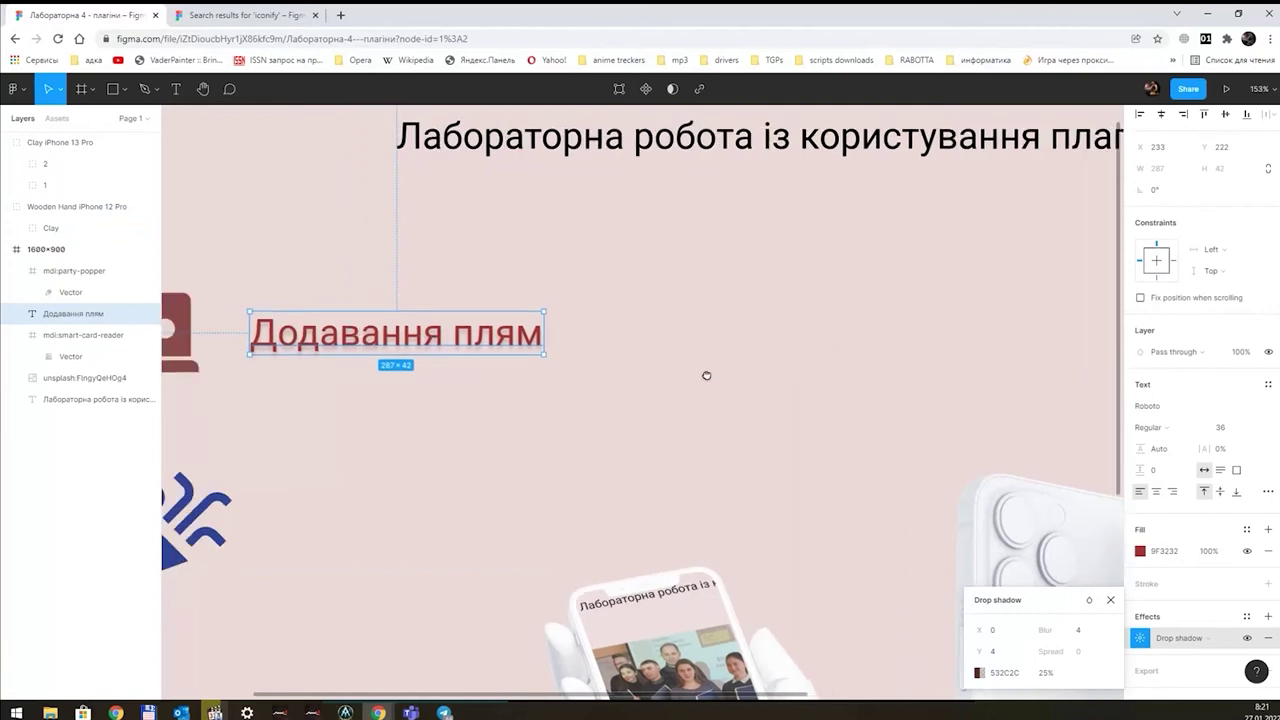
pyautogui.hscroll(-5, 794, 380)
pyautogui.click(1121, 607)
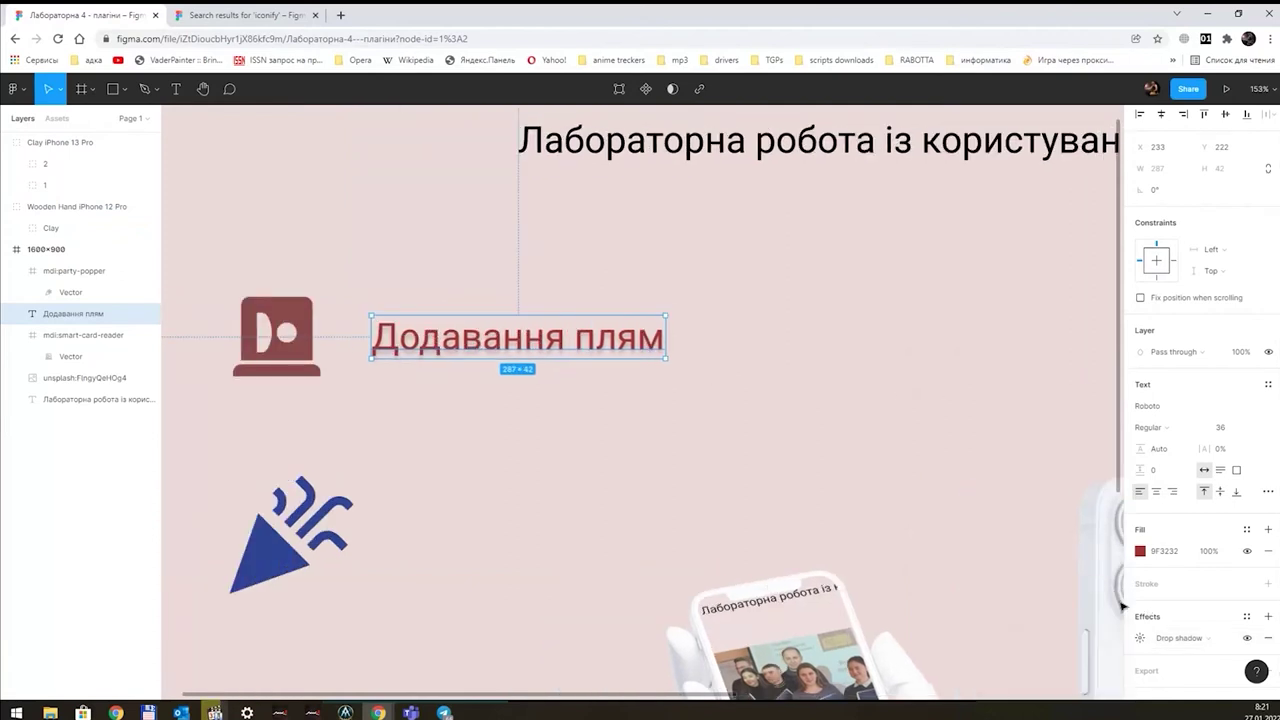
pyautogui.scroll(-1, 580, 390)
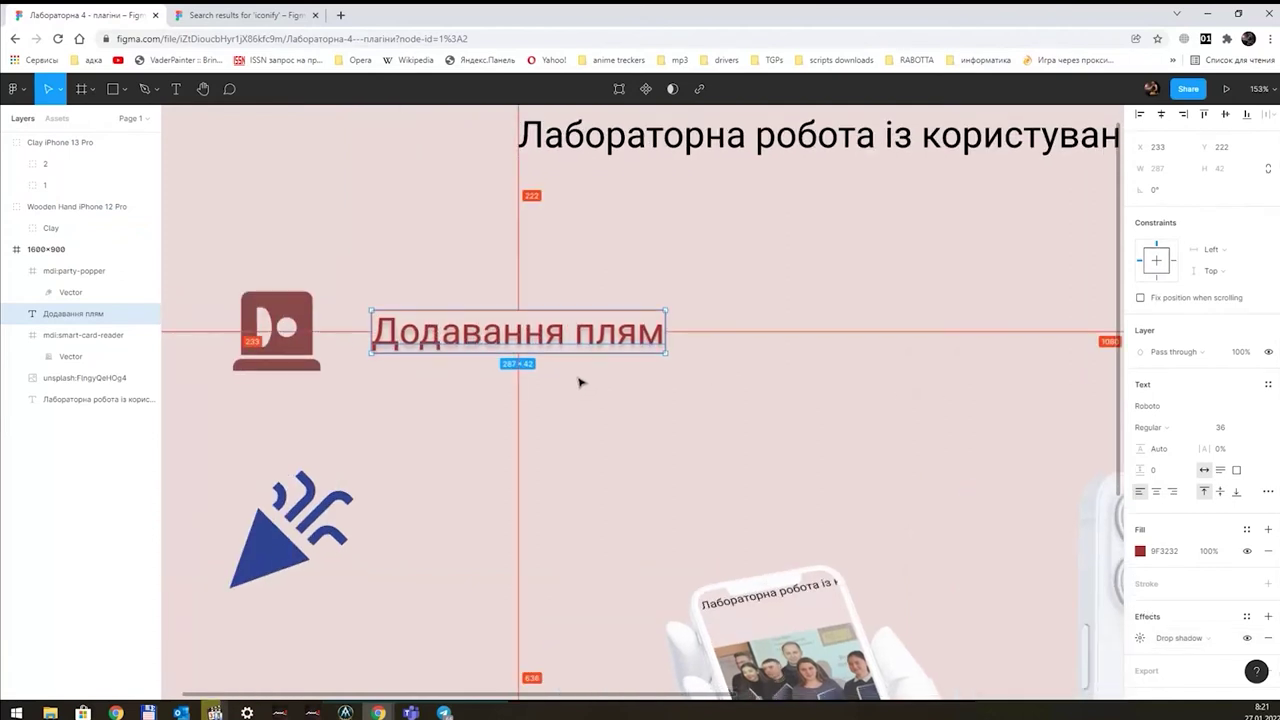
pyautogui.scroll(-2, 612, 382)
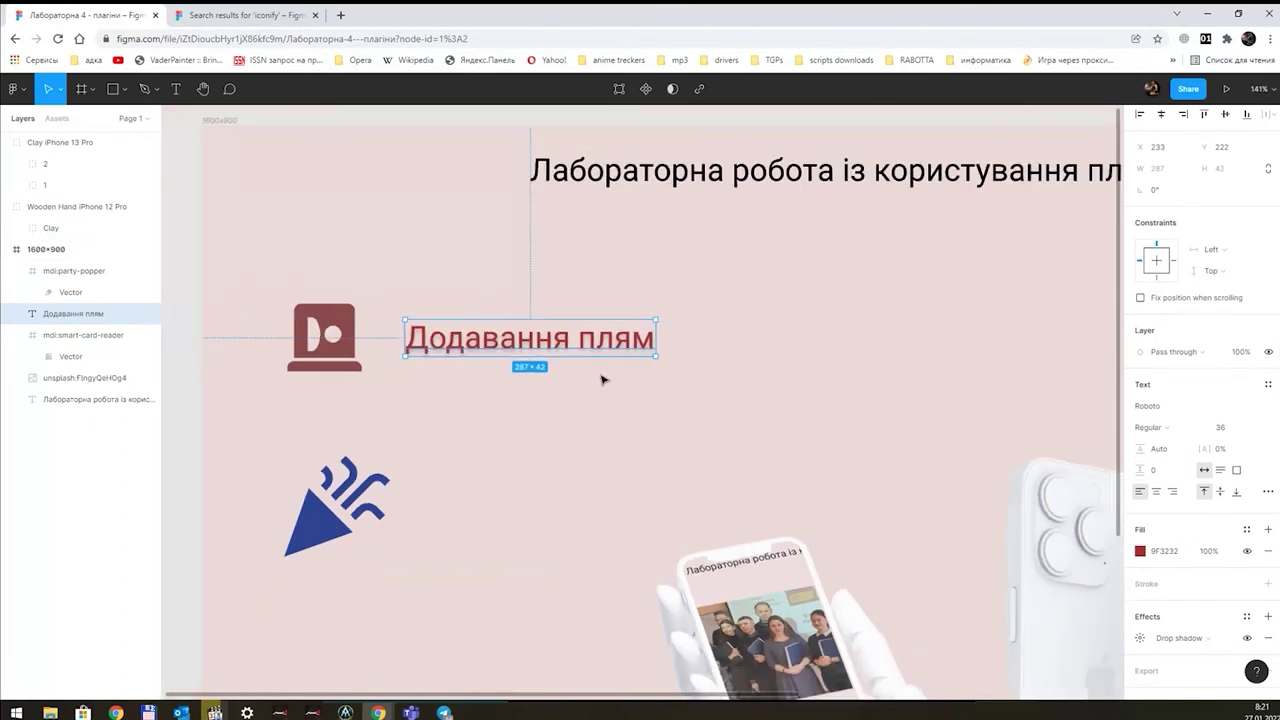
pyautogui.scroll(-1, 608, 381)
pyautogui.scroll(-1, 605, 380)
pyautogui.moveTo(566, 342); pyautogui.dragTo(567, 341)
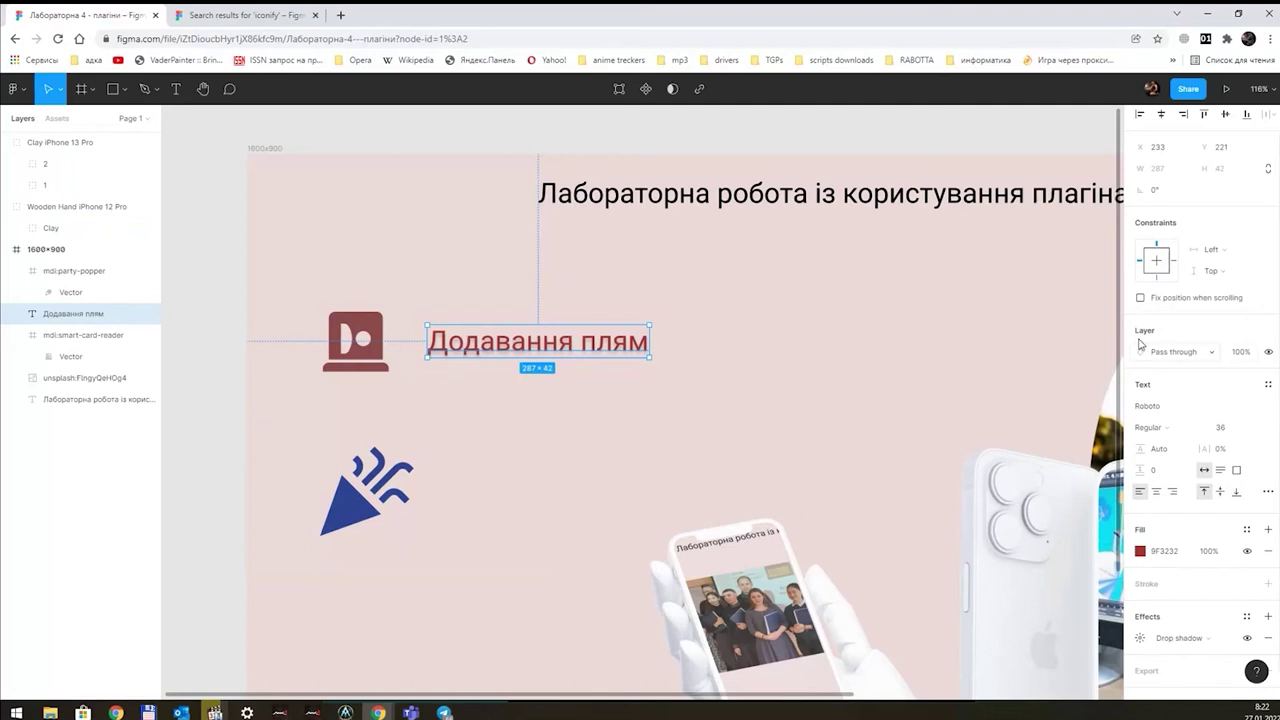
# Step: Create the text style 'Заголовок 1' from the red Додавання плям heading's formatting
pyautogui.click(1267, 385)
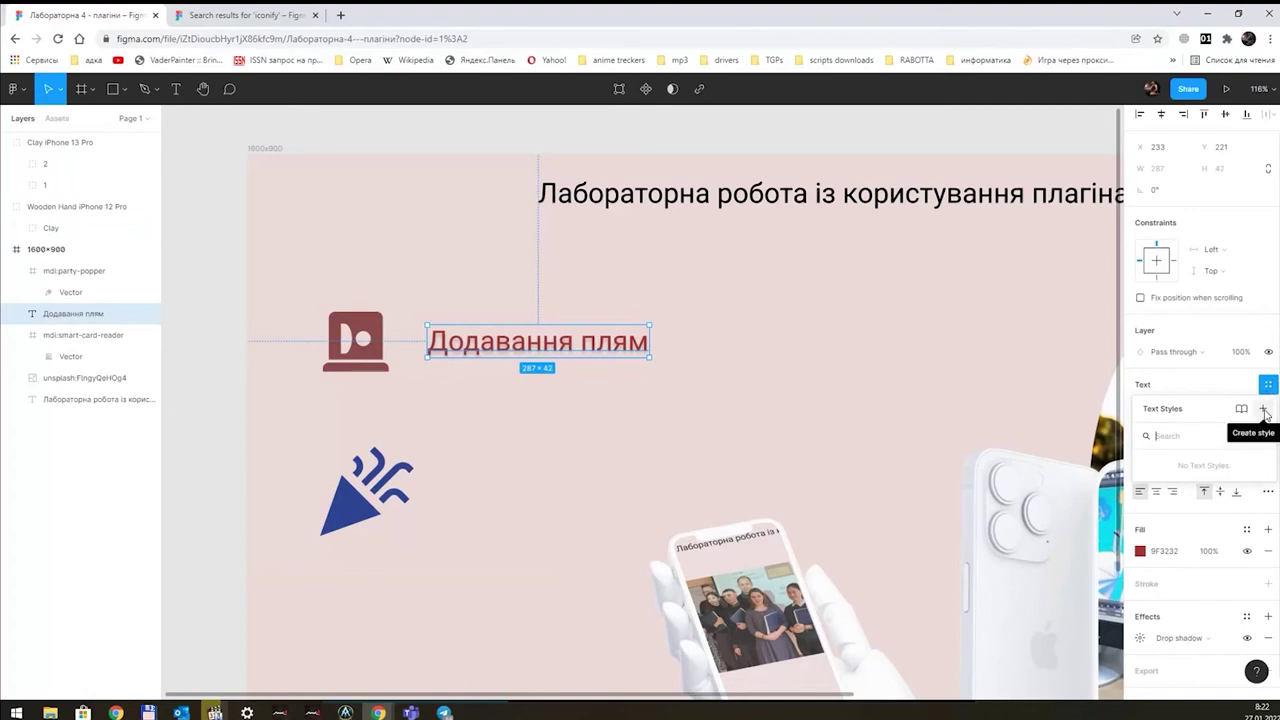
pyautogui.click(1263, 409)
pyautogui.write('Загол')
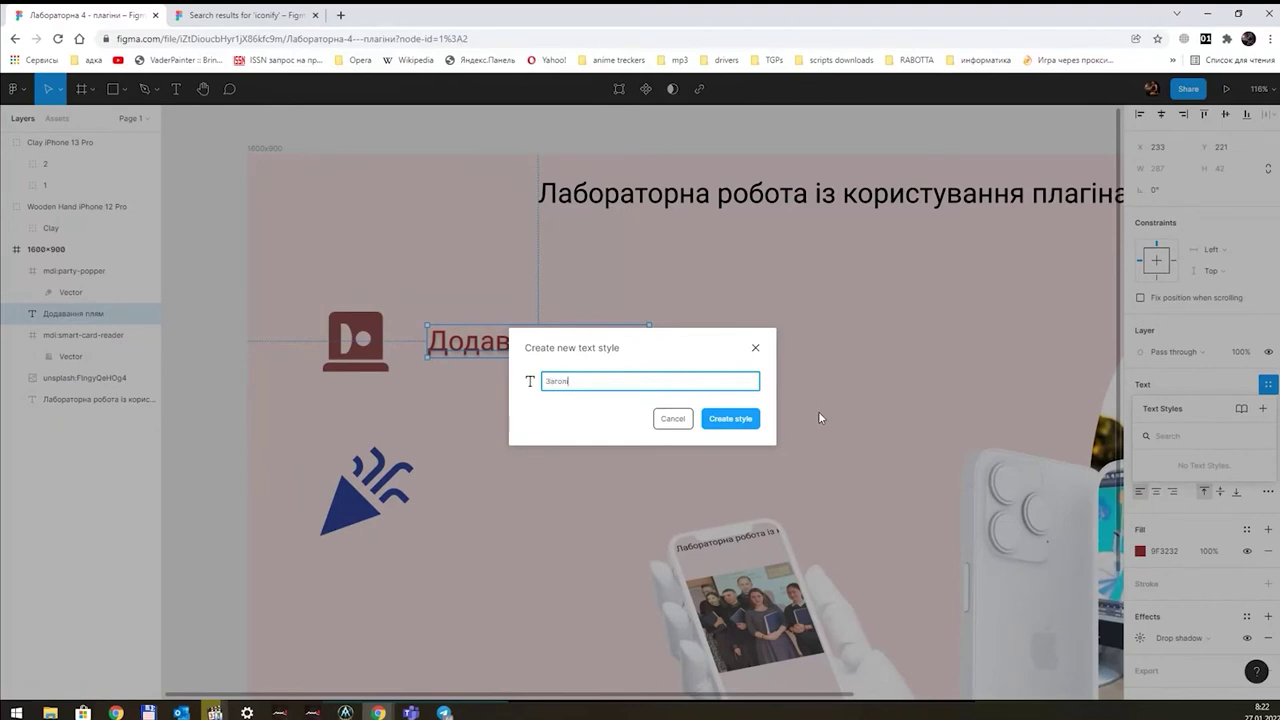
pyautogui.write('овок 1')
pyautogui.click(752, 423)
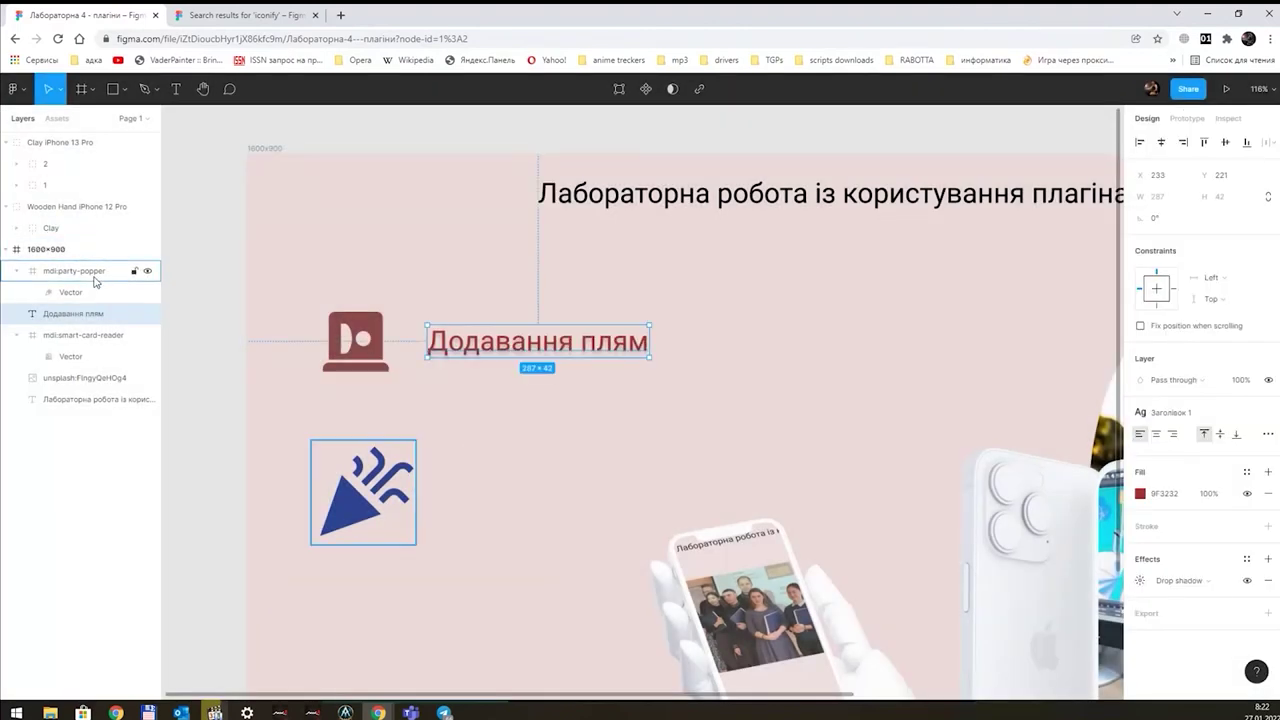
# Step: Shrink the party-popper icon to 100×100 and add the label 'Додання мокапів' beside it
pyautogui.click(373, 503)
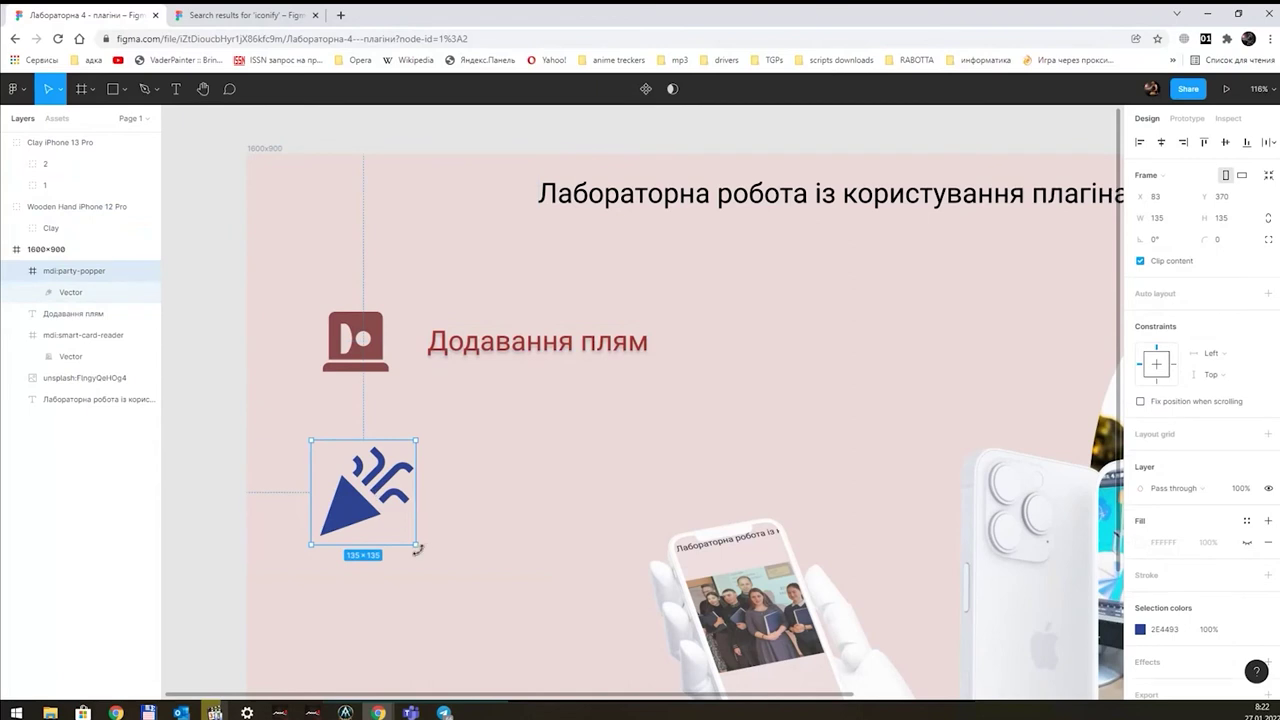
pyautogui.moveTo(416, 545); pyautogui.dragTo(352, 445)
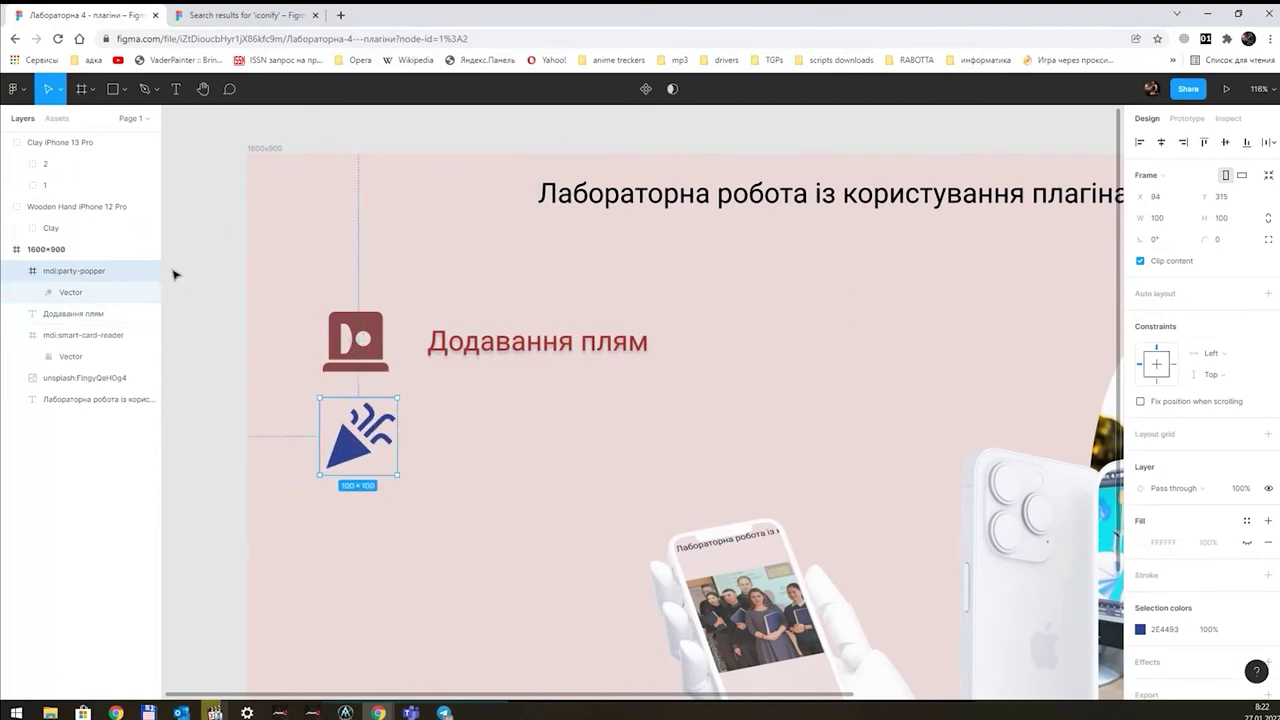
pyautogui.click(176, 88)
pyautogui.click(446, 448)
pyautogui.write('Додання мокапів')
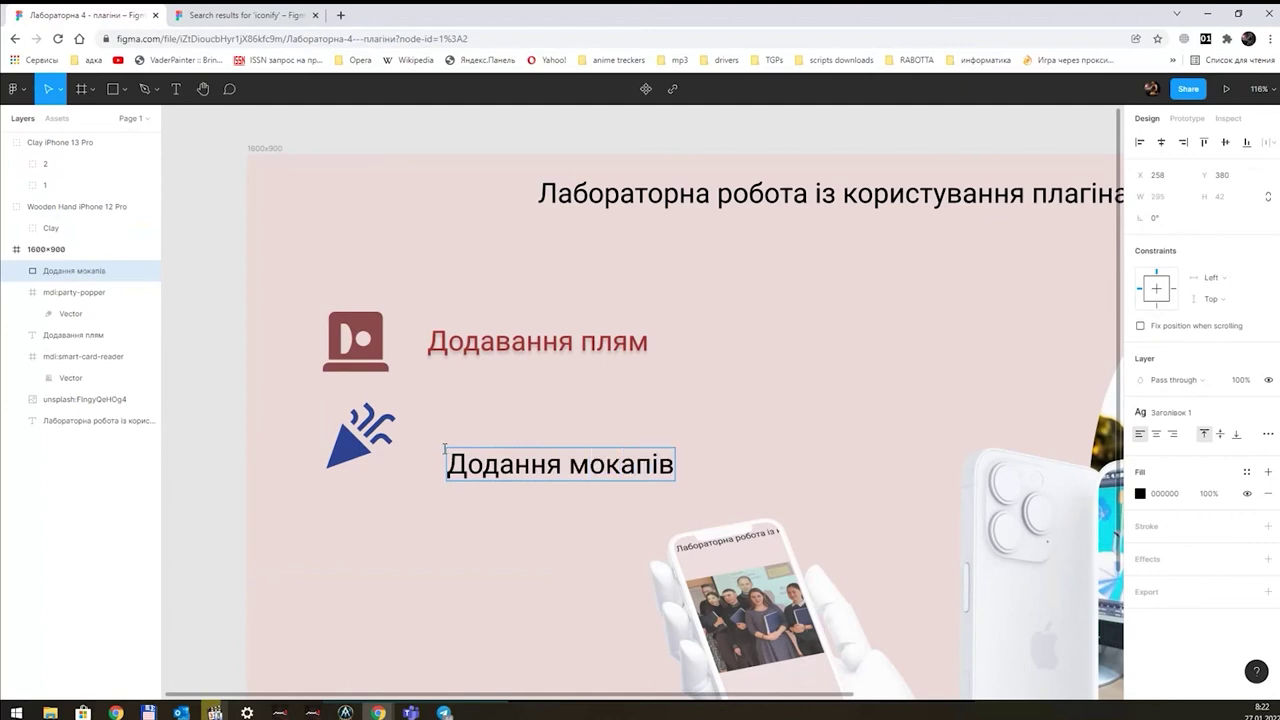
# Step: Left-align the 'Додання мокапів' label under the heading, level with the party-popper icon
pyautogui.press('Escape')
pyautogui.moveTo(574, 467)
pyautogui.mouseDown()
pyautogui.moveTo(562, 437)
pyautogui.moveTo(556, 454)
pyautogui.mouseUp()
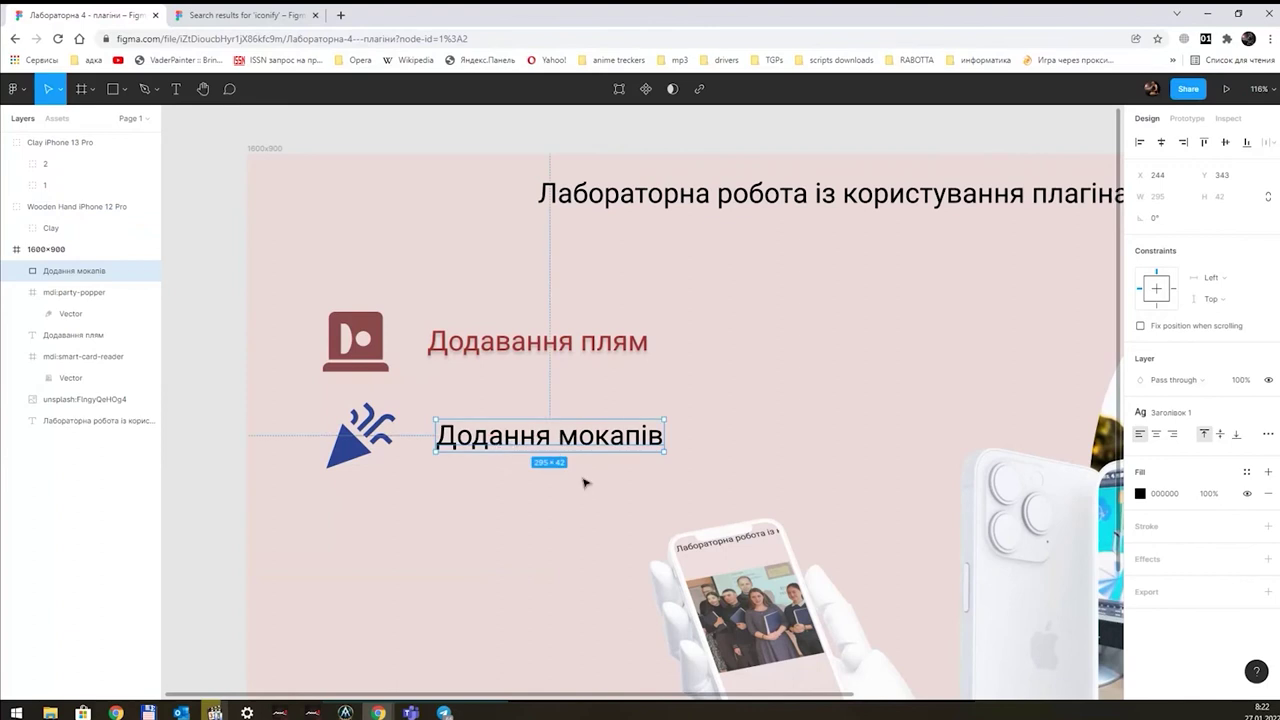
pyautogui.moveTo(510, 449); pyautogui.dragTo(503, 438)
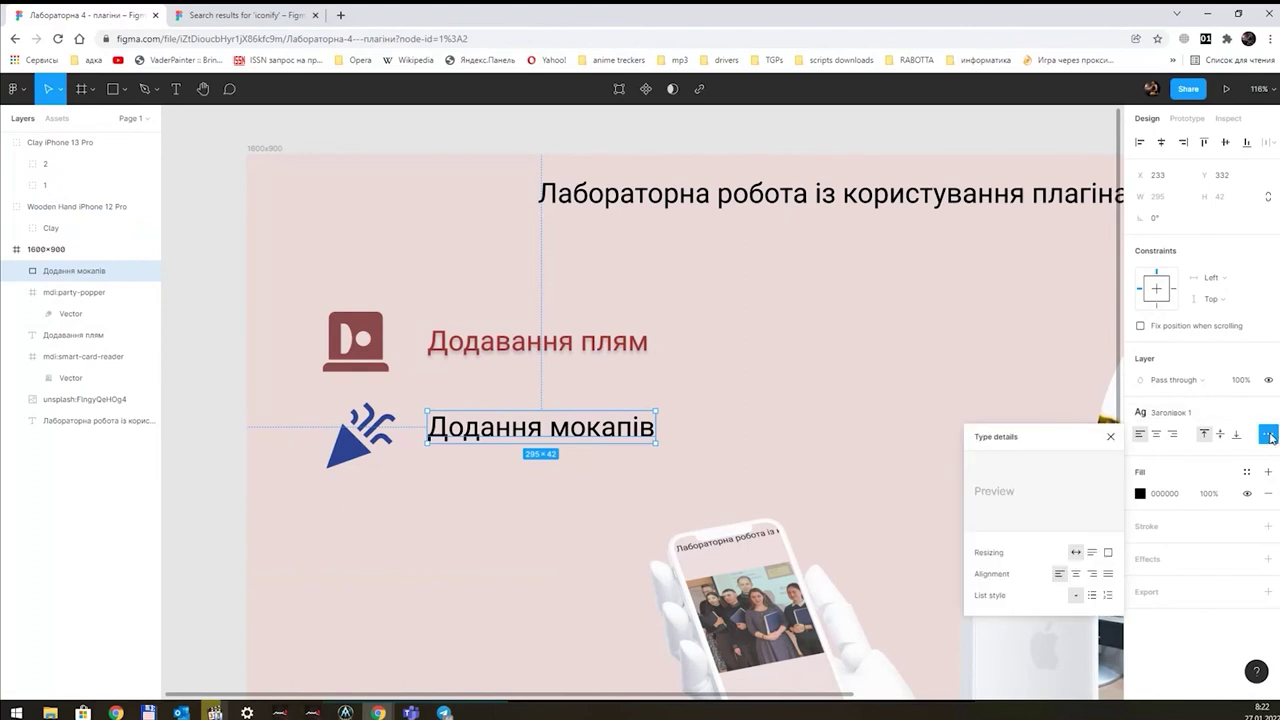
# Step: Apply the Заголовок 1 text style to the 'Додання мокапів' label
pyautogui.click(1180, 413)
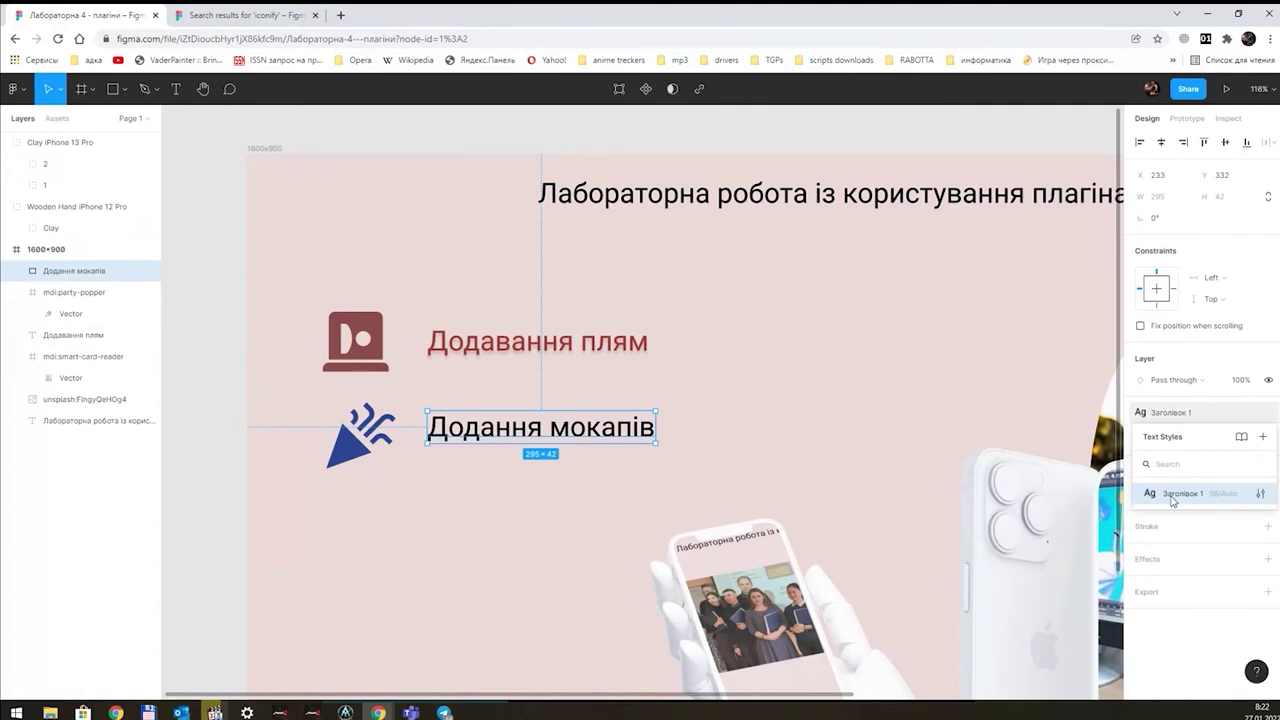
pyautogui.click(1174, 494)
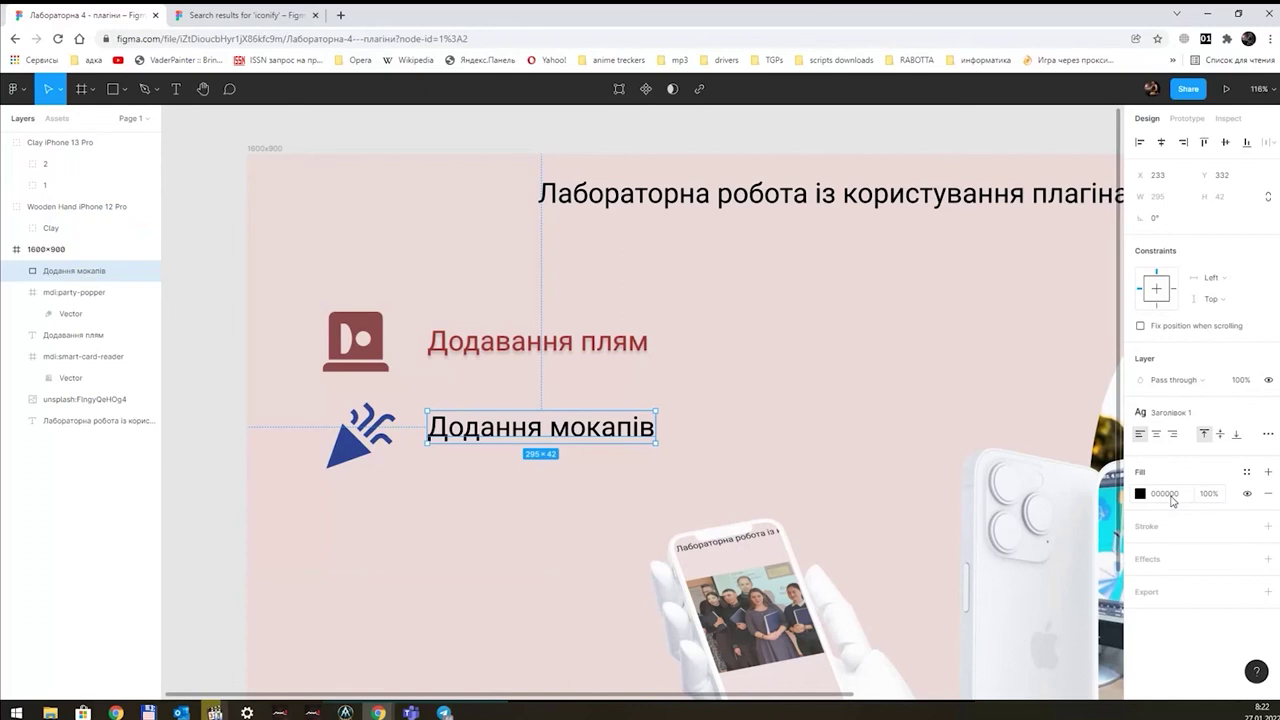
pyautogui.click(740, 395)
pyautogui.click(616, 430)
pyautogui.click(1176, 413)
pyautogui.moveTo(1183, 493)
pyautogui.click(1158, 494)
pyautogui.moveTo(1200, 412)
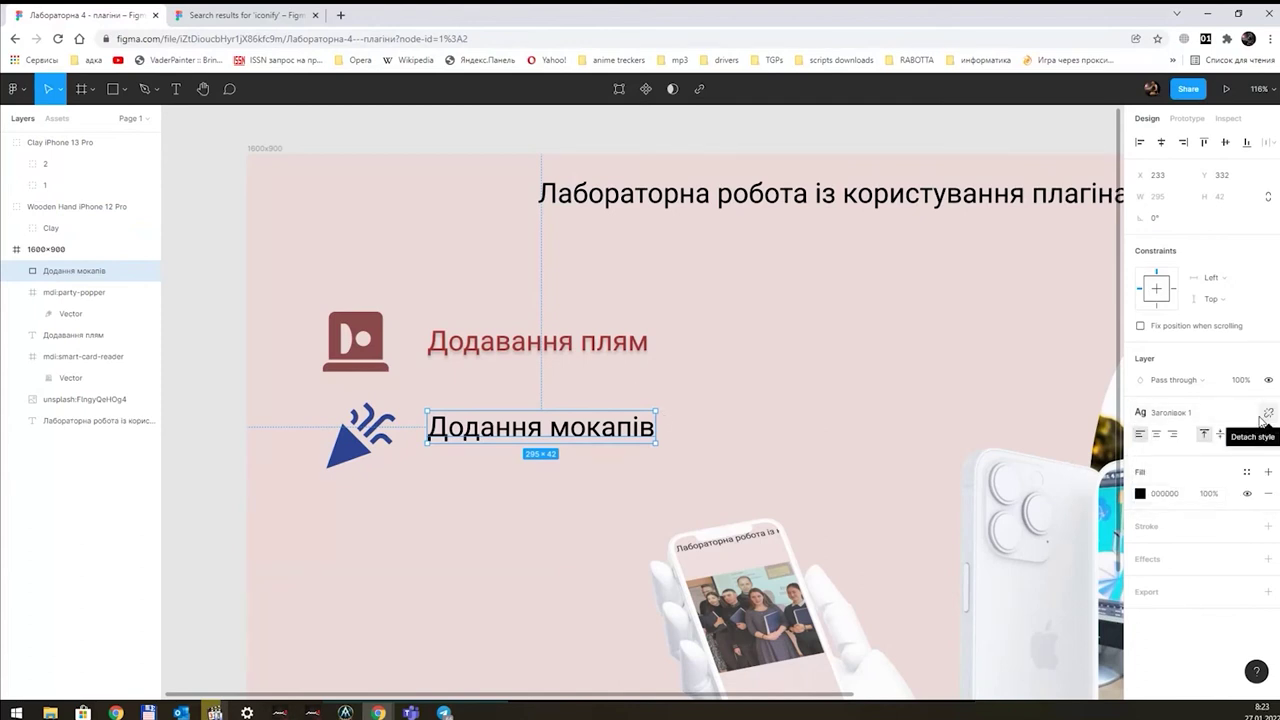
pyautogui.moveTo(608, 429); pyautogui.dragTo(607, 429)
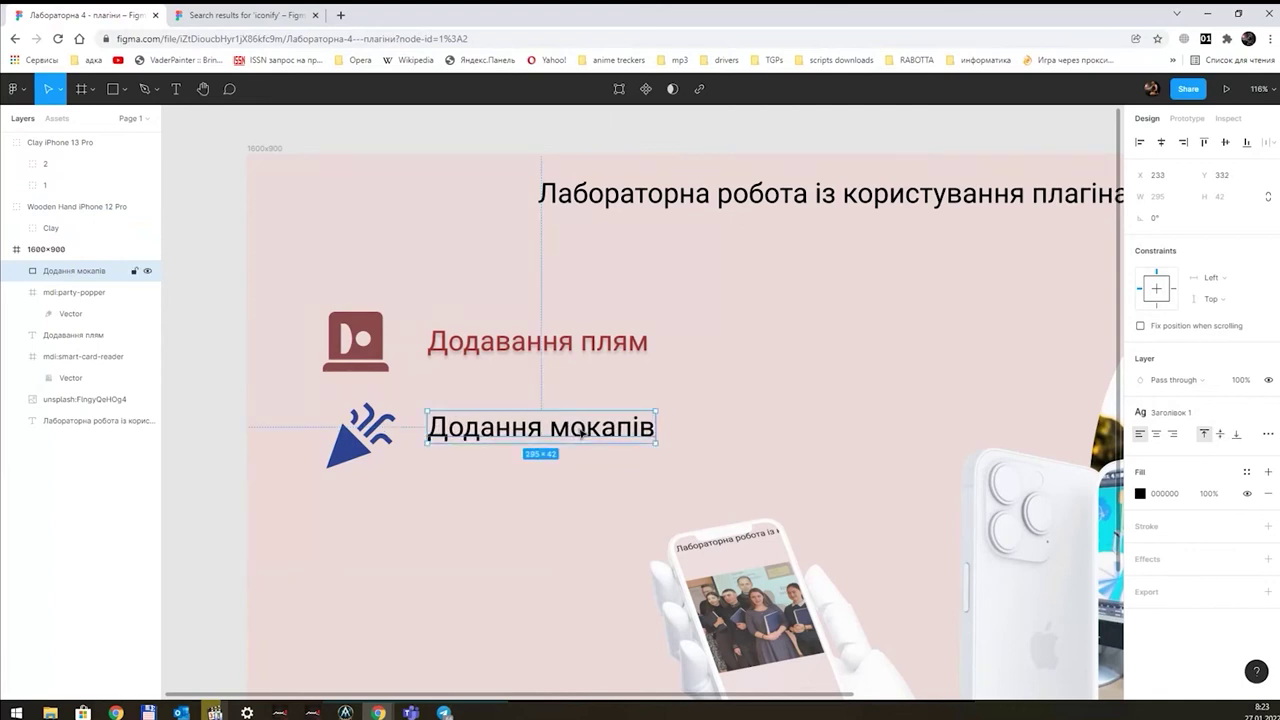
# Step: Open the Libraries dialog listing the styles available to this file
pyautogui.scroll(5, 613, 429)
pyautogui.scroll(2, 613, 484)
pyautogui.scroll(-4, 613, 484)
pyautogui.scroll(-2, 612, 484)
pyautogui.scroll(-2, 610, 484)
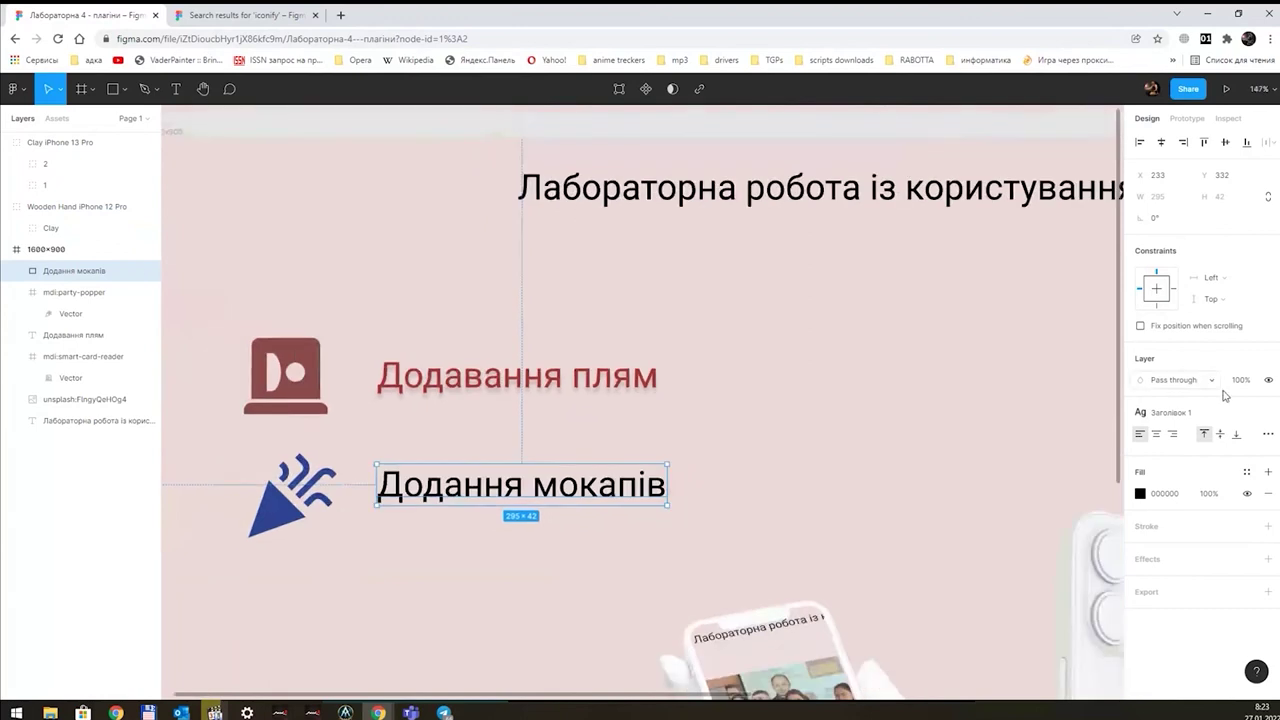
pyautogui.click(523, 377)
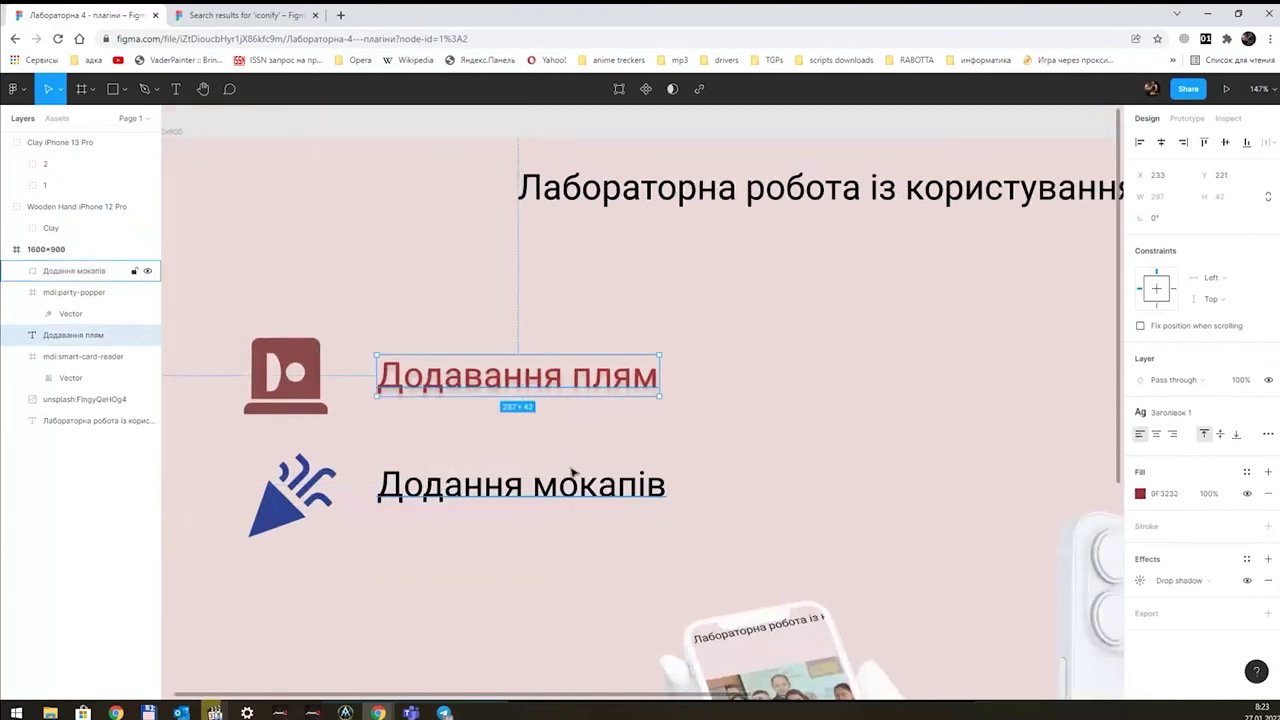
pyautogui.click(576, 488)
pyautogui.click(1268, 434)
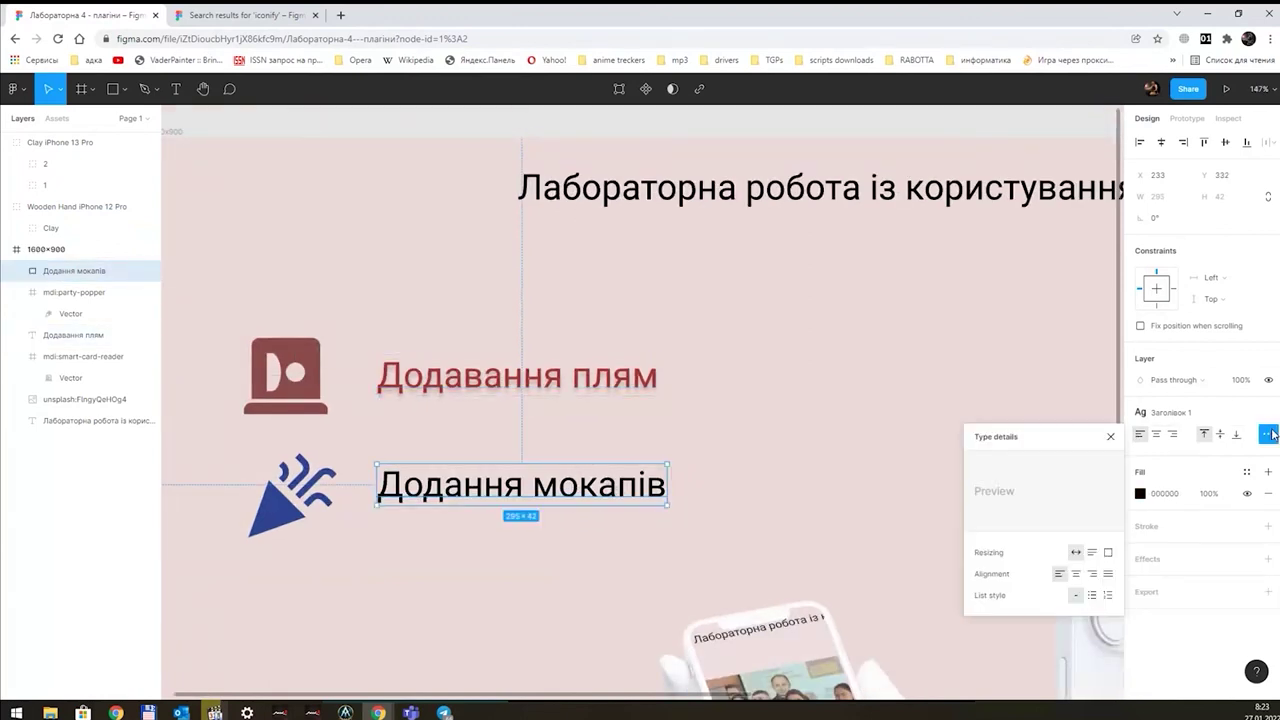
pyautogui.click(1270, 435)
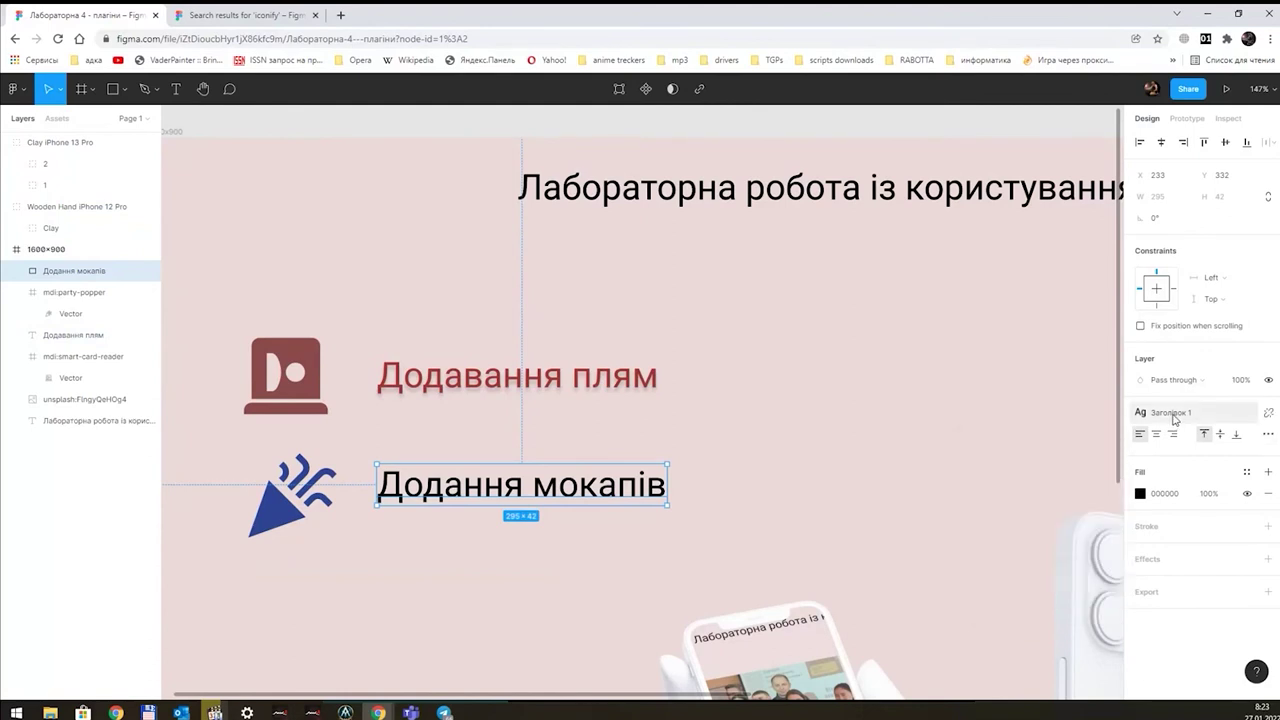
pyautogui.click(1174, 414)
pyautogui.click(1241, 437)
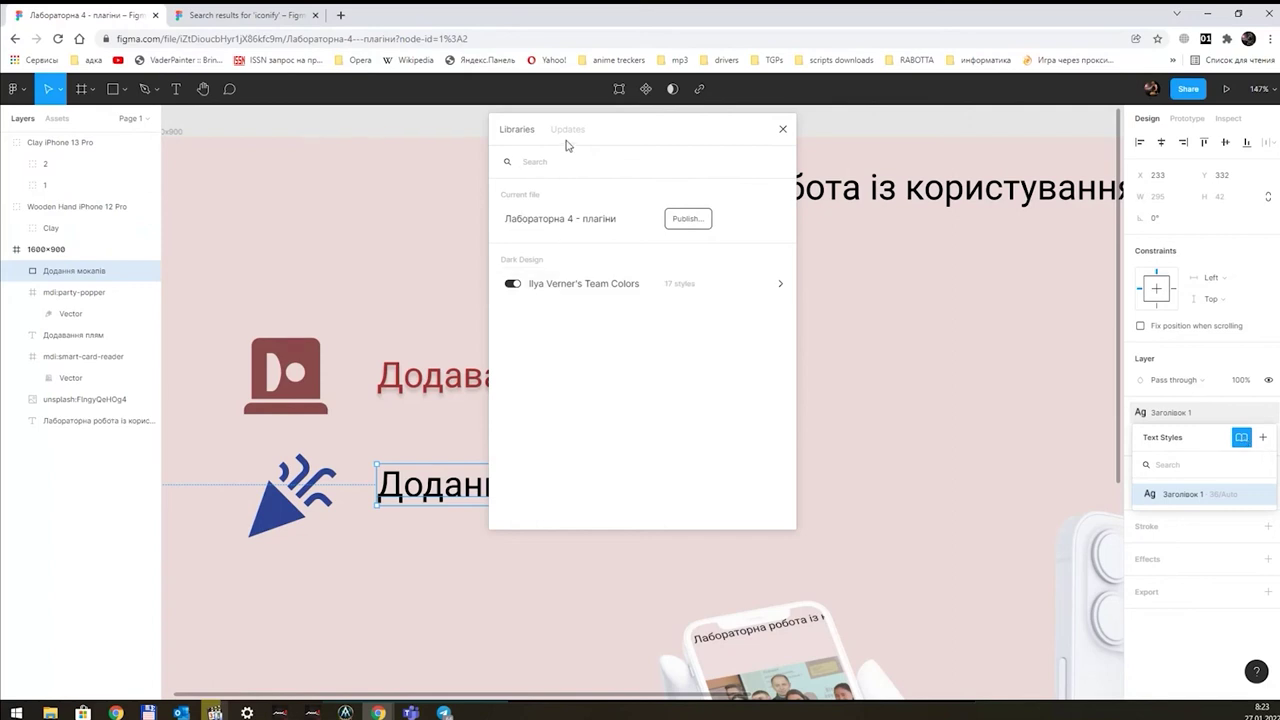
# Step: Review the Заголовок 1 style settings, then duplicate Додавання плям below Додання мокапів
pyautogui.click(783, 129)
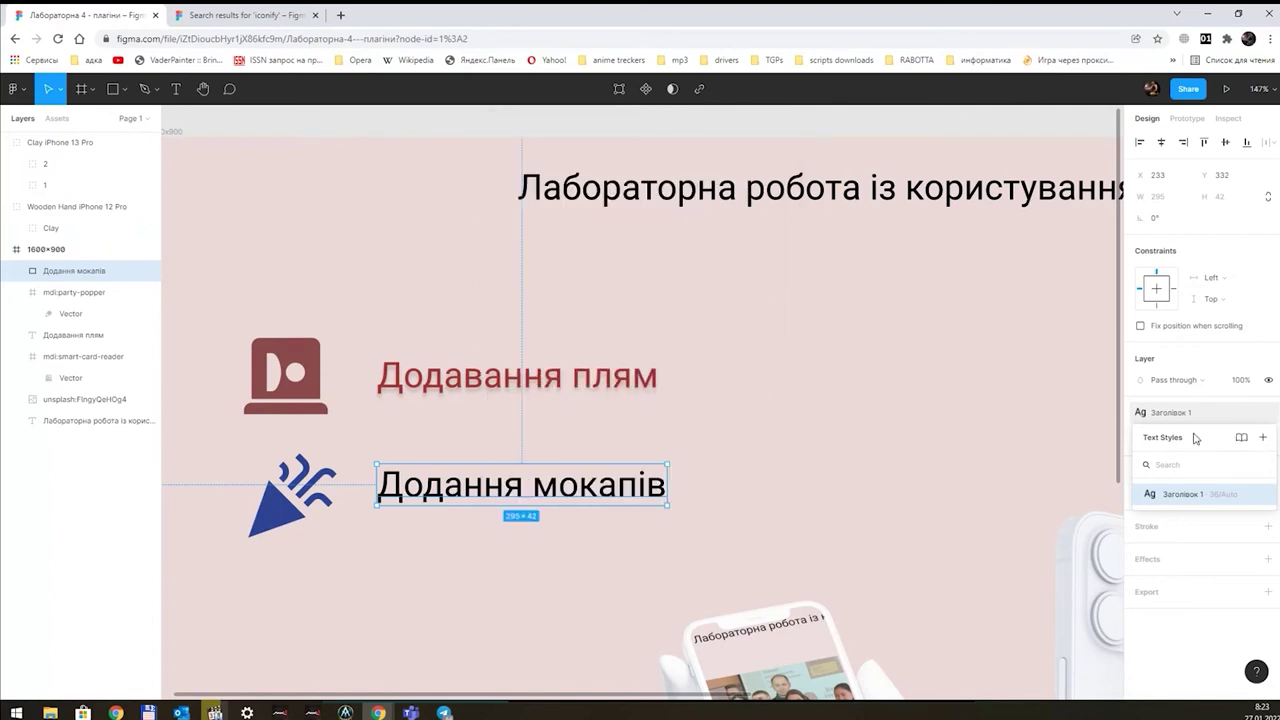
pyautogui.click(1259, 495)
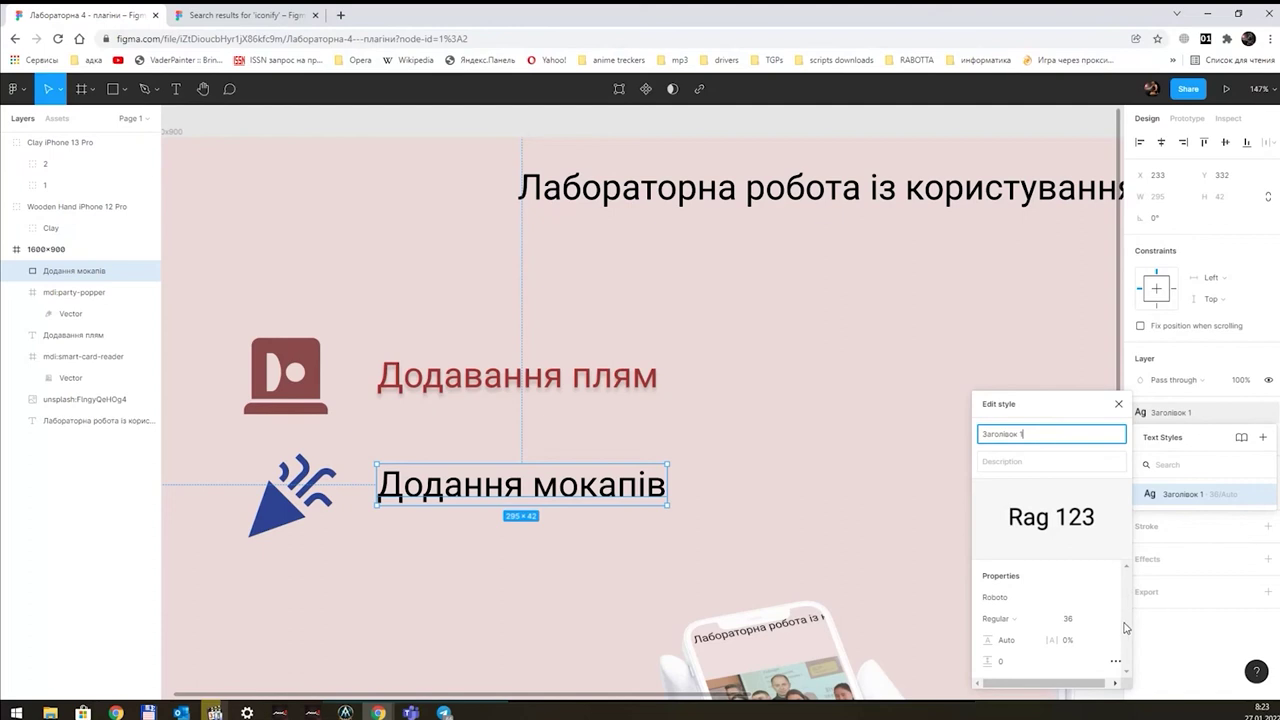
pyautogui.click(1015, 495)
pyautogui.click(1121, 407)
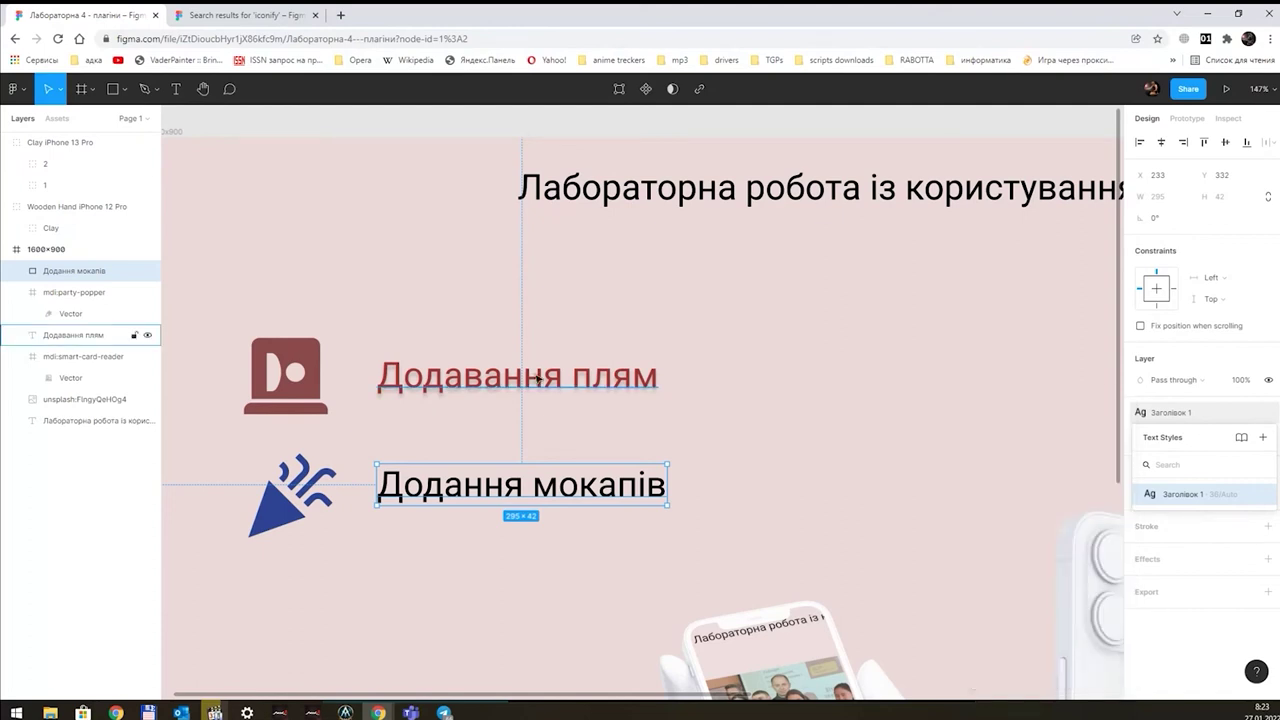
pyautogui.click(73, 335)
pyautogui.moveTo(563, 379)
pyautogui.mouseDown()
pyautogui.moveTo(552, 553)
pyautogui.moveTo(567, 591)
pyautogui.mouseUp()
# Step: Duplicate the party-popper icon below the original
pyautogui.scroll(-1, 647, 500)
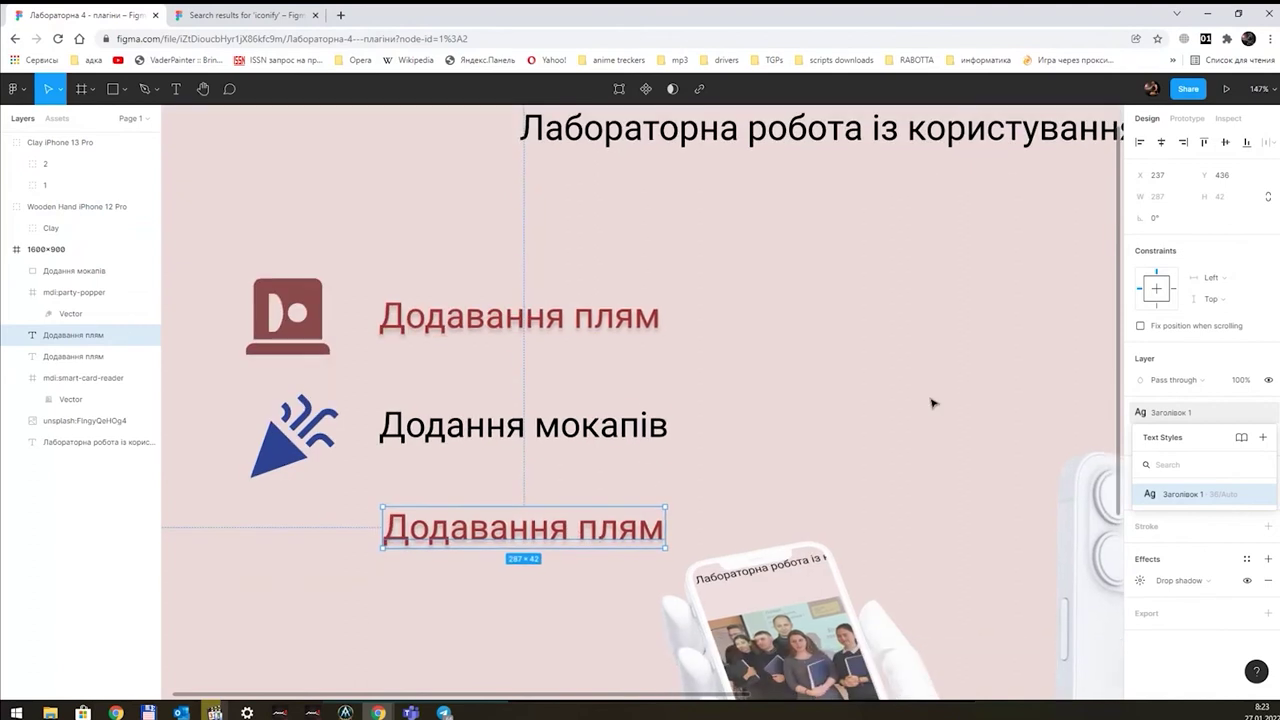
pyautogui.scroll(-1, 546, 466)
pyautogui.hscroll(-1, 546, 466)
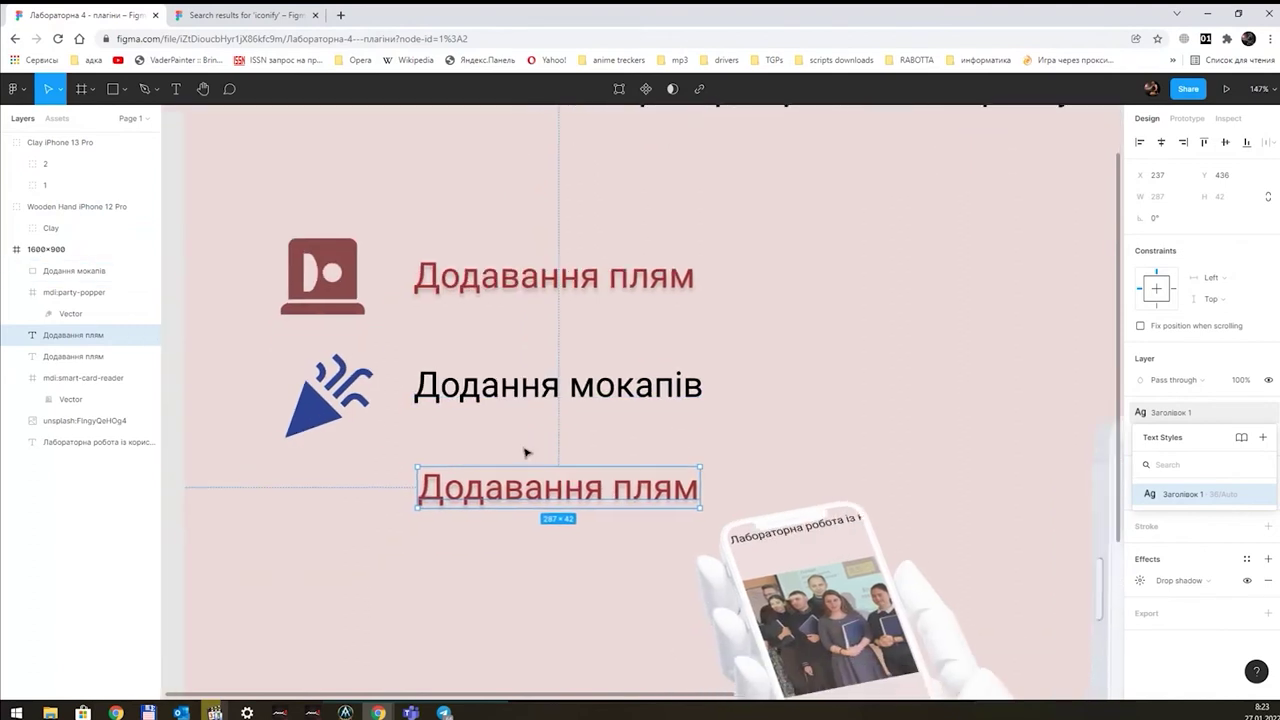
pyautogui.click(323, 398)
pyautogui.keyDown('alt'); pyautogui.moveTo(323, 398); pyautogui.dragTo(313, 508); pyautogui.keyUp('alt')
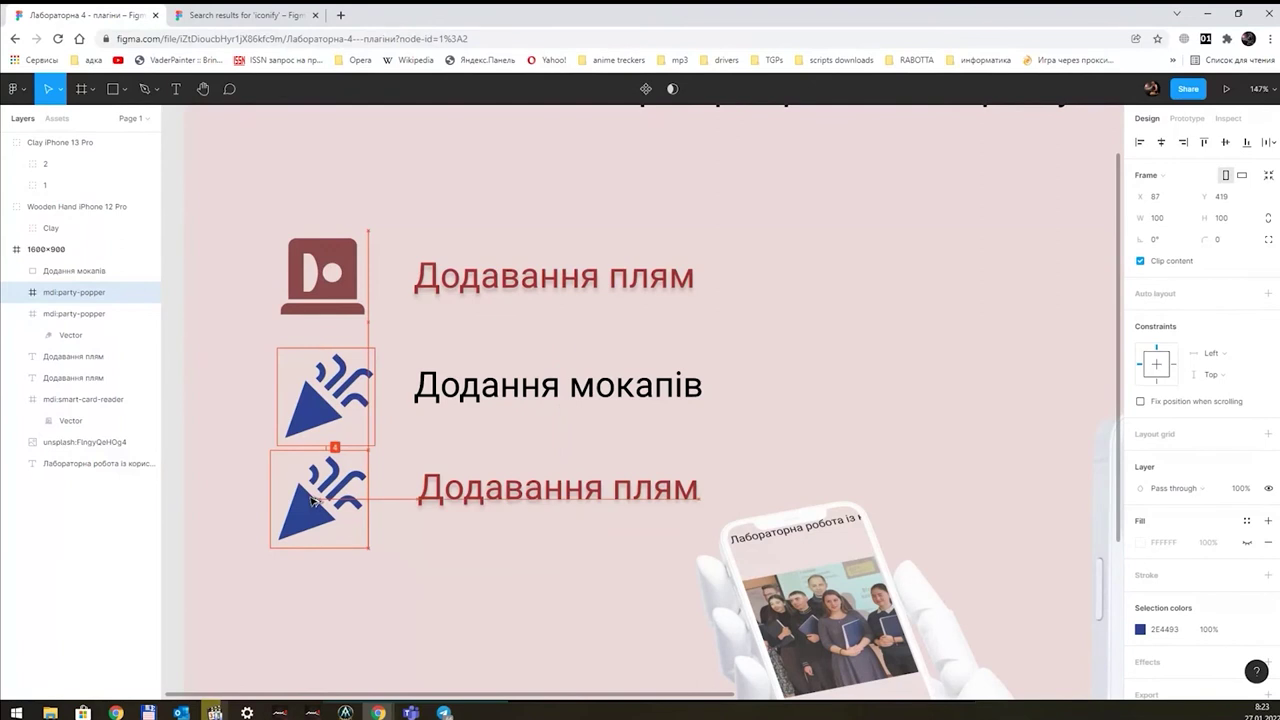
# Step: Lower the copied red heading slightly to sit beside the new icon
pyautogui.click(598, 494)
pyautogui.moveTo(598, 494); pyautogui.dragTo(595, 508)
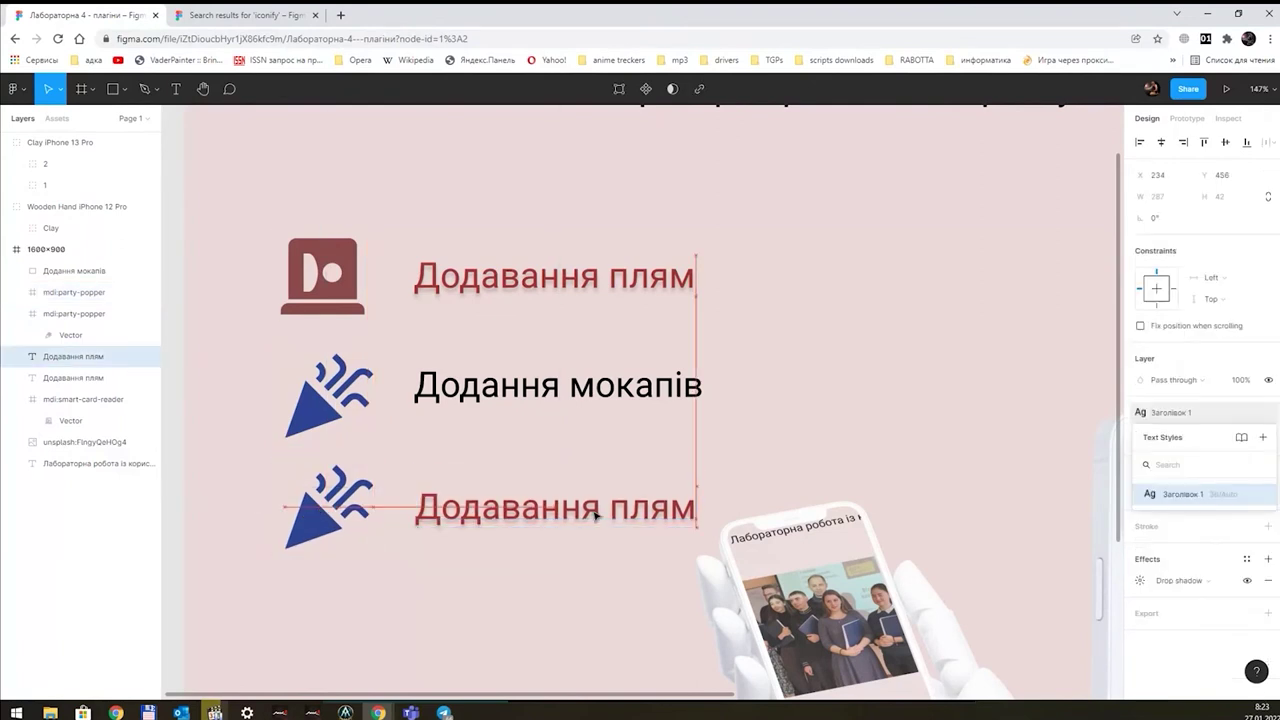
pyautogui.doubleClick(634, 505)
pyautogui.press('Escape')
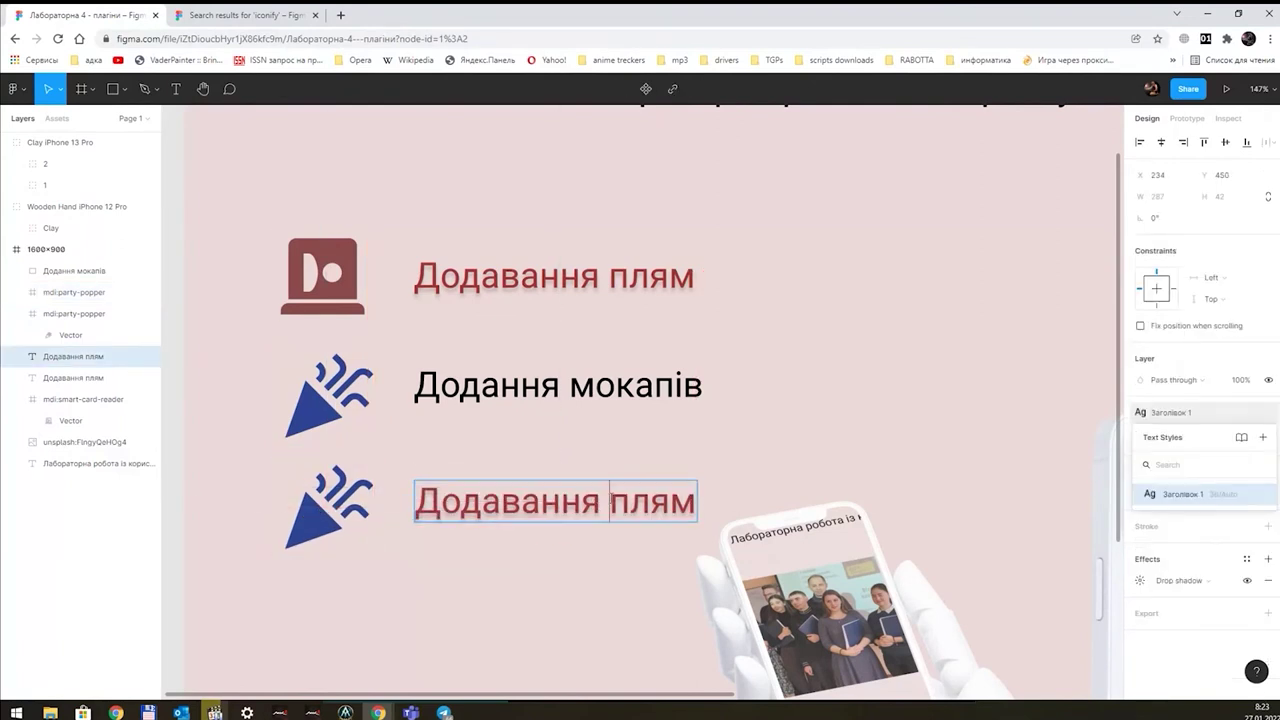
pyautogui.scroll(-1, 917, 436)
pyautogui.scroll(-4, 915, 443)
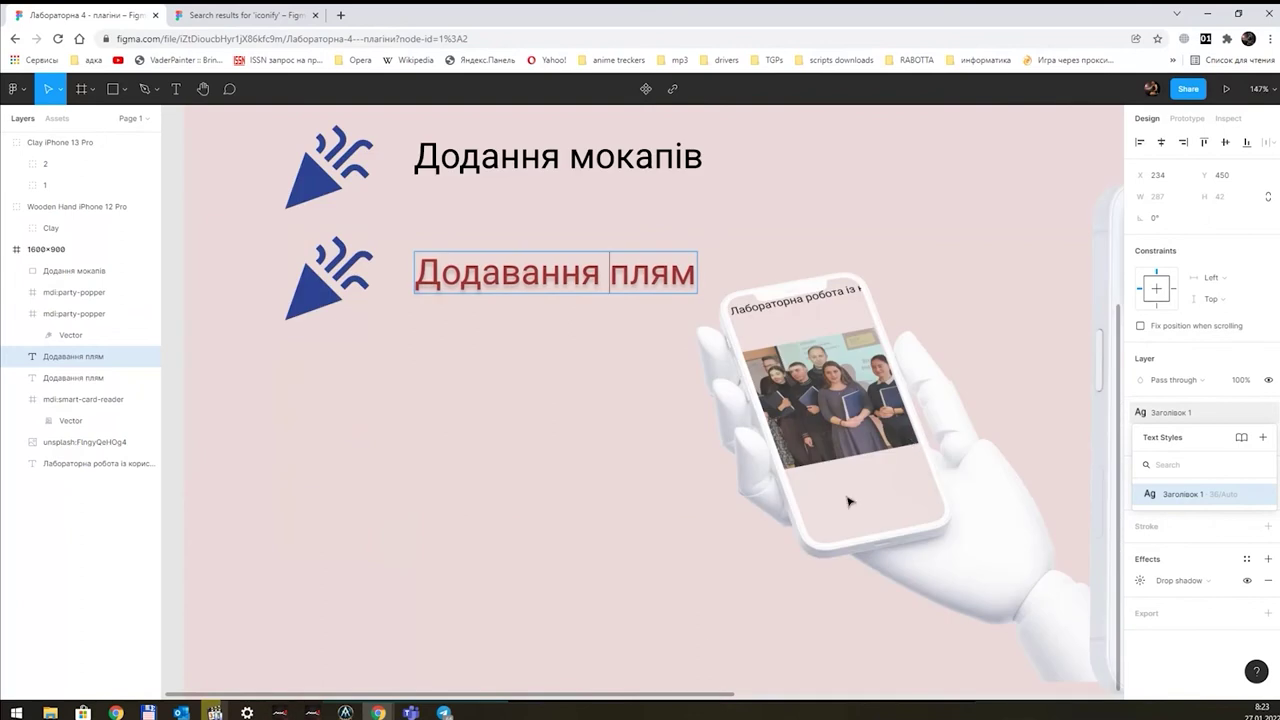
pyautogui.scroll(3, 626, 450)
# Step: Change the copied heading's text to 'Додавання іконки'
pyautogui.moveTo(609, 405); pyautogui.dragTo(696, 405)
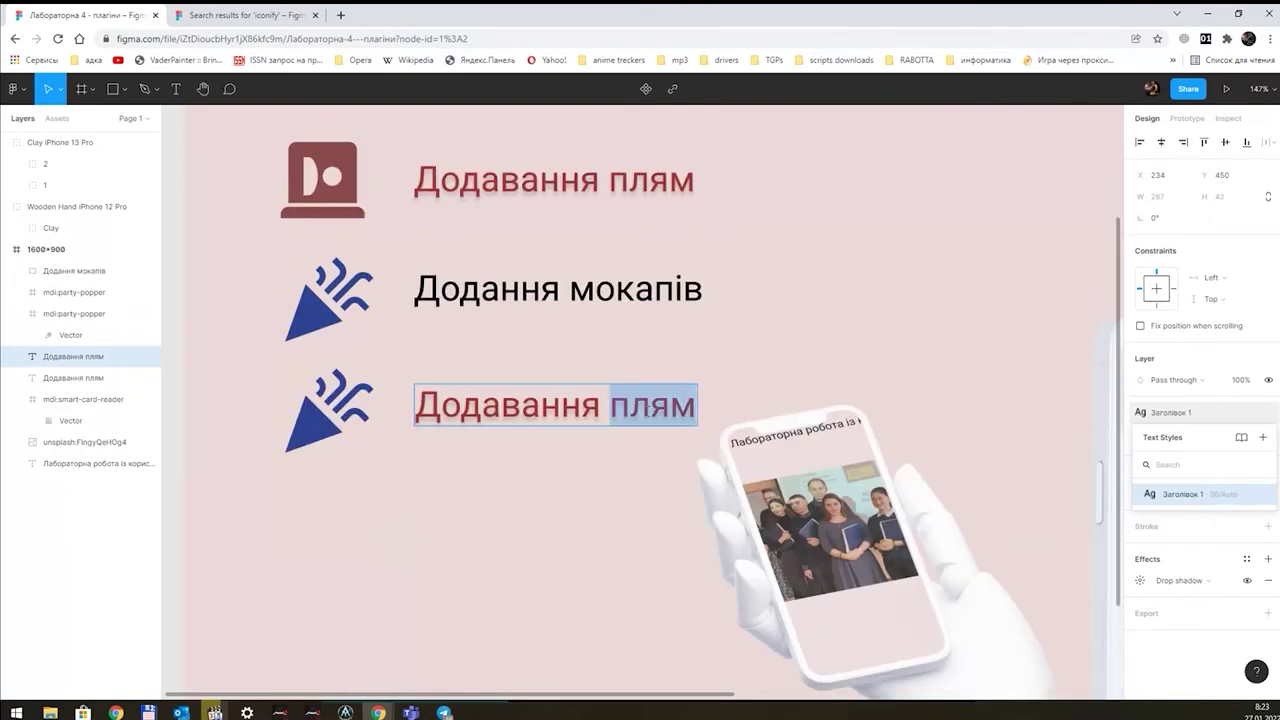
pyautogui.write('іко')
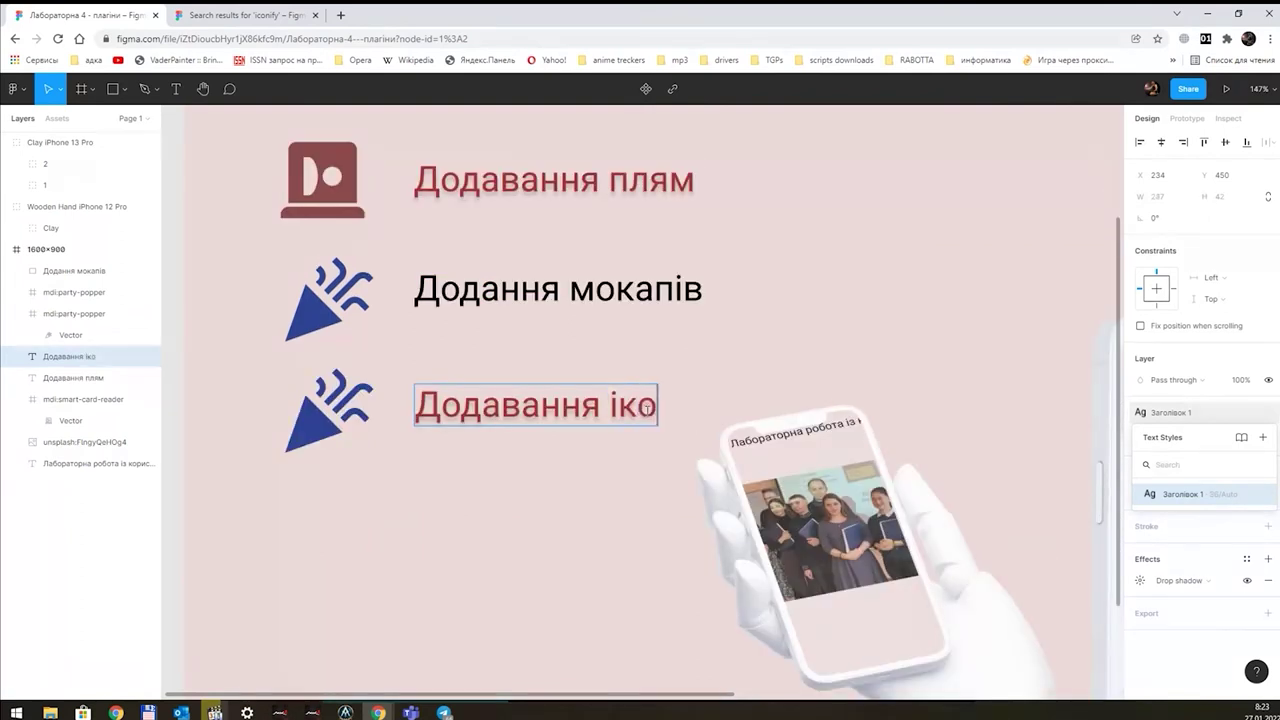
pyautogui.write('нки')
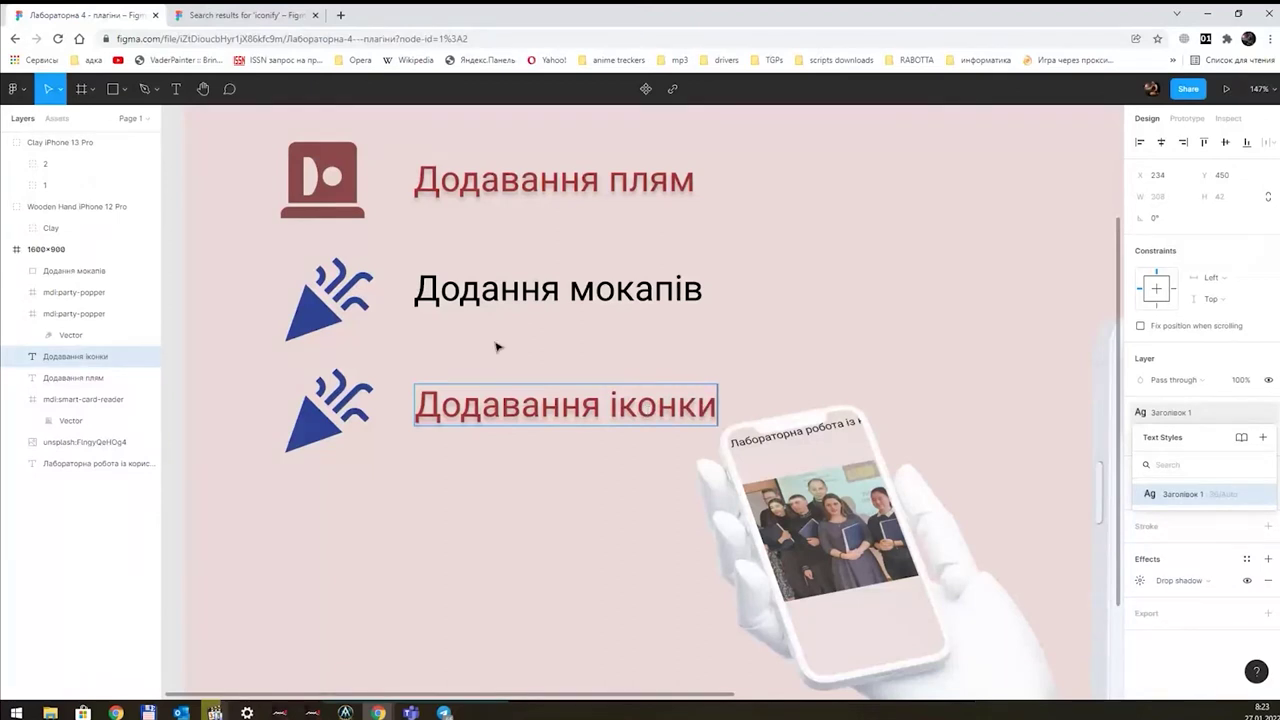
pyautogui.press('Escape')
pyautogui.scroll(-1, 630, 311)
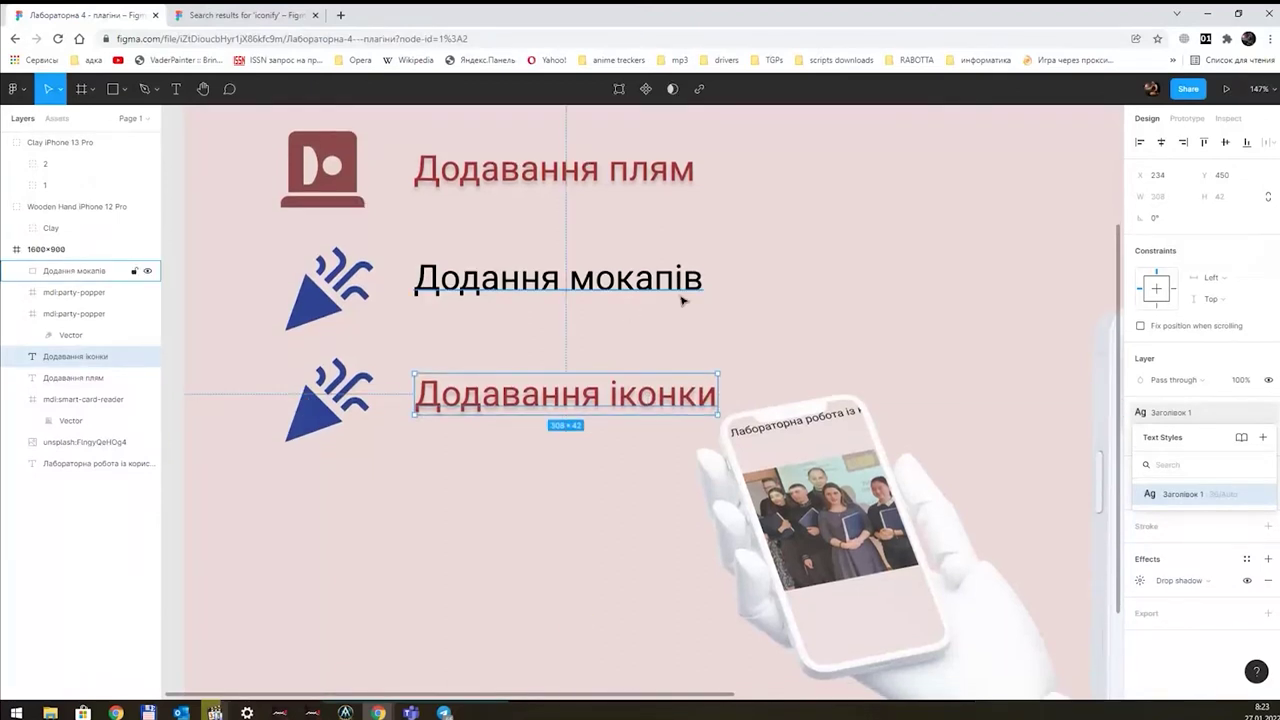
pyautogui.scroll(-2, 640, 300)
pyautogui.moveTo(740, 277); pyautogui.dragTo(597, 303)
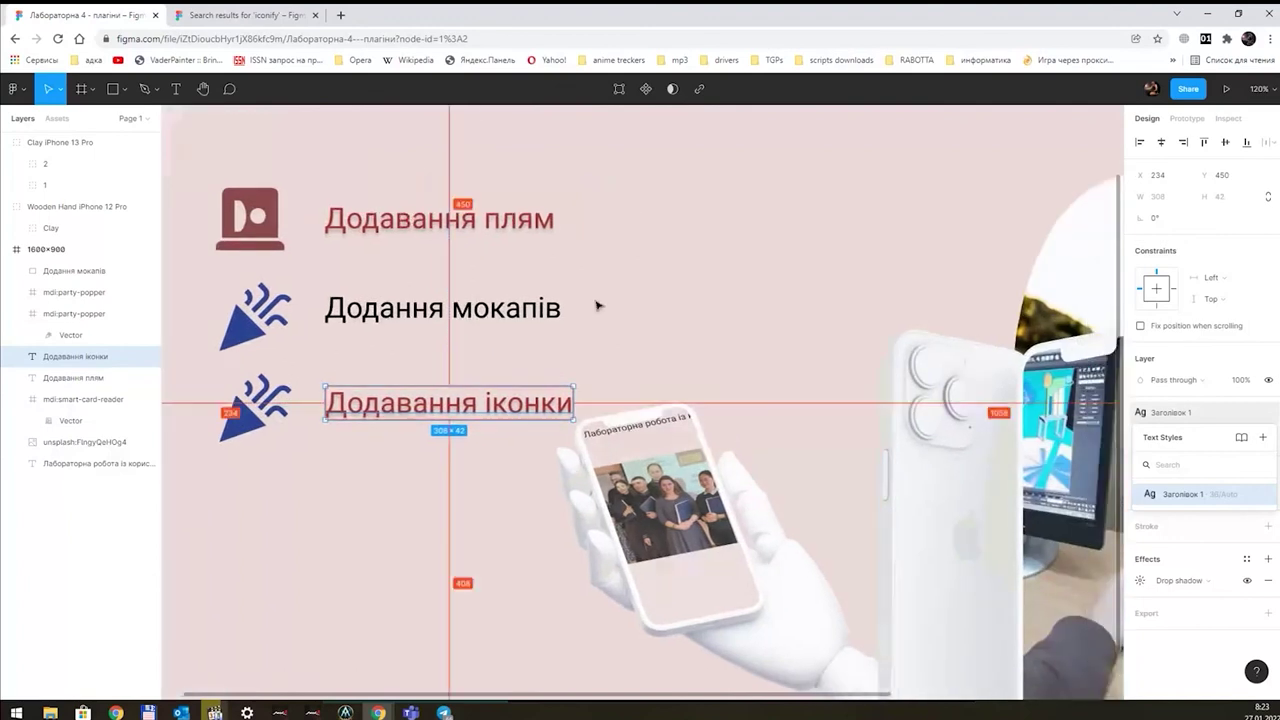
pyautogui.scroll(-2, 597, 300)
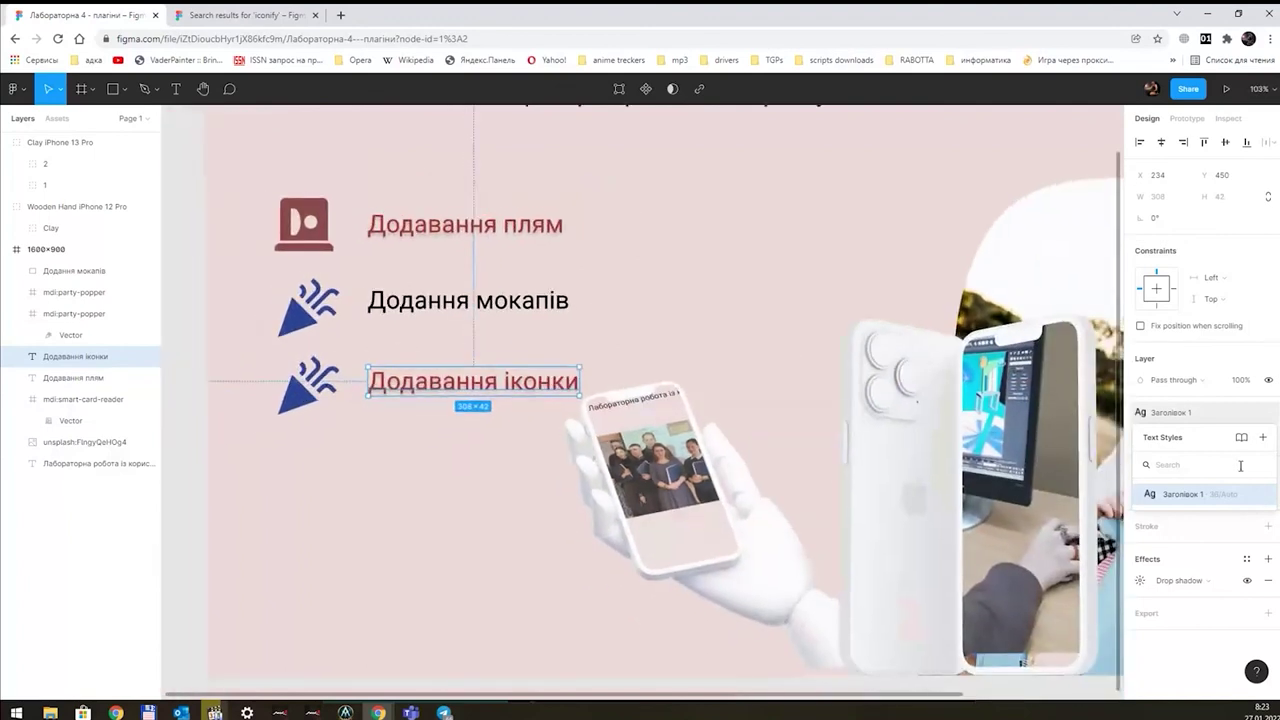
pyautogui.click(1241, 437)
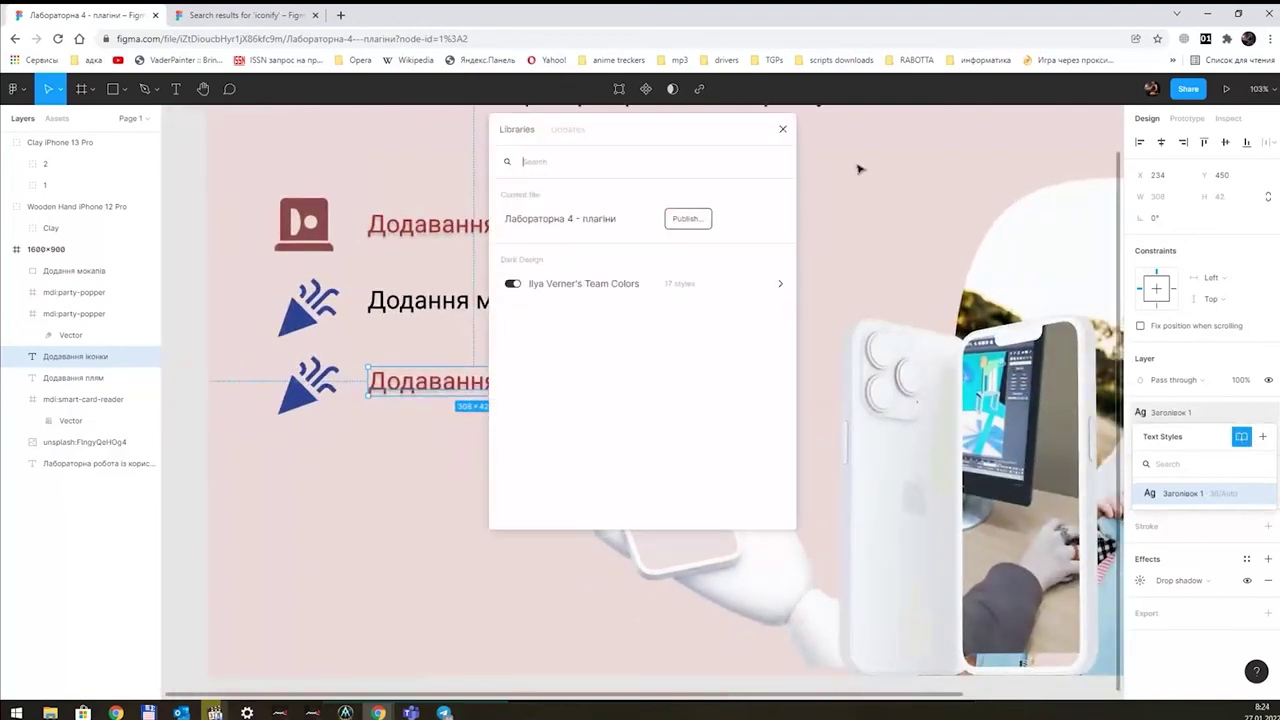
pyautogui.click(783, 130)
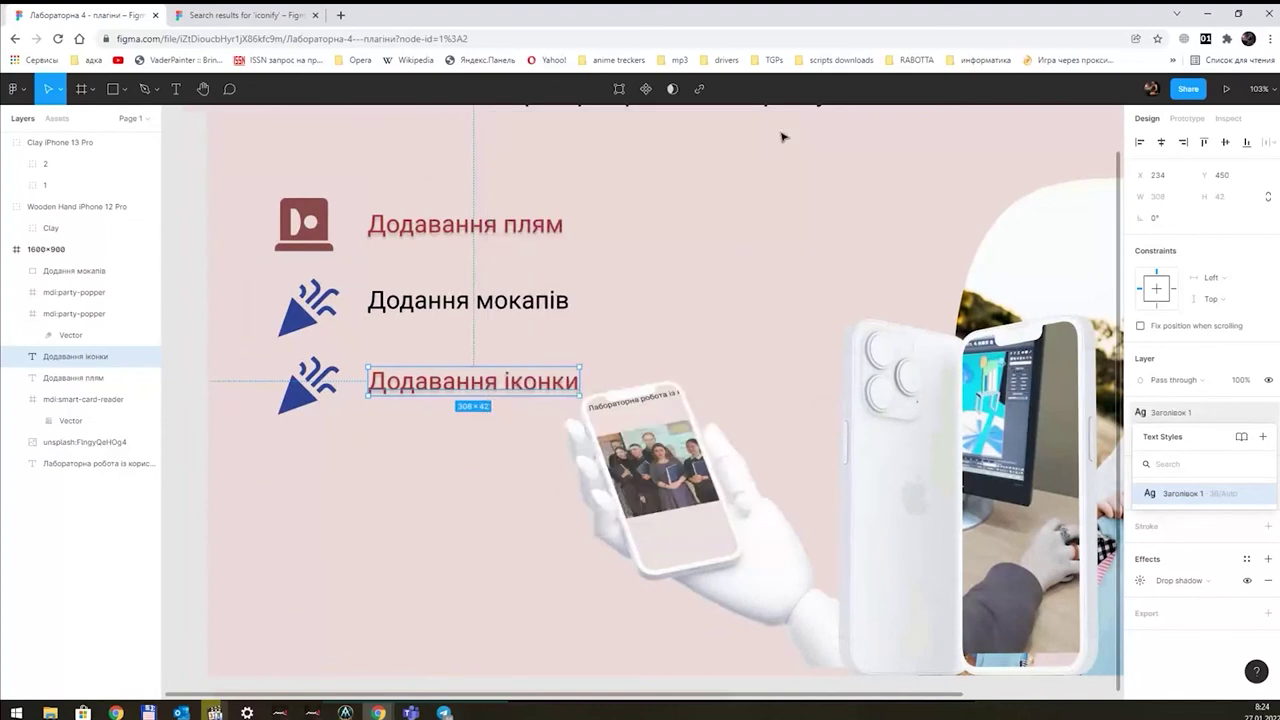
pyautogui.click(1262, 437)
pyautogui.click(1241, 437)
pyautogui.click(1241, 437)
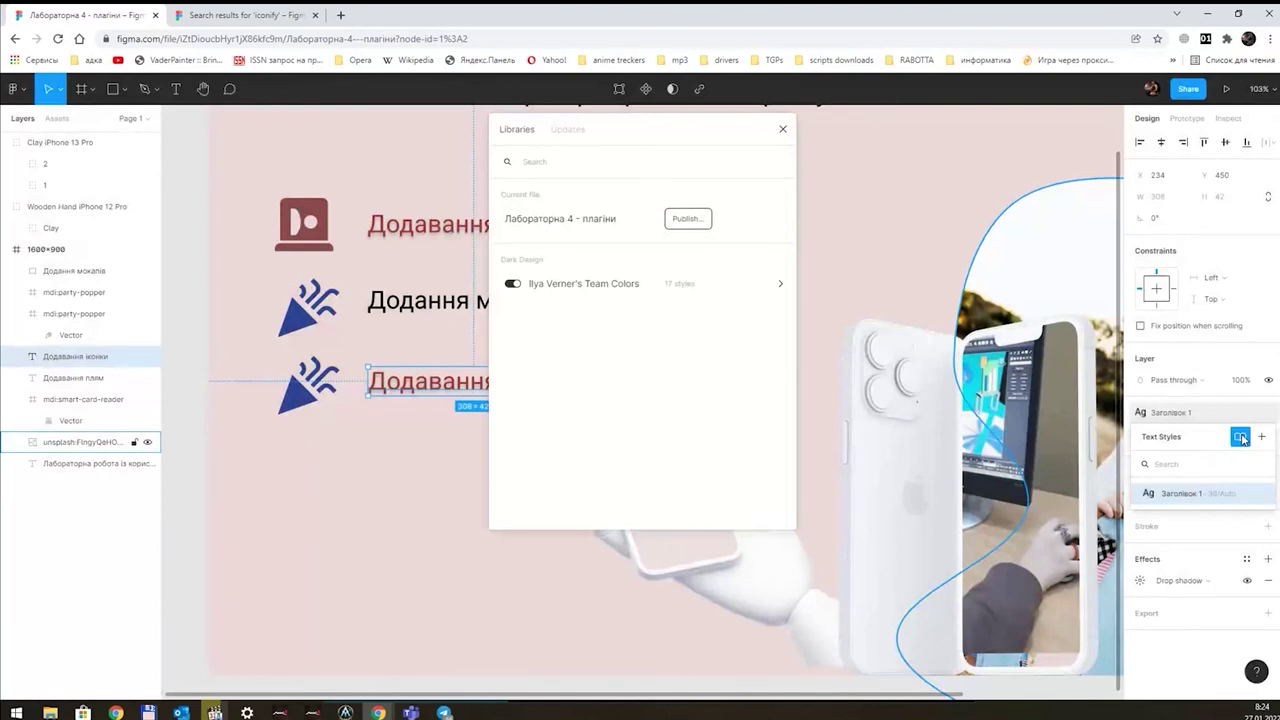
pyautogui.click(1241, 437)
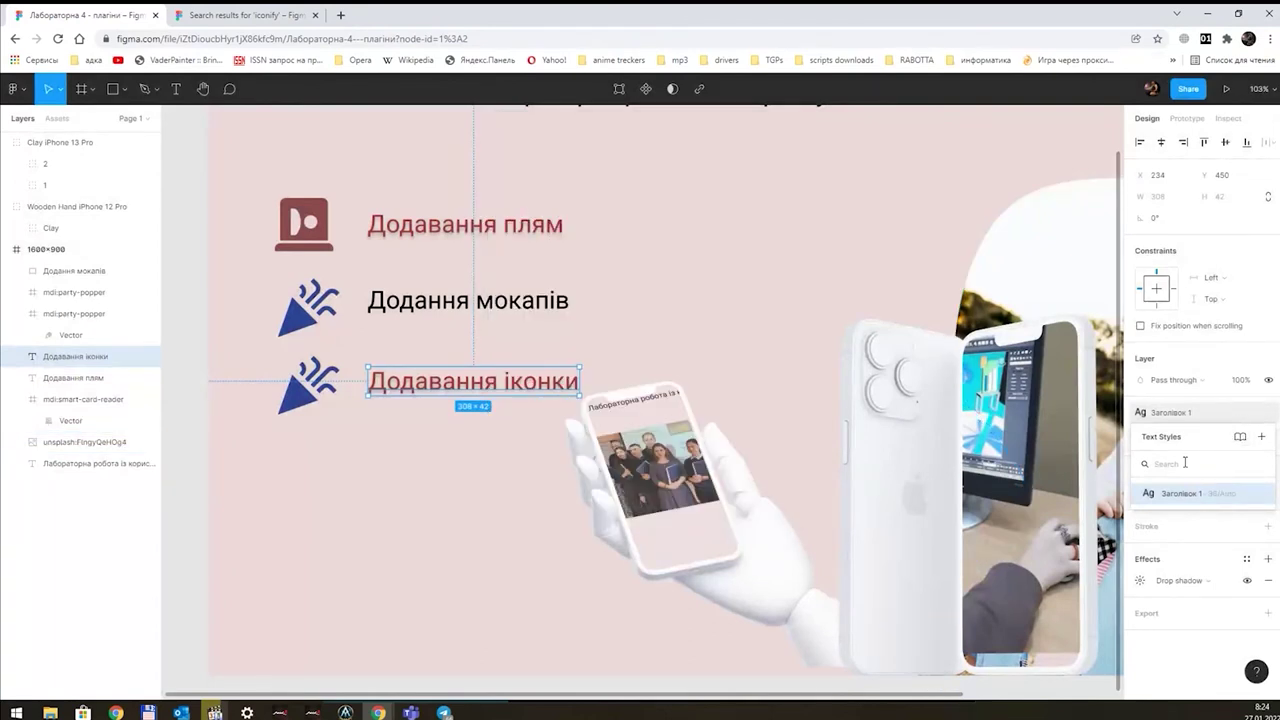
pyautogui.click(553, 308)
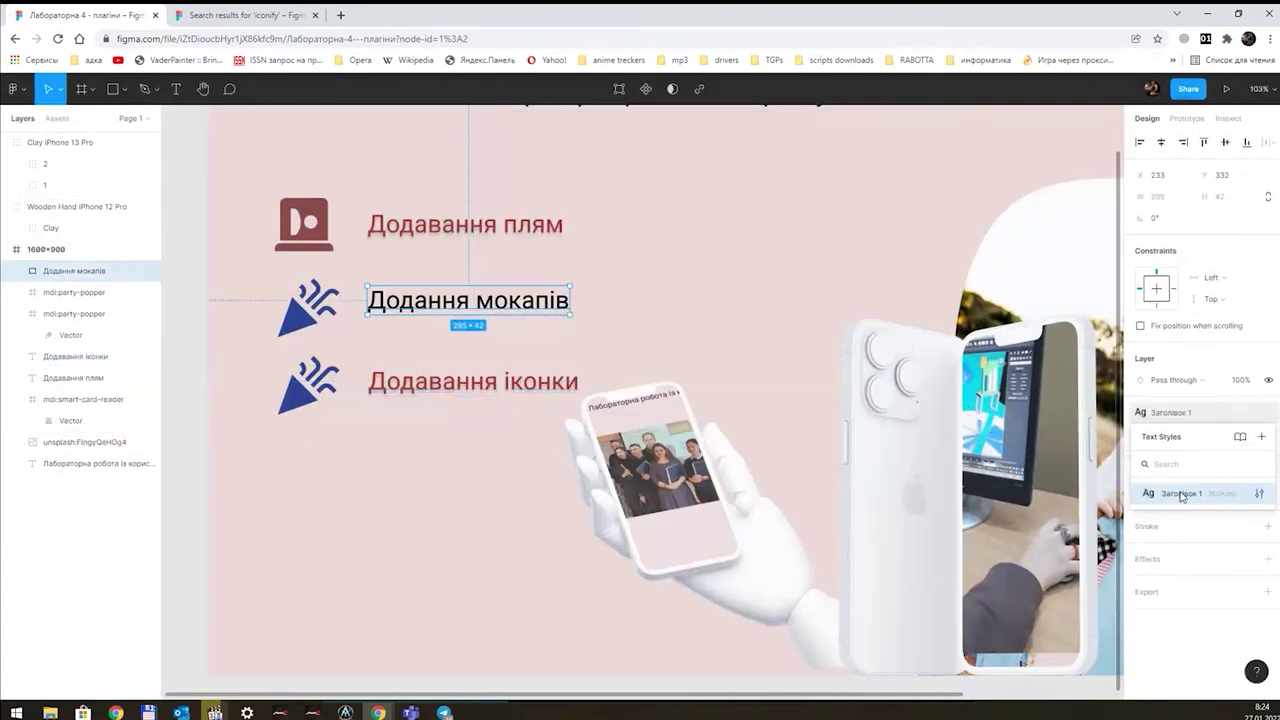
pyautogui.click(110, 377)
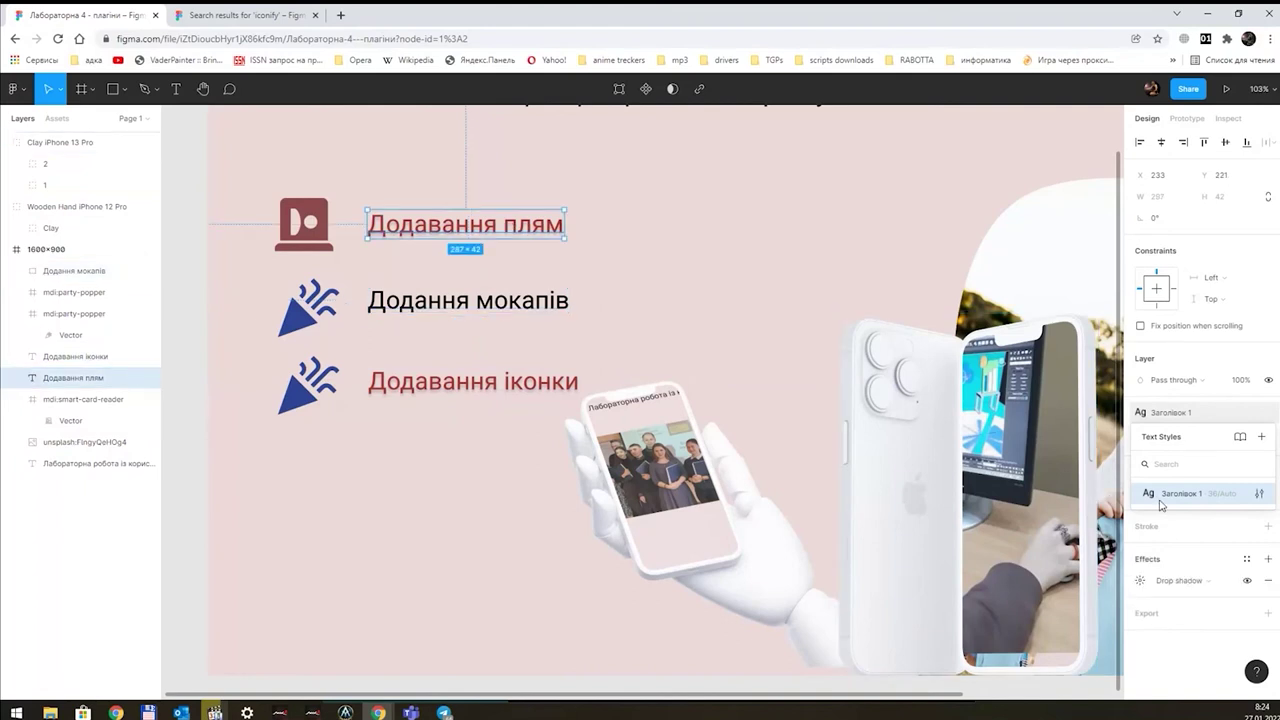
pyautogui.hotkey('shift', '1')
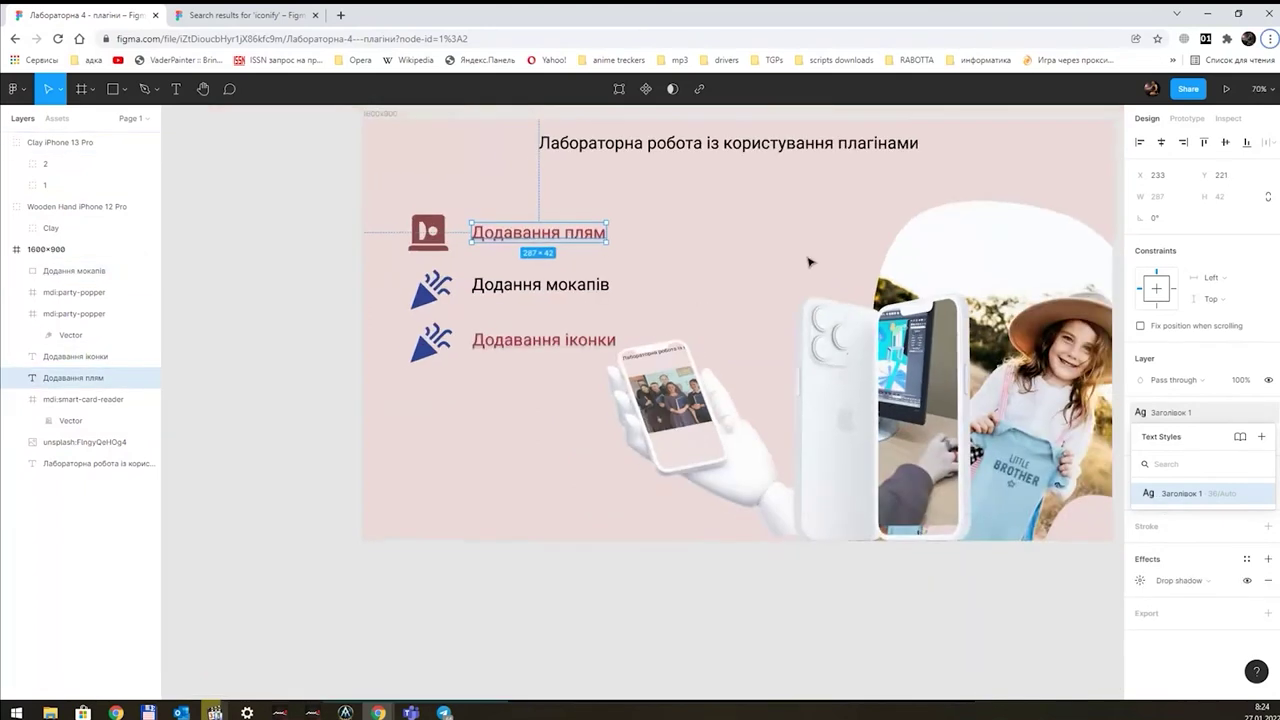
pyautogui.moveTo(714, 333)
pyautogui.mouseDown()
pyautogui.moveTo(668, 366)
pyautogui.moveTo(670, 351)
pyautogui.mouseUp()
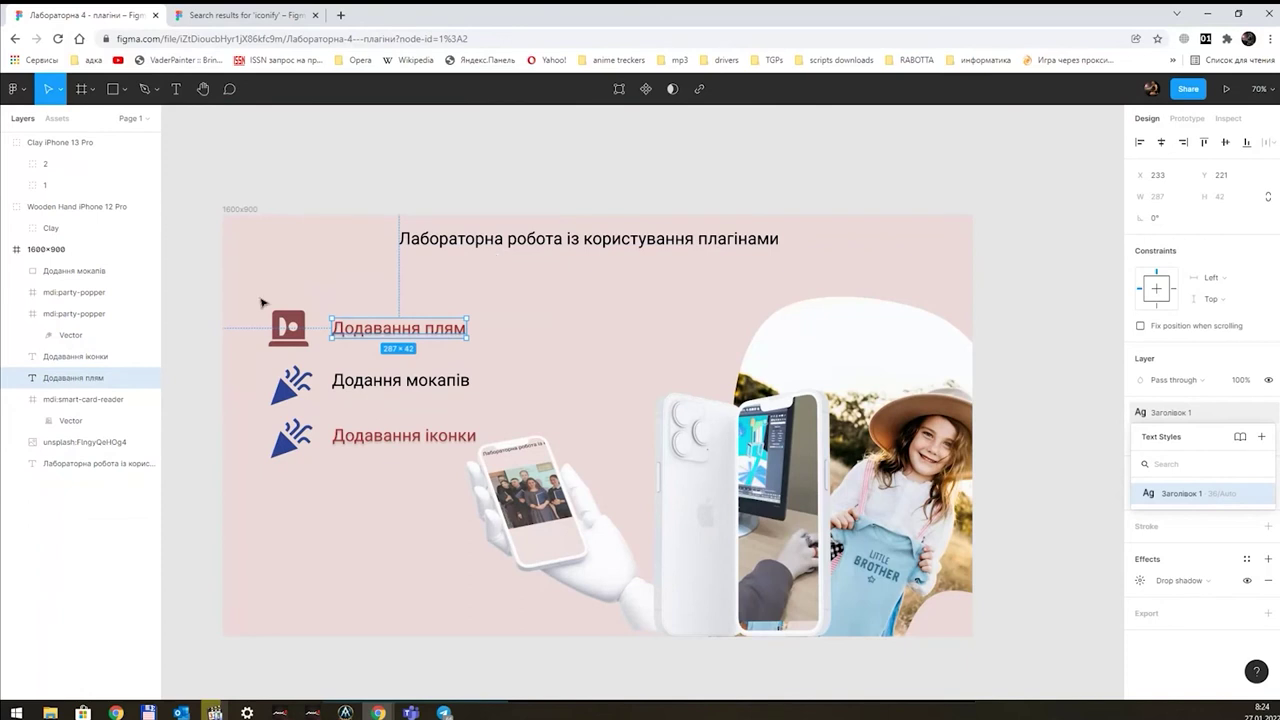
# Step: Launch the Wireframe plugin from the 1600×900 frame's Plugins menu
pyautogui.rightClick(536, 283)
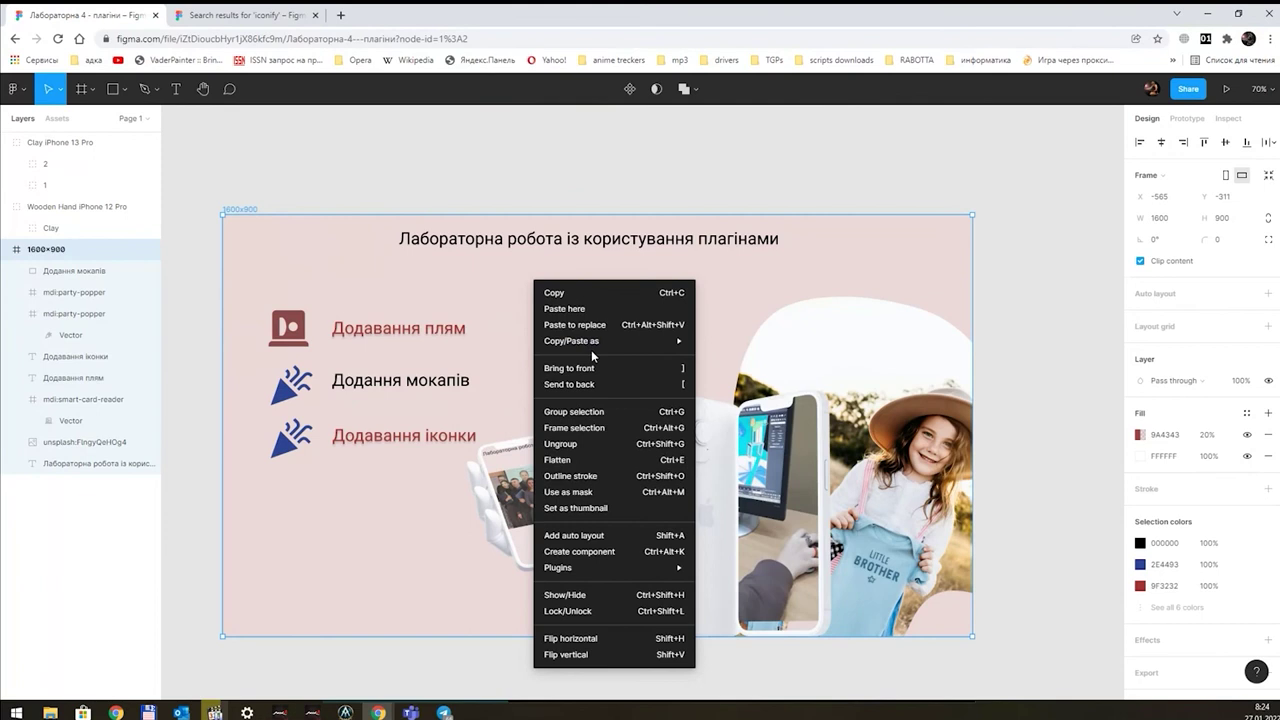
pyautogui.moveTo(610, 567)
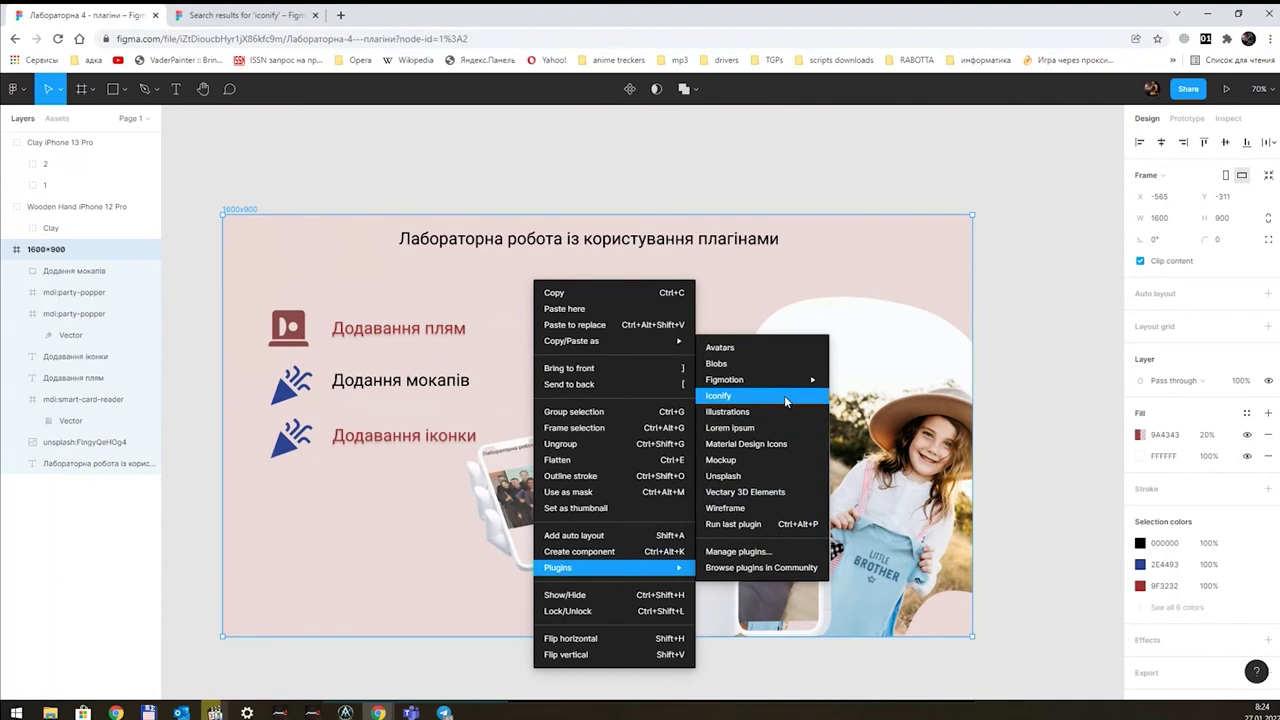
pyautogui.click(752, 508)
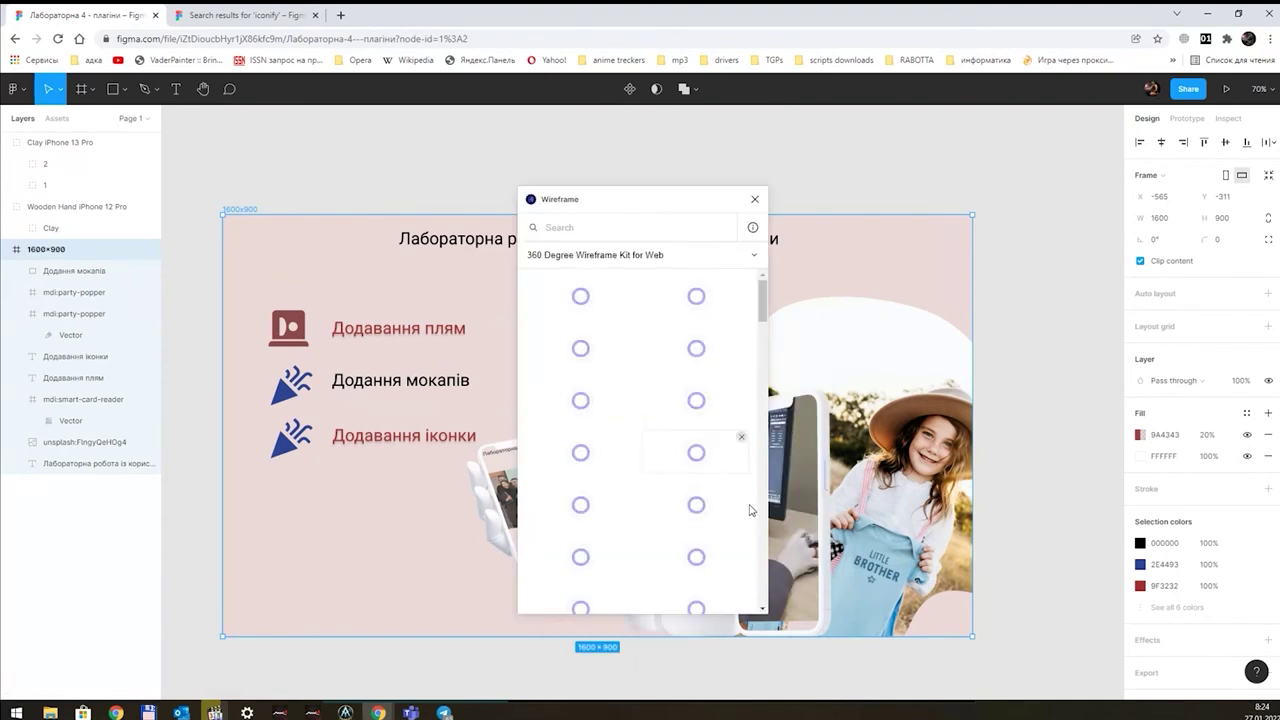
pyautogui.scroll(-5, 669, 349)
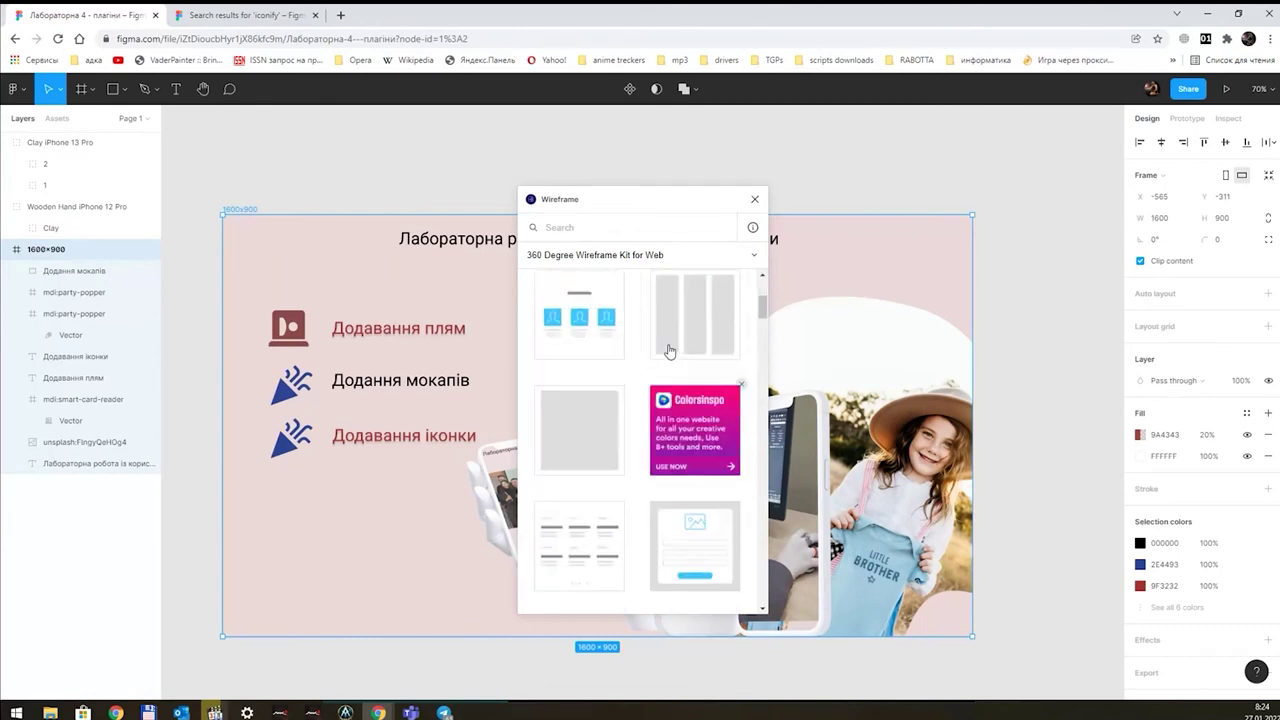
pyautogui.scroll(-2, 669, 349)
pyautogui.scroll(-2, 669, 350)
pyautogui.scroll(-1, 669, 351)
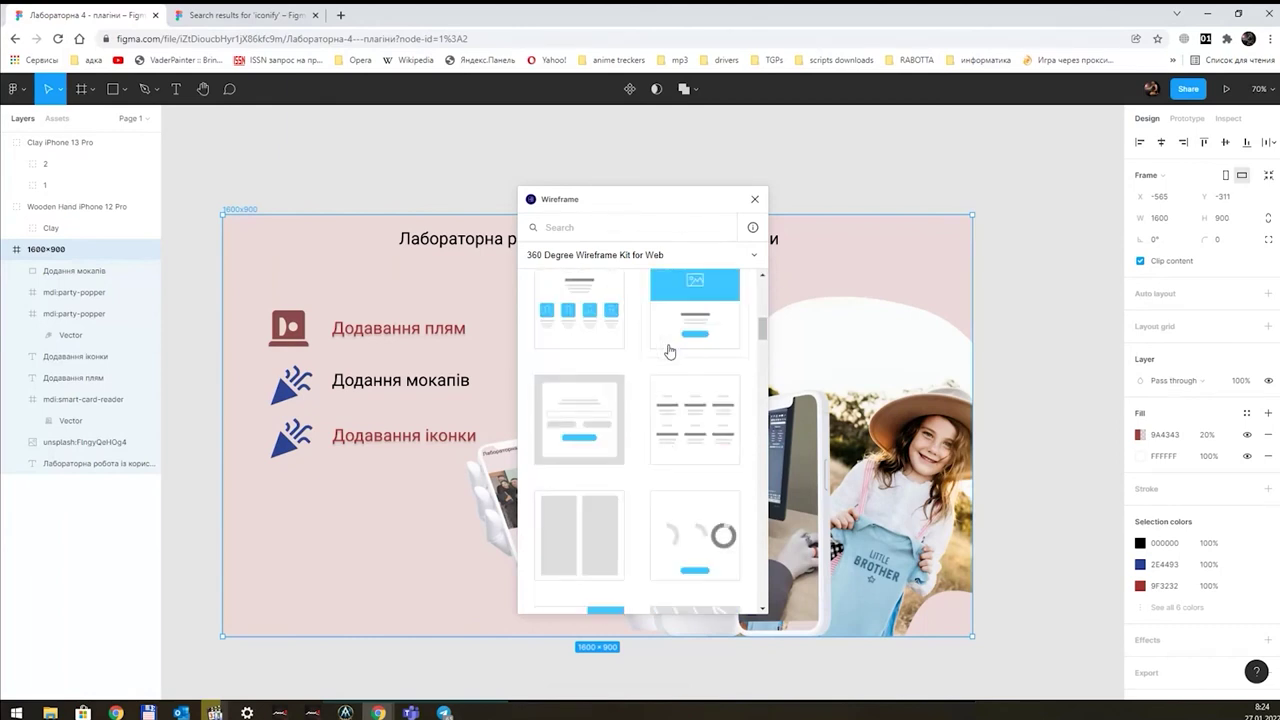
pyautogui.scroll(-3, 669, 351)
pyautogui.scroll(-1, 669, 351)
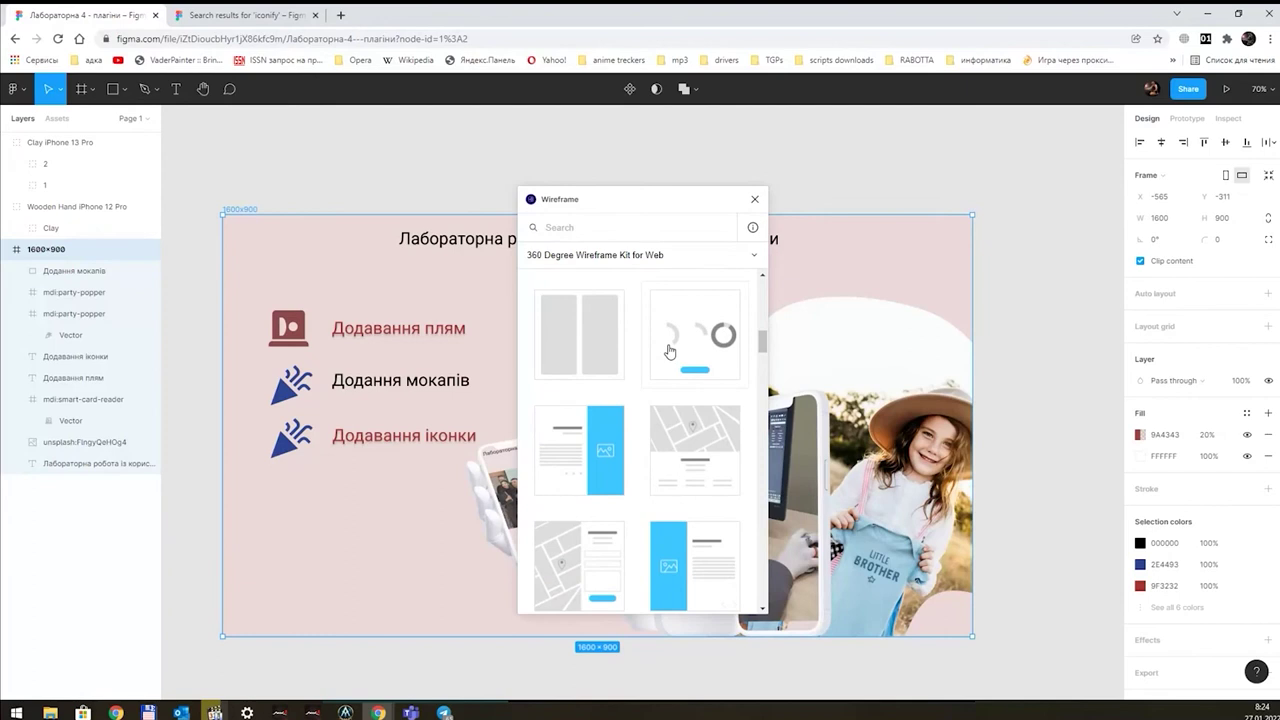
pyautogui.scroll(-4, 669, 351)
pyautogui.scroll(-1, 669, 351)
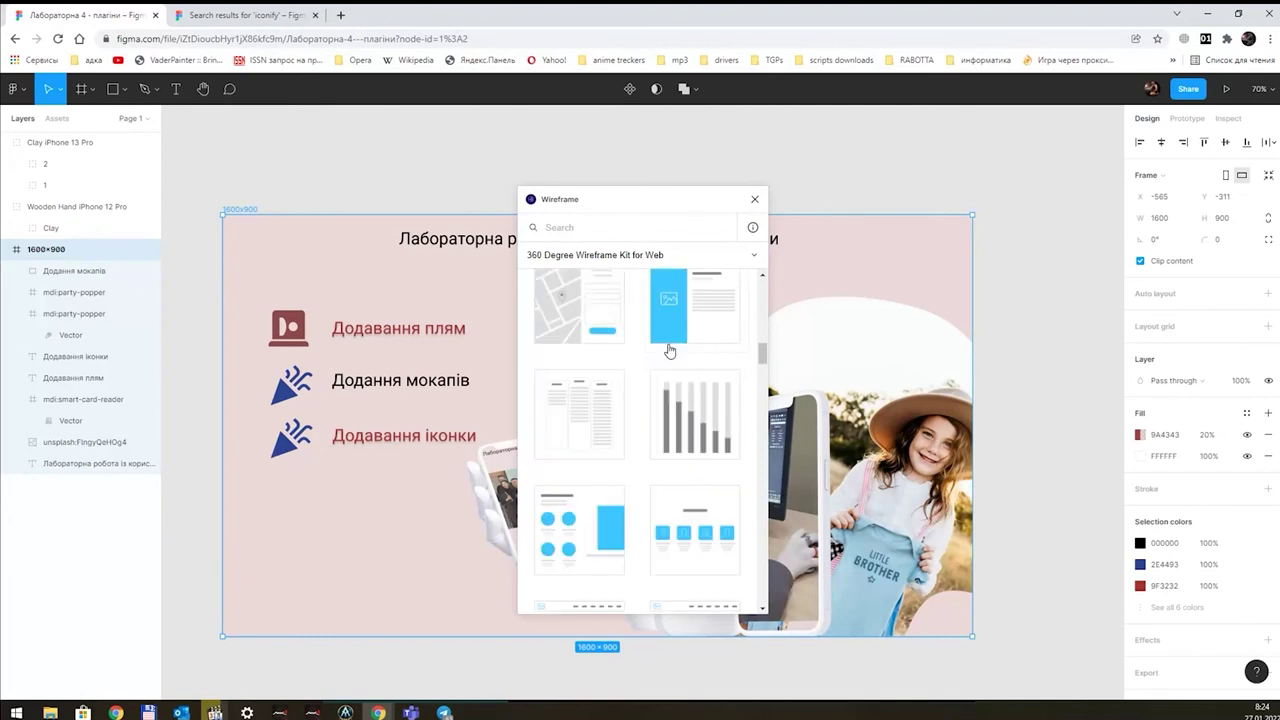
# Step: Browse the 360 Degree Wireframe Kit for Web layout thumbnails
pyautogui.scroll(3, 669, 351)
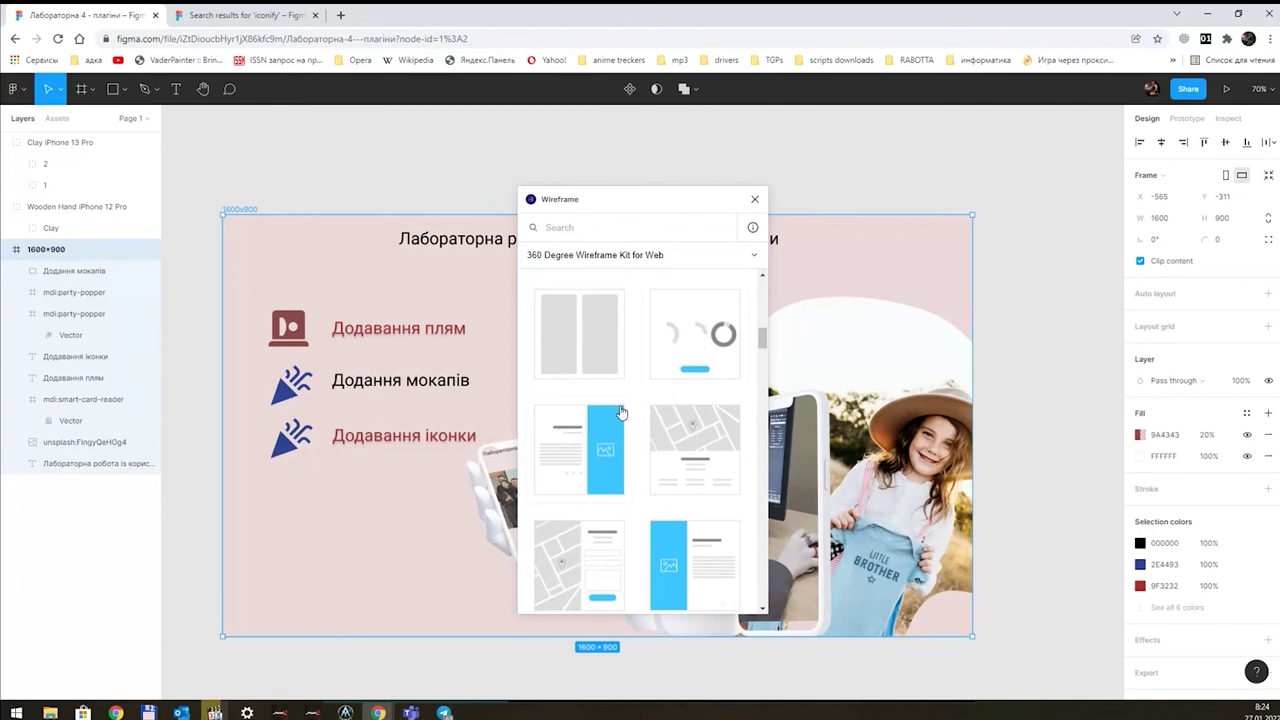
pyautogui.scroll(-3, 621, 412)
pyautogui.rightClick(689, 416)
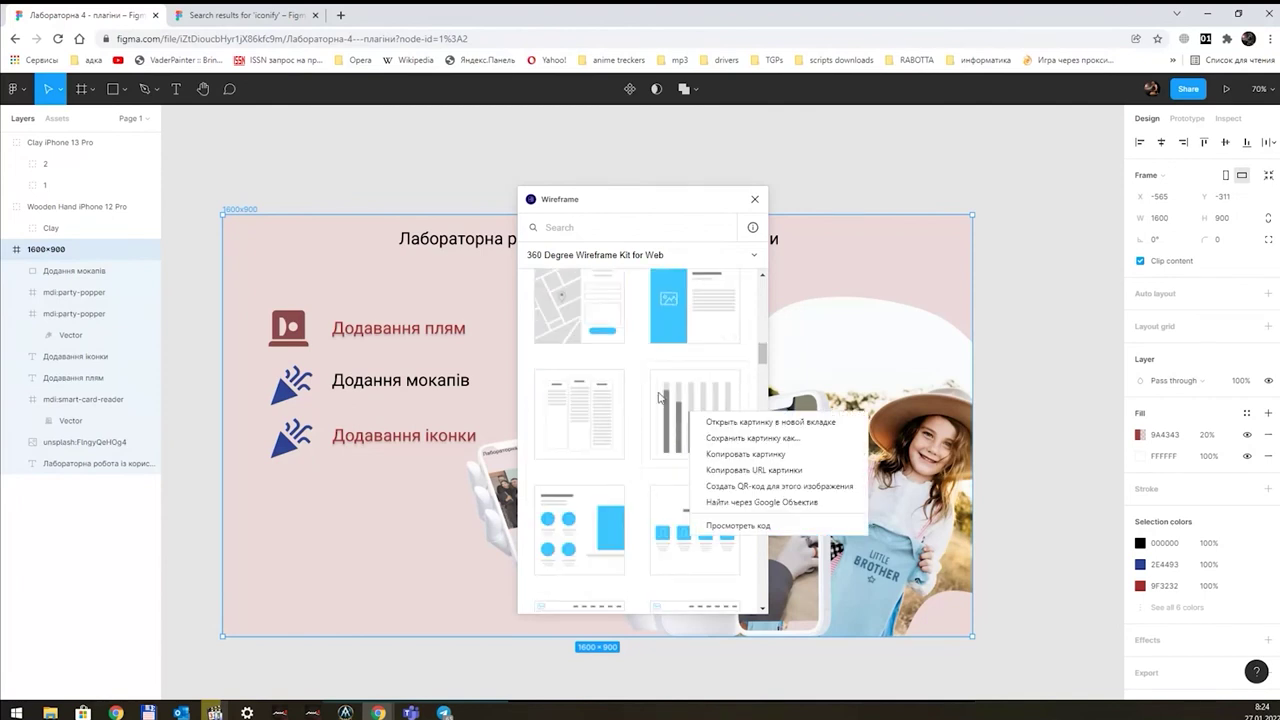
pyautogui.press('Escape')
pyautogui.scroll(-5, 580, 450)
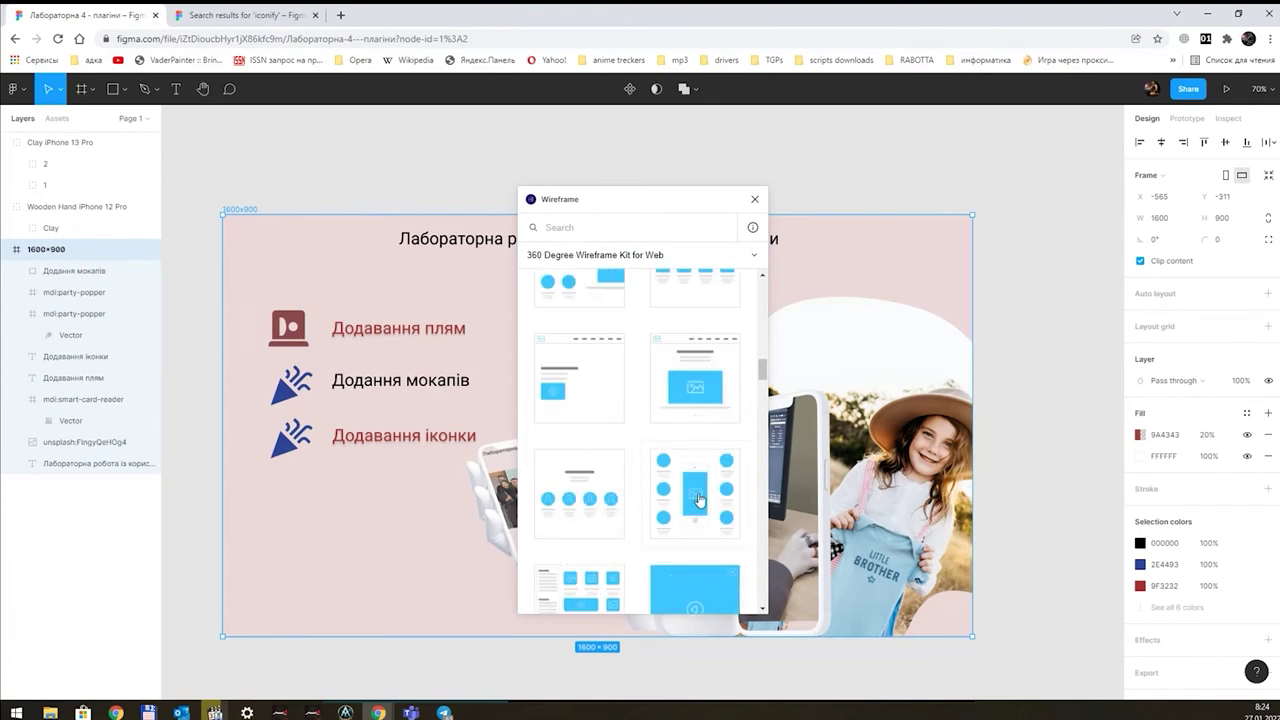
pyautogui.scroll(-3, 720, 470)
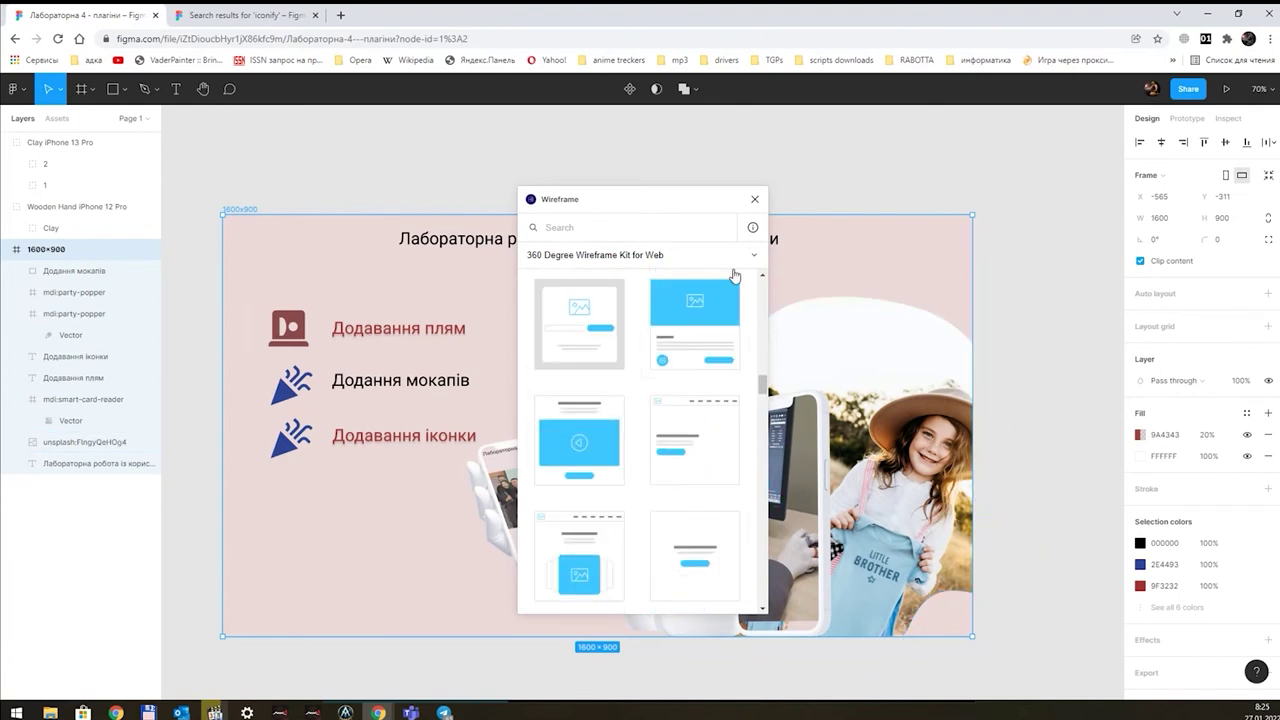
pyautogui.hscroll(2, 814, 294)
pyautogui.hscroll(3, 600, 280)
pyautogui.hscroll(5, 300, 243)
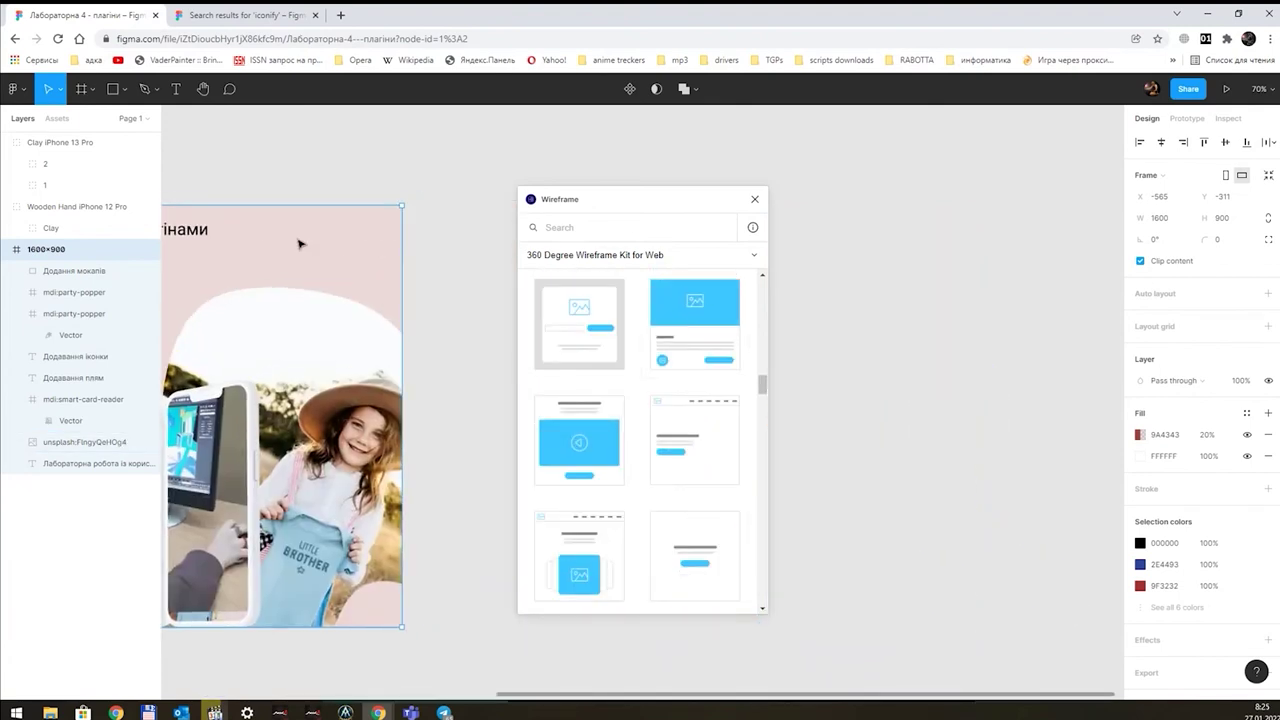
# Step: Draw a blank 1194×899 Frame 1 to the right of the plugin slide
pyautogui.click(74, 95)
pyautogui.moveTo(448, 205); pyautogui.dragTo(1008, 627)
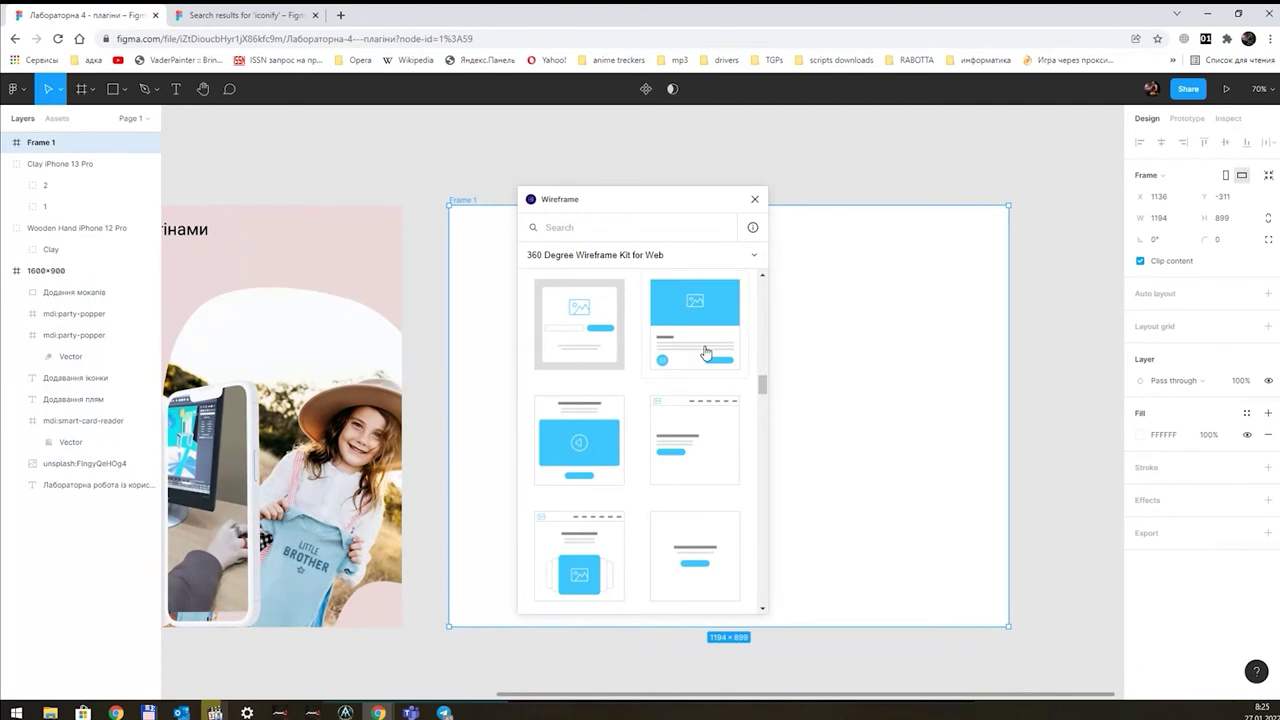
pyautogui.moveTo(762, 386)
pyautogui.mouseDown()
pyautogui.moveTo(763, 497)
pyautogui.moveTo(765, 370)
pyautogui.mouseUp()
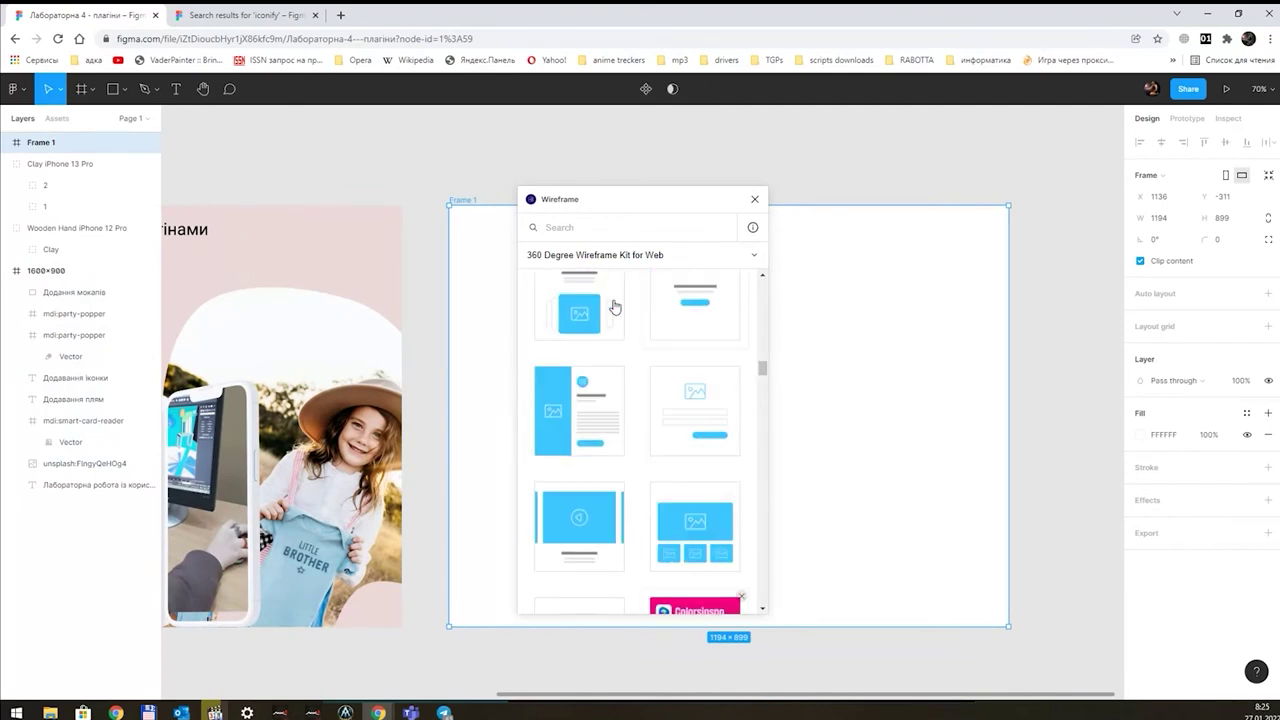
# Step: View the Wireframe plugin's info and browse its iOS Mobile & Flow Kit layouts
pyautogui.click(753, 228)
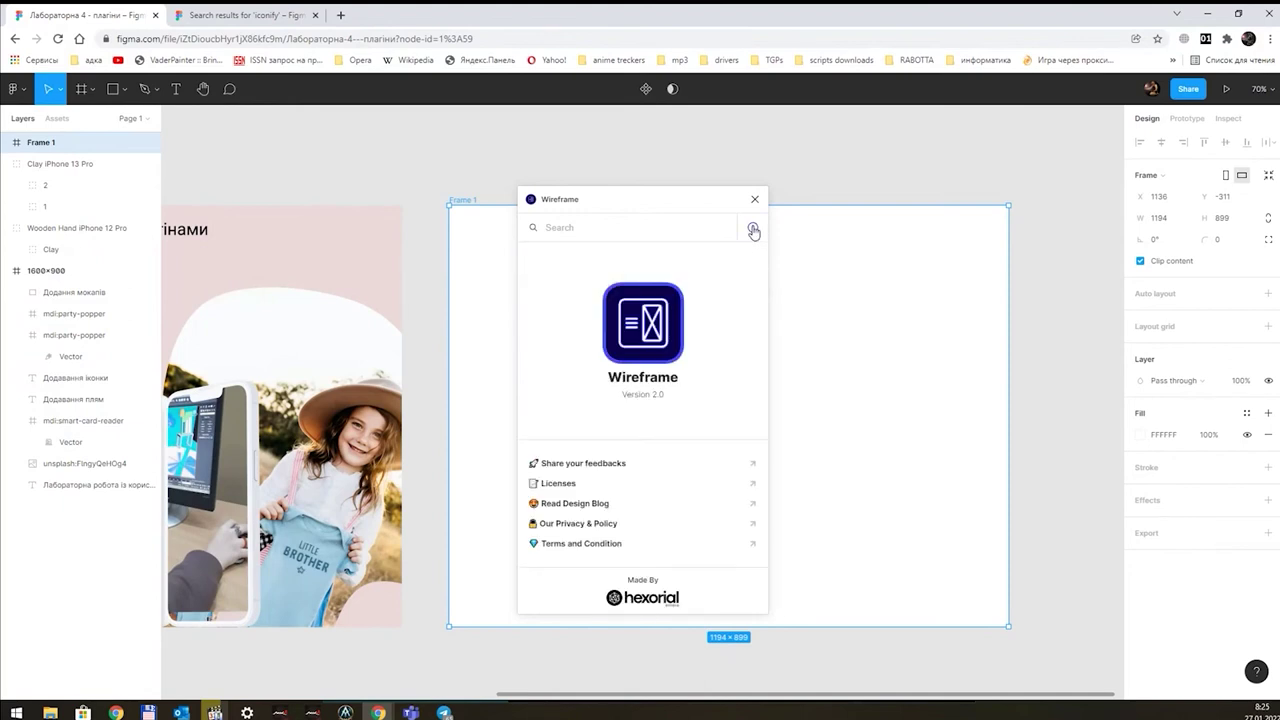
pyautogui.click(753, 228)
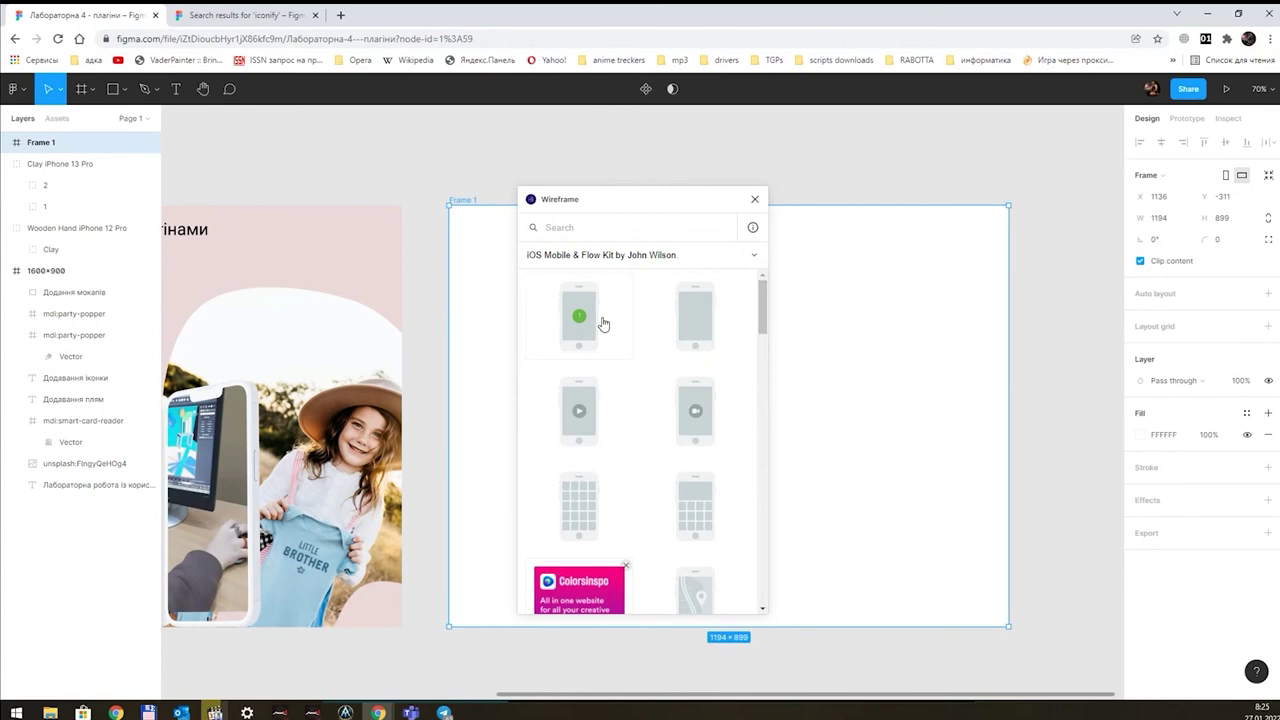
pyautogui.scroll(-2, 690, 415)
pyautogui.scroll(-3, 688, 410)
pyautogui.scroll(5, 690, 405)
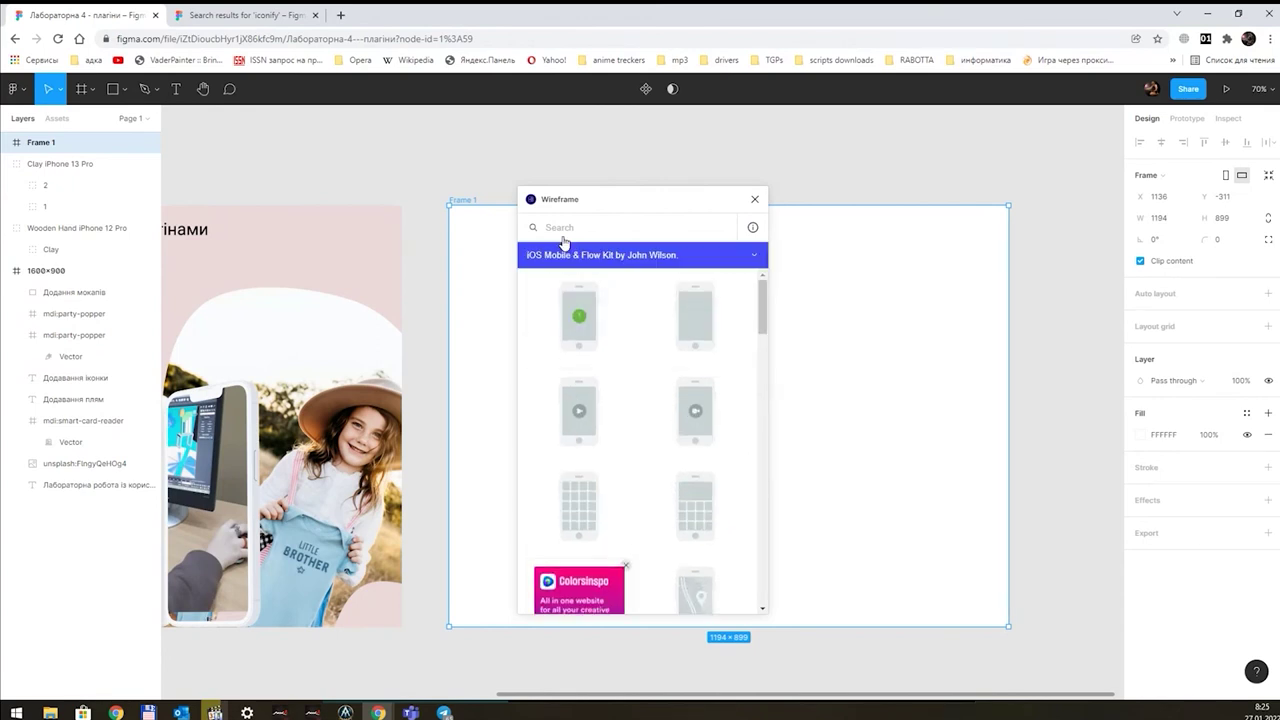
# Step: Close Wireframe, launch Figmotion on Frame 1, dismiss its welcome, then close it
pyautogui.click(755, 199)
pyautogui.rightClick(611, 331)
pyautogui.moveTo(680, 579)
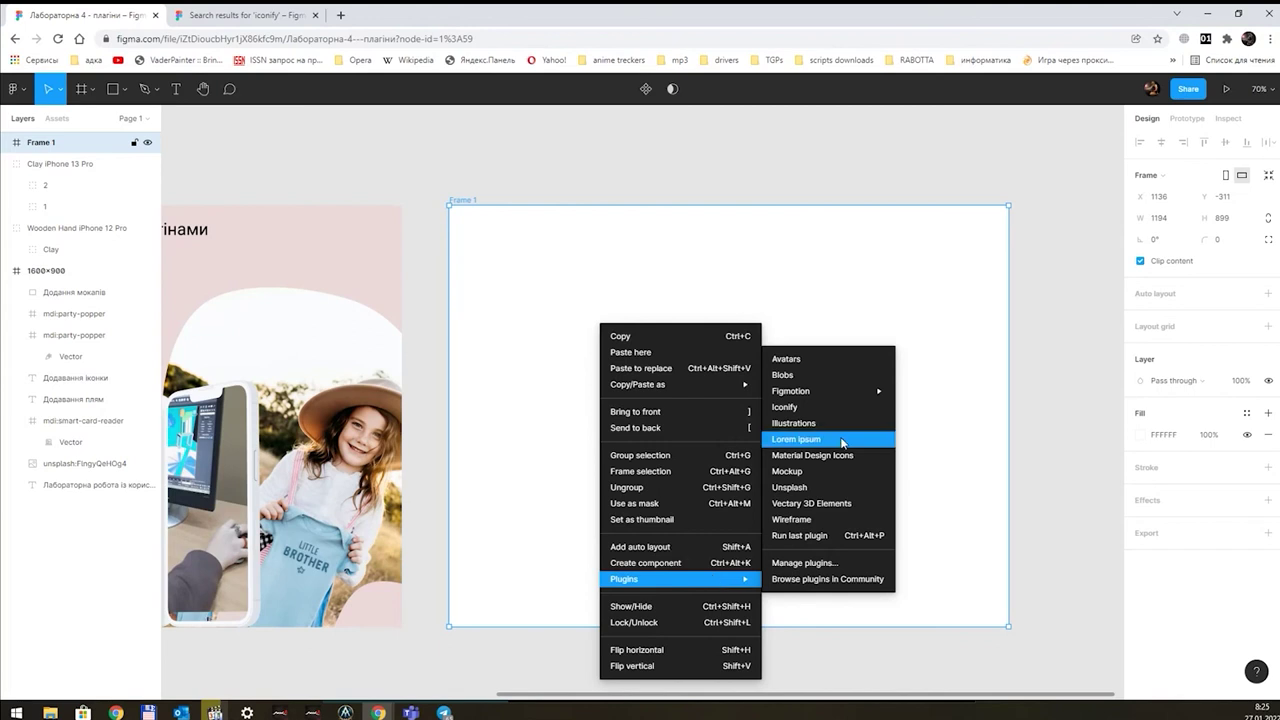
pyautogui.moveTo(791, 391)
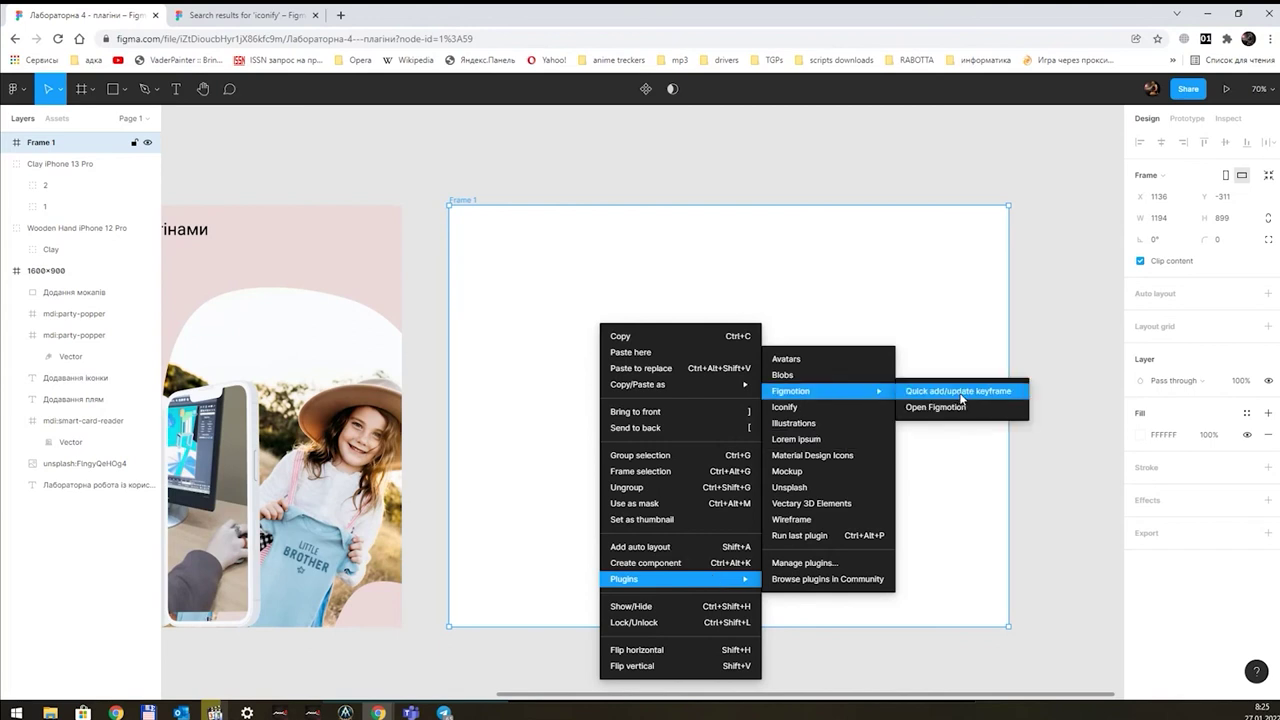
pyautogui.click(962, 408)
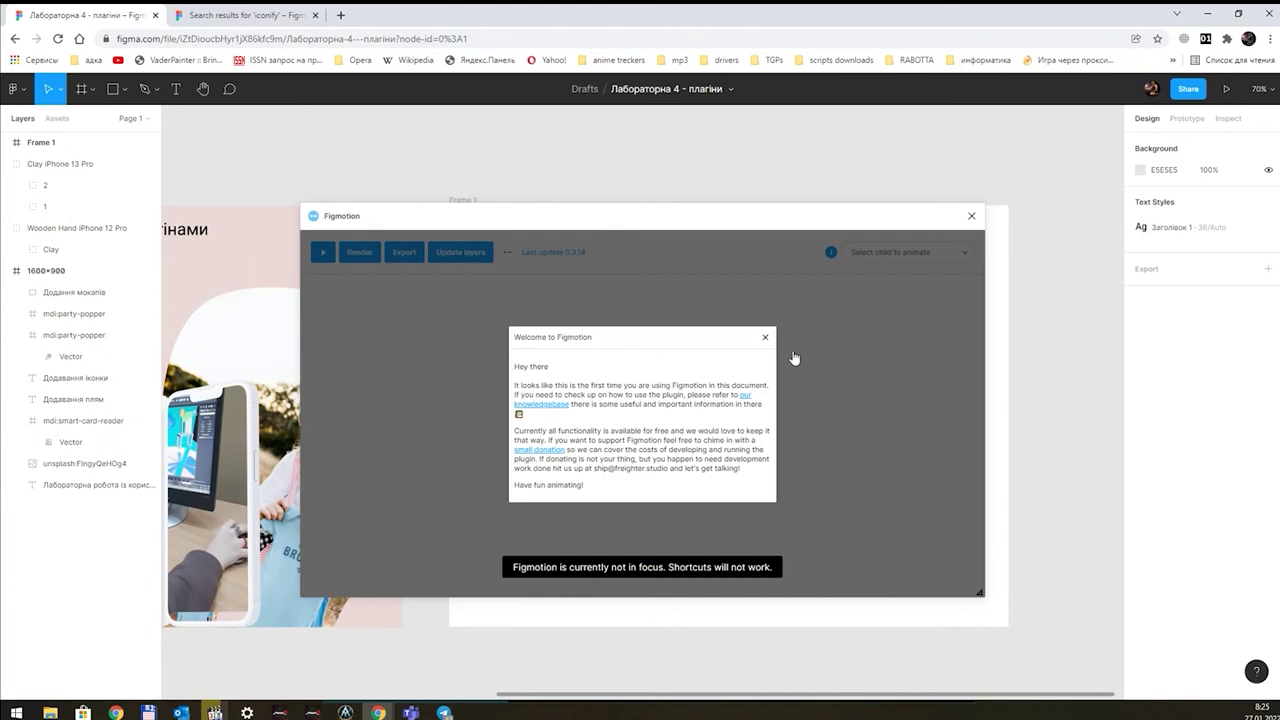
pyautogui.click(765, 339)
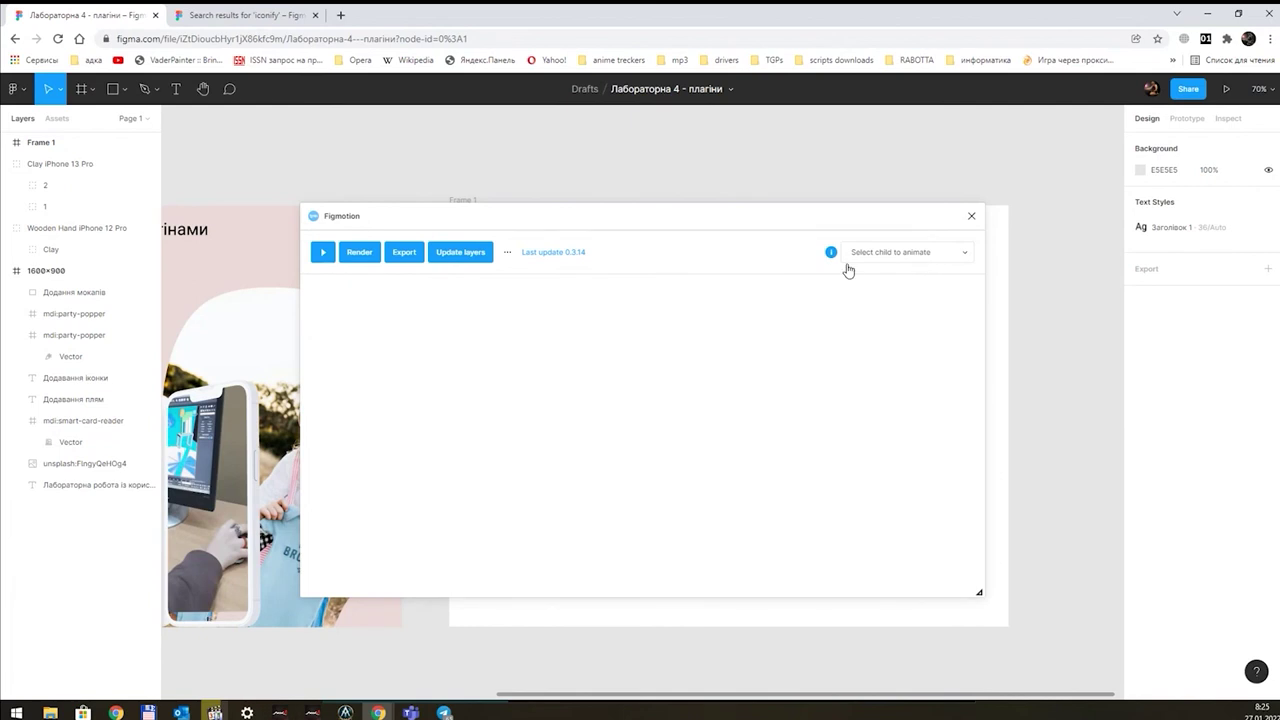
pyautogui.click(971, 216)
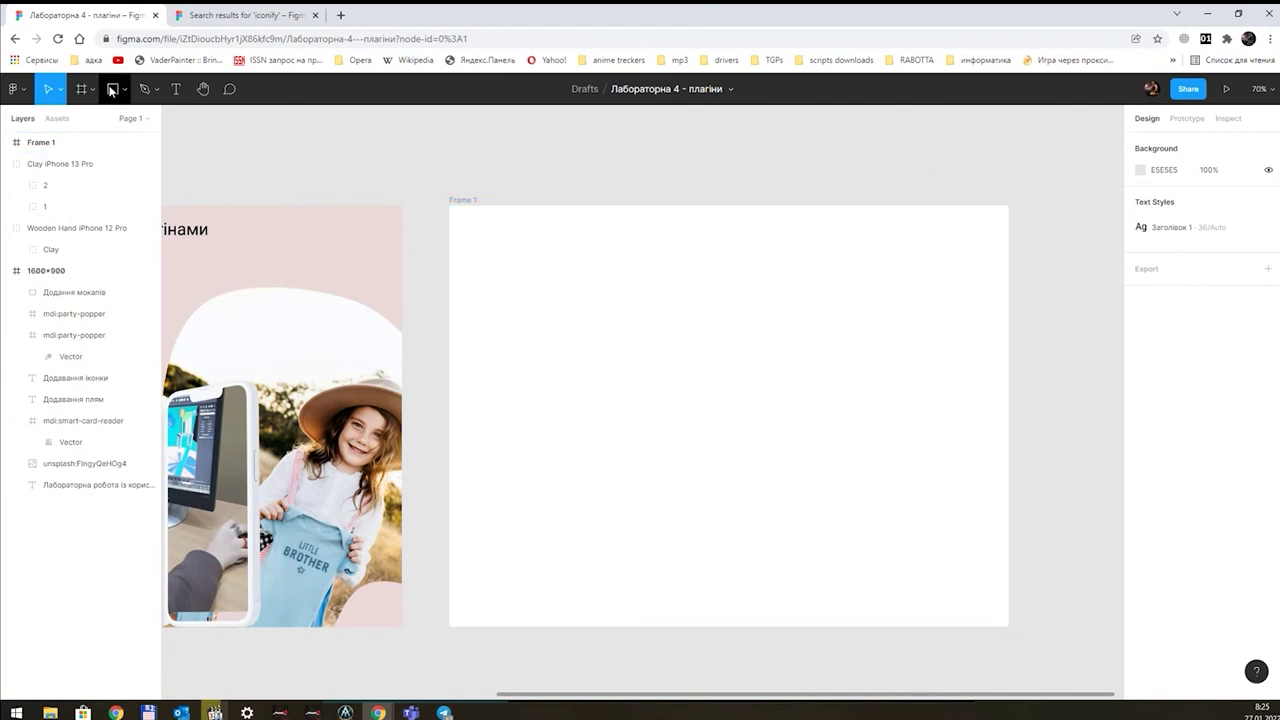
# Step: Draw a large grey circle with two tall oval ears in Frame 1, then select all three
pyautogui.click(120, 88)
pyautogui.click(100, 169)
pyautogui.moveTo(713, 358); pyautogui.dragTo(870, 512)
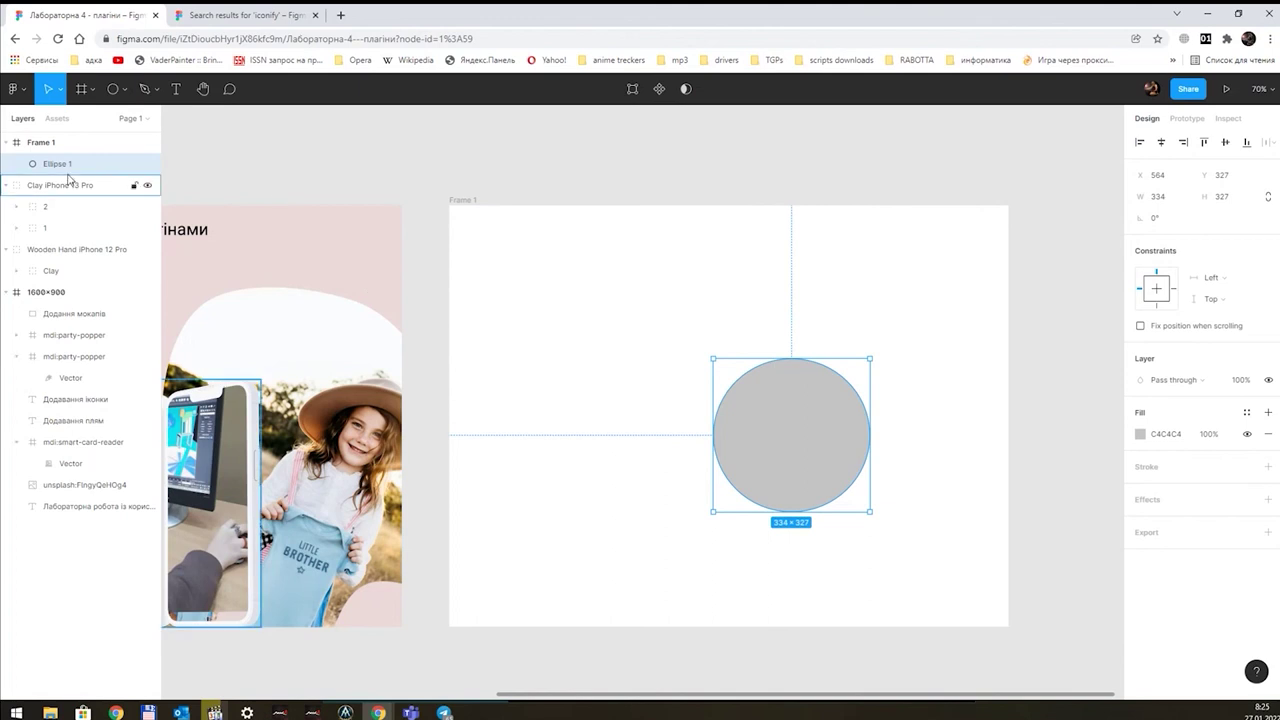
pyautogui.click(113, 88)
pyautogui.moveTo(729, 311); pyautogui.dragTo(792, 416)
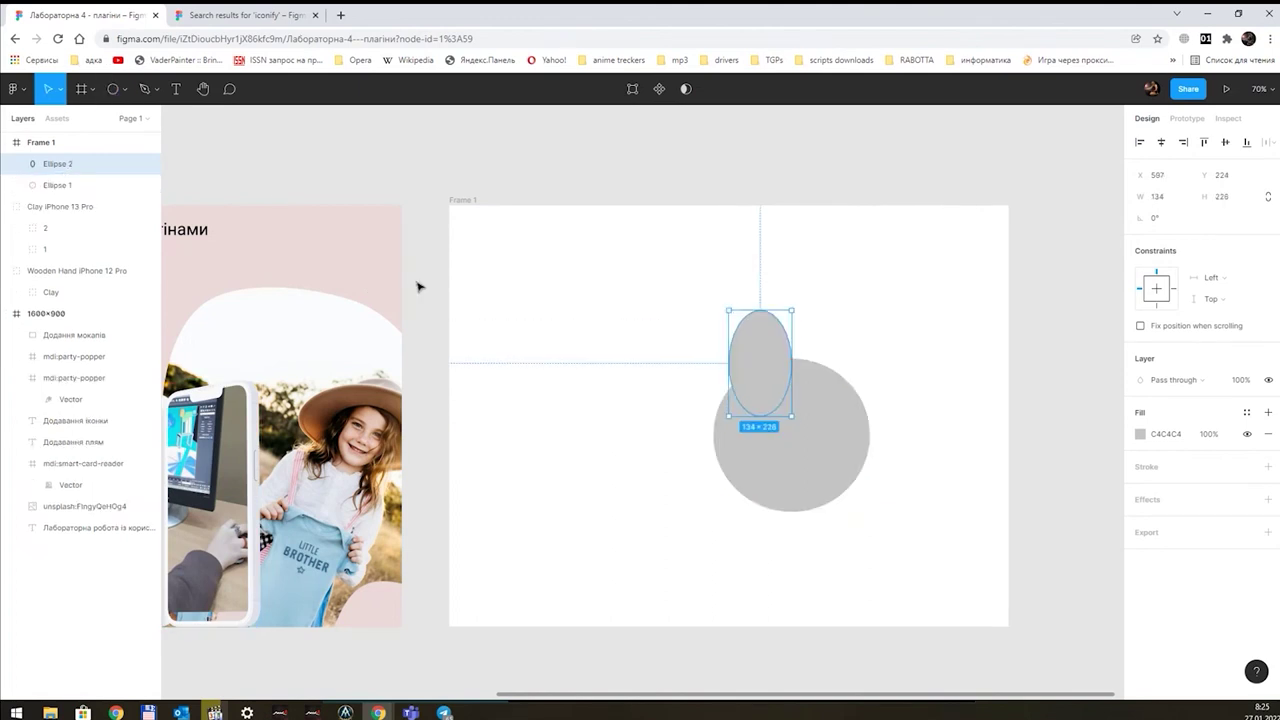
pyautogui.click(113, 88)
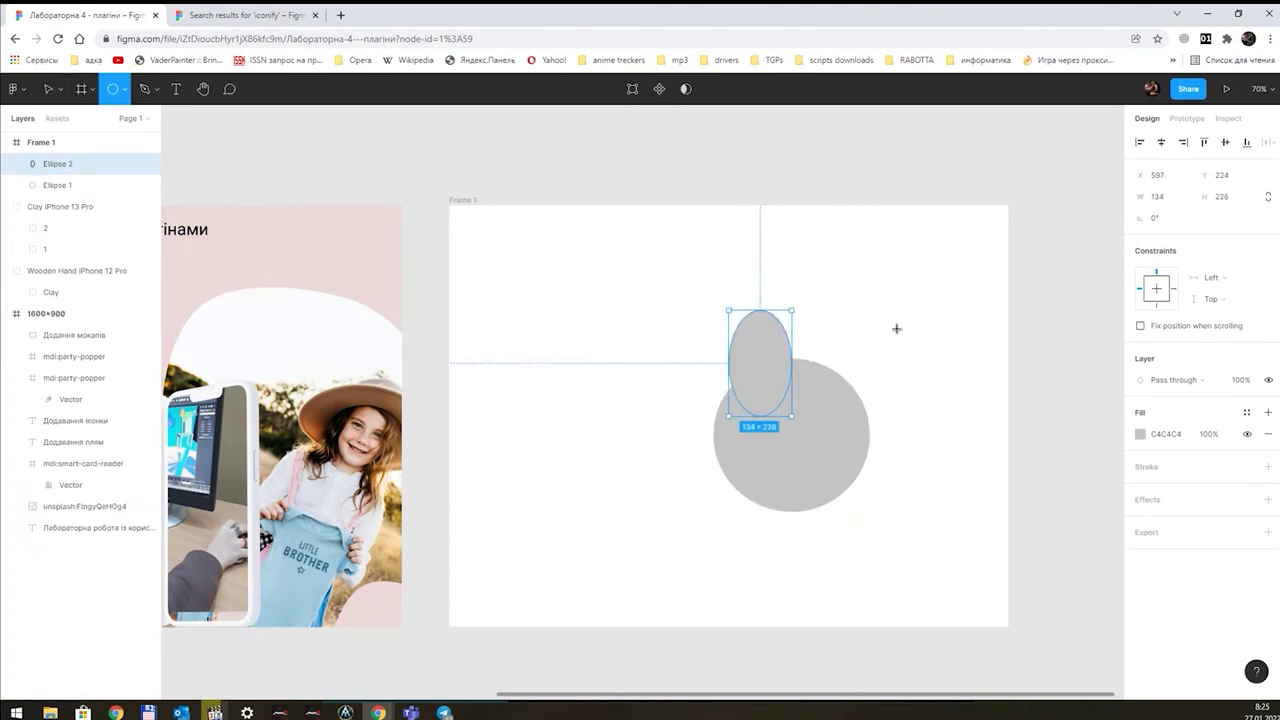
pyautogui.moveTo(819, 320); pyautogui.dragTo(870, 410)
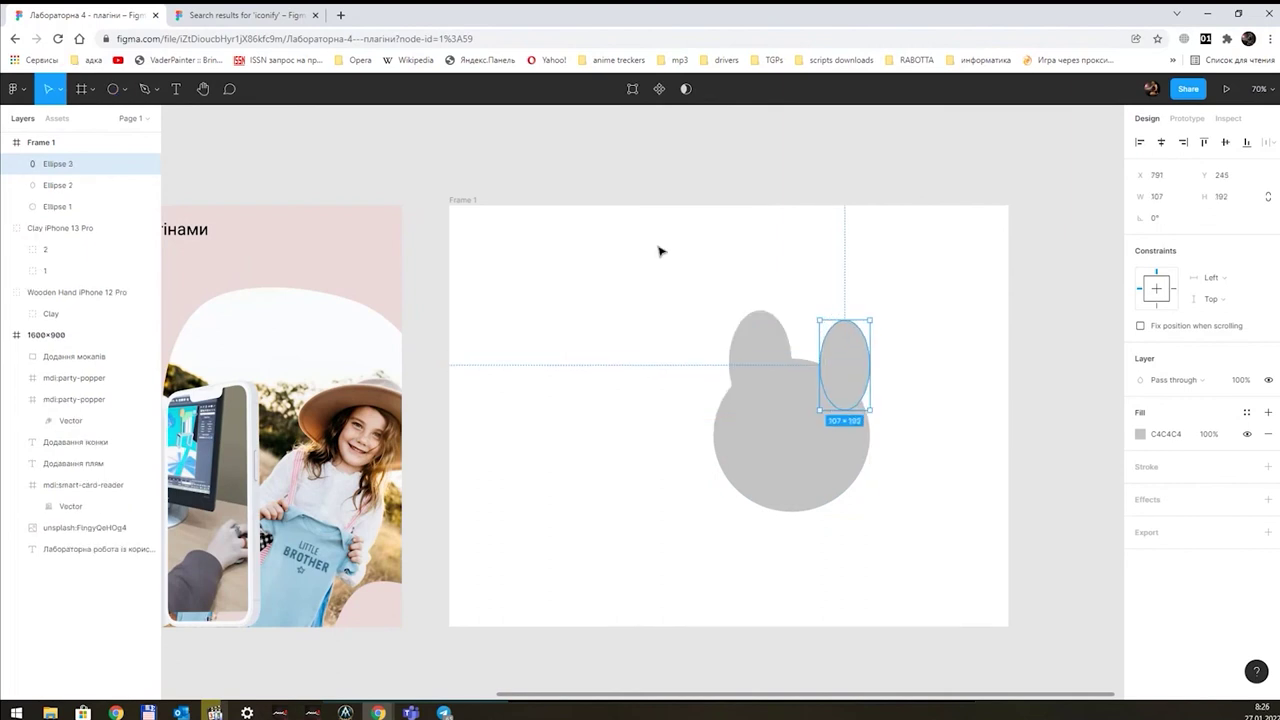
pyautogui.moveTo(644, 236); pyautogui.dragTo(975, 550)
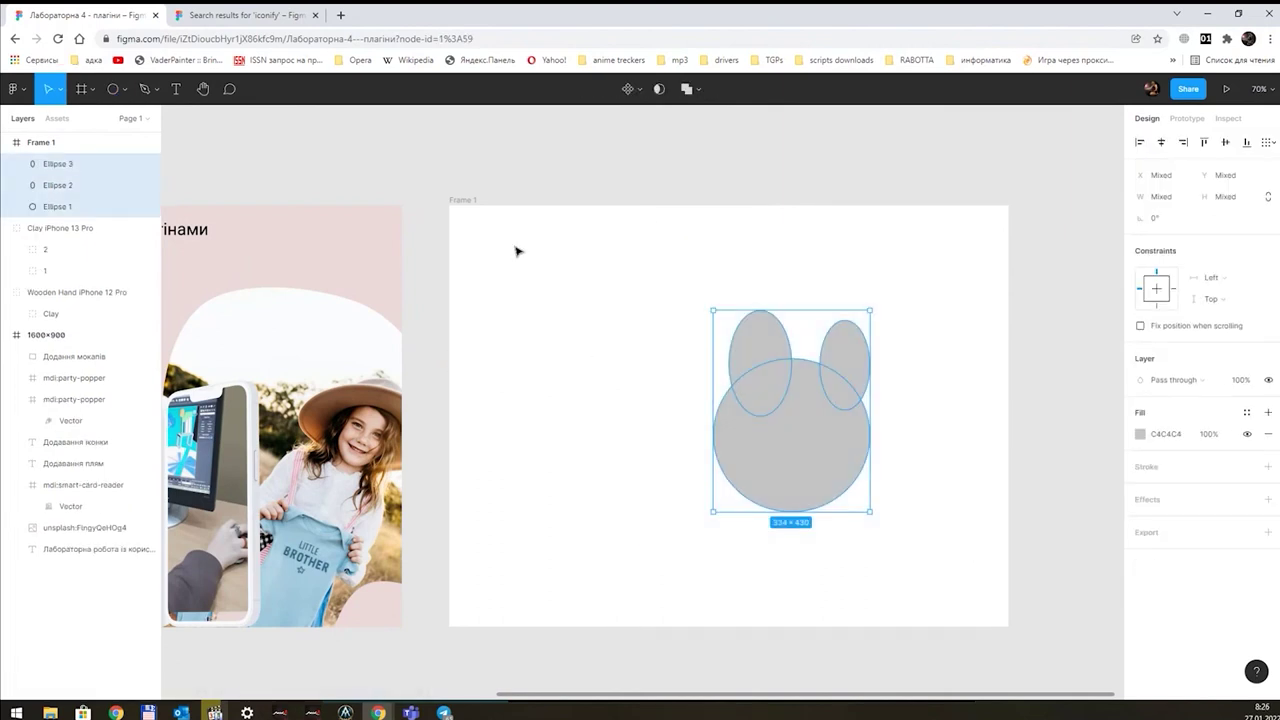
# Step: Launch Figmotion on Frame 1 and advance the animation timeline
pyautogui.rightClick(572, 267)
pyautogui.moveTo(650, 553)
pyautogui.moveTo(790, 366)
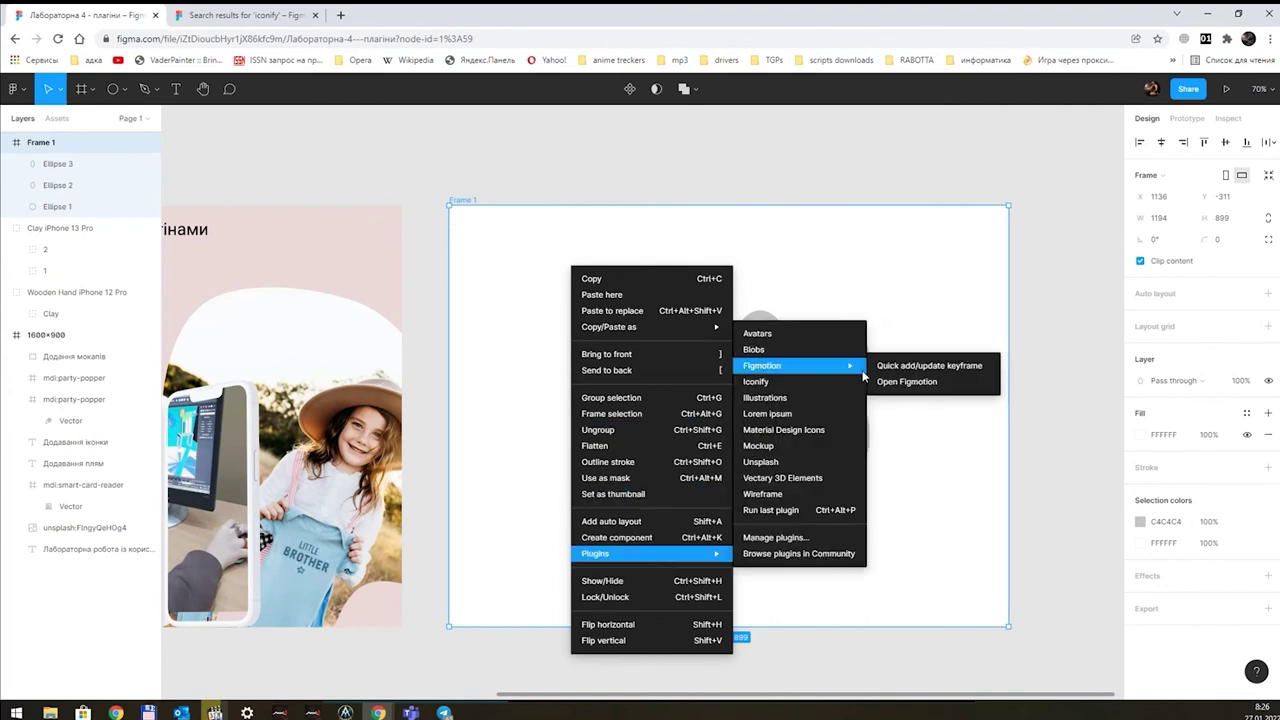
pyautogui.click(903, 382)
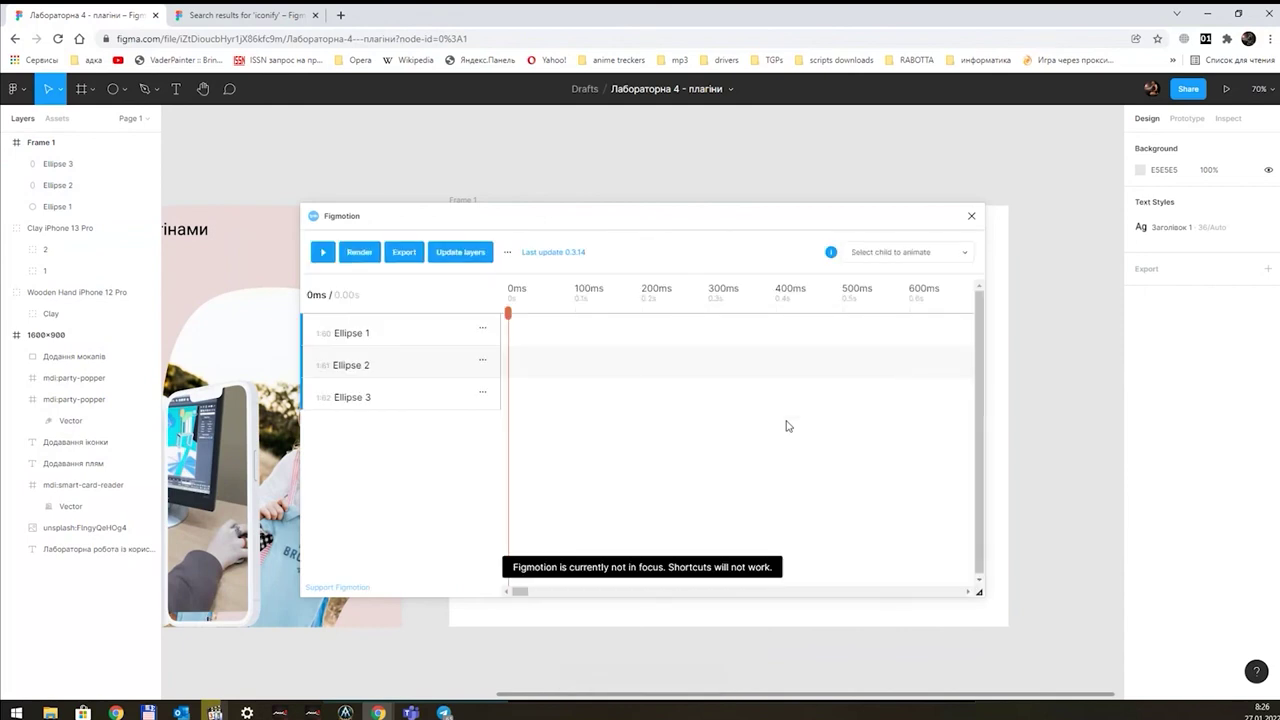
pyautogui.moveTo(508, 313)
pyautogui.mouseDown()
pyautogui.moveTo(679, 326)
pyautogui.moveTo(575, 316)
pyautogui.mouseUp()
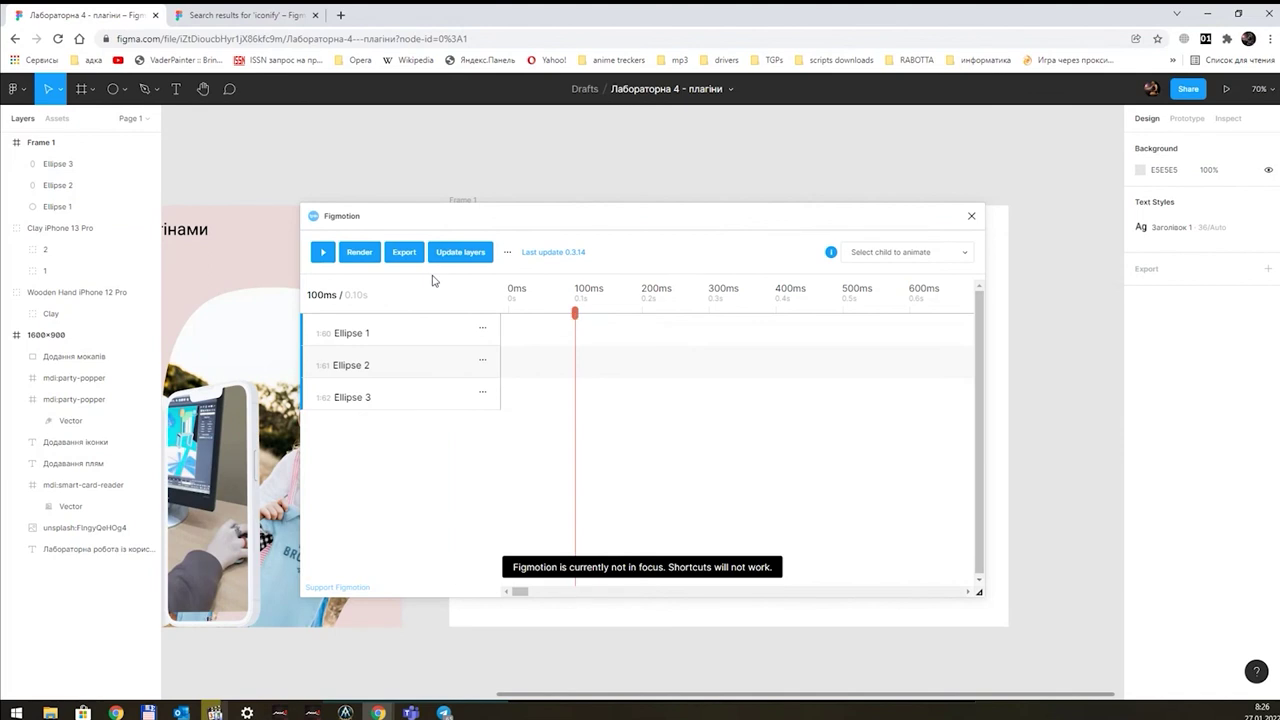
pyautogui.moveTo(617, 220); pyautogui.dragTo(610, 250)
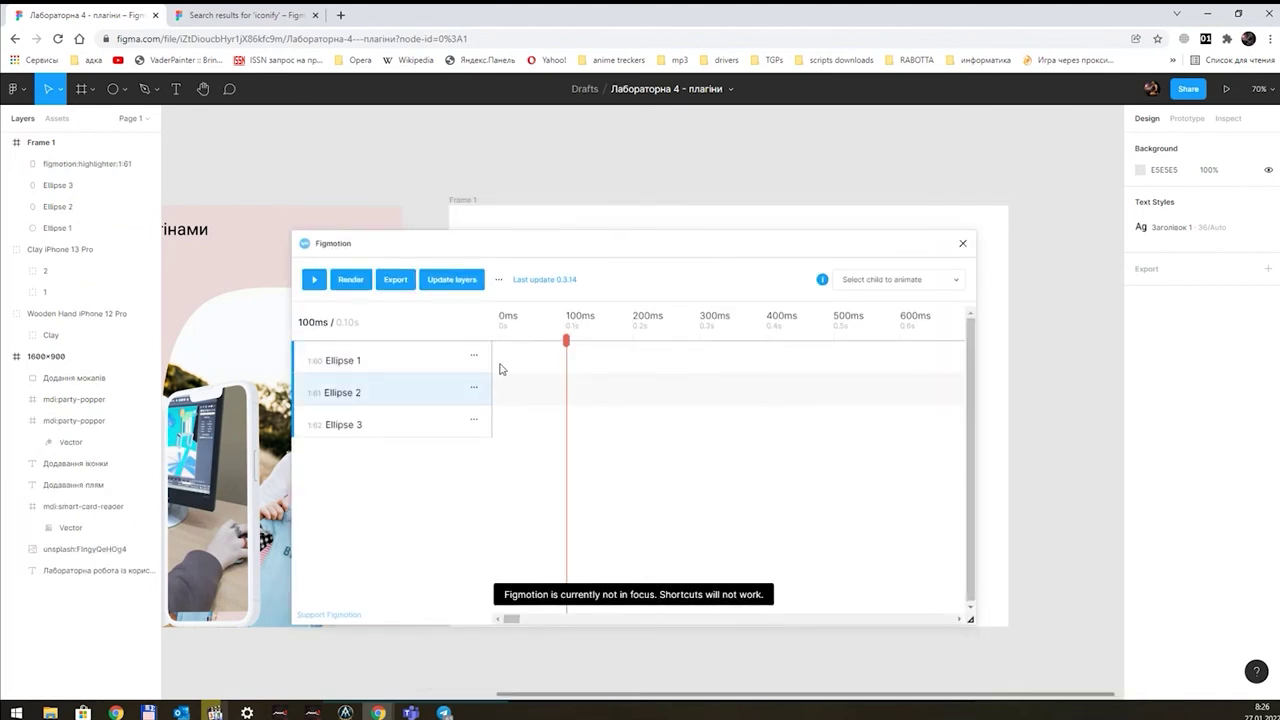
pyautogui.moveTo(569, 340)
pyautogui.mouseDown()
pyautogui.moveTo(853, 342)
pyautogui.moveTo(591, 342)
pyautogui.mouseUp()
# Step: Add x and y keyframes for Ellipse 1 at about 43ms, then move the time to about 311ms
pyautogui.click(423, 358)
pyautogui.click(423, 358)
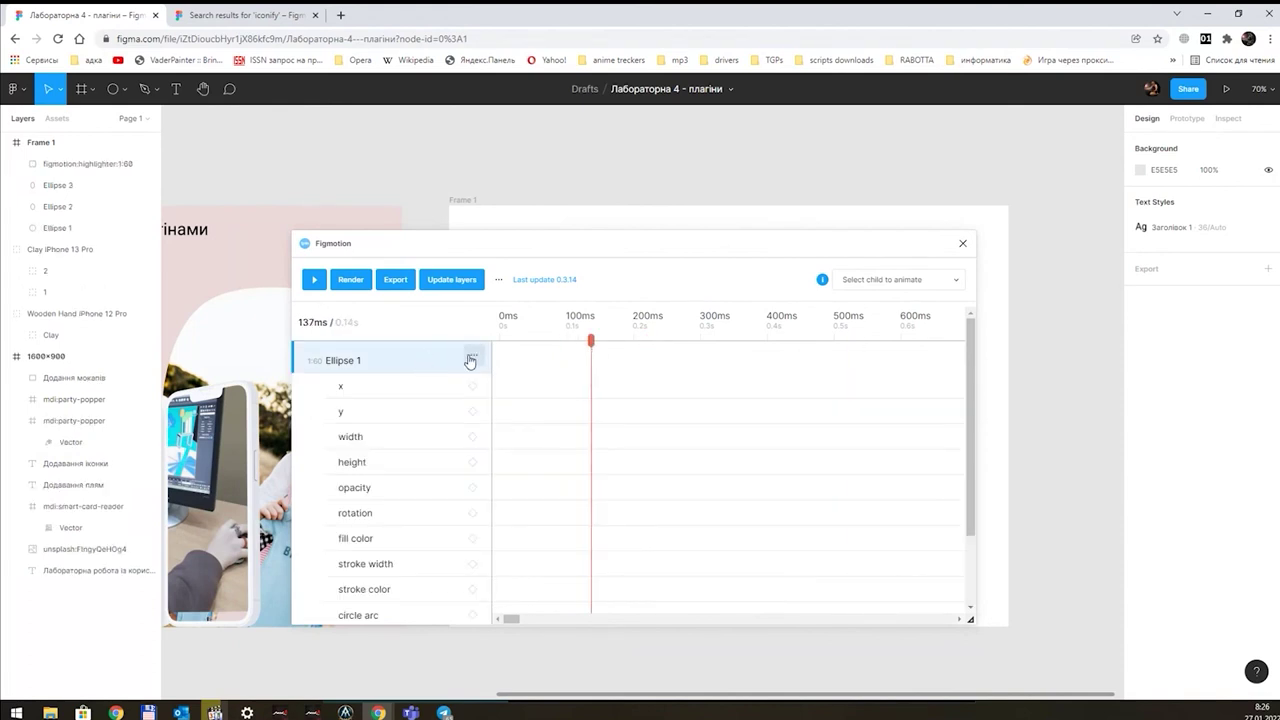
pyautogui.moveTo(591, 340); pyautogui.dragTo(528, 341)
pyautogui.click(473, 386)
pyautogui.click(473, 411)
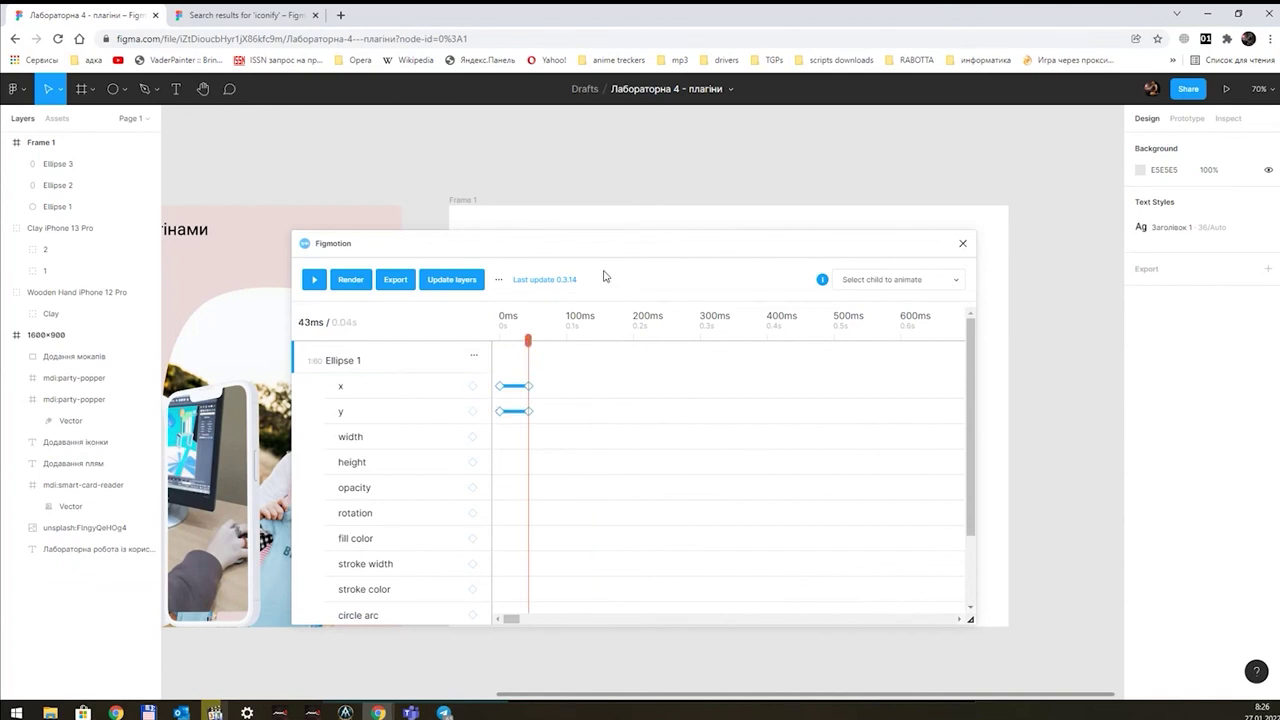
pyautogui.moveTo(604, 276); pyautogui.dragTo(754, 343)
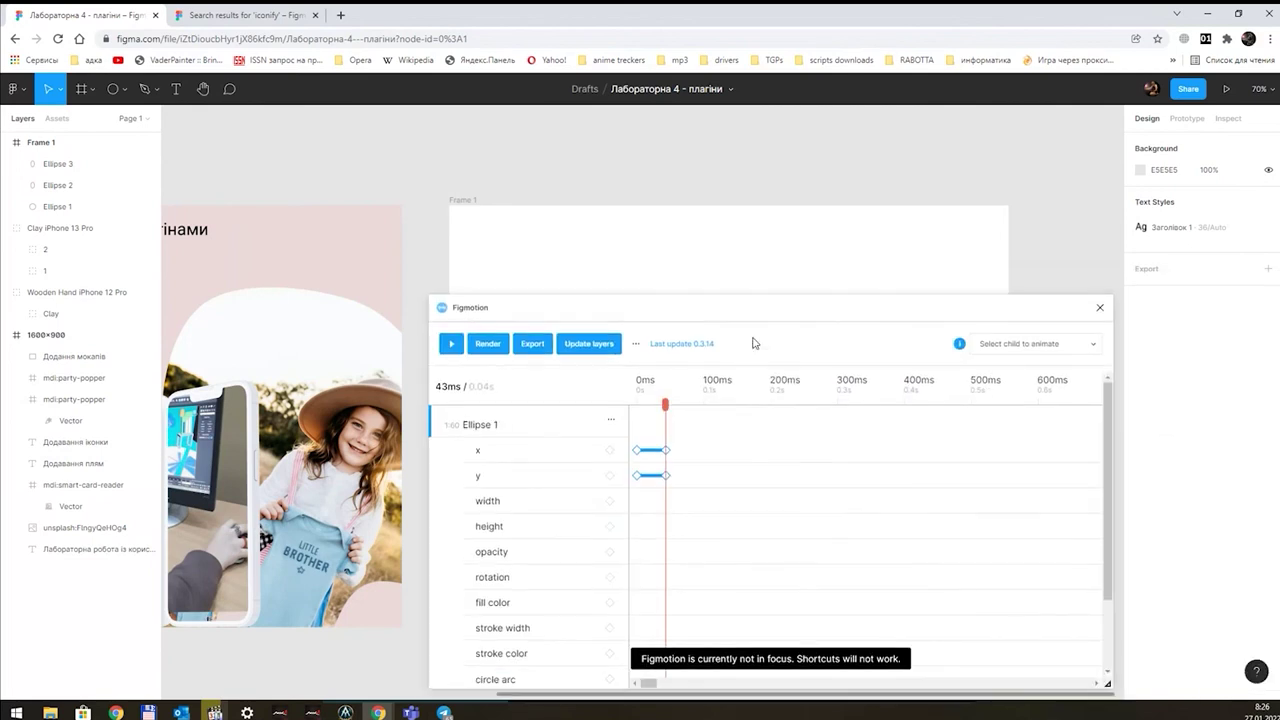
pyautogui.moveTo(665, 404); pyautogui.dragTo(756, 449)
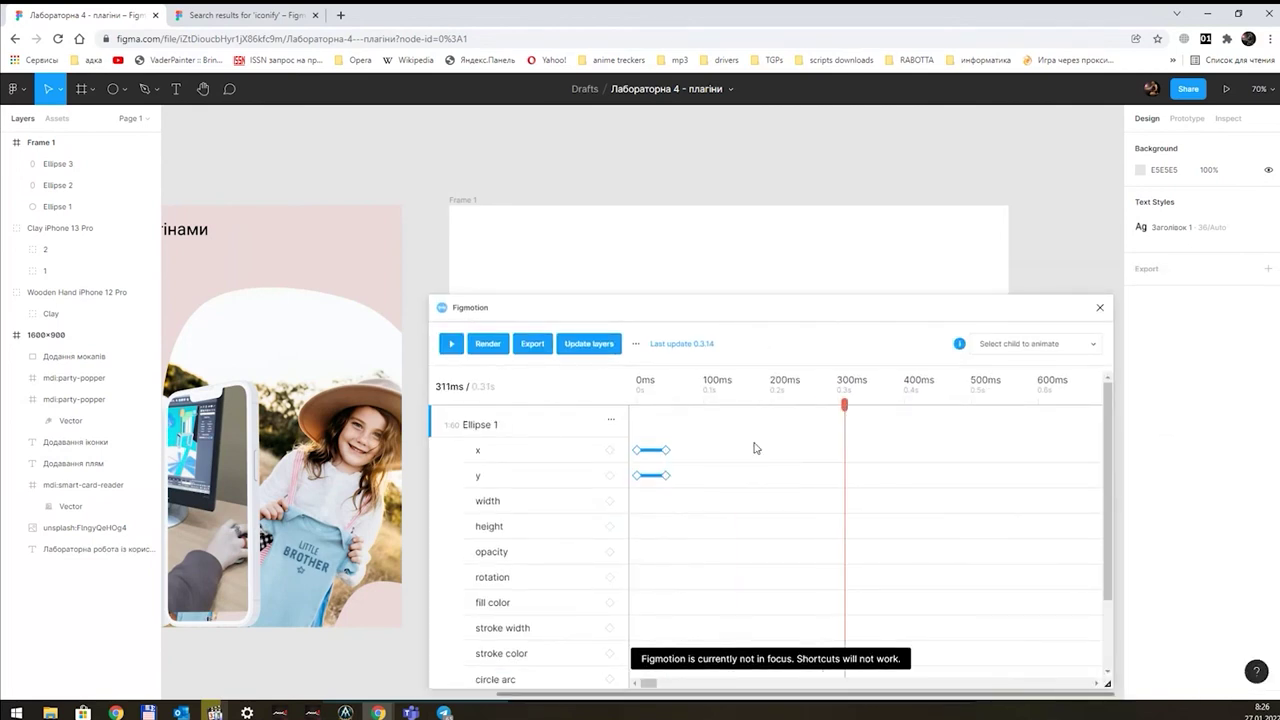
pyautogui.click(537, 450)
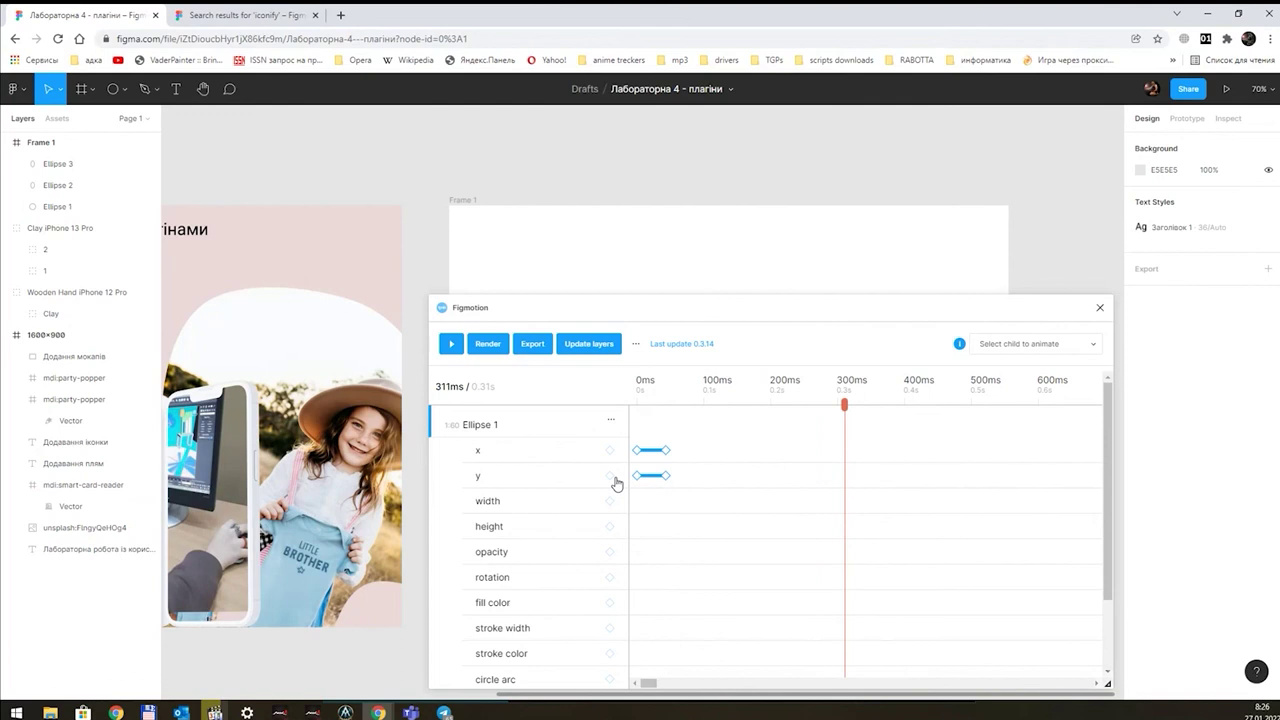
# Step: Reposition the ears and raise the big circle, recording x and y keyframes at 300ms
pyautogui.moveTo(793, 311)
pyautogui.mouseDown()
pyautogui.moveTo(862, 414)
pyautogui.moveTo(652, 279)
pyautogui.mouseUp()
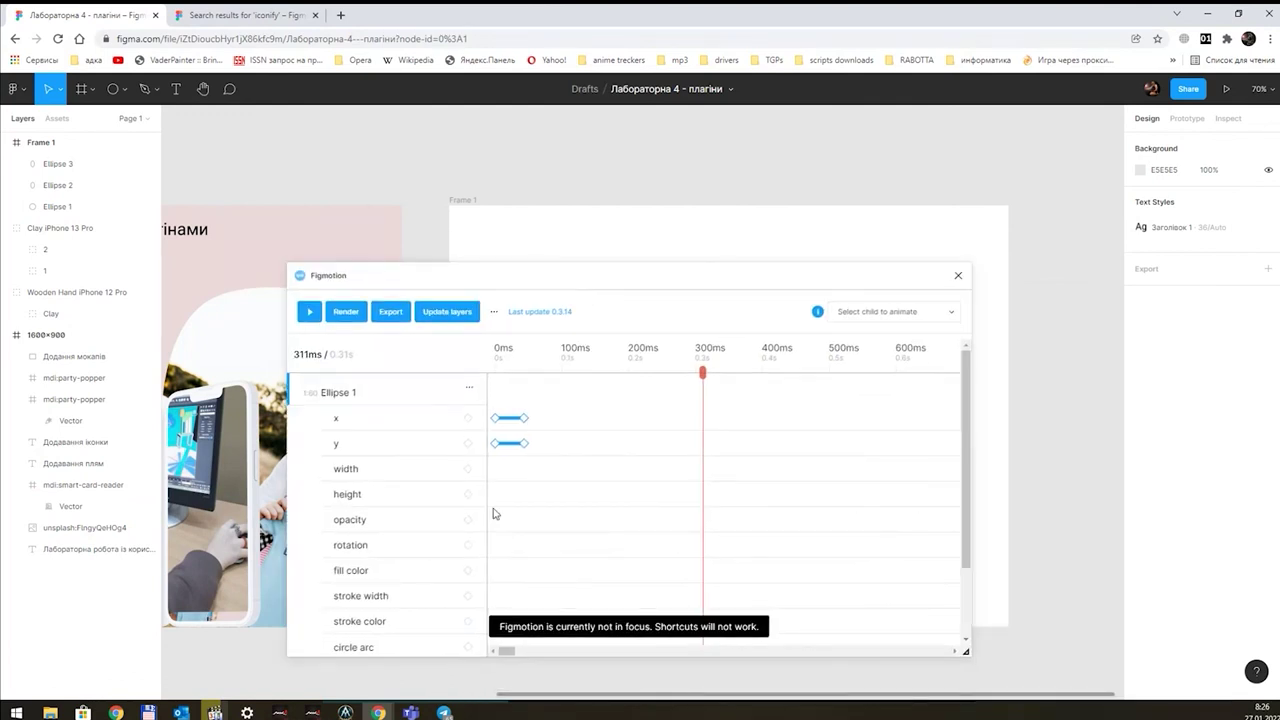
pyautogui.scroll(-2, 390, 503)
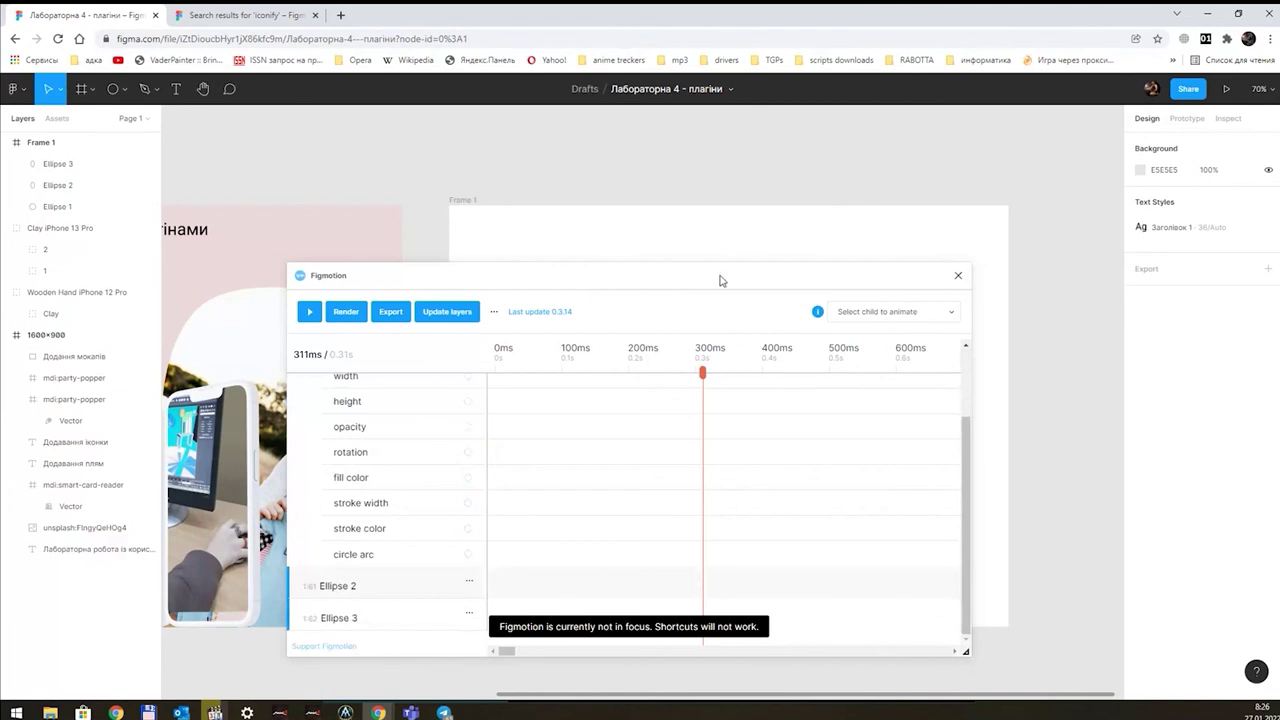
pyautogui.moveTo(720, 280); pyautogui.dragTo(358, 186)
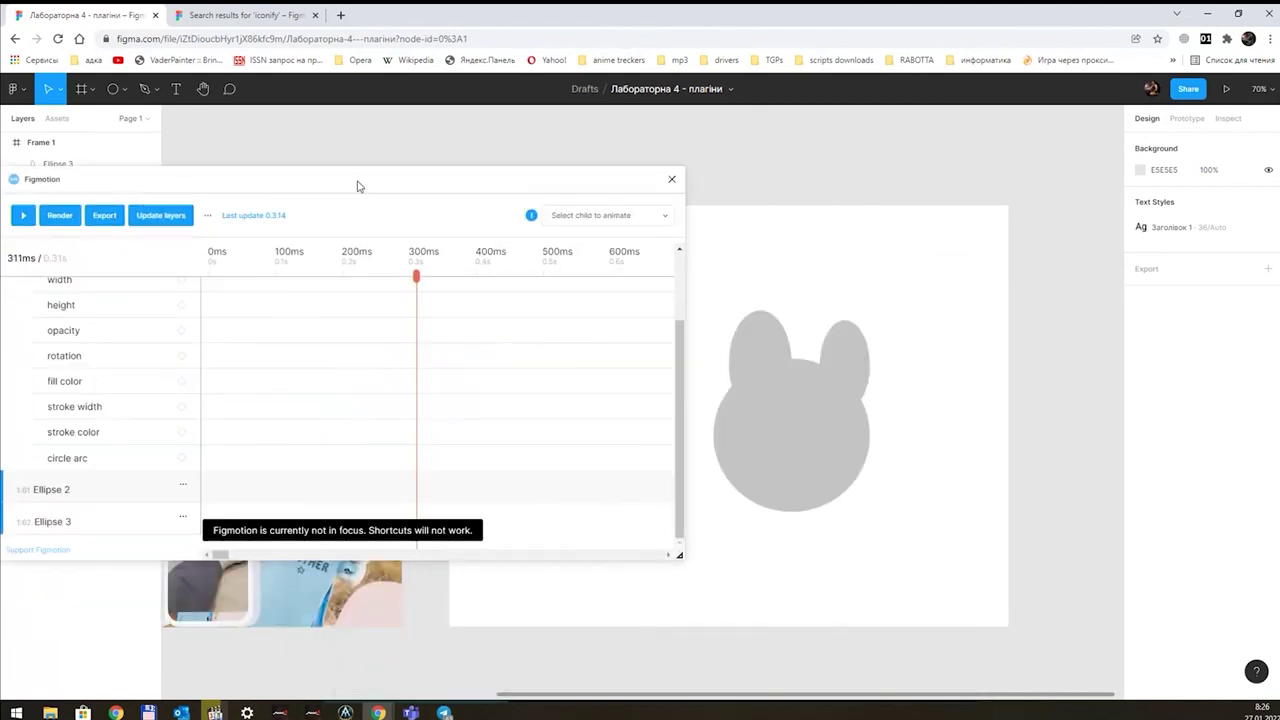
pyautogui.moveTo(757, 346); pyautogui.dragTo(768, 275)
pyautogui.moveTo(845, 342); pyautogui.dragTo(916, 316)
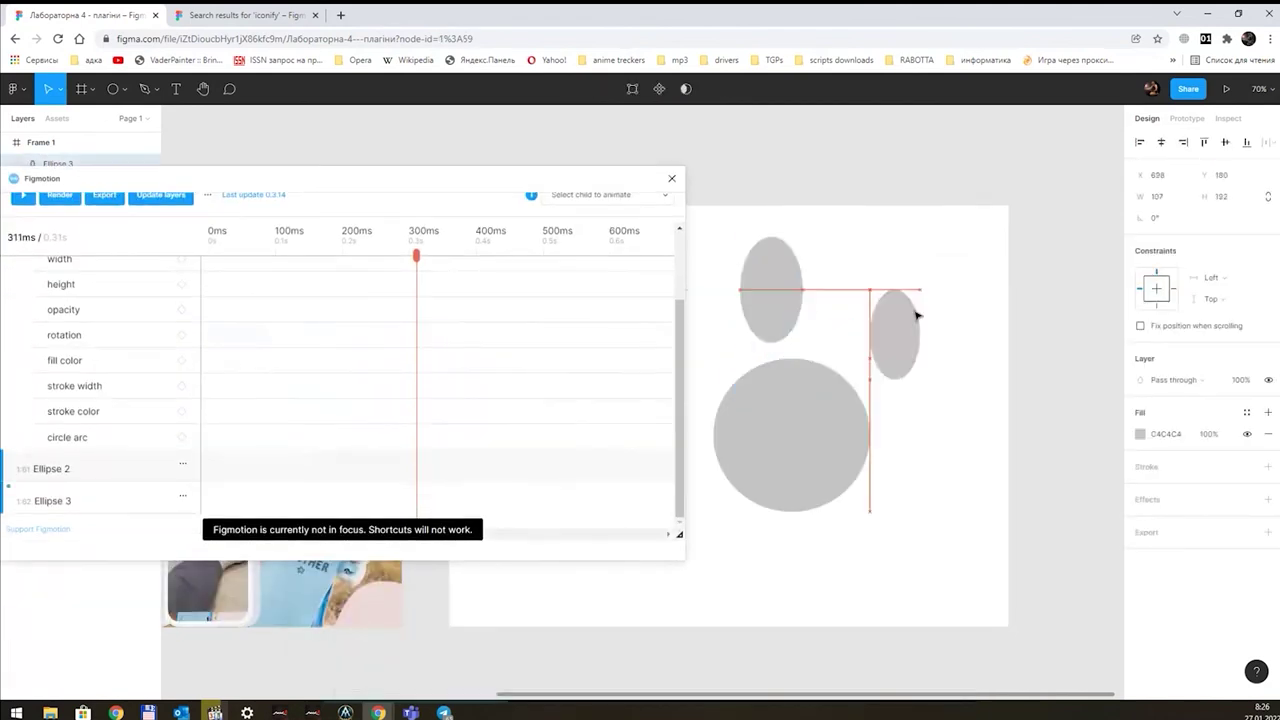
pyautogui.moveTo(817, 400); pyautogui.dragTo(911, 353)
pyautogui.moveTo(914, 300); pyautogui.dragTo(916, 257)
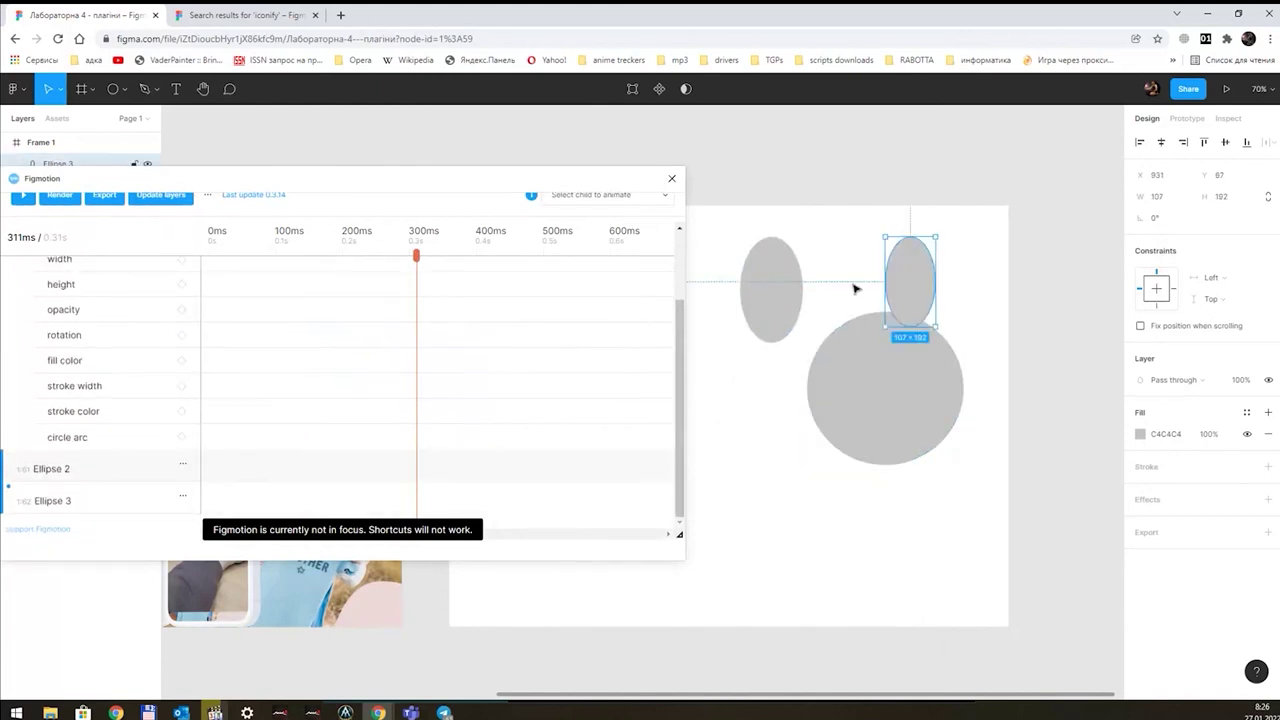
pyautogui.moveTo(772, 283); pyautogui.dragTo(850, 275)
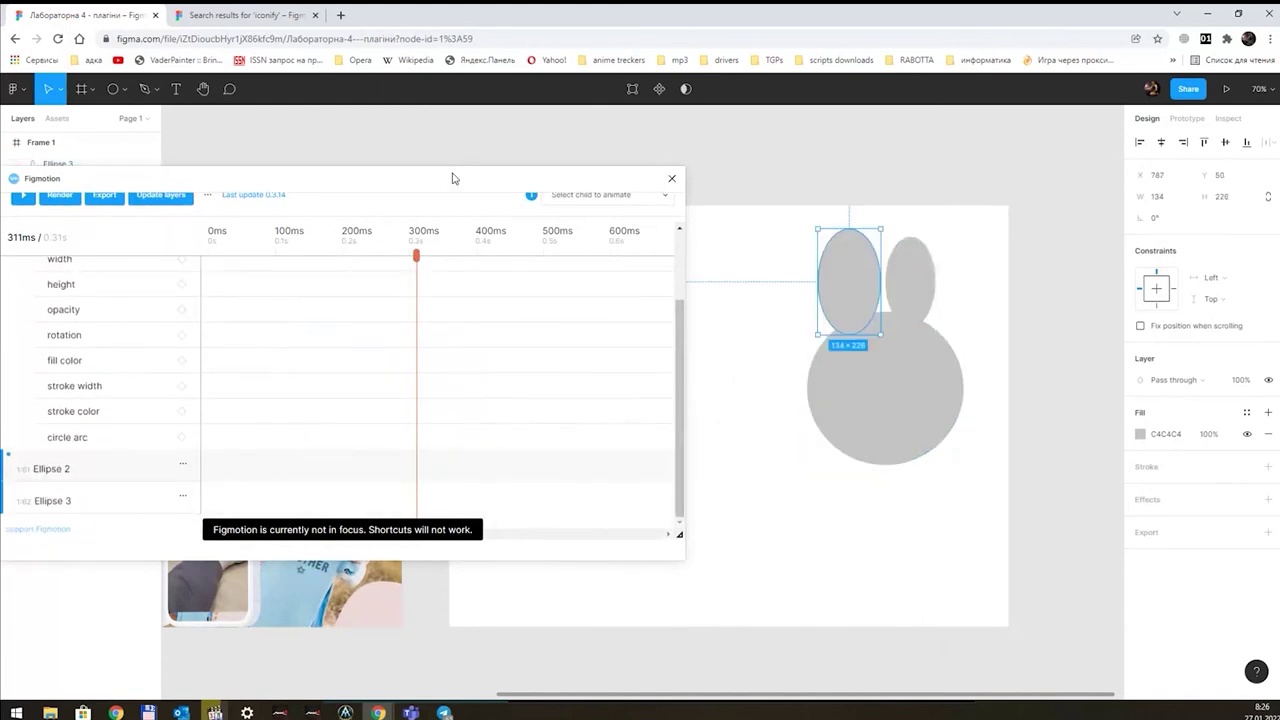
pyautogui.moveTo(452, 178); pyautogui.dragTo(636, 252)
pyautogui.scroll(3, 551, 380)
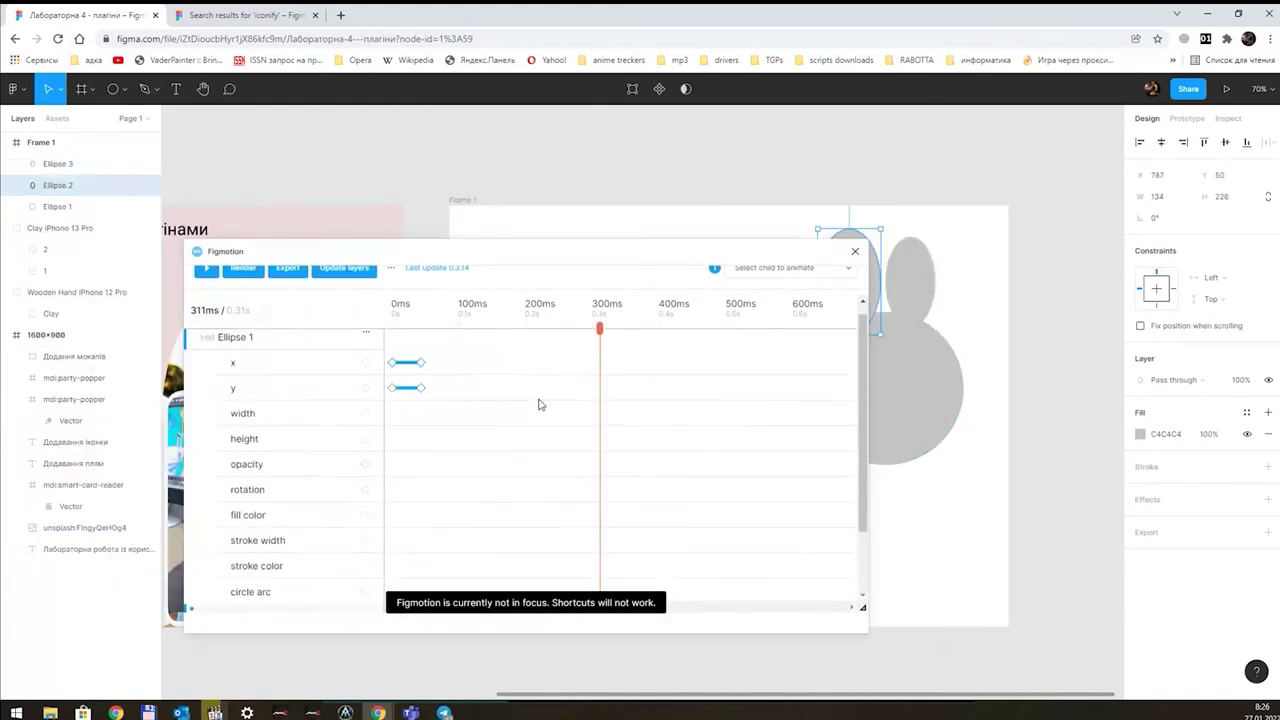
pyautogui.click(364, 374)
# Step: Preview the bunny animation by playing and scrubbing it, skip rendering, and close Figmotion
pyautogui.moveTo(600, 330); pyautogui.dragTo(441, 320)
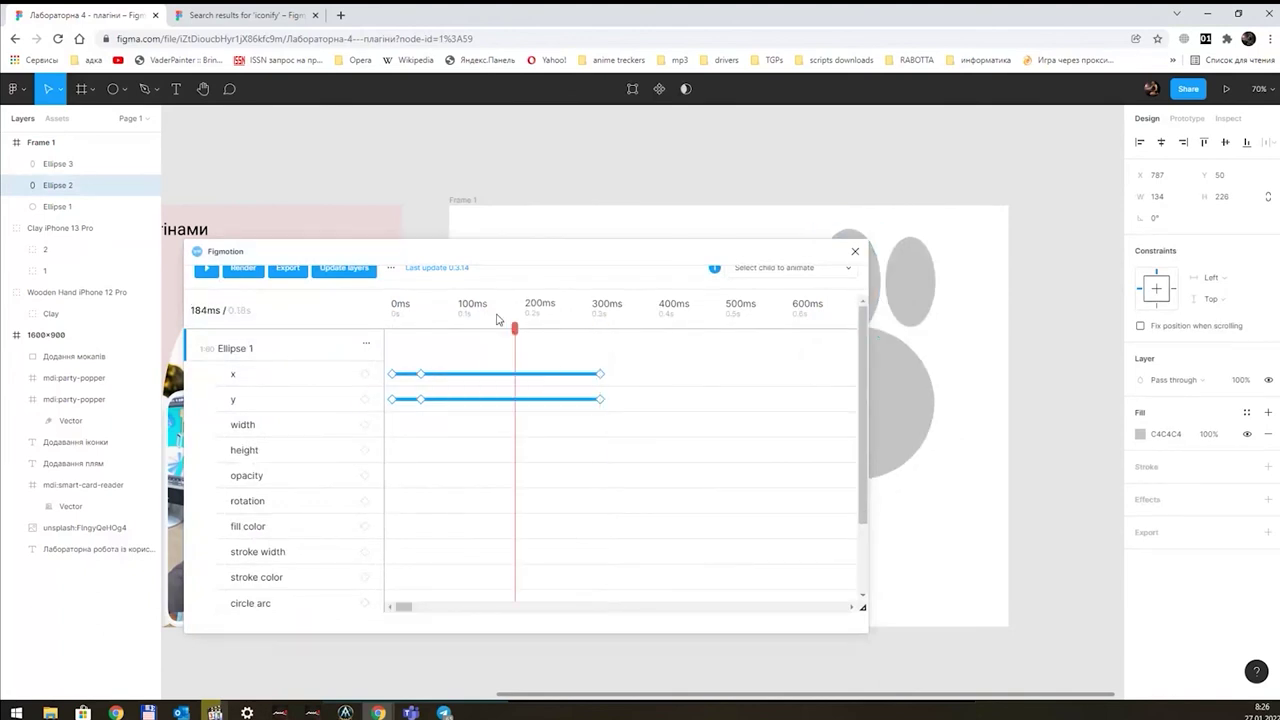
pyautogui.moveTo(609, 254); pyautogui.dragTo(425, 298)
pyautogui.moveTo(230, 372)
pyautogui.mouseDown()
pyautogui.moveTo(450, 390)
pyautogui.moveTo(243, 312)
pyautogui.moveTo(451, 409)
pyautogui.moveTo(214, 414)
pyautogui.moveTo(460, 414)
pyautogui.moveTo(219, 420)
pyautogui.moveTo(334, 416)
pyautogui.moveTo(236, 416)
pyautogui.mouseUp()
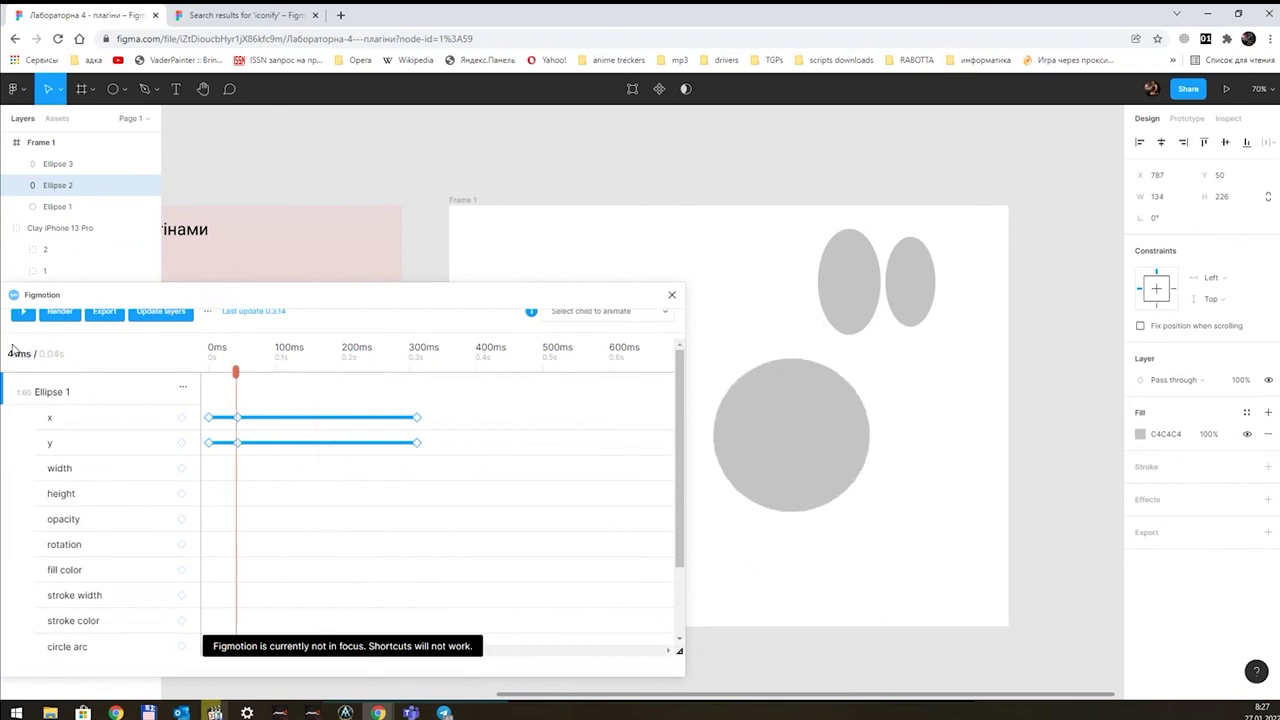
pyautogui.click(21, 318)
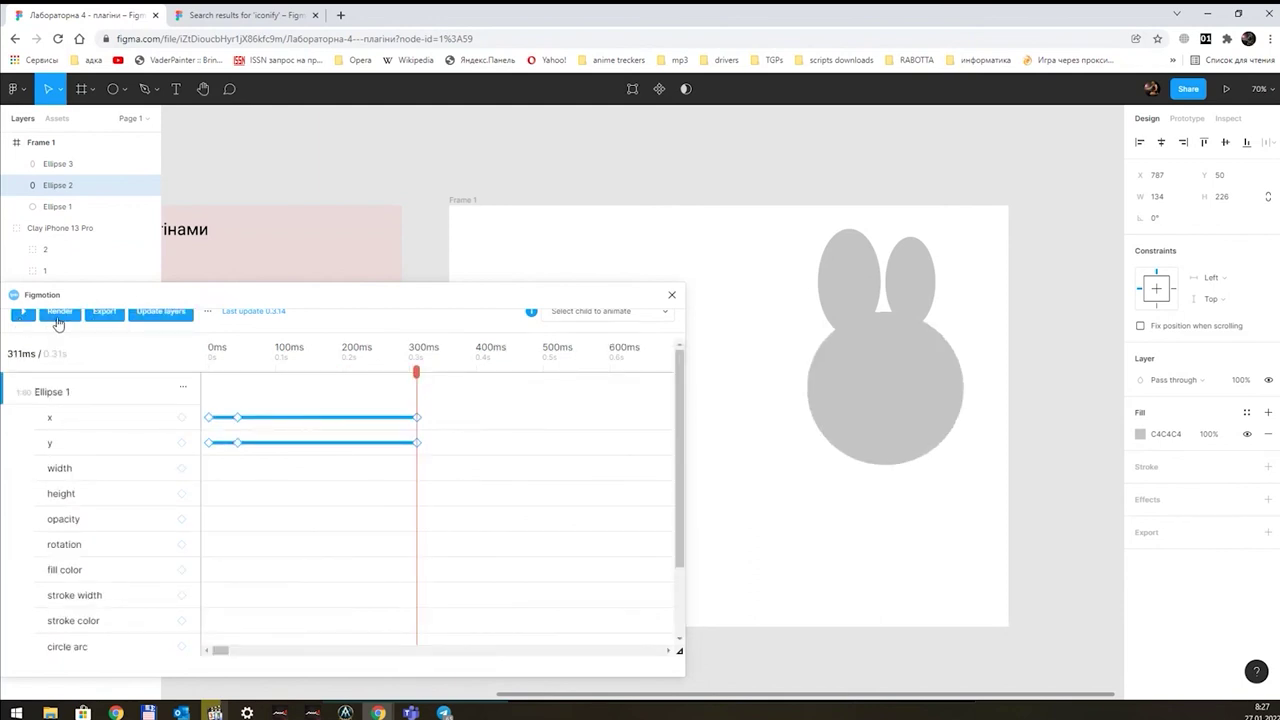
pyautogui.click(58, 318)
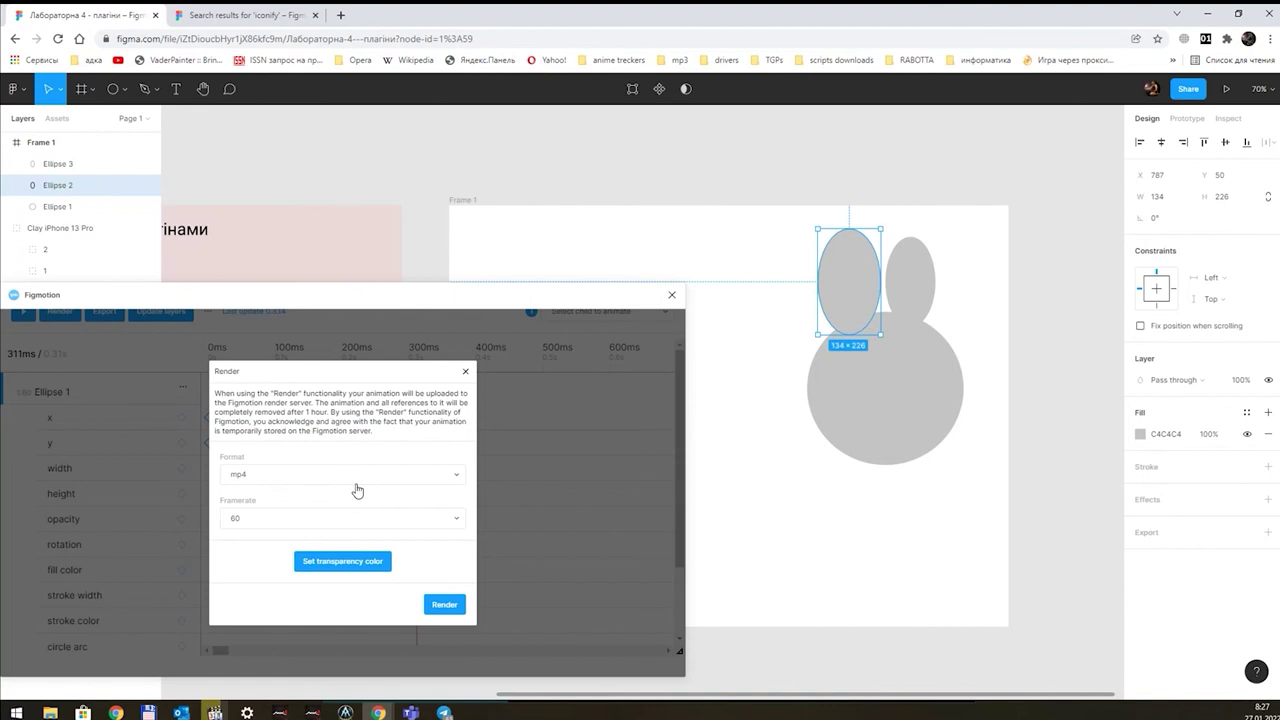
pyautogui.click(465, 371)
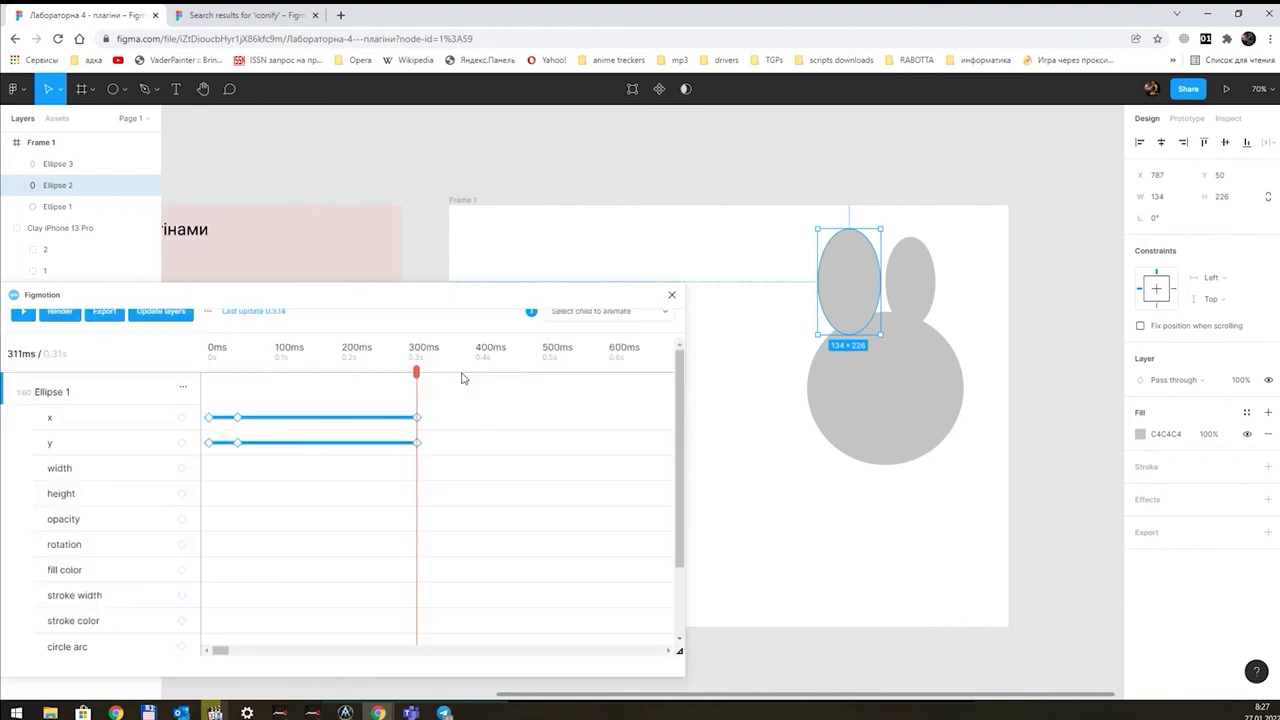
pyautogui.moveTo(229, 373); pyautogui.dragTo(286, 382)
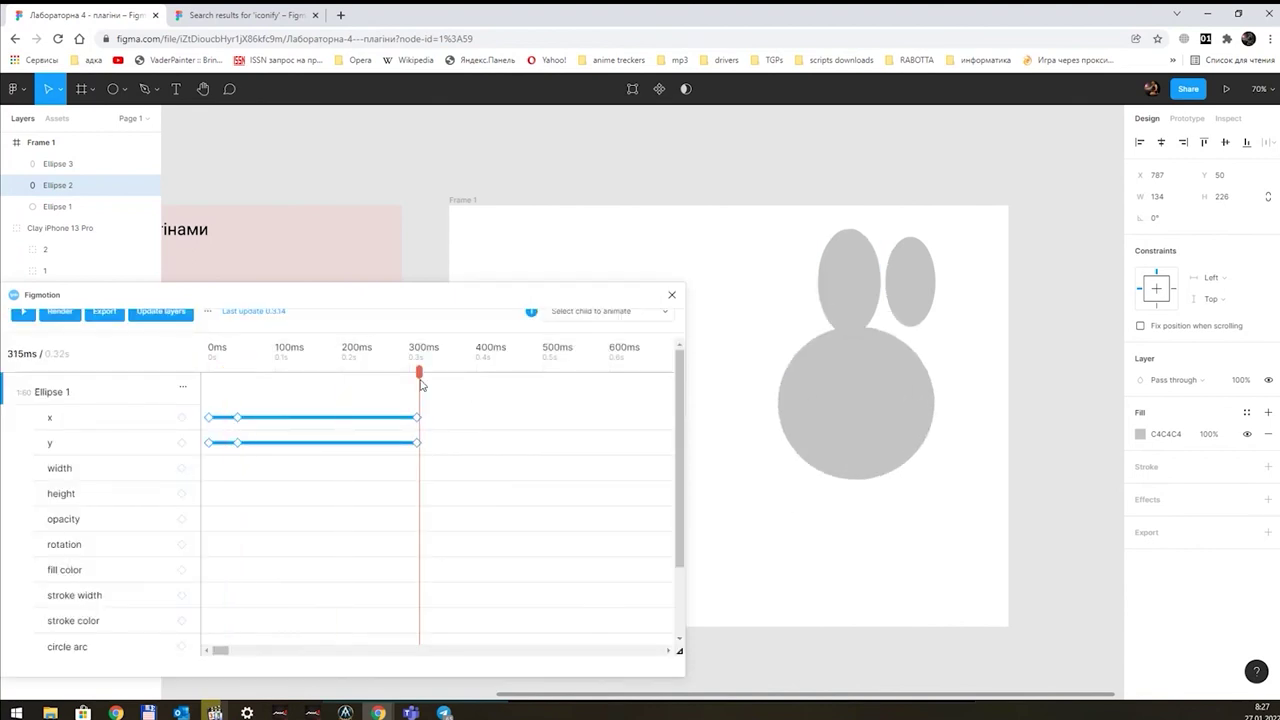
pyautogui.moveTo(391, 296); pyautogui.dragTo(577, 252)
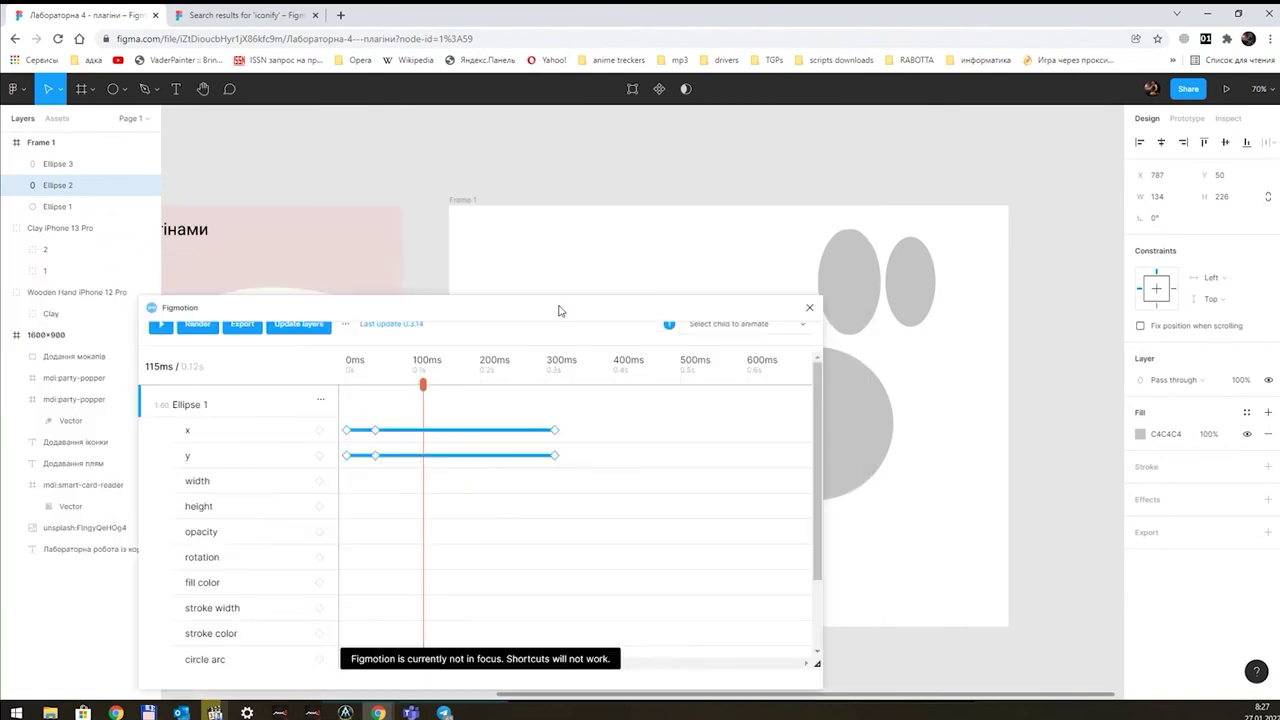
pyautogui.click(841, 240)
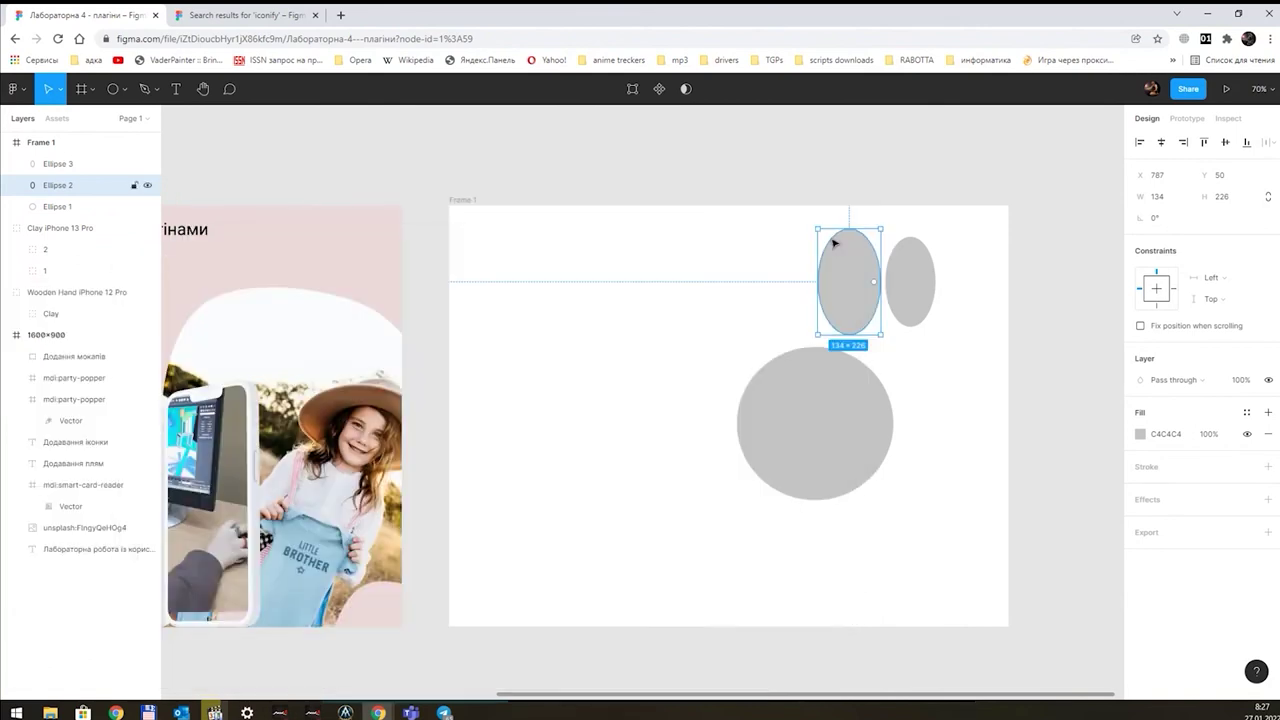
# Step: Fill a text box at Frame 1's left with five sentences from the Lorem ipsum plugin
pyautogui.rightClick(576, 231)
pyautogui.moveTo(640, 509)
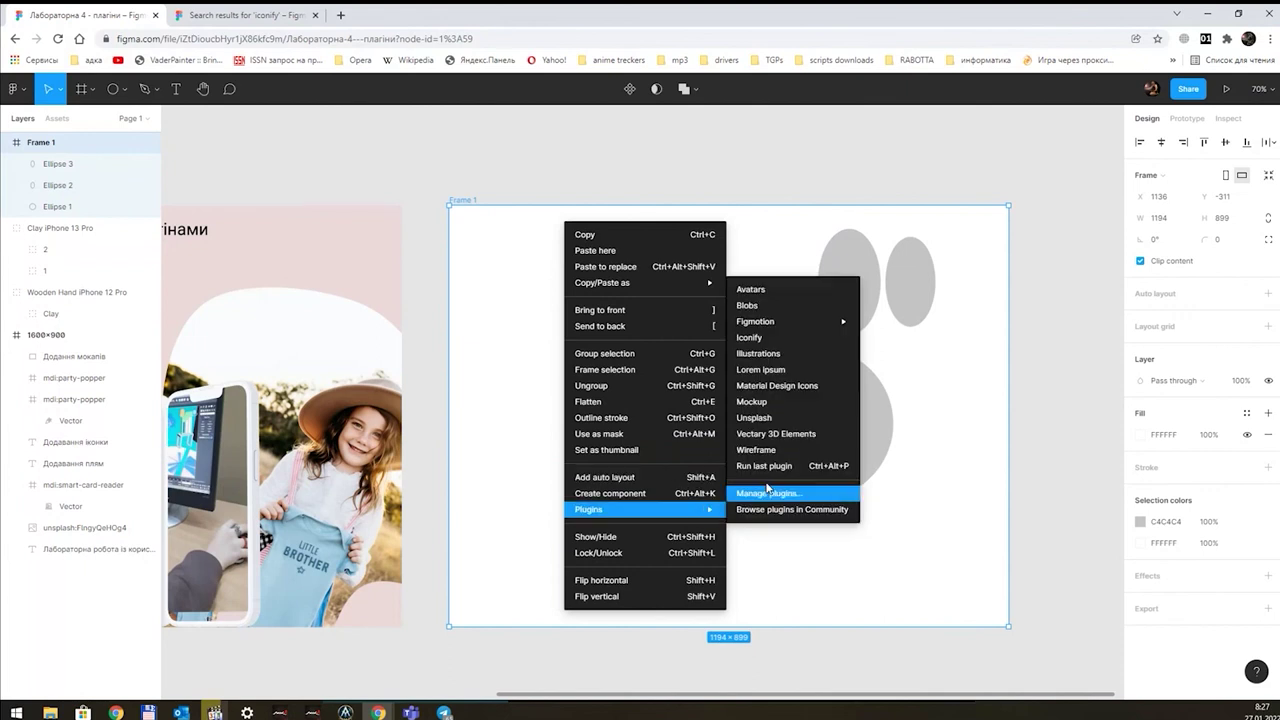
pyautogui.click(818, 376)
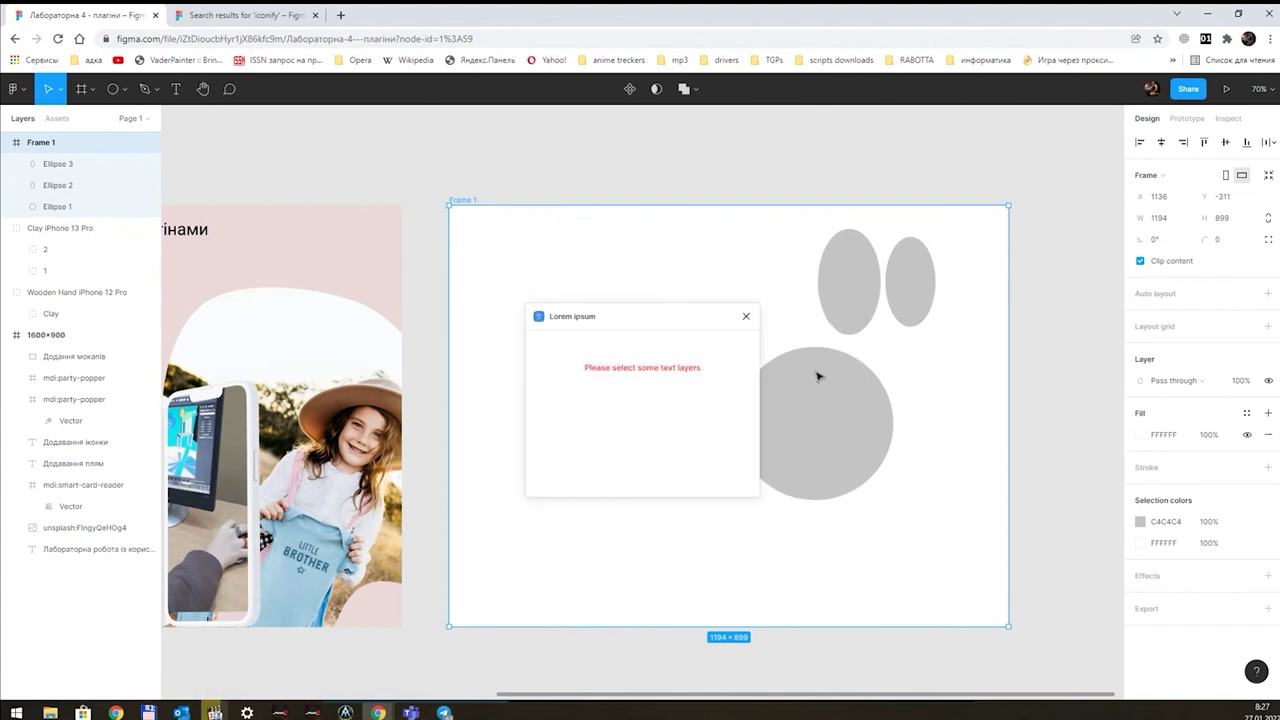
pyautogui.moveTo(668, 318); pyautogui.dragTo(880, 399)
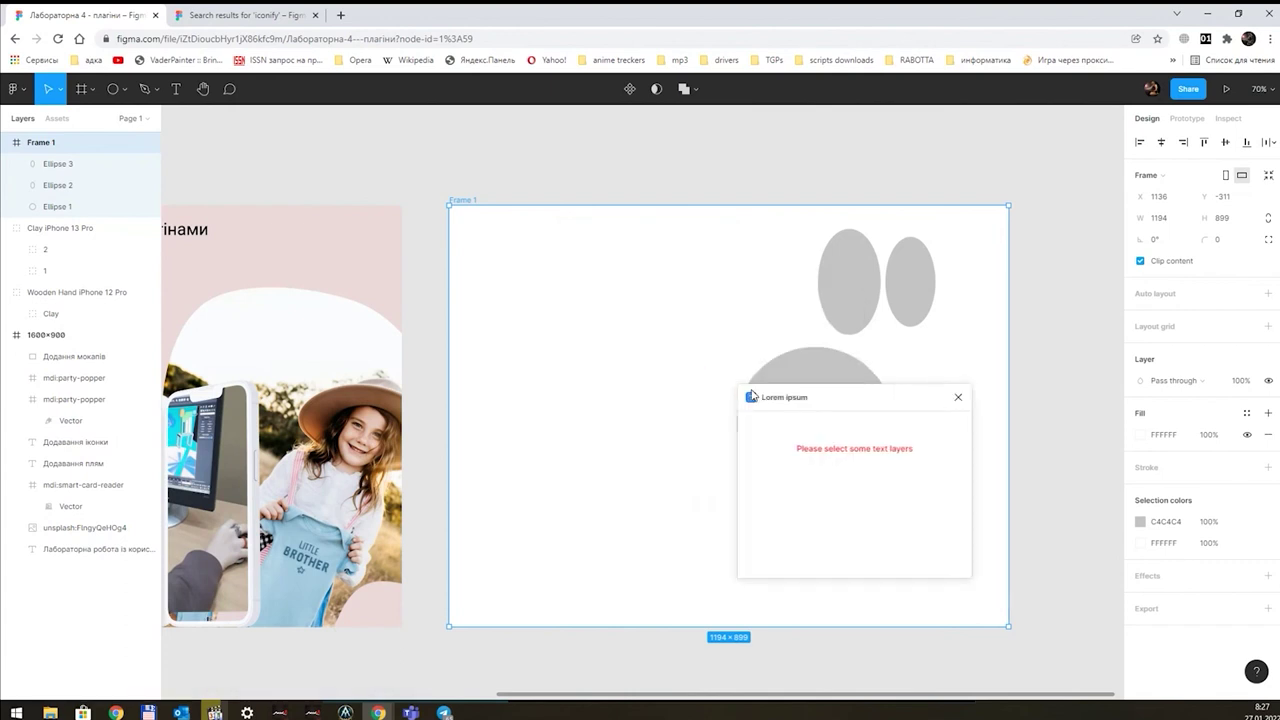
pyautogui.click(175, 88)
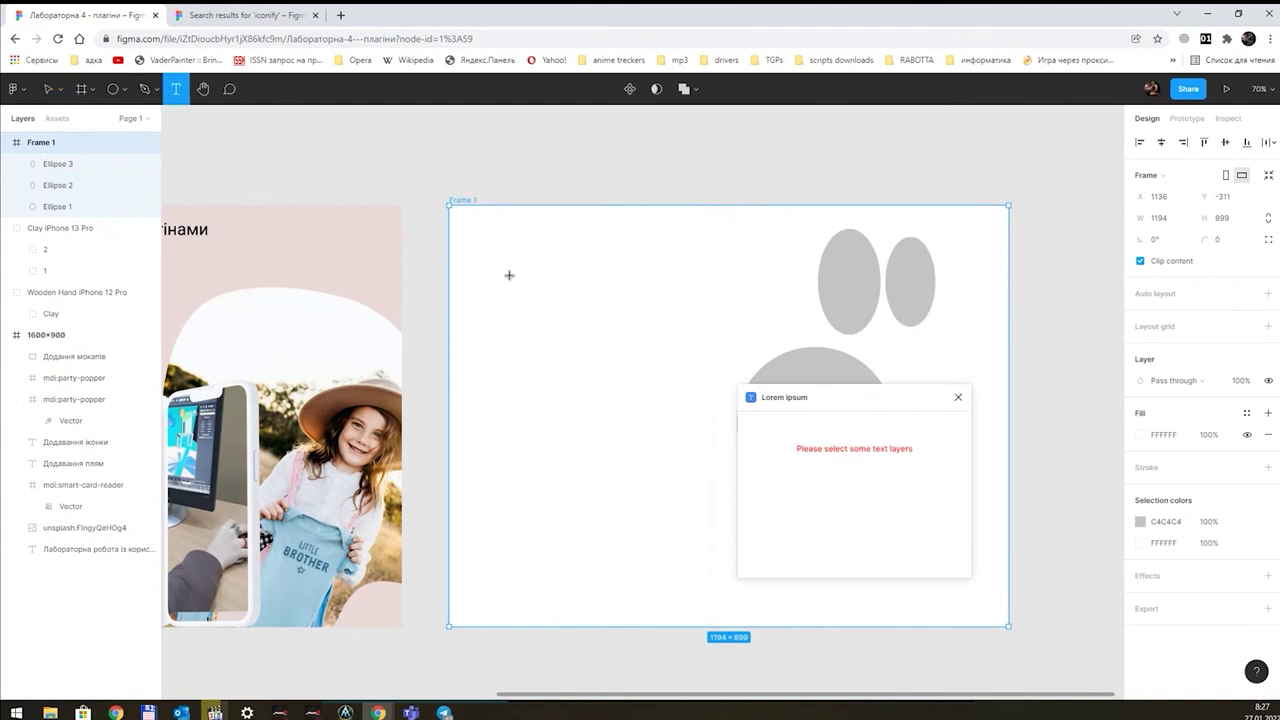
pyautogui.moveTo(503, 246); pyautogui.dragTo(696, 401)
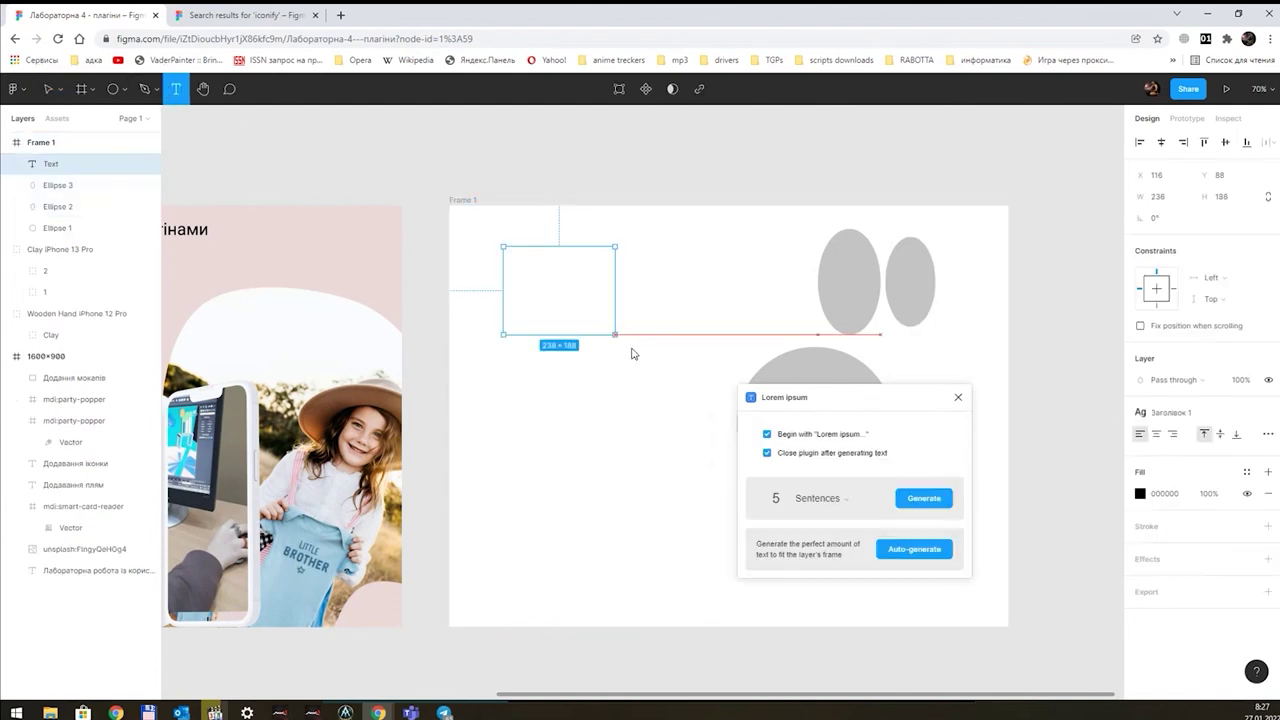
pyautogui.click(930, 501)
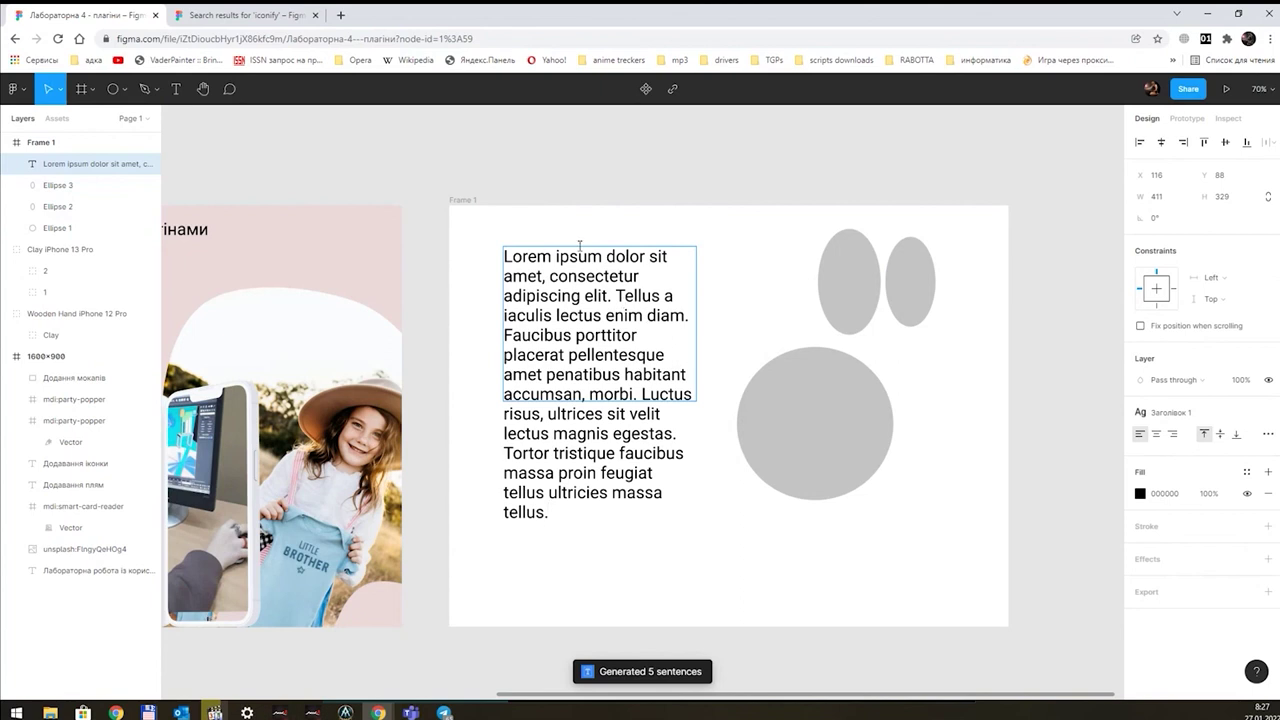
# Step: Draw another text box near Frame 1's lower right
pyautogui.hscroll(3, 633, 333)
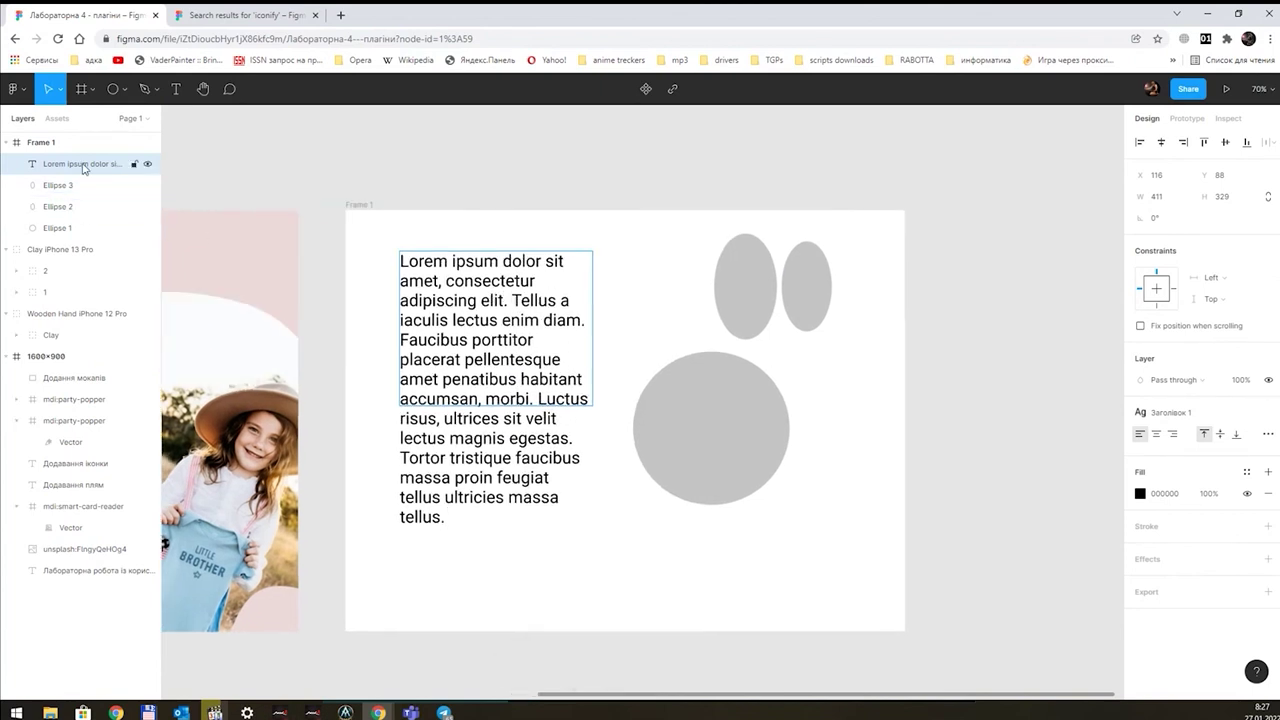
pyautogui.click(176, 92)
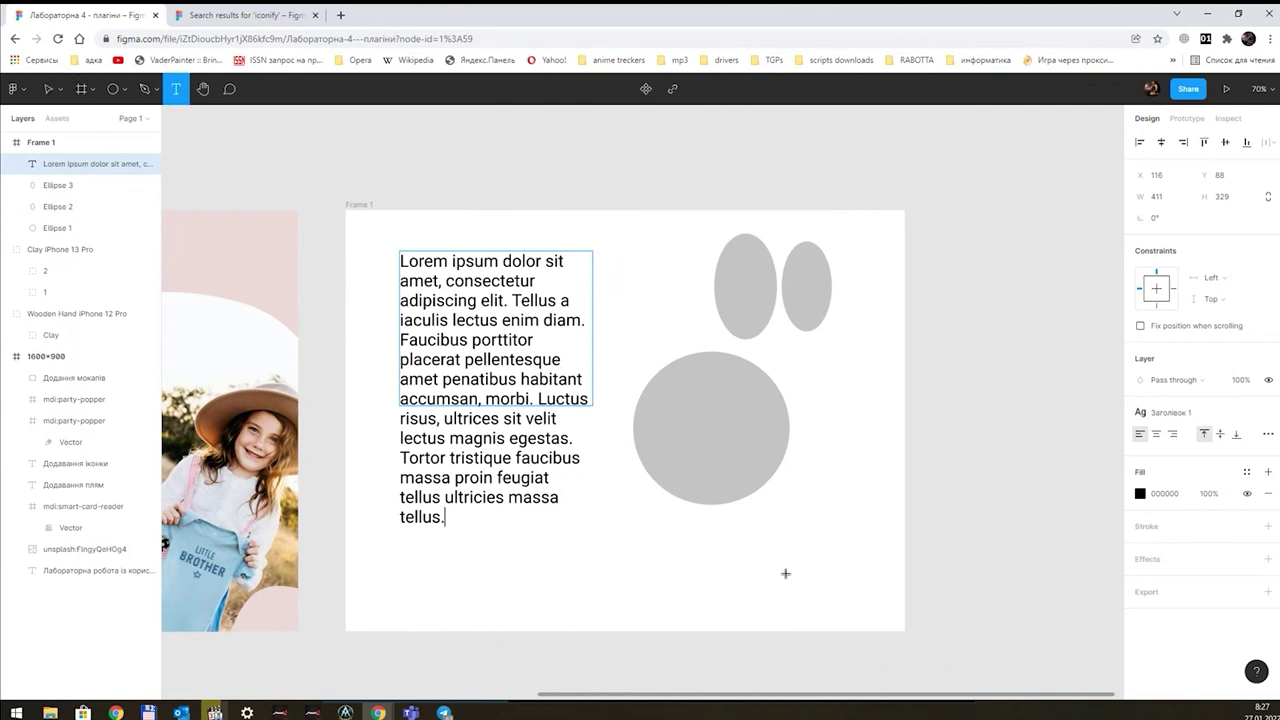
pyautogui.moveTo(784, 494); pyautogui.dragTo(891, 620)
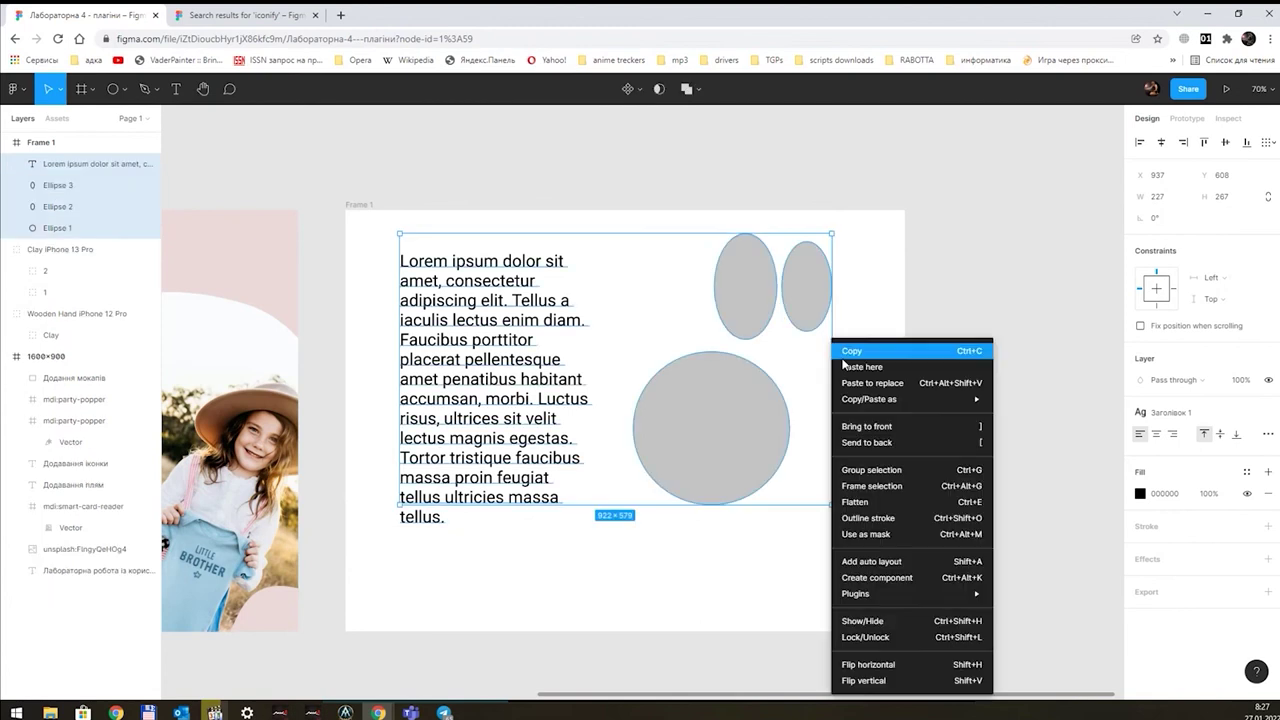
# Step: Remove the empty text box and select Frame 1
pyautogui.press('Escape')
pyautogui.hotkey('ctrl', 'a')
pyautogui.rightClick(831, 340)
pyautogui.click(751, 543)
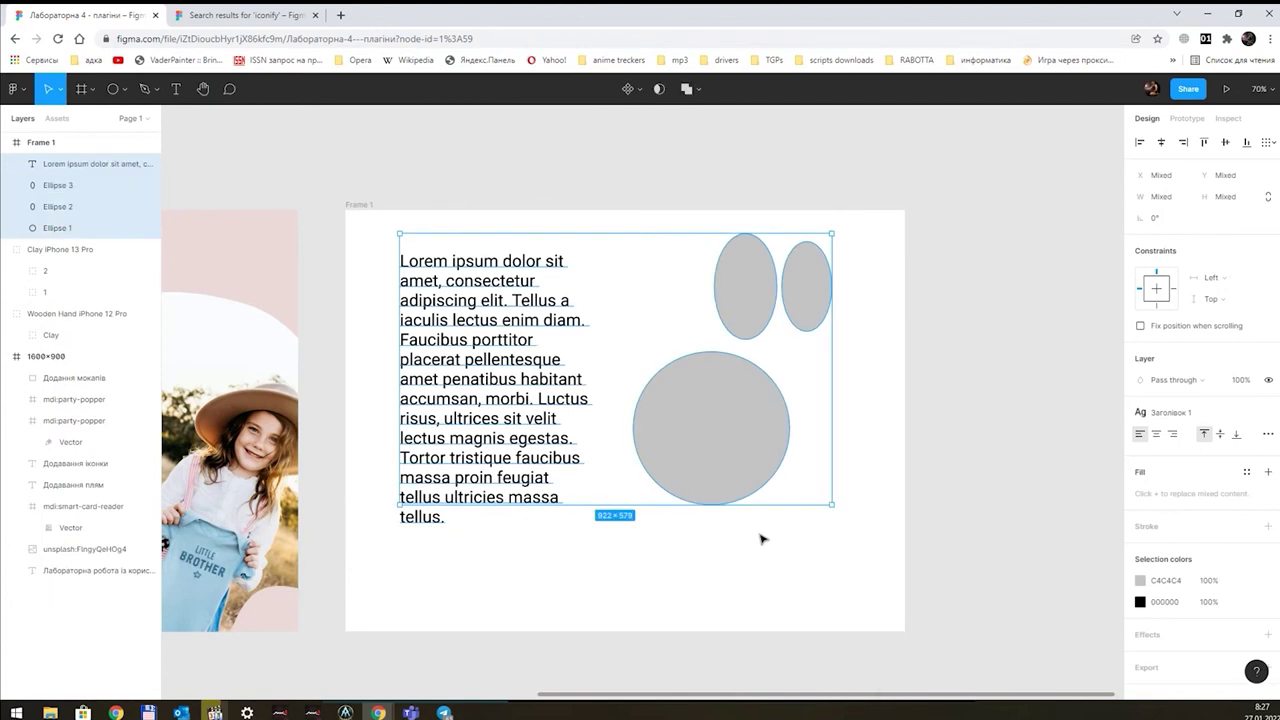
pyautogui.rightClick(755, 538)
pyautogui.moveTo(773, 594)
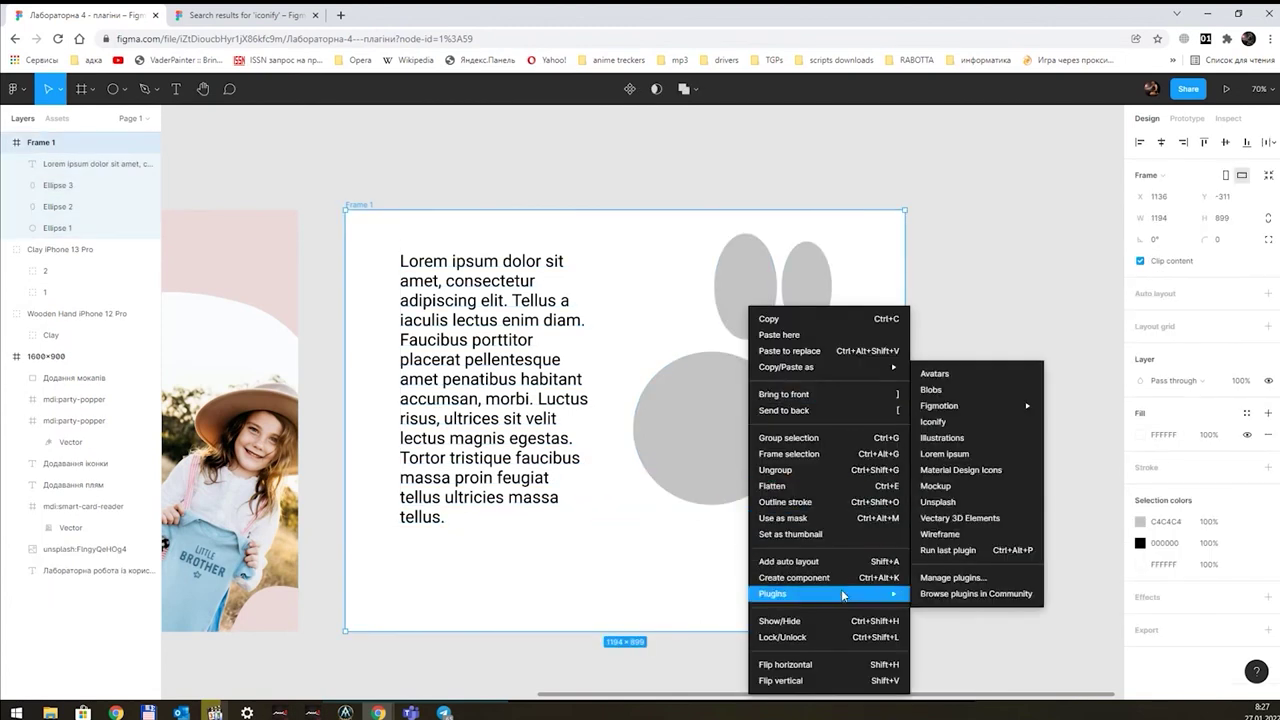
# Step: Auto-generate 15 Lorem ipsum words into a narrow text box at the frame's bottom right
pyautogui.click(948, 454)
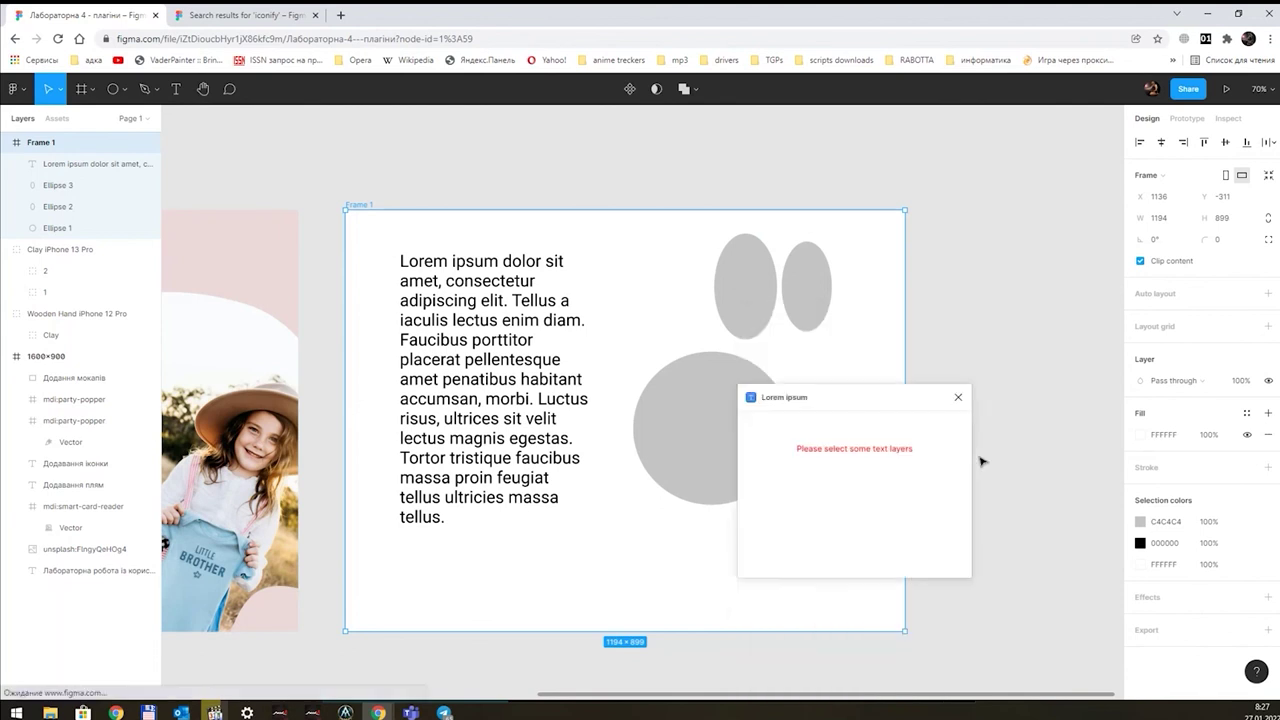
pyautogui.moveTo(841, 389); pyautogui.dragTo(451, 248)
pyautogui.click(175, 88)
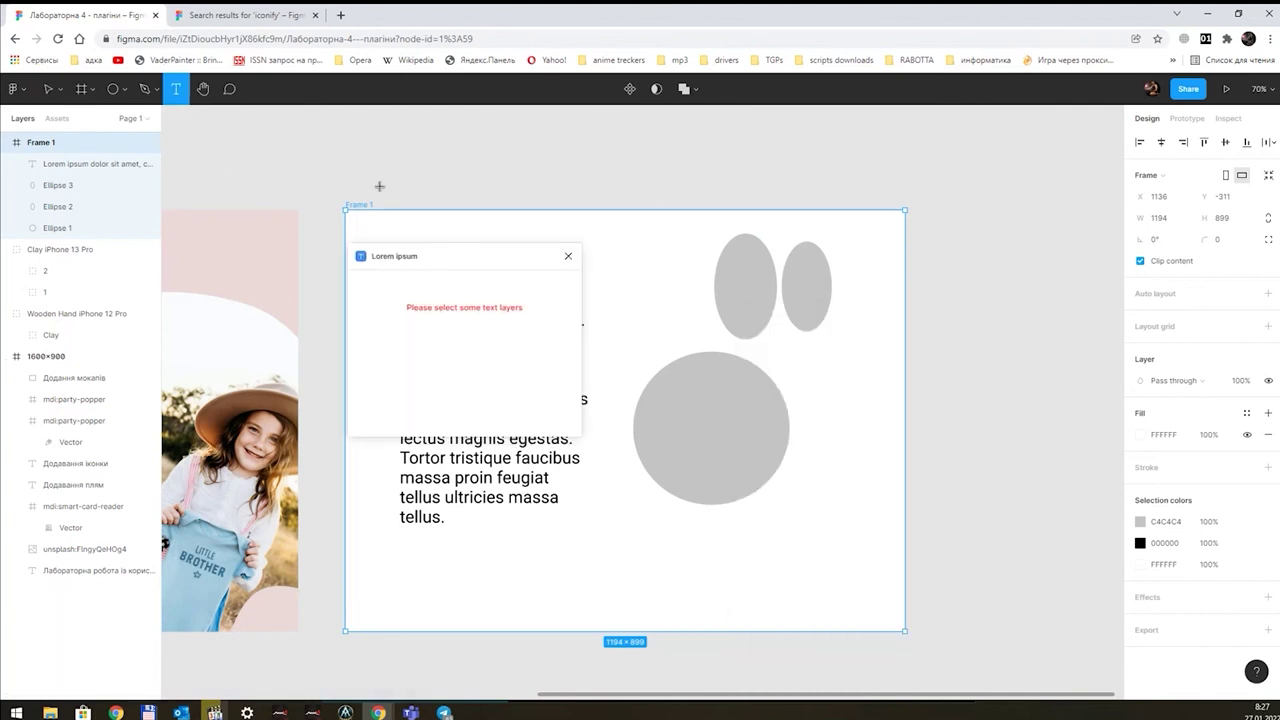
pyautogui.moveTo(880, 449); pyautogui.dragTo(770, 632)
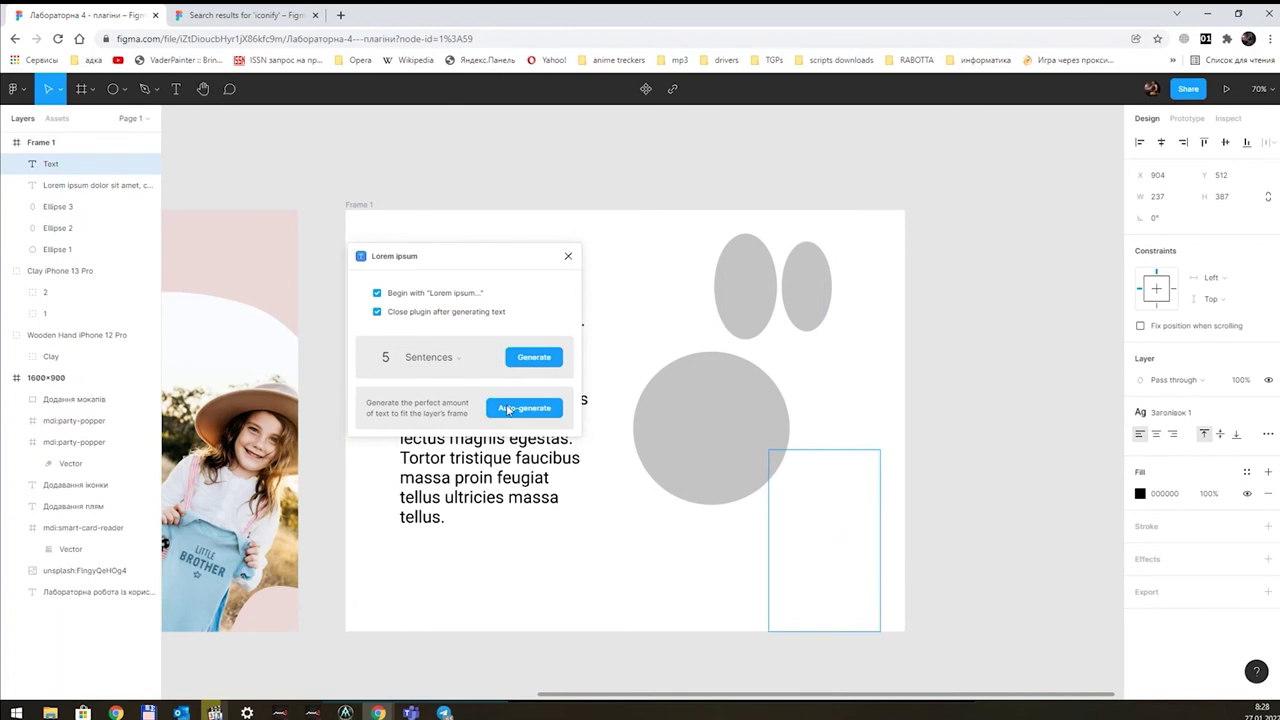
pyautogui.click(507, 409)
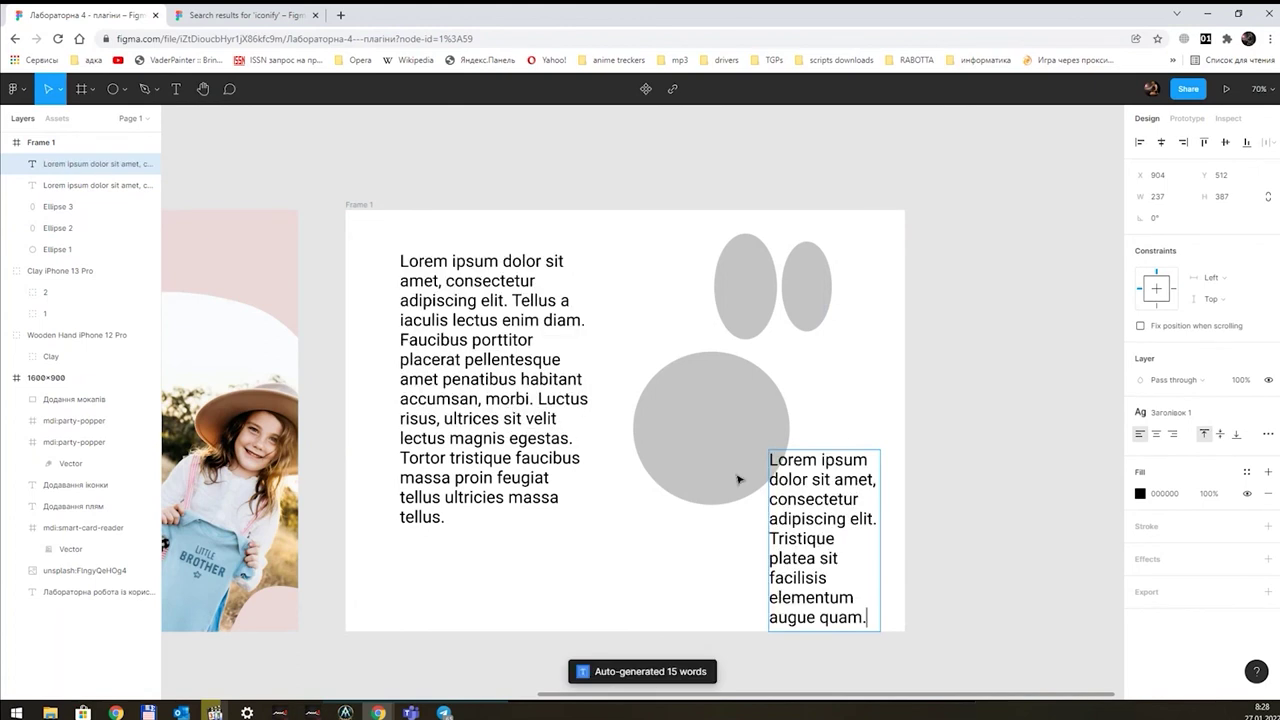
pyautogui.press('Escape')
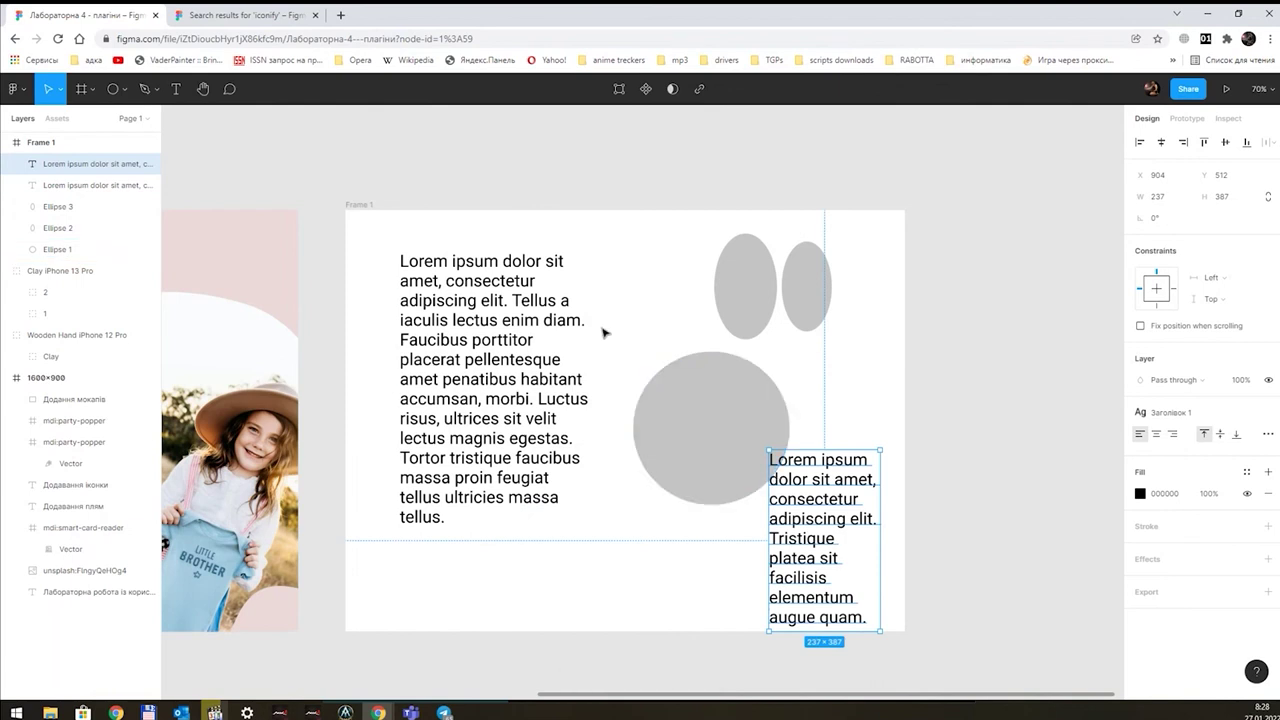
pyautogui.scroll(1, 634, 306)
pyautogui.hscroll(-2, 728, 320)
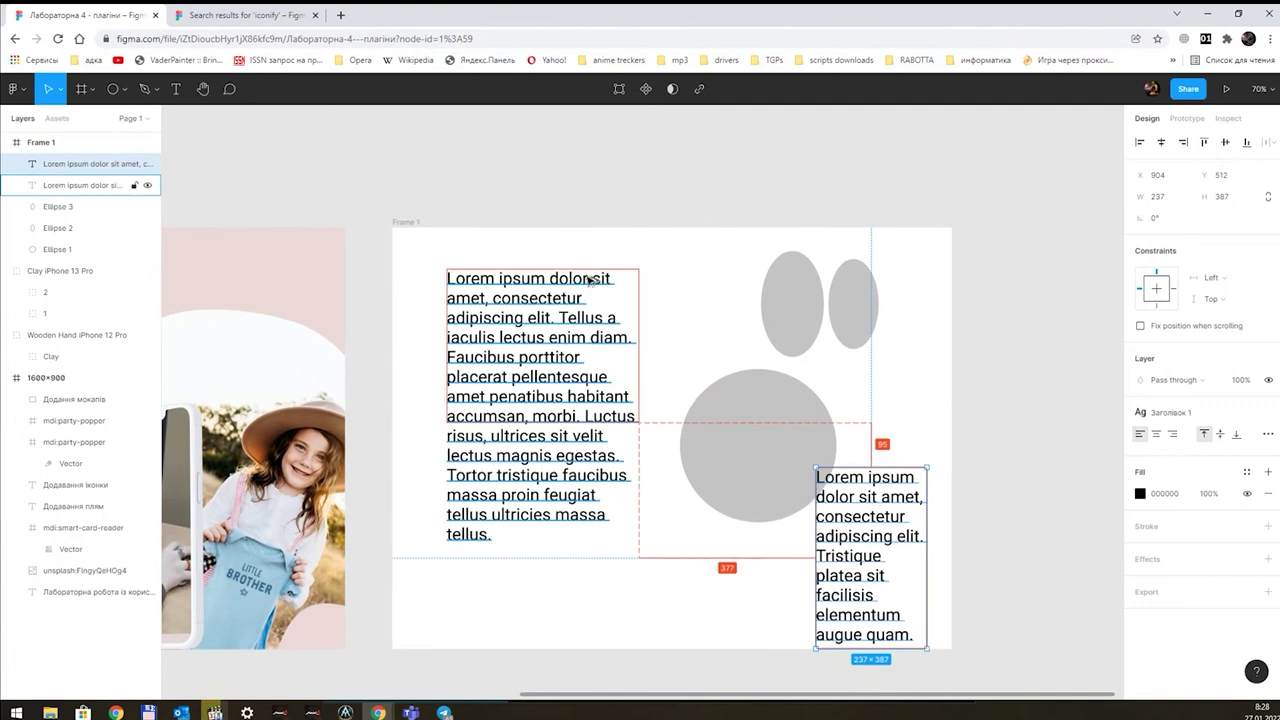
pyautogui.scroll(-2, 617, 300)
pyautogui.keyDown('ctrl'); pyautogui.scroll(-1, 617, 300); pyautogui.keyUp('ctrl')
pyautogui.keyDown('ctrl'); pyautogui.scroll(-2, 617, 300); pyautogui.keyUp('ctrl')
pyautogui.keyDown('ctrl'); pyautogui.scroll(-2, 617, 300); pyautogui.keyUp('ctrl')
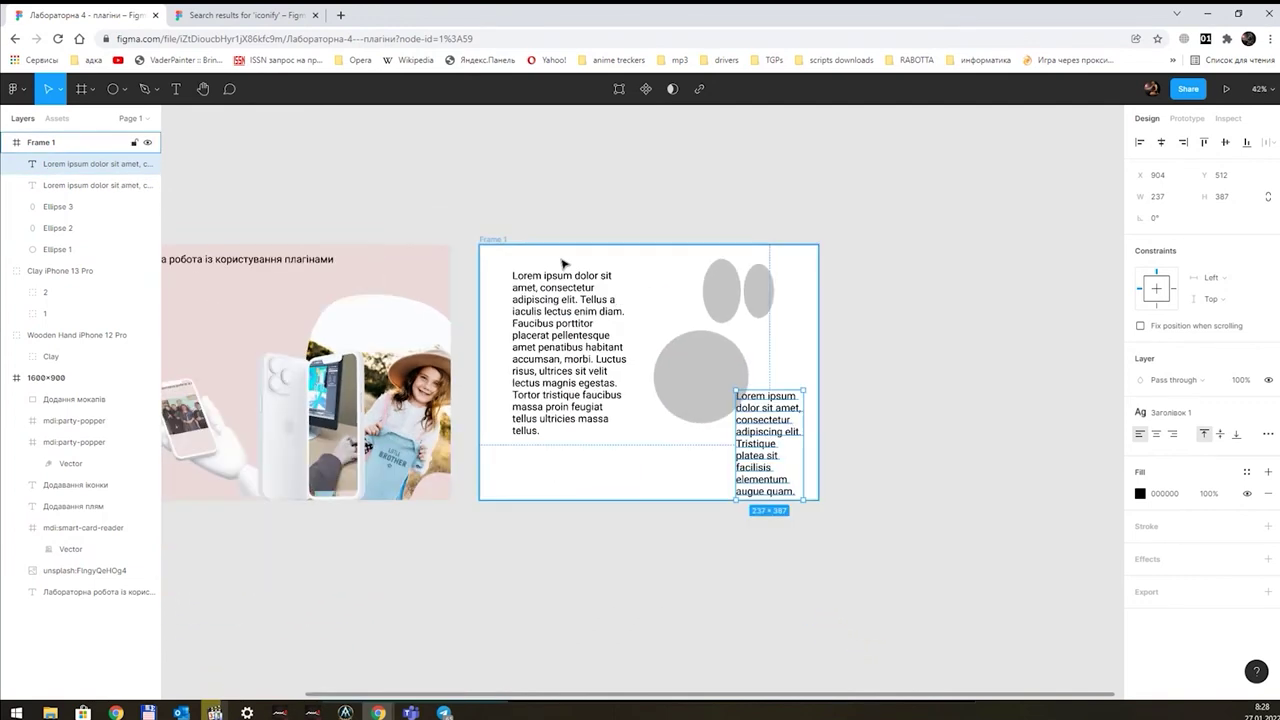
pyautogui.hscroll(-3, 783, 276)
pyautogui.hscroll(-2, 783, 276)
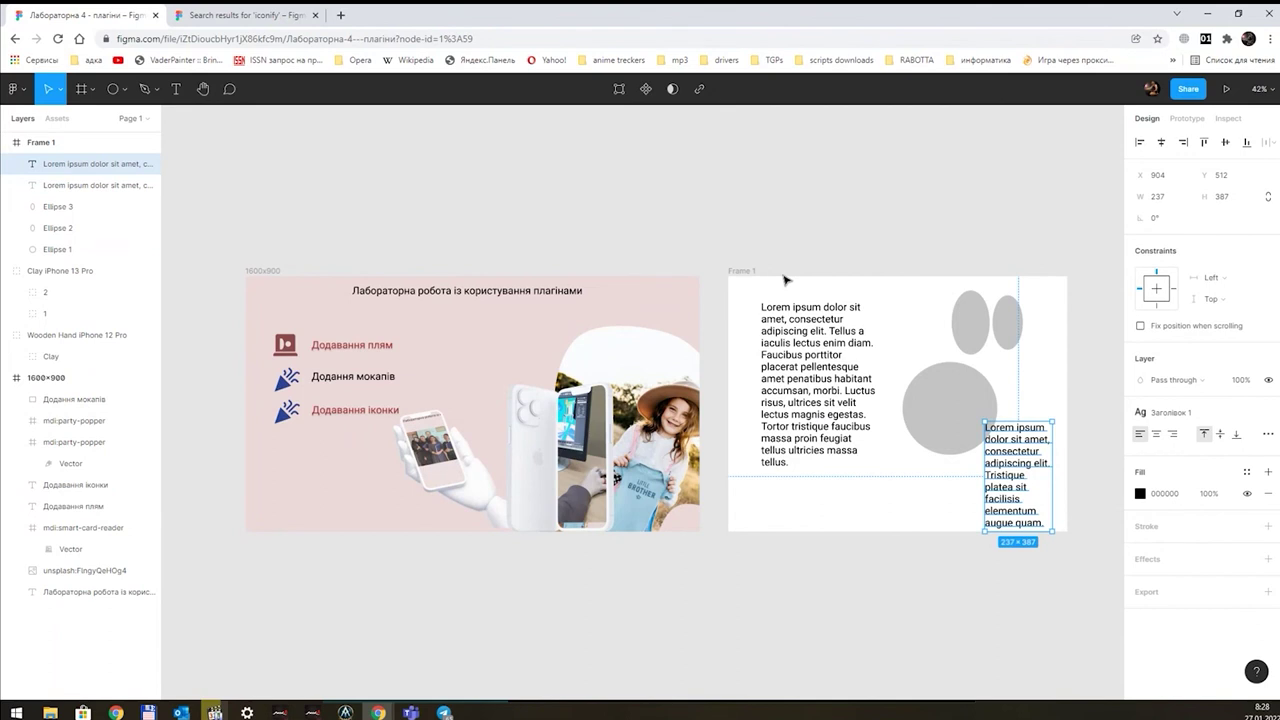
pyautogui.keyDown('ctrl'); pyautogui.scroll(2, 480, 334); pyautogui.keyUp('ctrl')
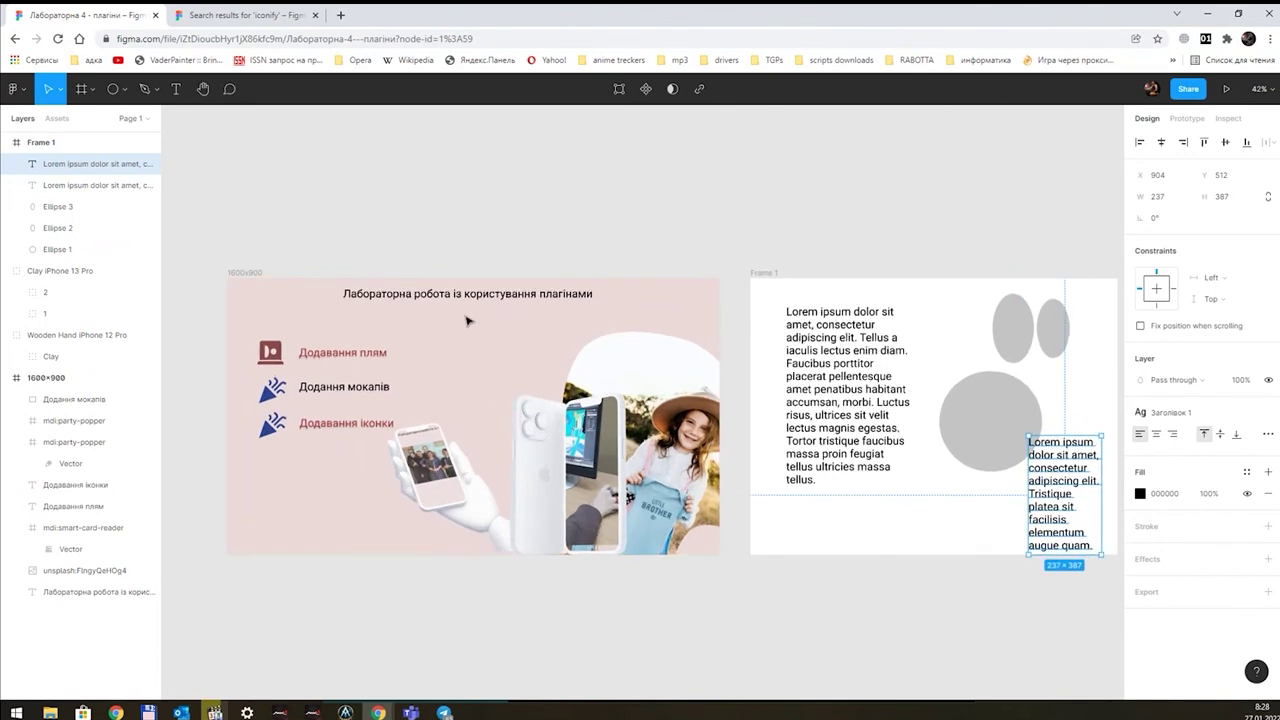
pyautogui.keyDown('ctrl'); pyautogui.scroll(2, 469, 317); pyautogui.keyUp('ctrl')
pyautogui.keyDown('ctrl'); pyautogui.scroll(2, 400, 303); pyautogui.keyUp('ctrl')
pyautogui.keyDown('ctrl'); pyautogui.scroll(2, 517, 236); pyautogui.keyUp('ctrl')
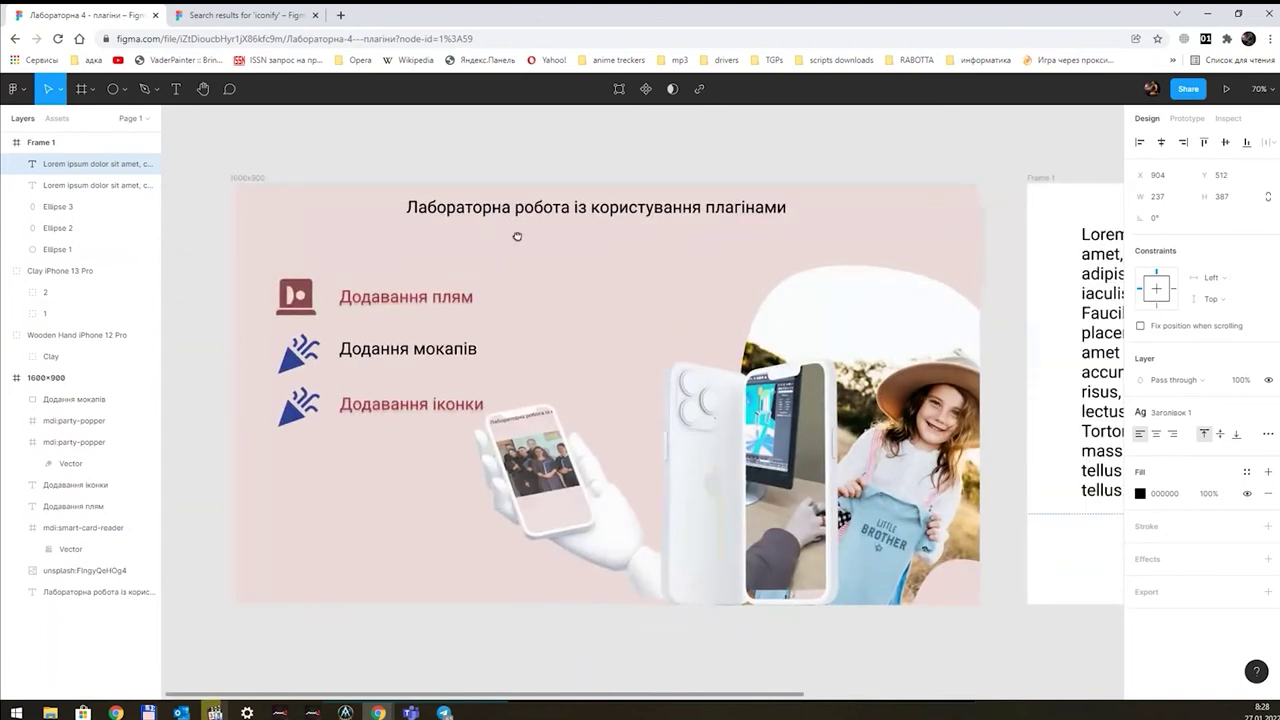
pyautogui.moveTo(517, 236); pyautogui.dragTo(503, 246)
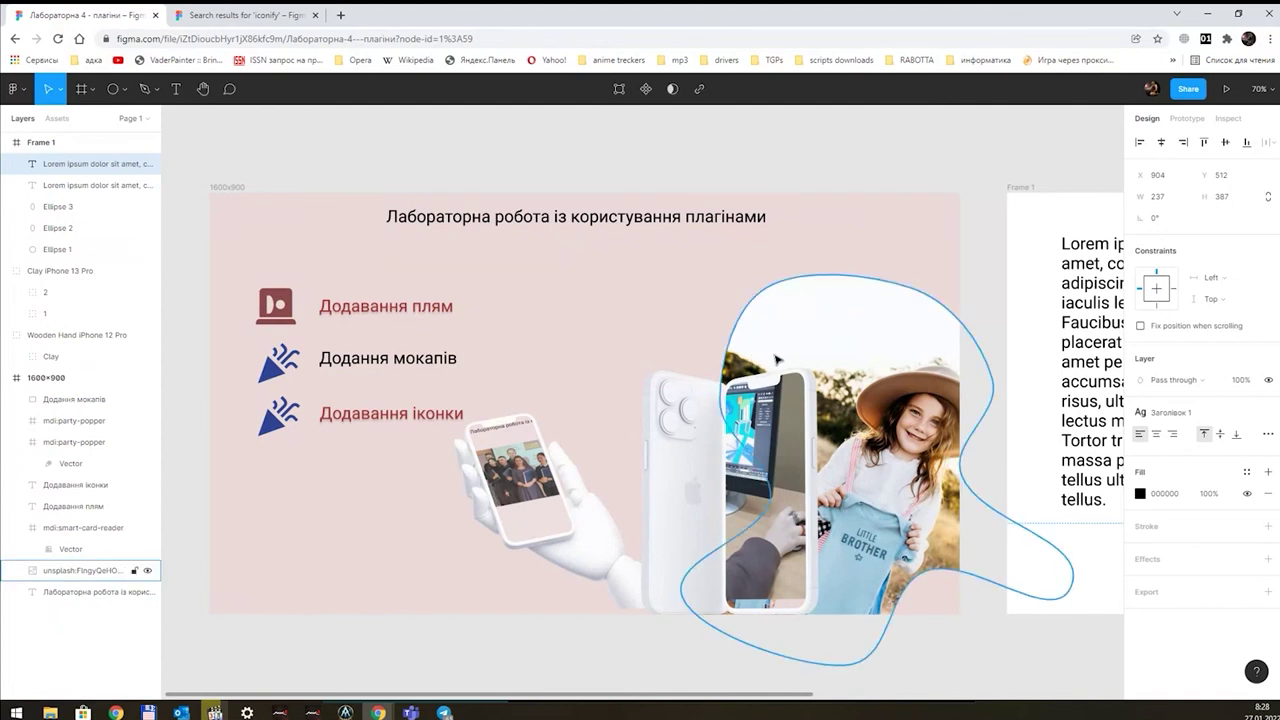
# Step: Nudge the Clay iPhone 13 Pro mockup right and down, and shift the three icons left
pyautogui.moveTo(705, 425)
pyautogui.mouseDown()
pyautogui.moveTo(675, 382)
pyautogui.moveTo(672, 398)
pyautogui.mouseUp()
pyautogui.moveTo(752, 357); pyautogui.dragTo(769, 459)
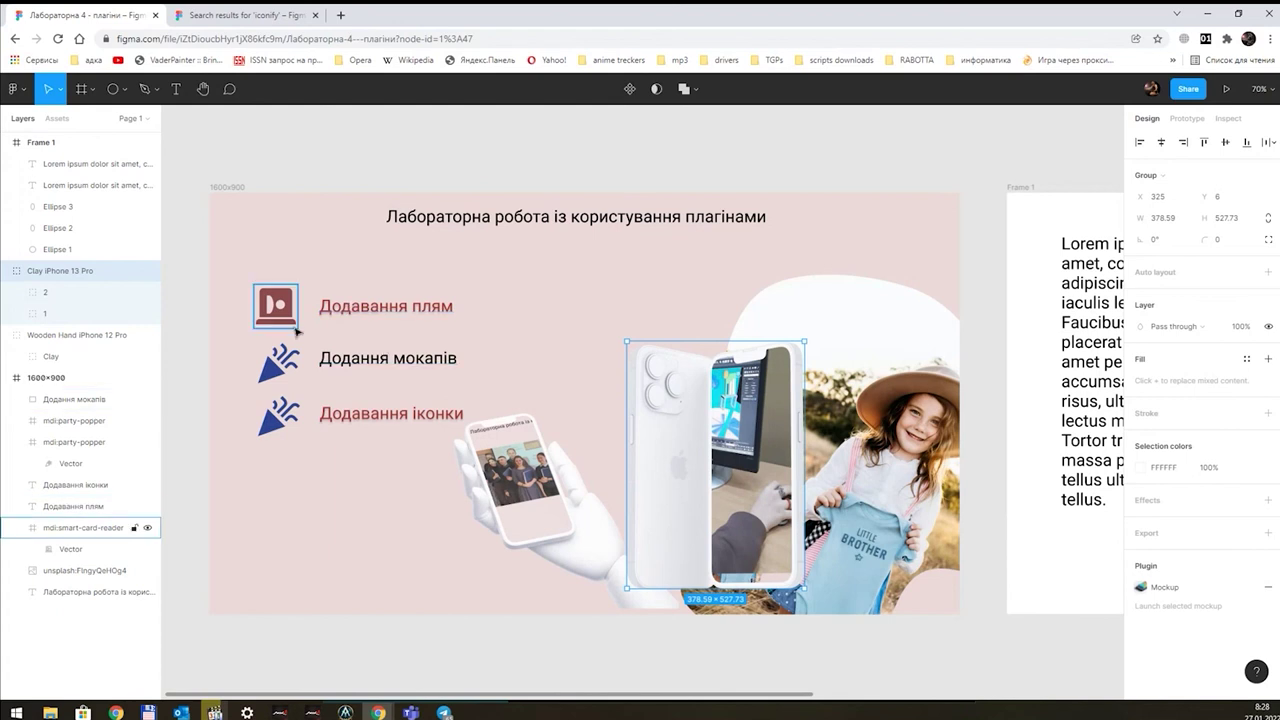
pyautogui.moveTo(288, 314); pyautogui.dragTo(275, 314)
pyautogui.moveTo(282, 362); pyautogui.dragTo(269, 362)
pyautogui.click(283, 427)
pyautogui.moveTo(283, 427); pyautogui.dragTo(271, 438)
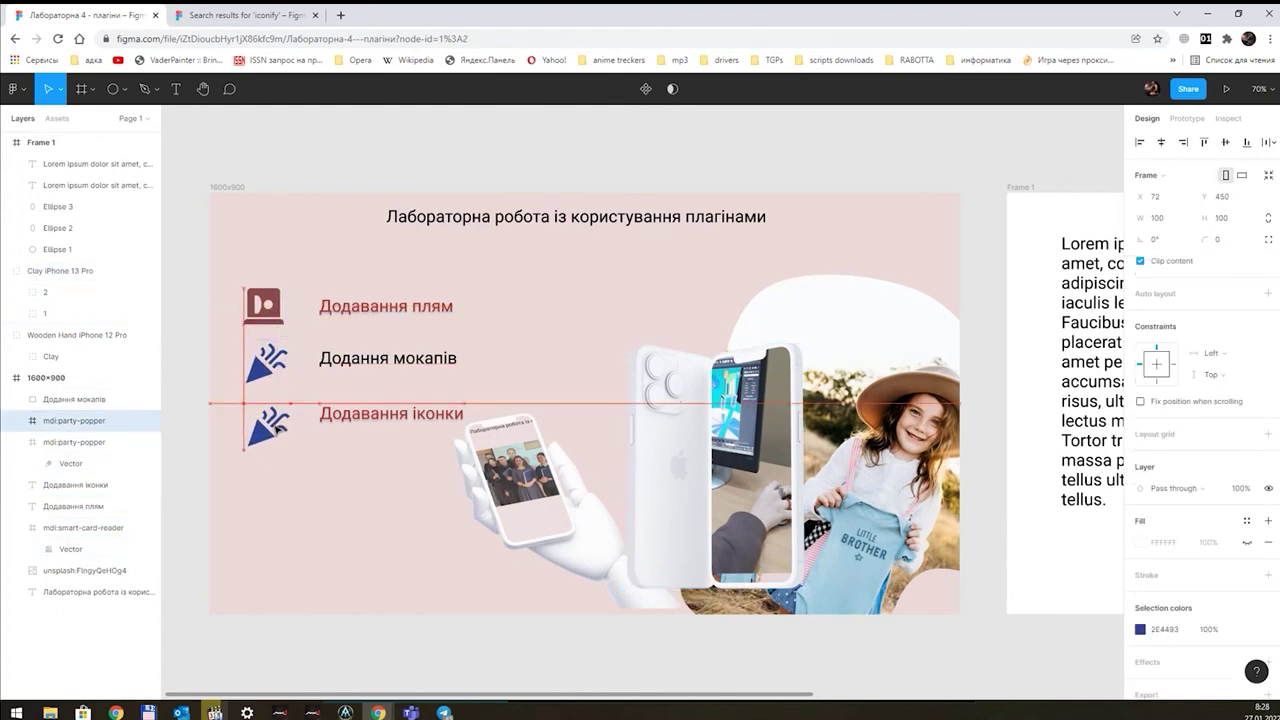
# Step: Align the Додавання плям and Додавання іконки captions with their icons
pyautogui.click(380, 307)
pyautogui.click(372, 364)
pyautogui.moveTo(378, 308); pyautogui.dragTo(377, 316)
pyautogui.click(378, 360)
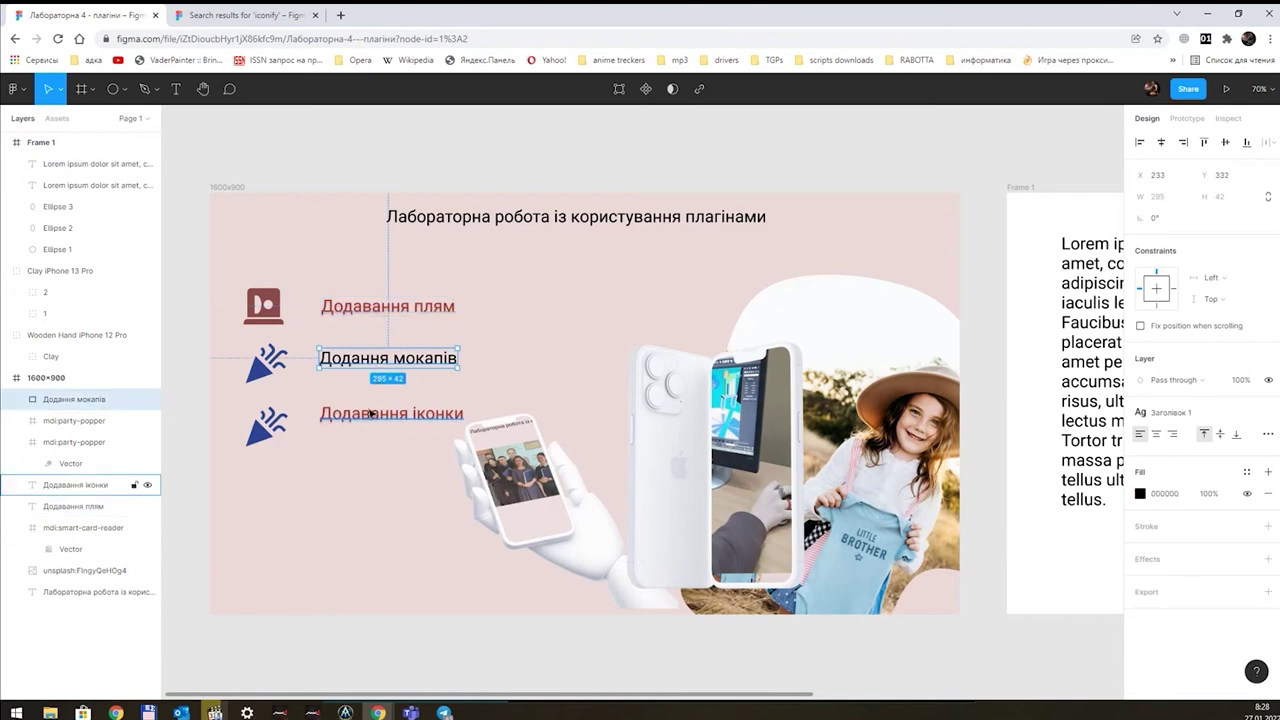
pyautogui.click(369, 418)
pyautogui.moveTo(399, 422); pyautogui.dragTo(399, 430)
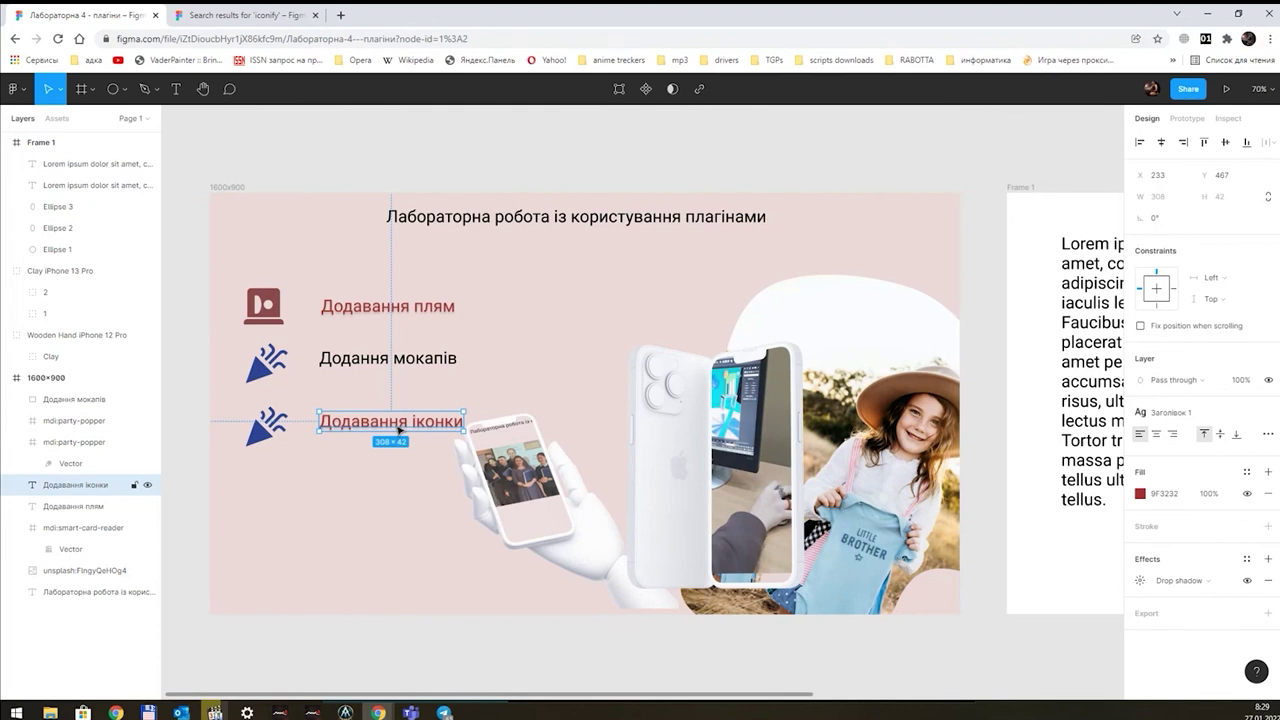
# Step: Check the three icons' positions and pan around the slide
pyautogui.click(263, 305)
pyautogui.click(266, 362)
pyautogui.click(258, 432)
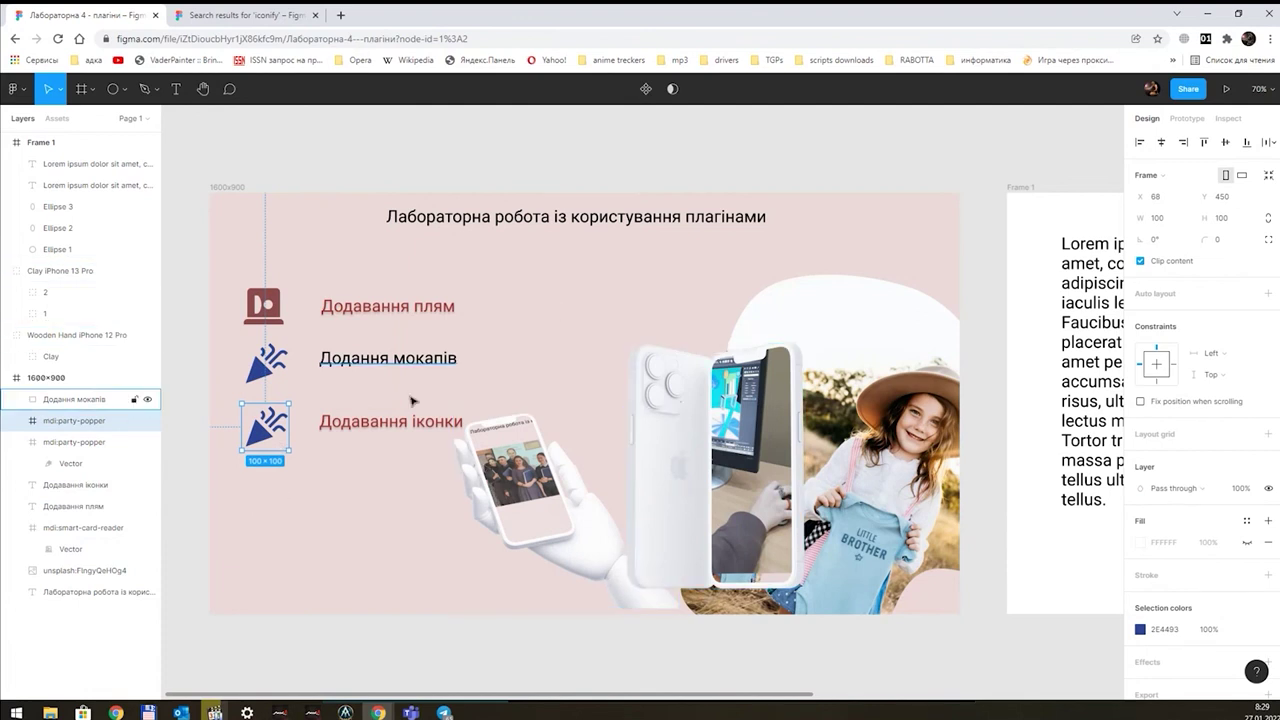
pyautogui.hscroll(2, 673, 374)
pyautogui.hscroll(3, 673, 374)
pyautogui.hscroll(-1, 620, 360)
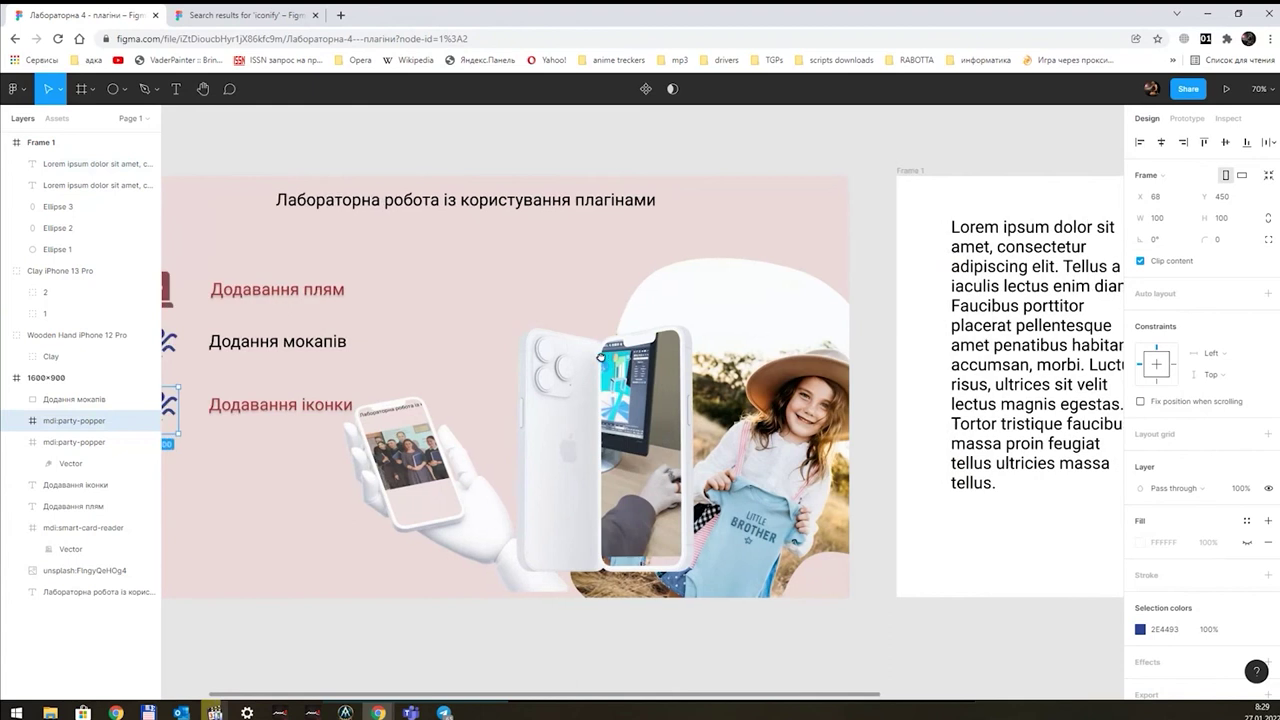
pyautogui.hscroll(-4, 470, 304)
pyautogui.hscroll(1, 626, 309)
pyautogui.scroll(-1, 626, 309)
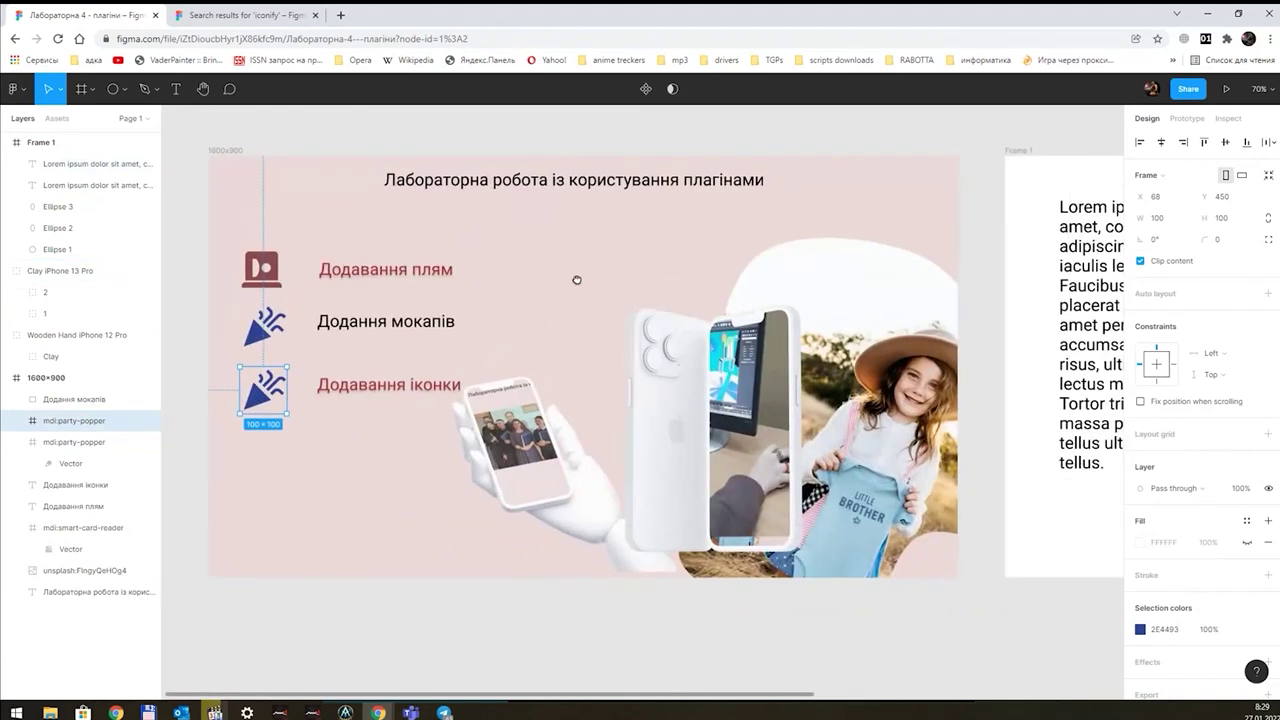